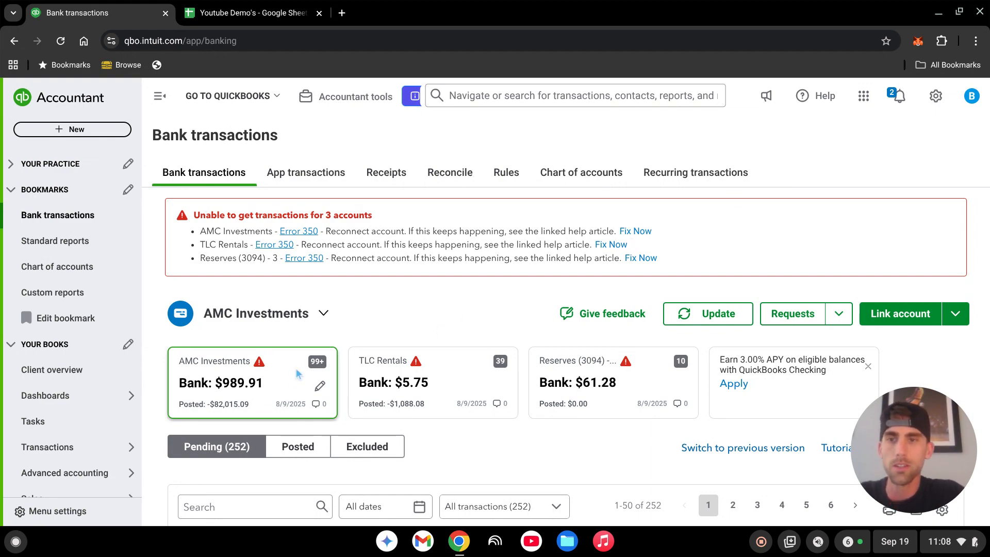
scroll(419, 335, "down", 2)
scroll(67, 361, "down", 2)
mouse_move(84, 397)
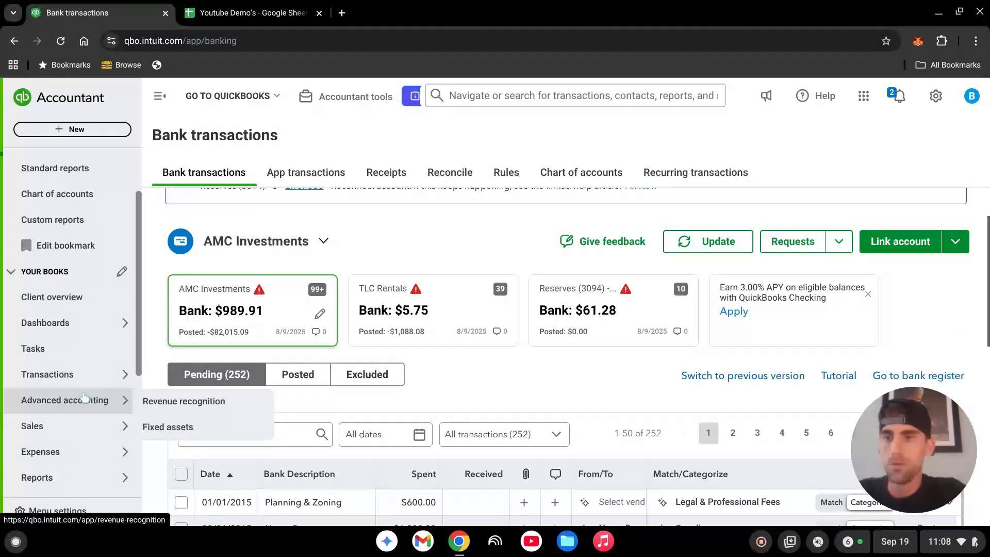
scroll(84, 397, "down", 2)
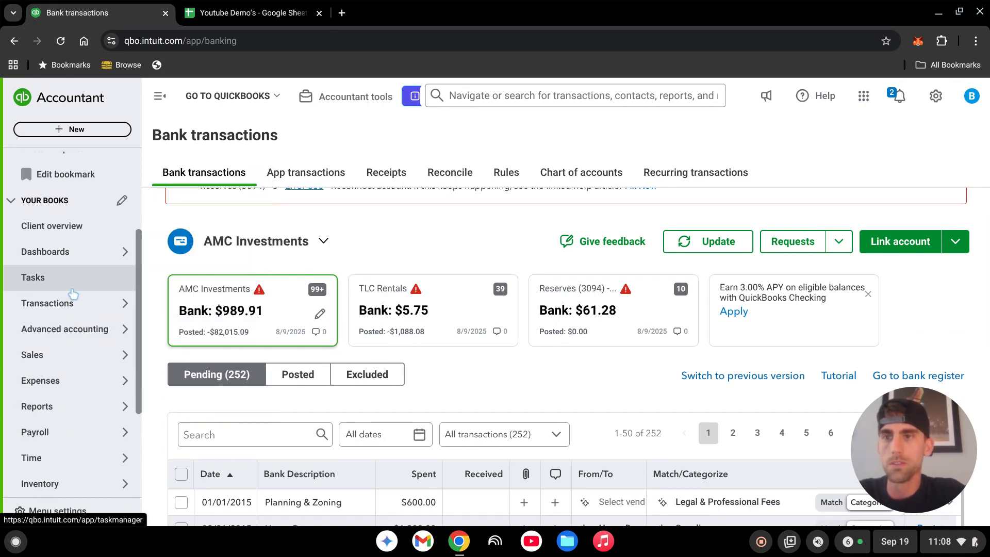
scroll(76, 258, "up", 4)
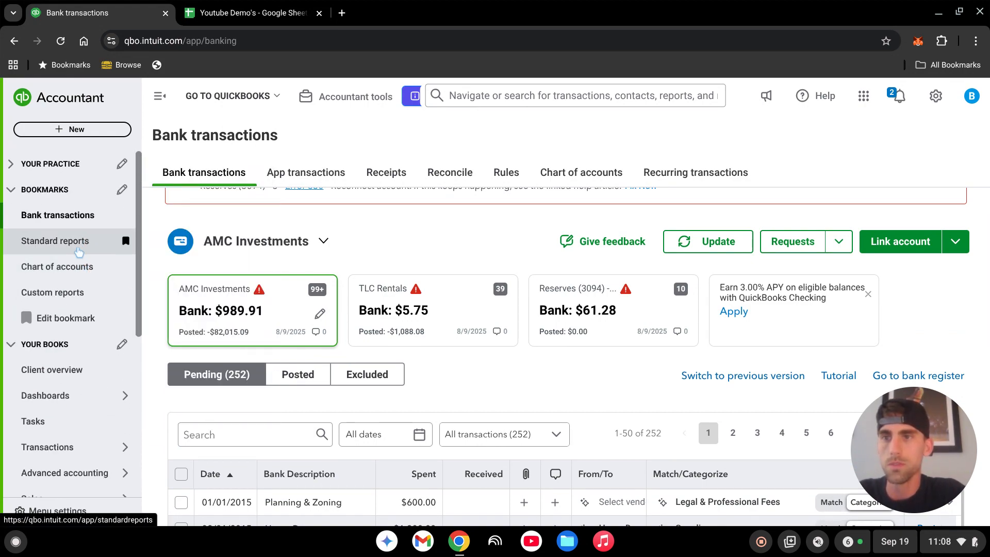
Open the Chart of accounts and search it for rehab and construction accounts.
left_click(69, 267)
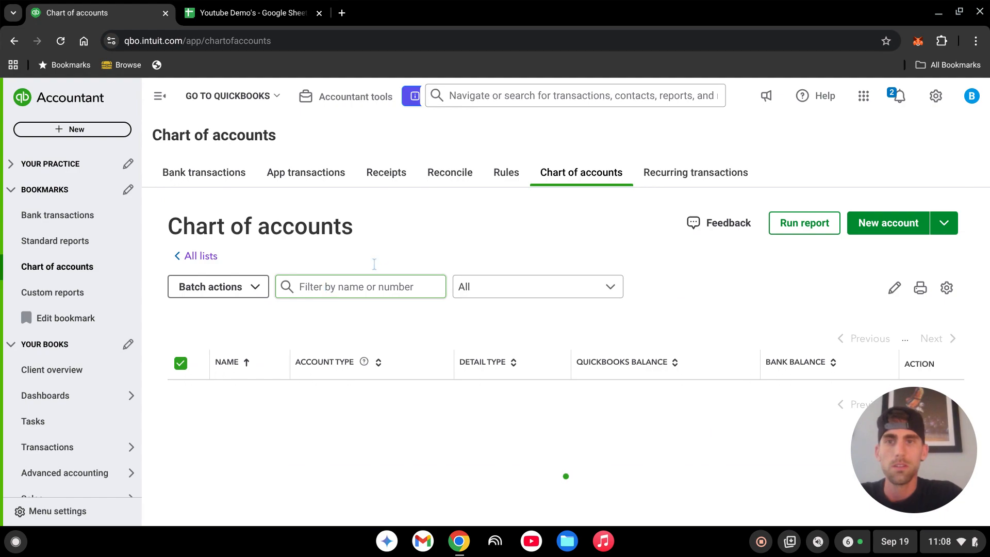
left_click(345, 292)
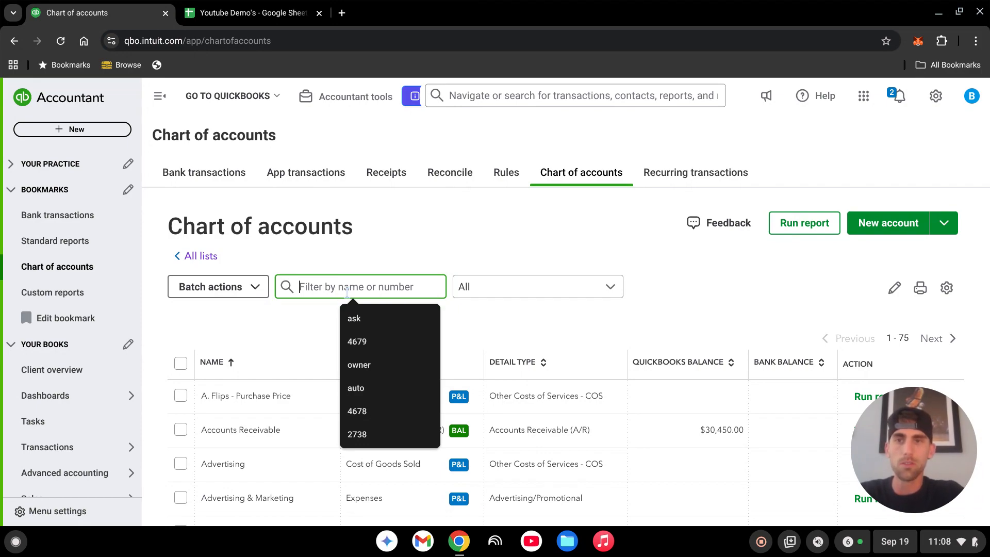
type("rehab")
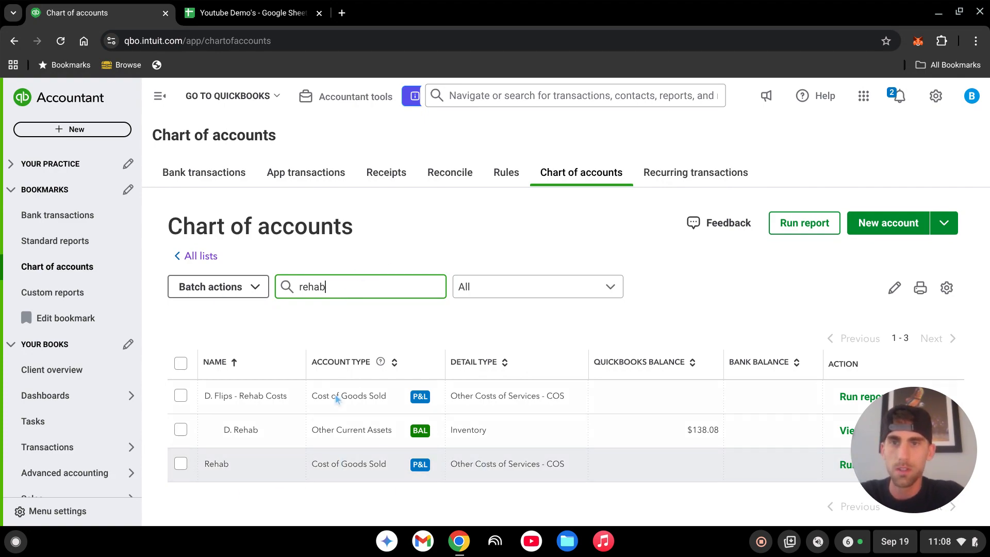
left_click_drag(347, 287, 298, 292)
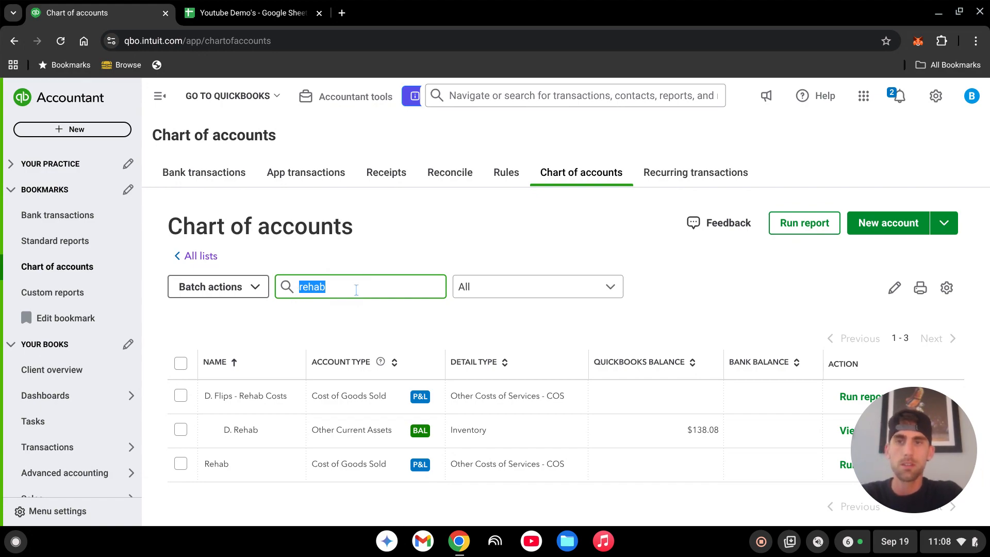
type("constru")
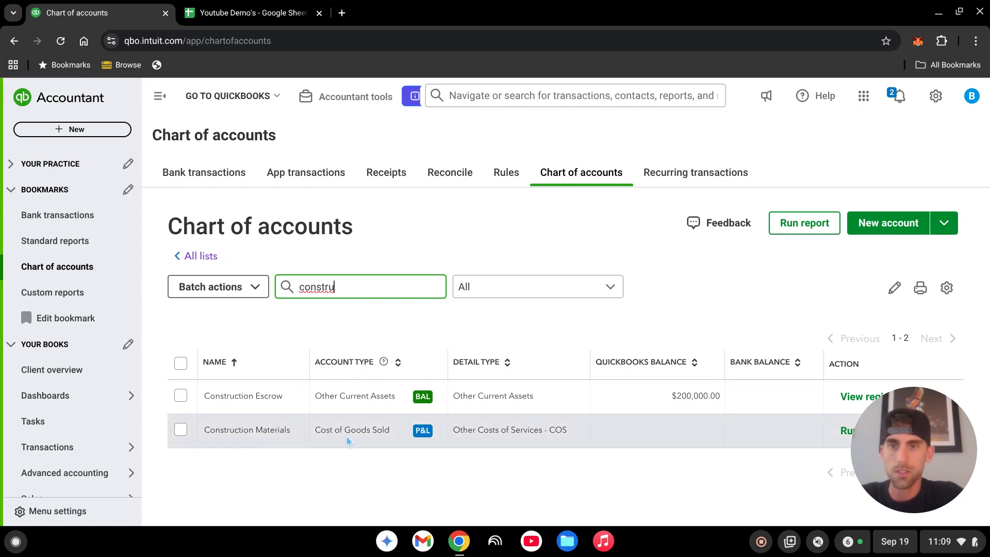
Search the accounts for sub, then clear the filter.
left_click_drag(336, 287, 285, 293)
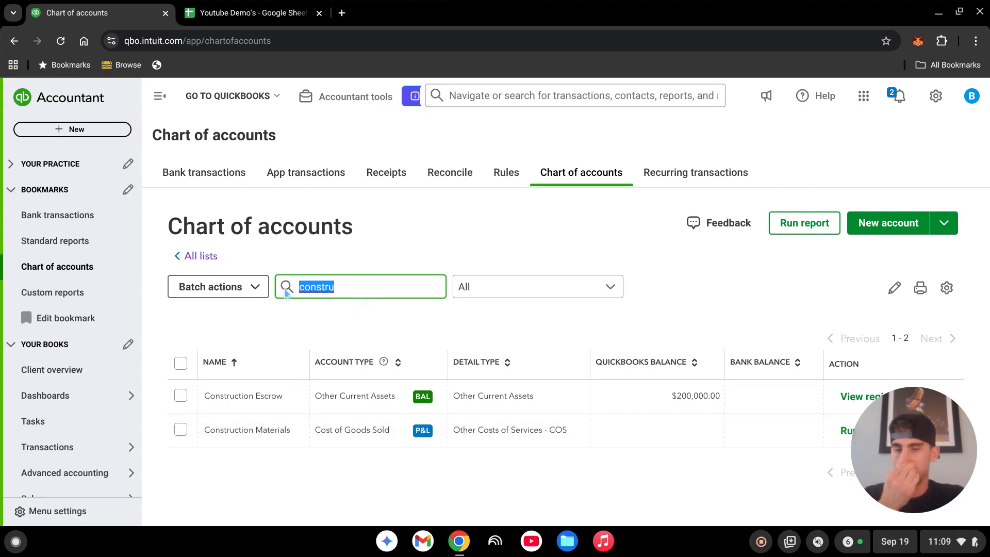
type("sub")
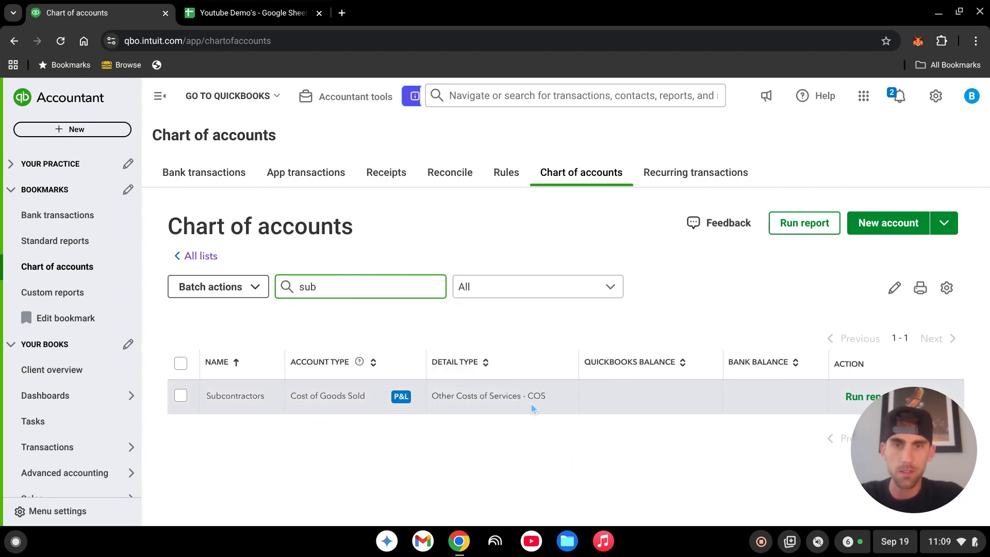
left_click_drag(339, 285, 287, 286)
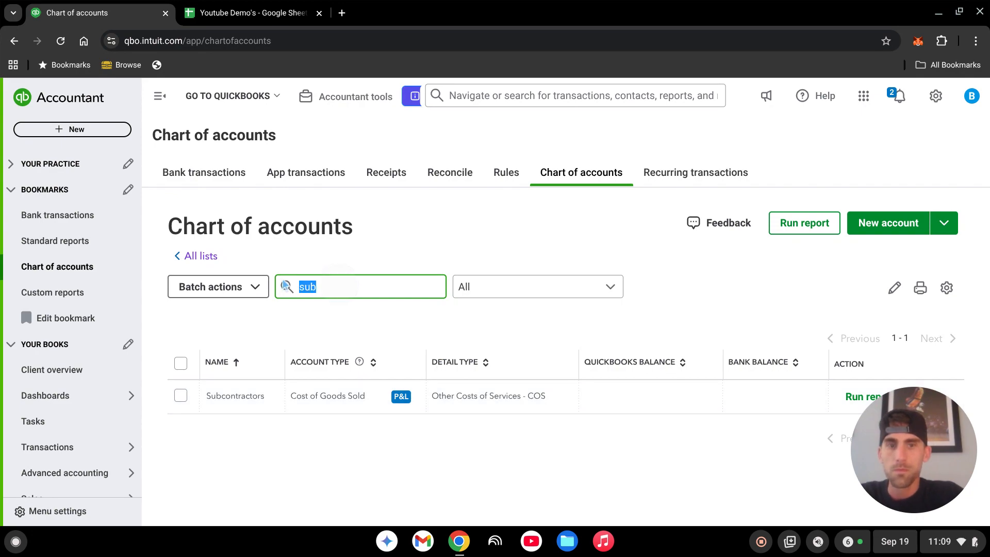
key("BackSpace")
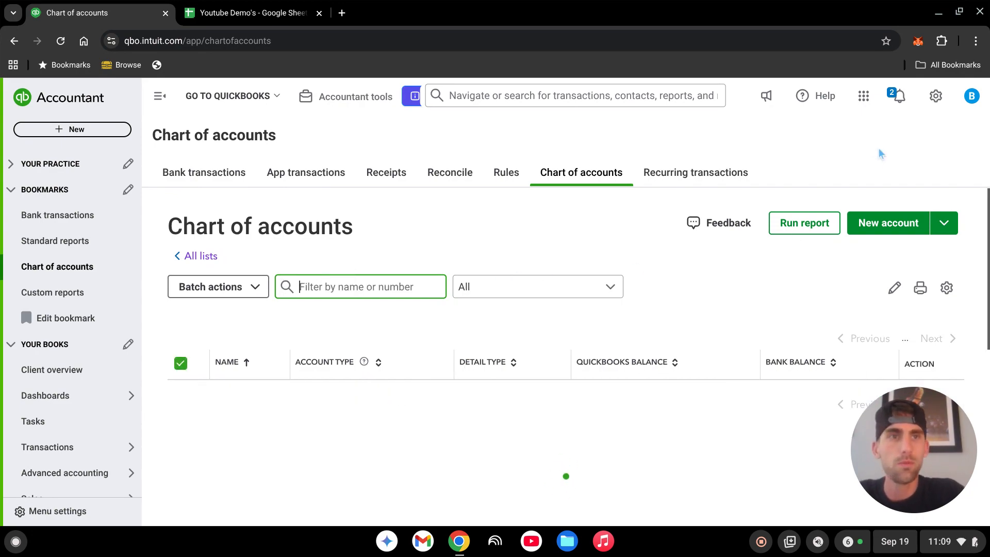
Open the Products and services list from the settings.
left_click(936, 98)
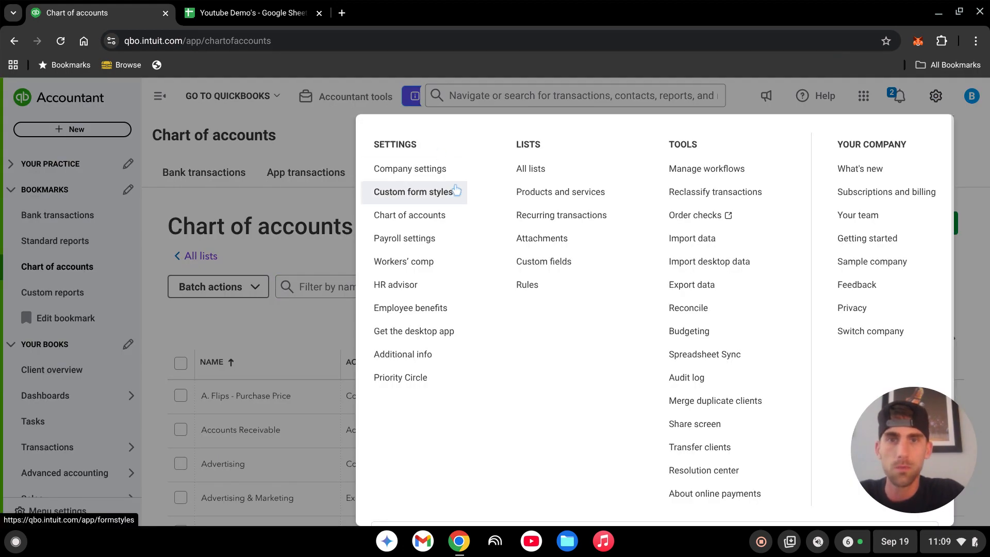
left_click(553, 193)
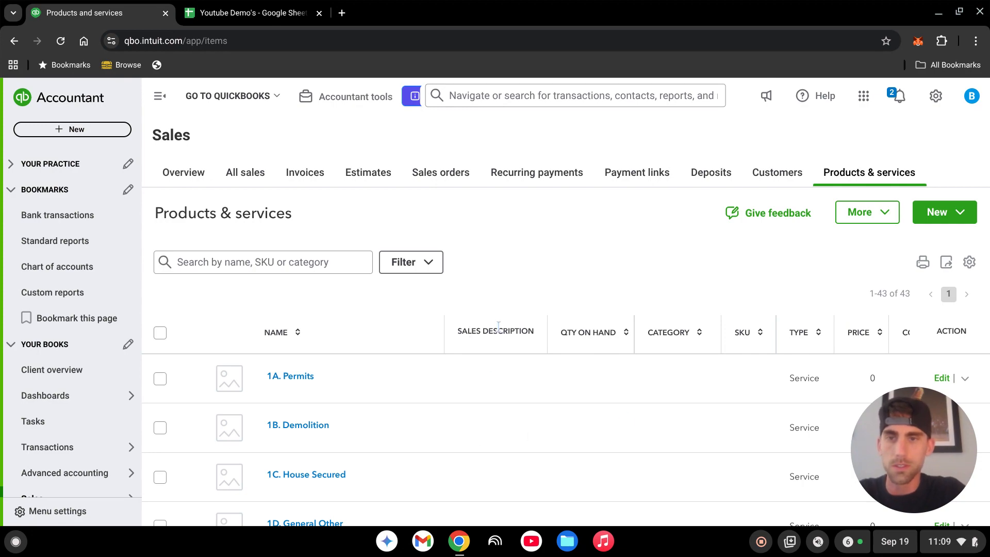
scroll(396, 380, "down", 2)
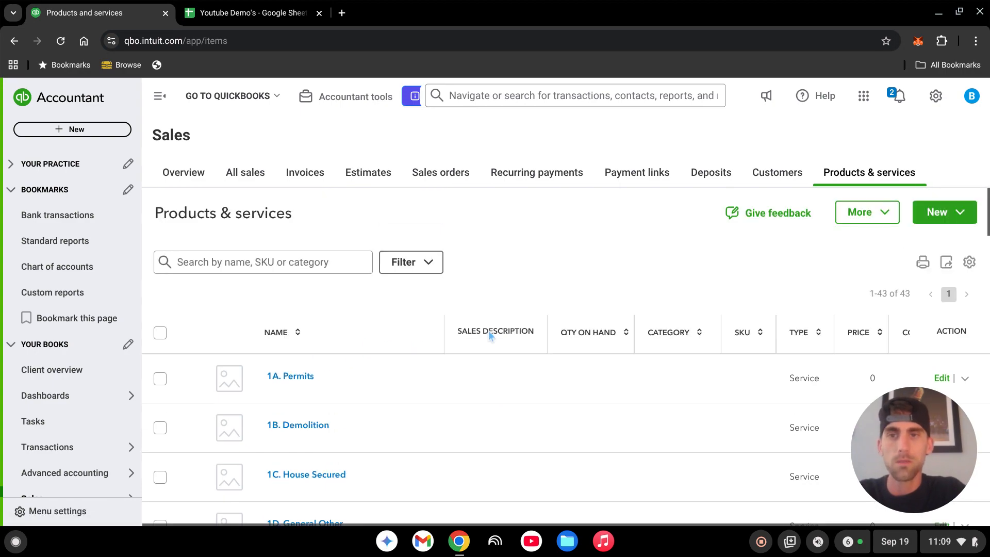
scroll(488, 324, "up", 2)
Review the Product/Service sheet in the Youtube Demo's spreadsheet, then return to the QuickBooks tab.
left_click(260, 16)
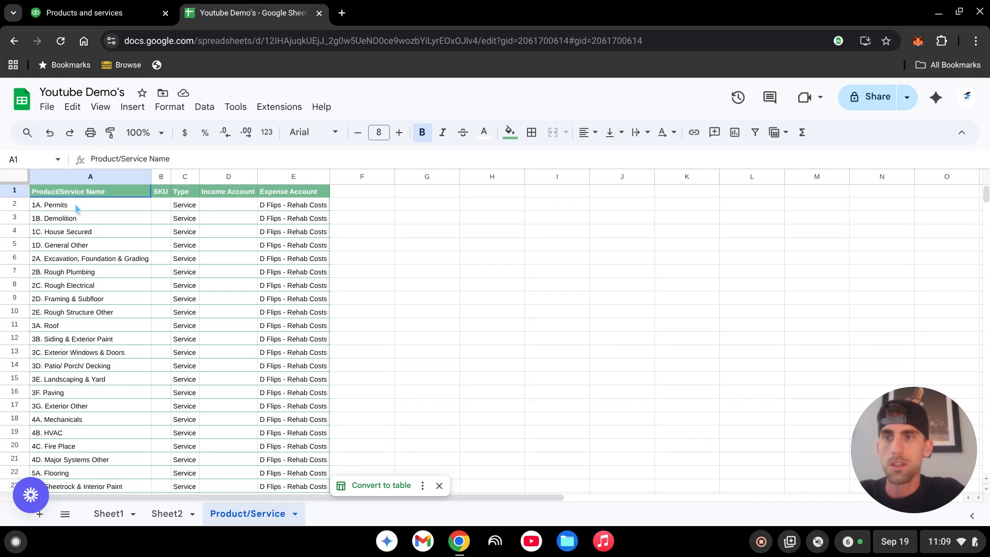
scroll(76, 208, "down", 5)
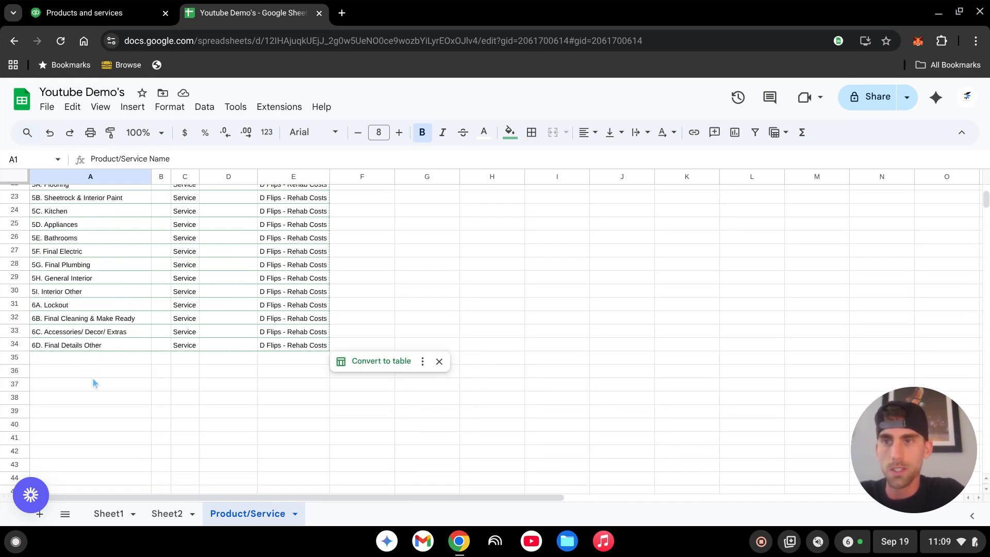
scroll(95, 383, "up", 5)
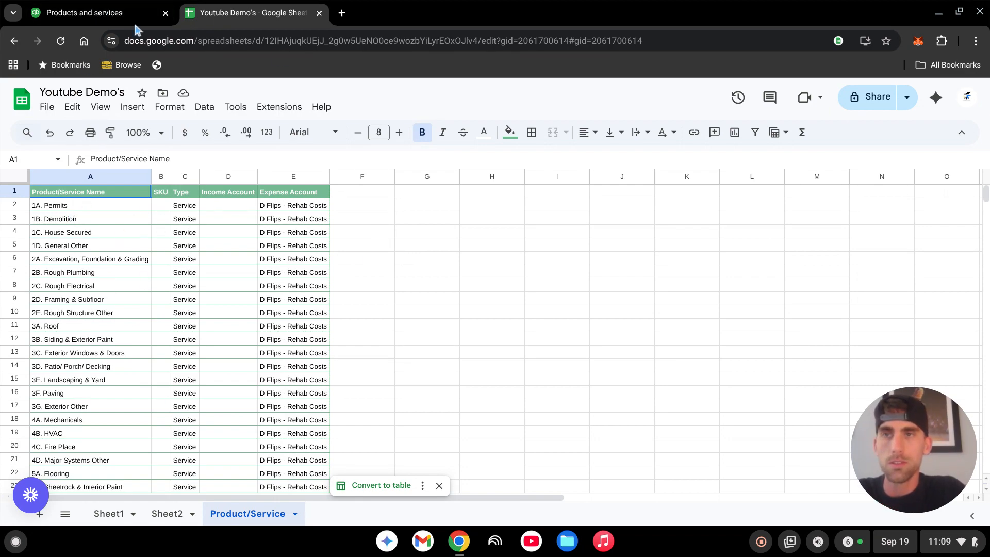
left_click(113, 13)
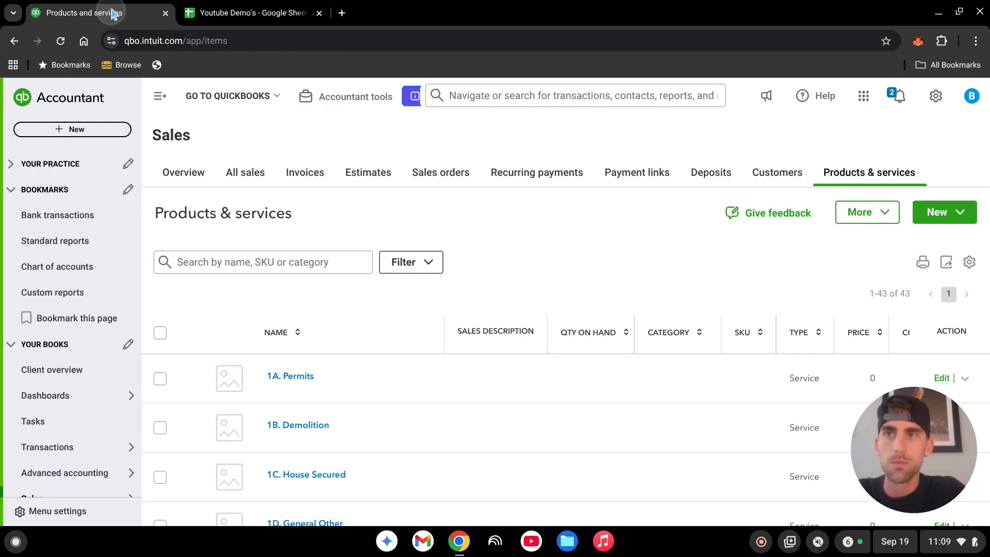
left_click(951, 222)
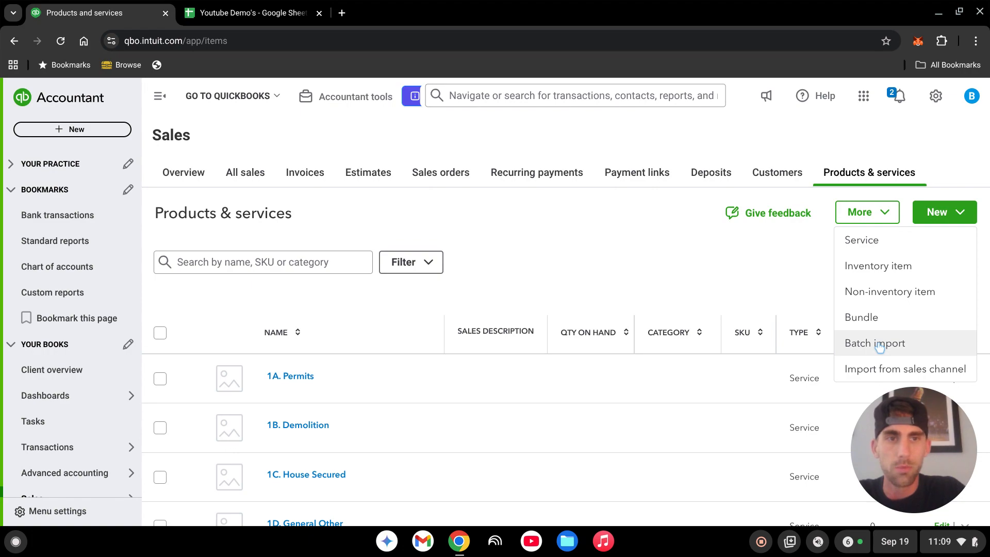
left_click(562, 255)
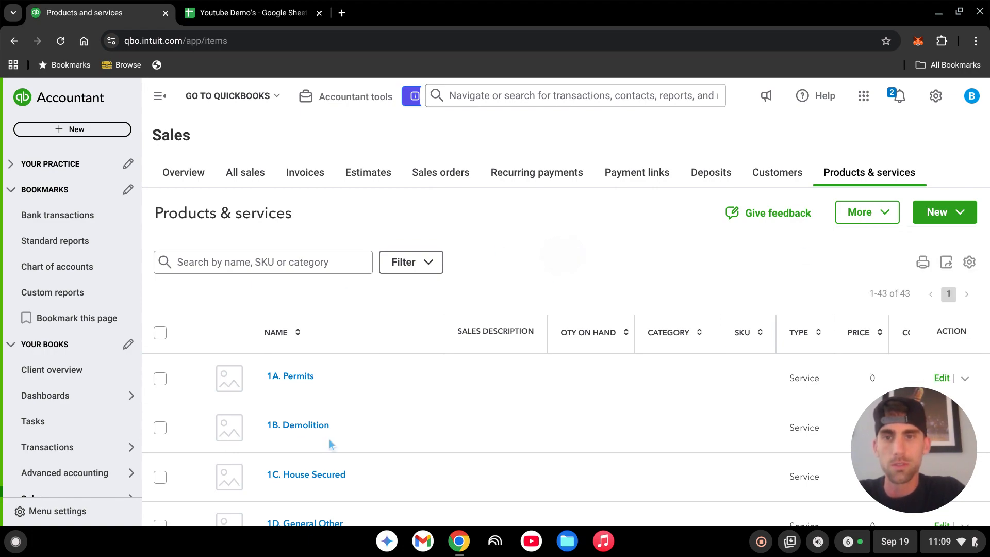
scroll(354, 394, "down", 3)
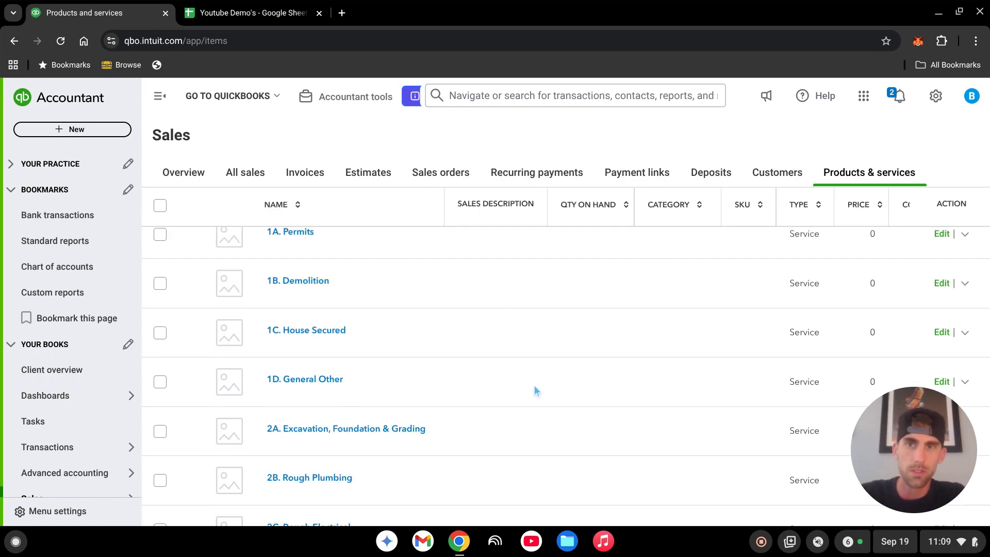
scroll(534, 391, "up", 2)
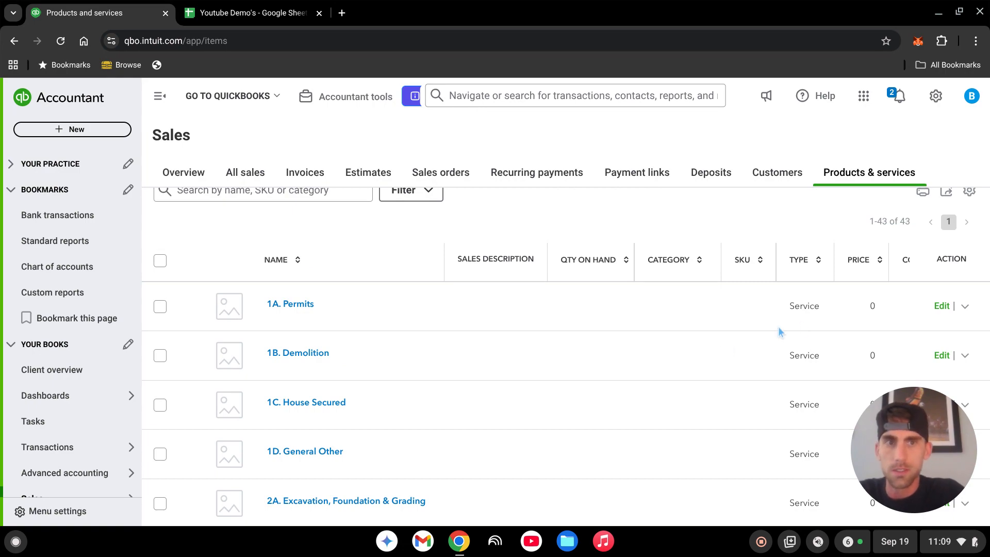
scroll(460, 332, "up", 2)
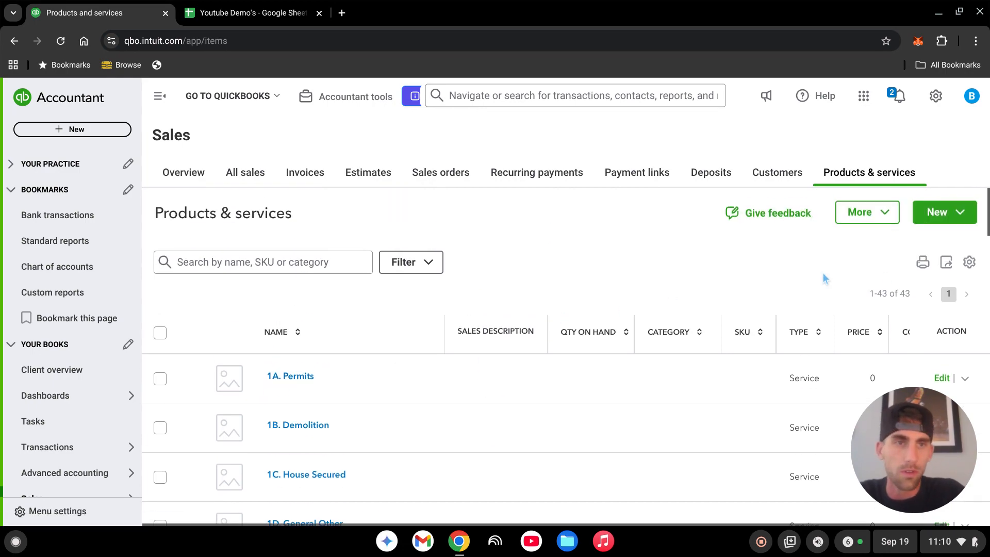
left_click(925, 216)
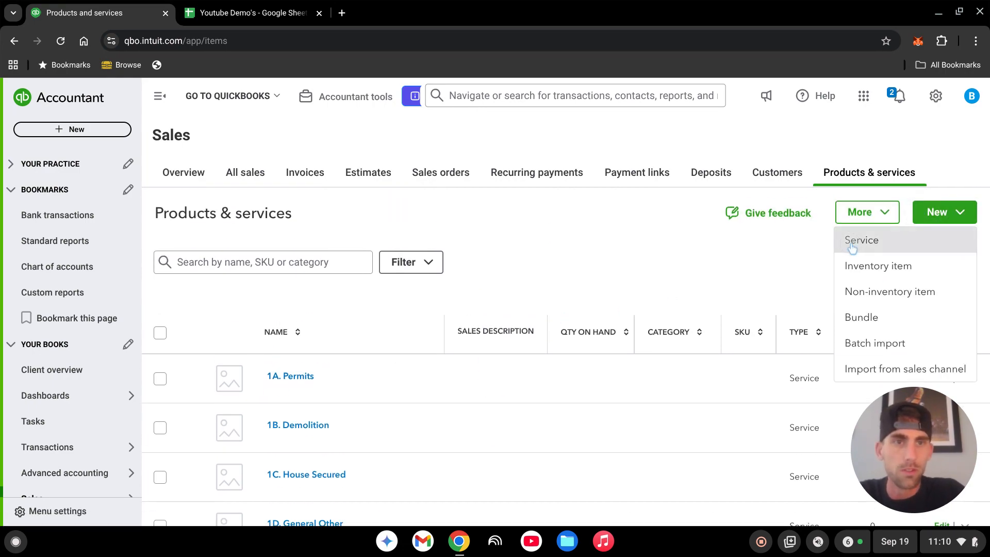
left_click(852, 246)
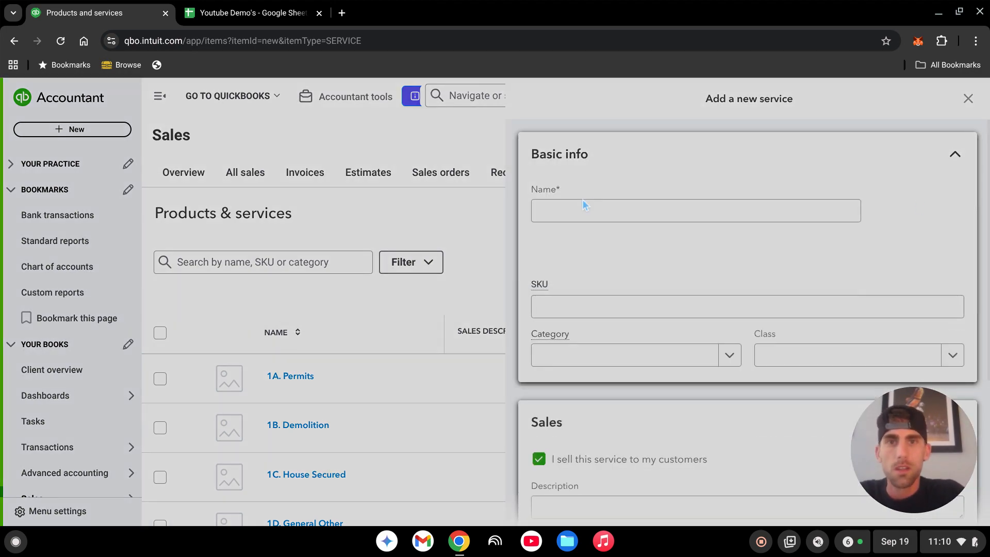
key("Escape")
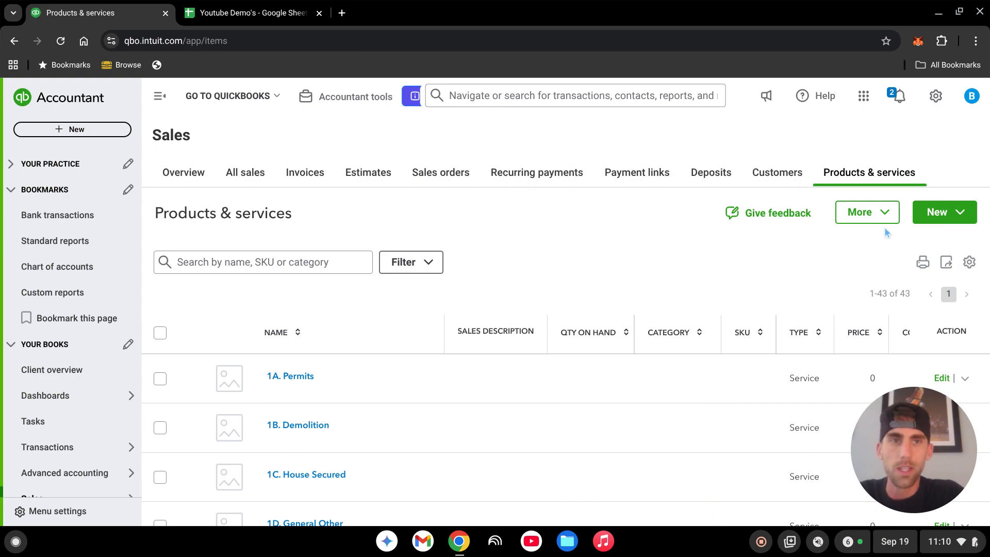
left_click(945, 213)
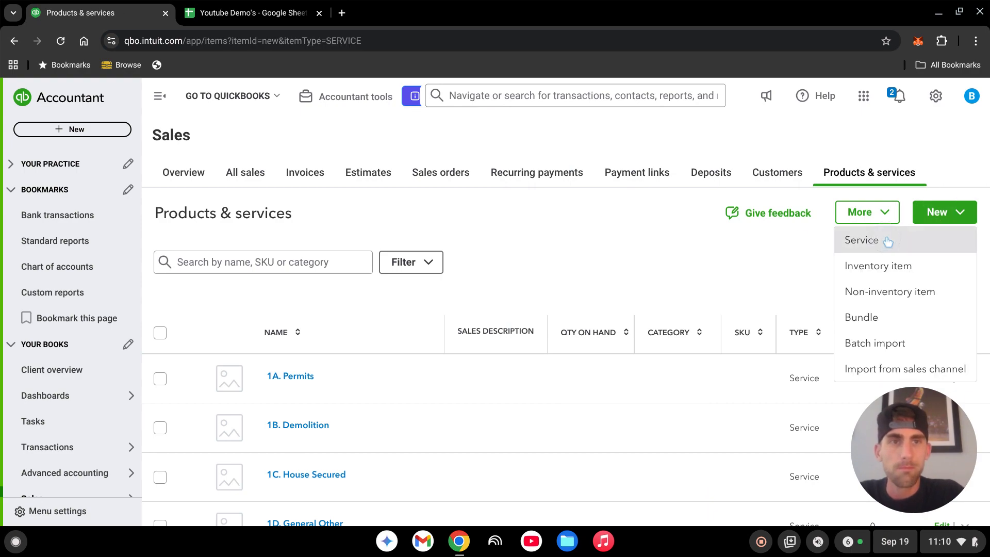
left_click(243, 15)
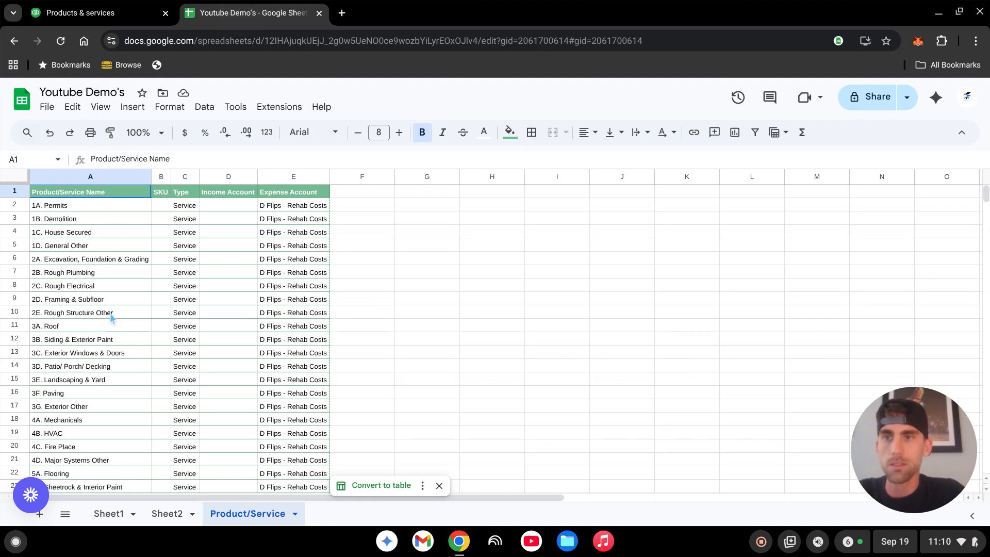
scroll(114, 324, "down", 5)
scroll(133, 367, "up", 5)
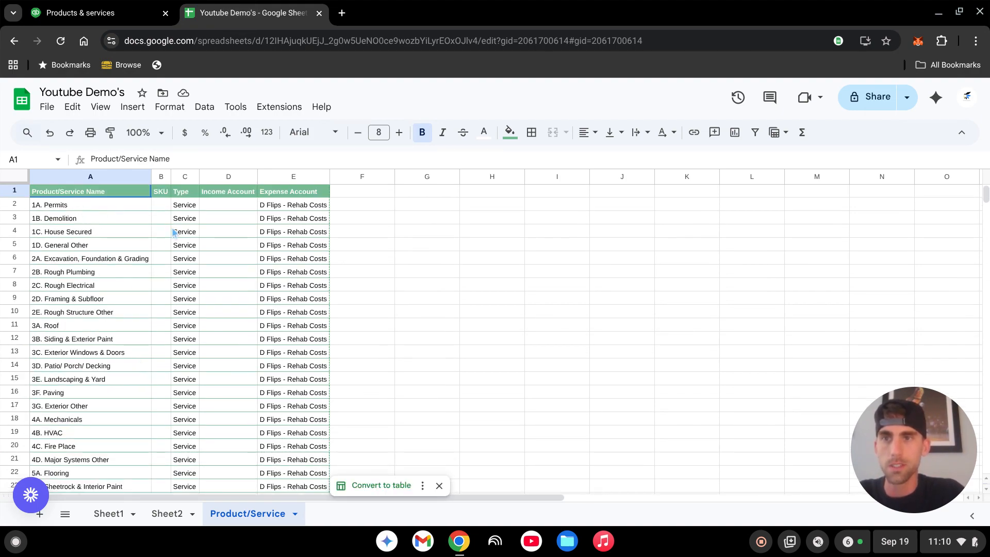
left_click(136, 14)
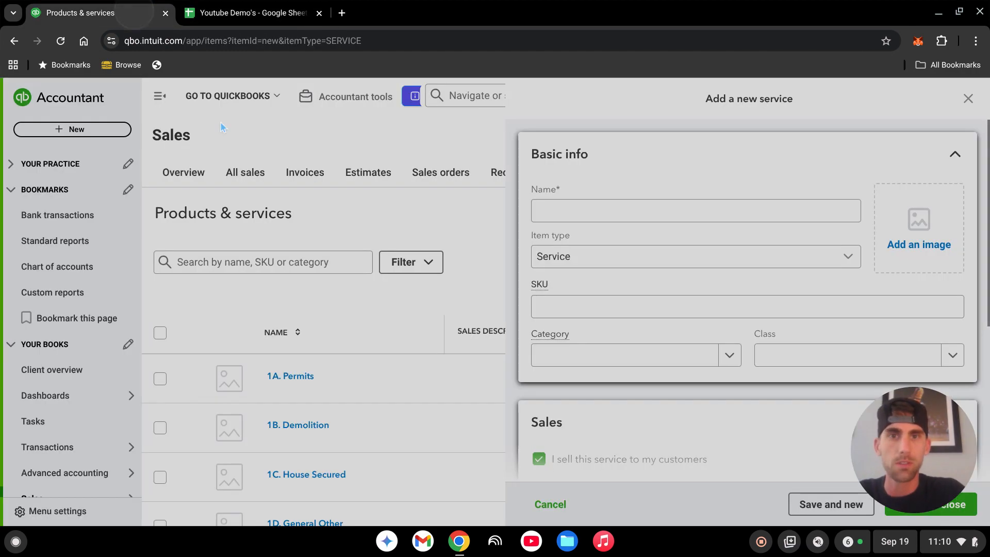
left_click(60, 41)
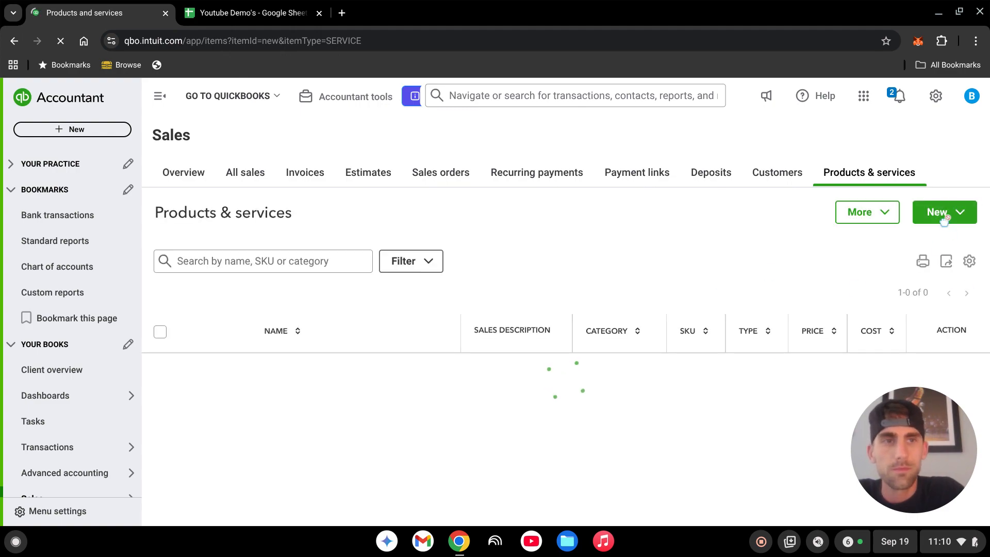
Start adding a new service and name it 1.B Demoliton.
left_click(942, 217)
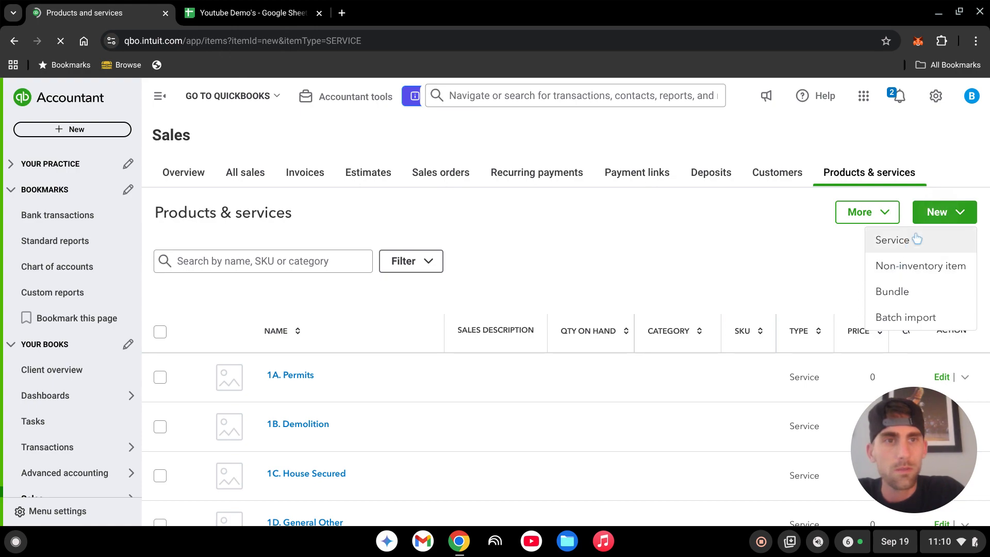
left_click(910, 242)
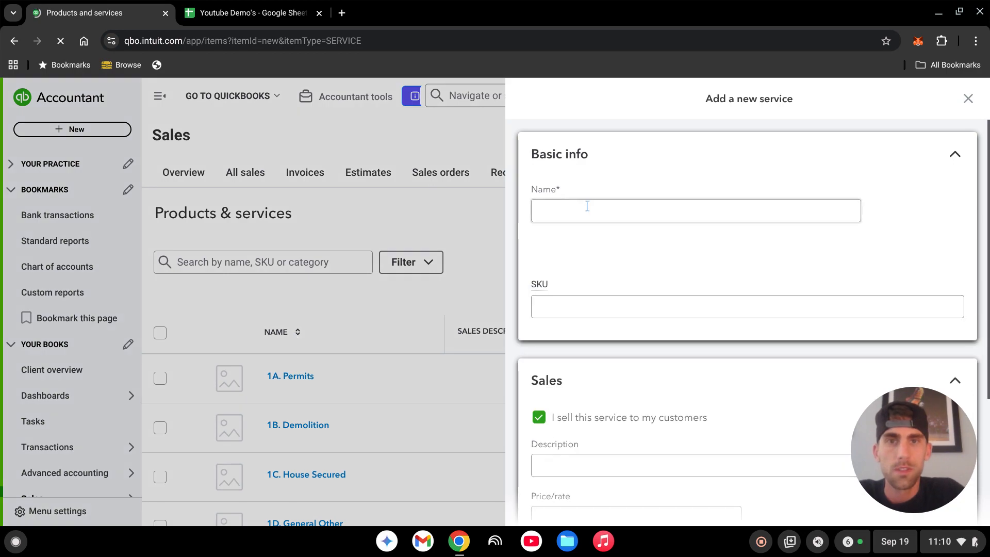
left_click(588, 206)
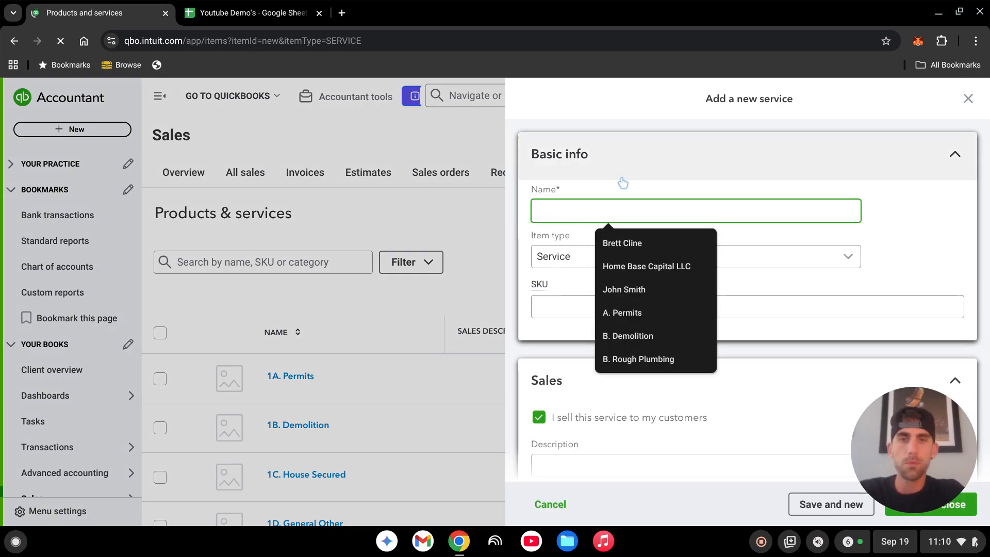
type("1.")
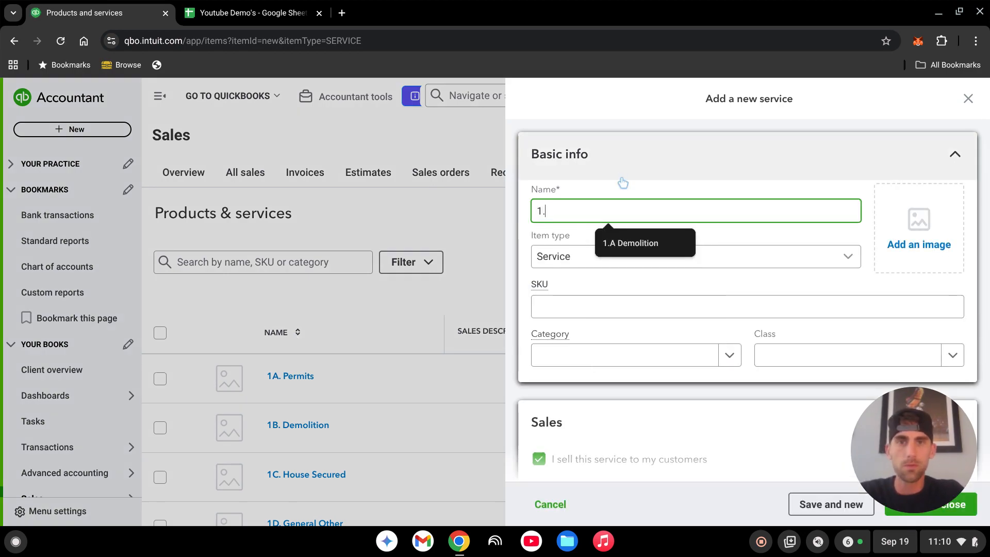
type(" A")
key("BackSpace")
key("BackSpace")
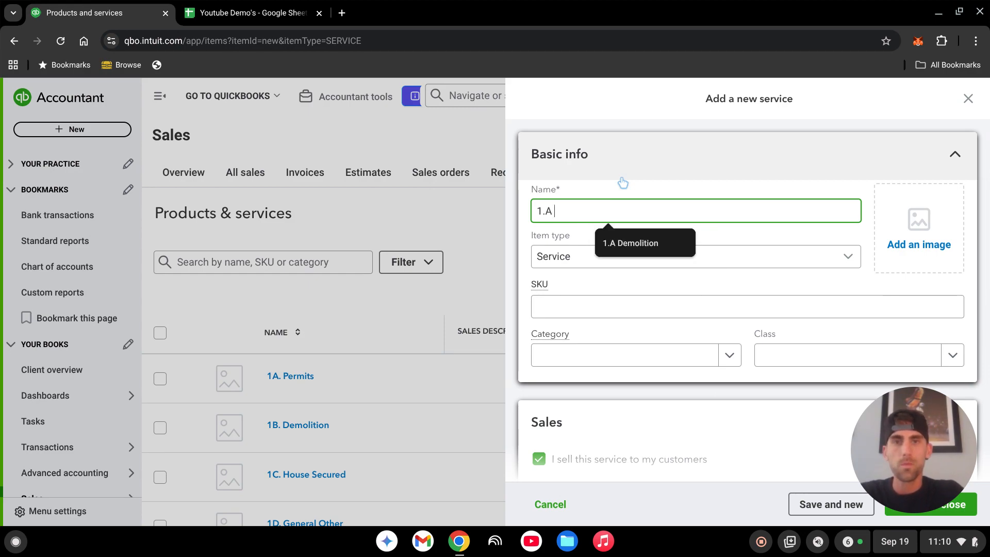
type("B")
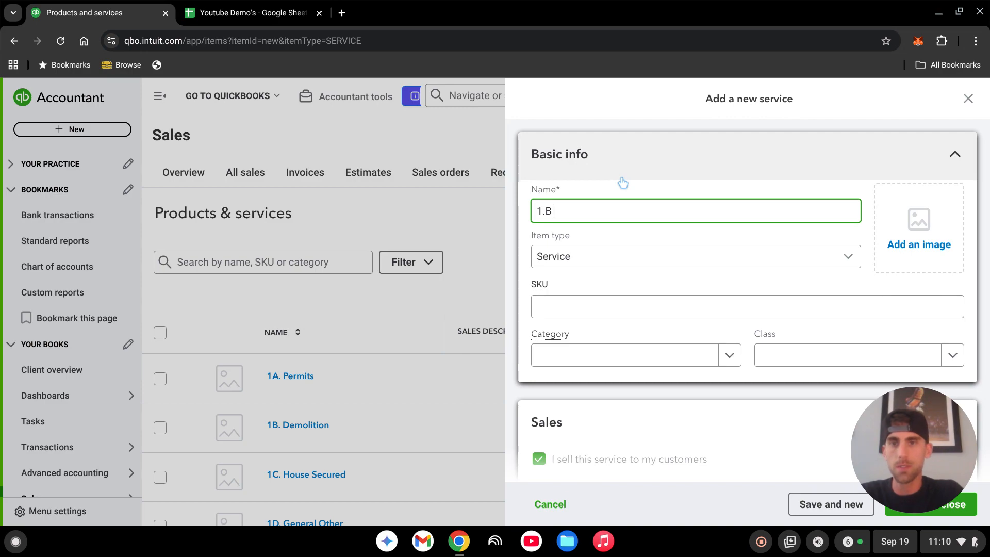
type(" Demol")
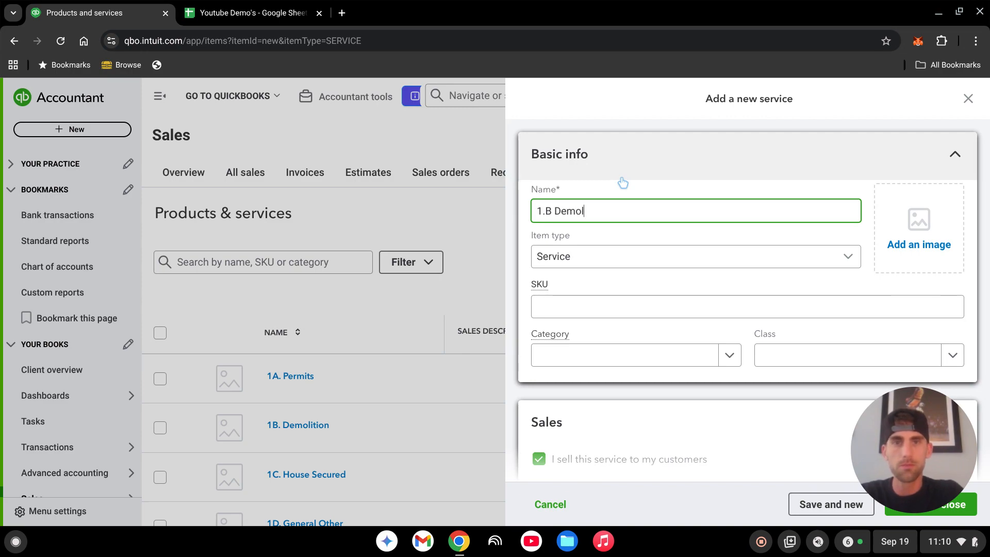
type("iton")
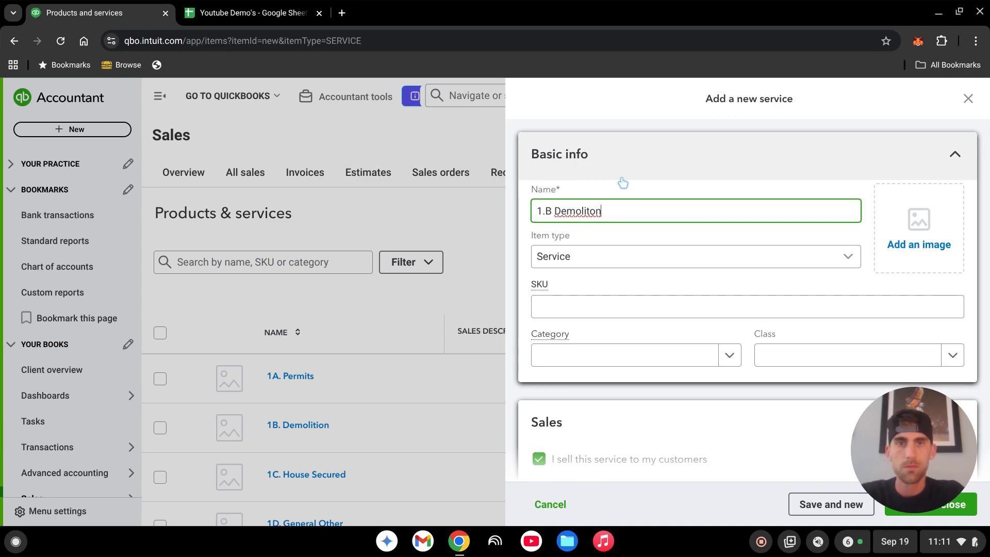
Set the new service's income account to Billable Expense Income.
scroll(790, 320, "down", 2)
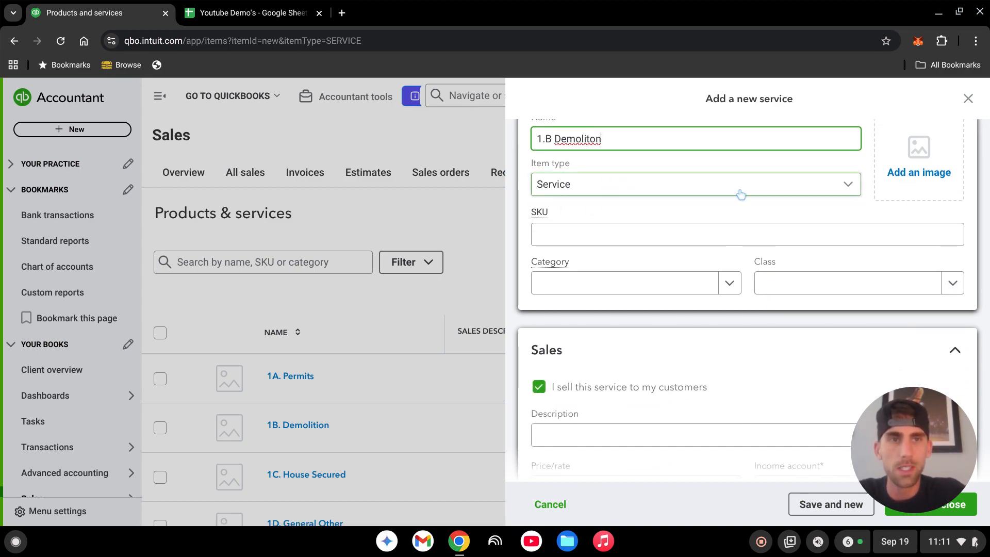
scroll(773, 230, "down", 4)
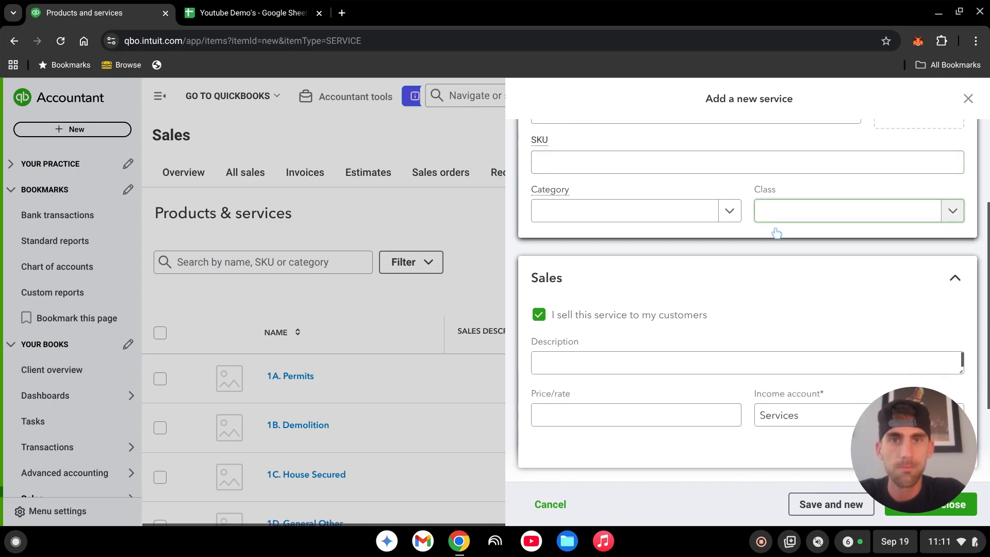
scroll(670, 226, "down", 1)
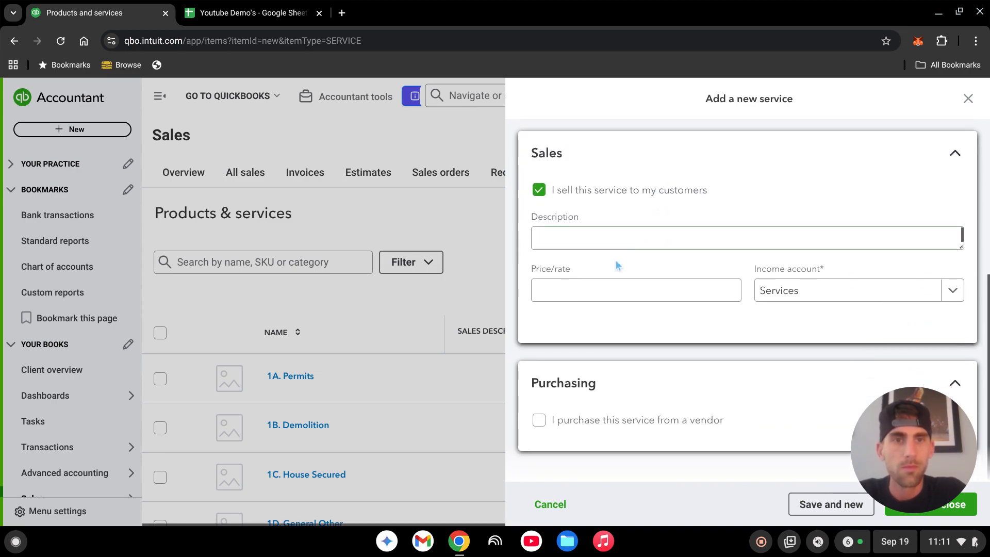
left_click(824, 295)
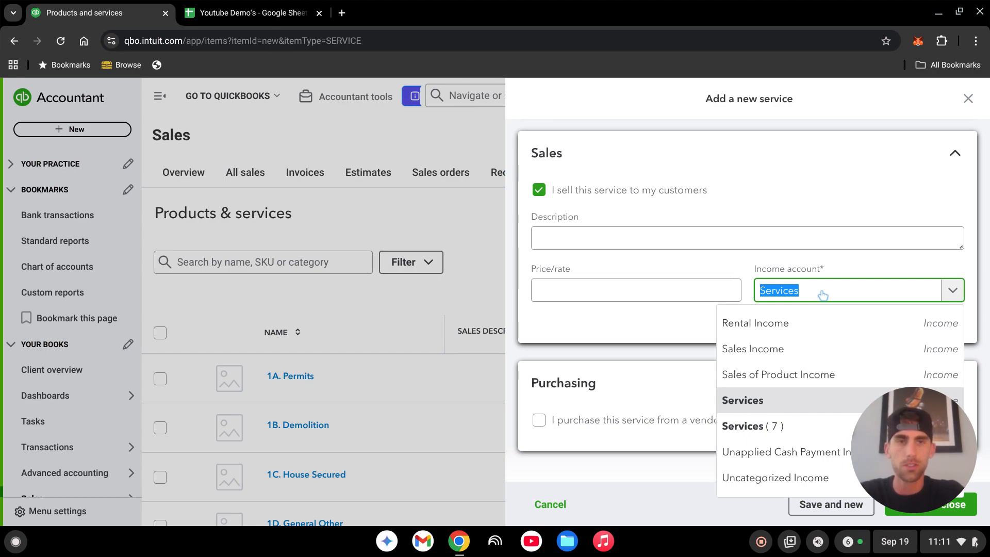
type("billabl")
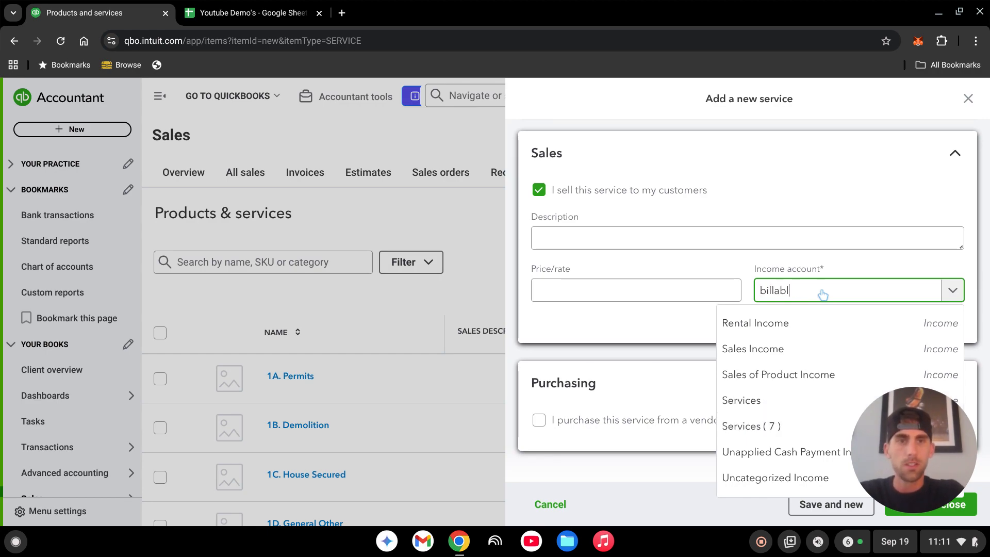
type("e")
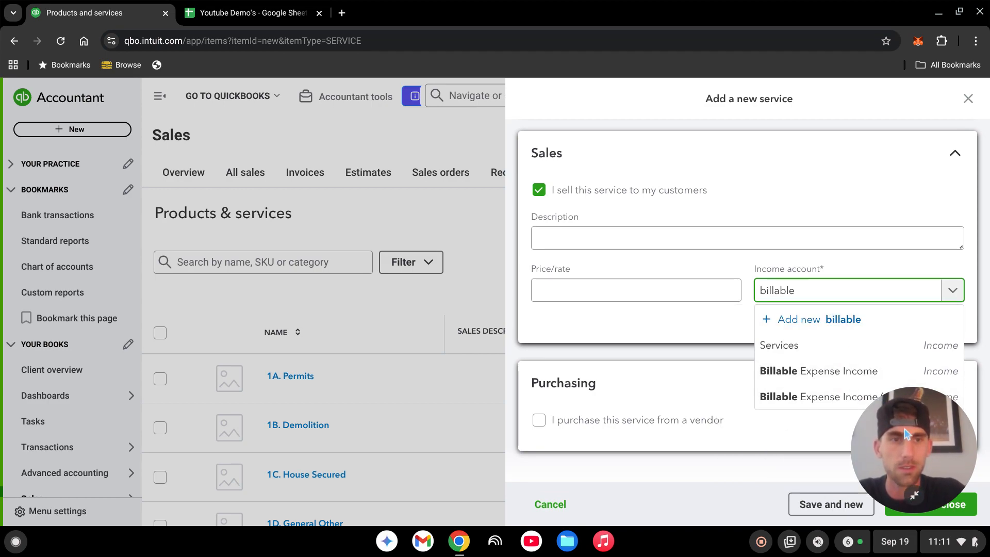
left_click_drag(890, 413, 174, 214)
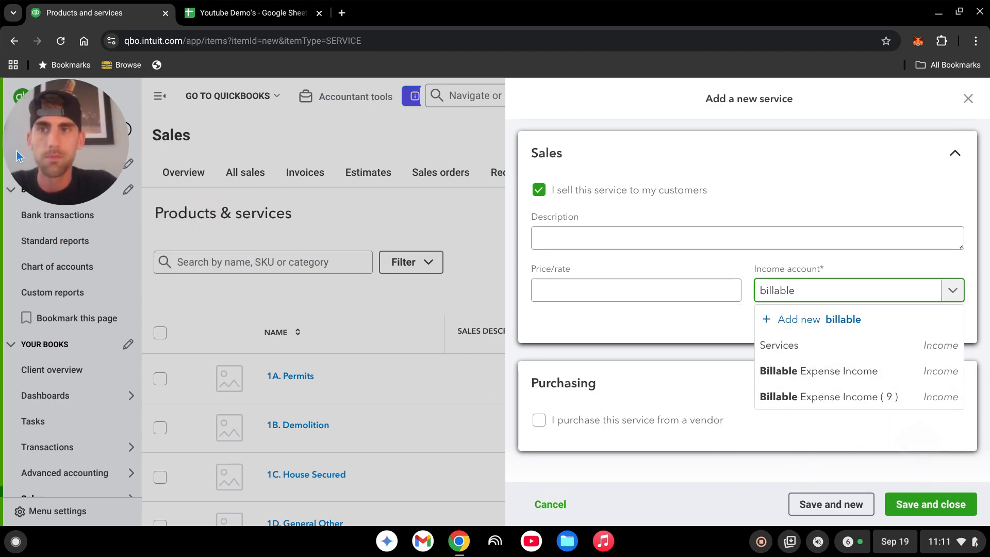
left_click(820, 371)
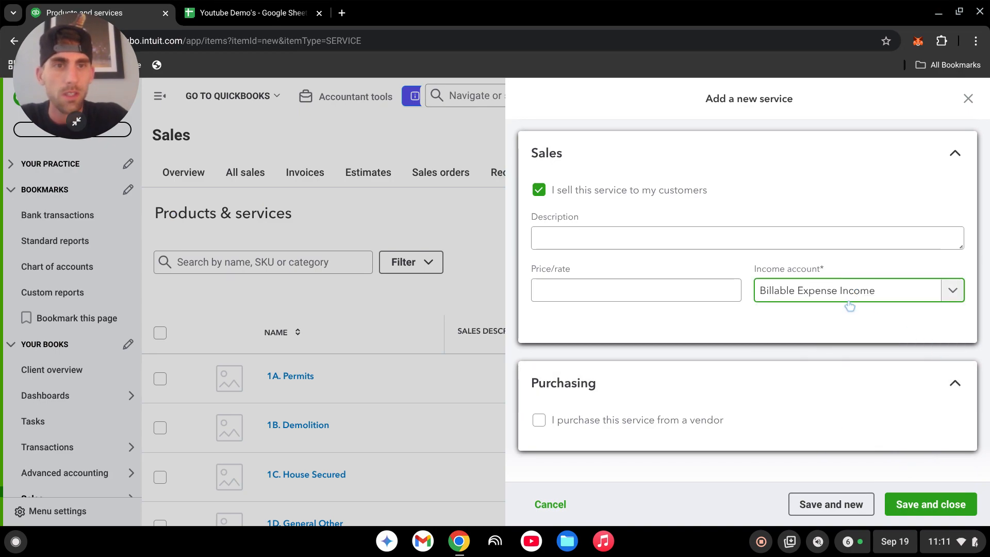
left_click(853, 323)
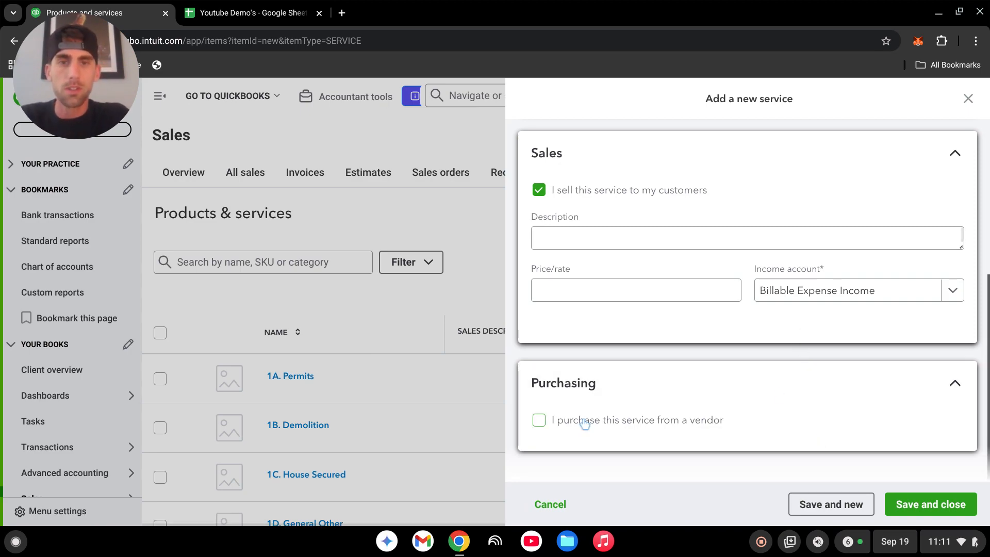
Mark the service as purchased from a vendor and set its expense account to Subcontractors.
left_click(539, 420)
scroll(664, 369, "down", 3)
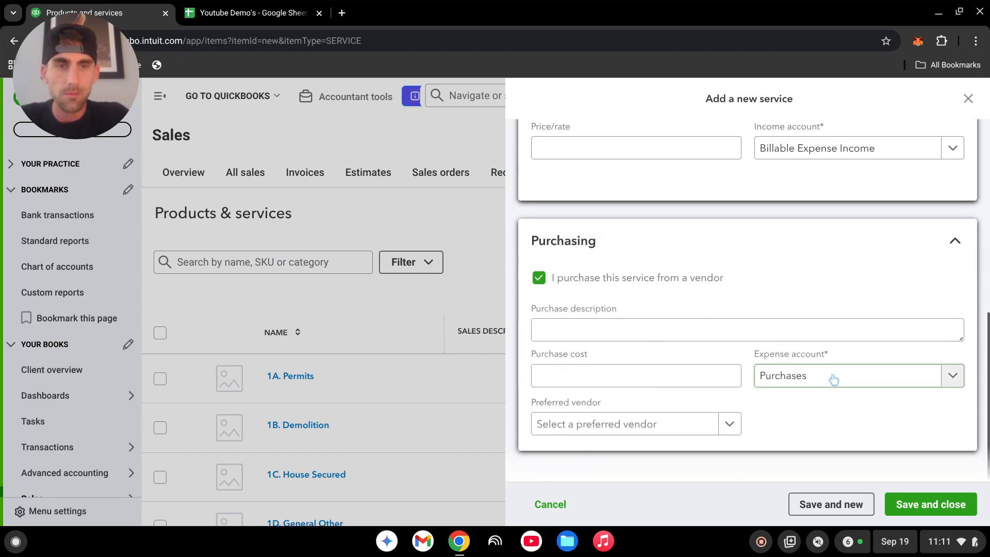
left_click(816, 384)
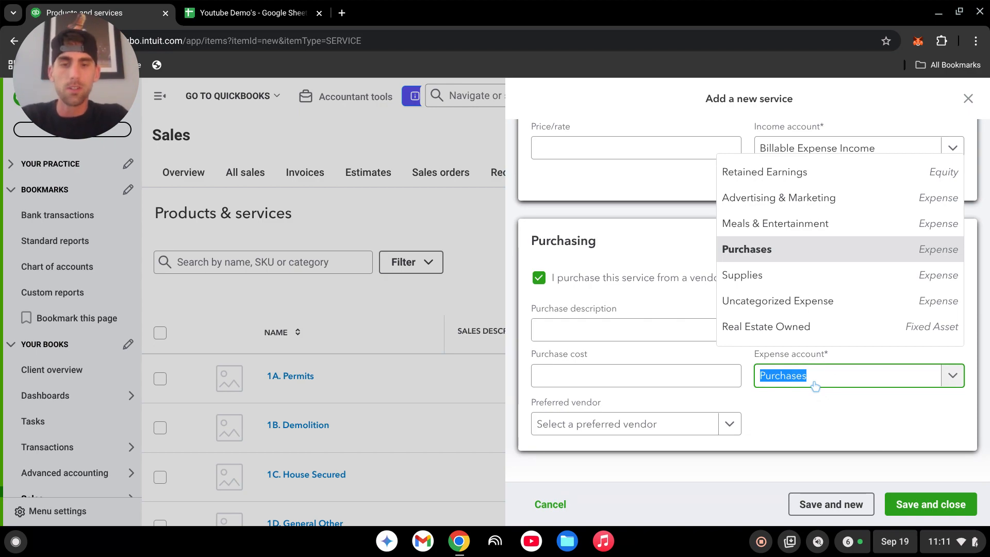
type("rehab")
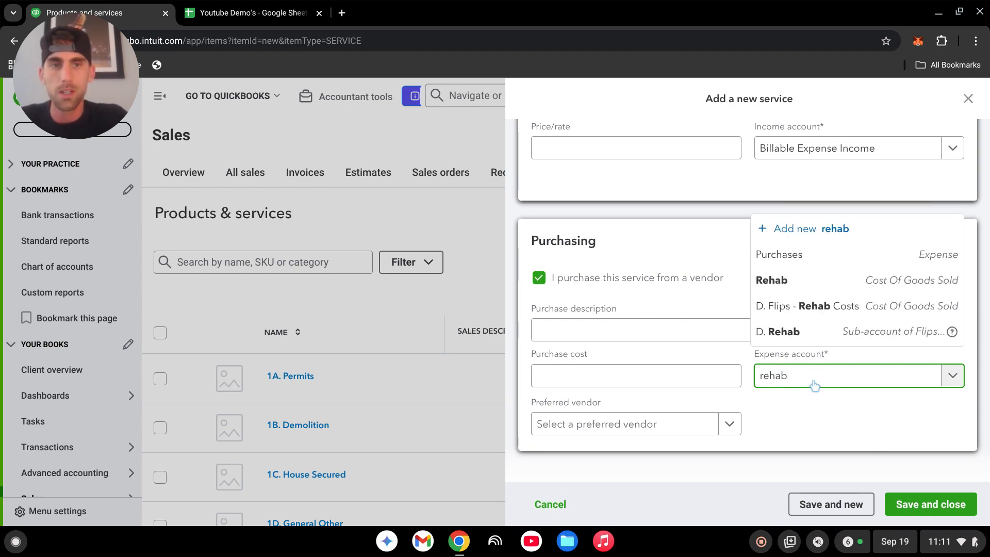
key("BackSpace")
key("BackSpace")
key("BackSpace")
key("BackSpace")
key("BackSpace")
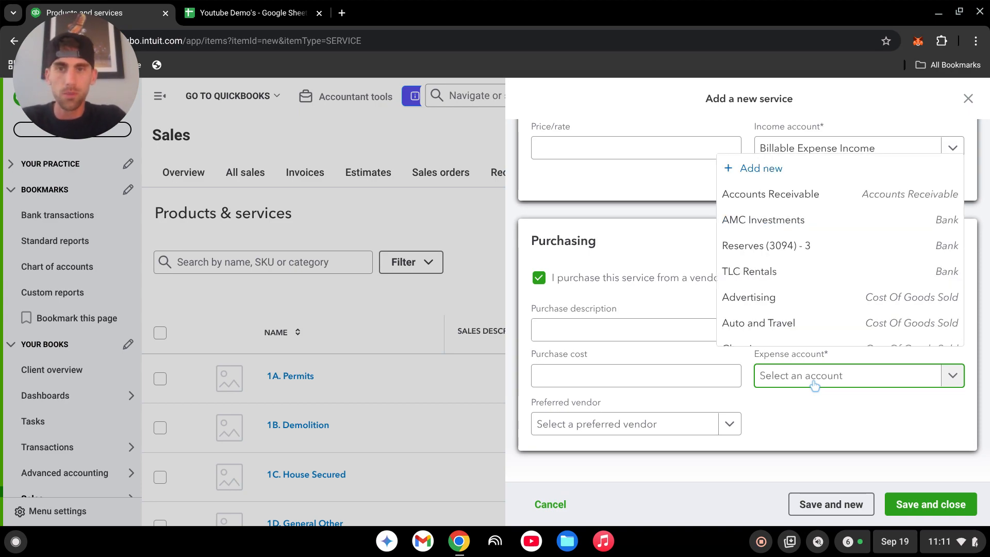
type("sub")
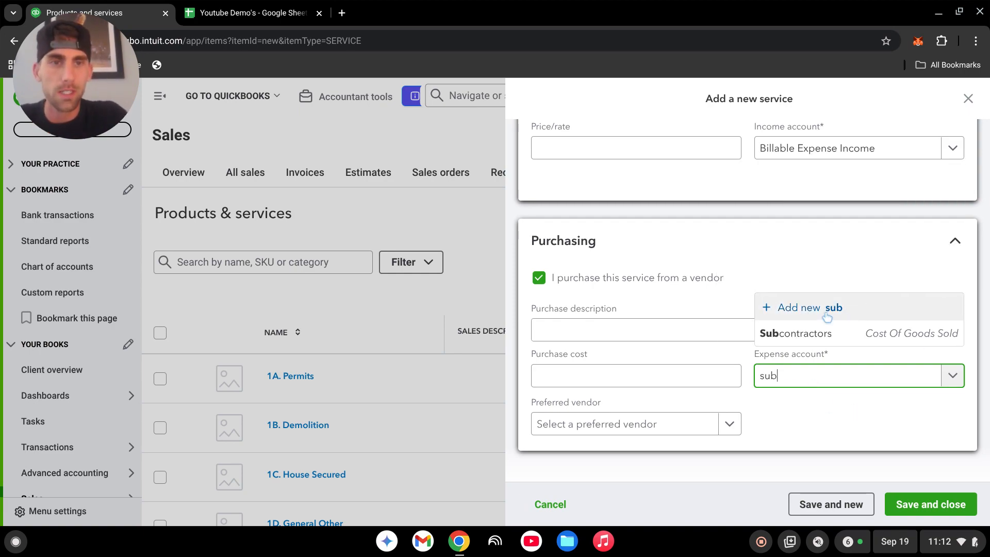
left_click(811, 340)
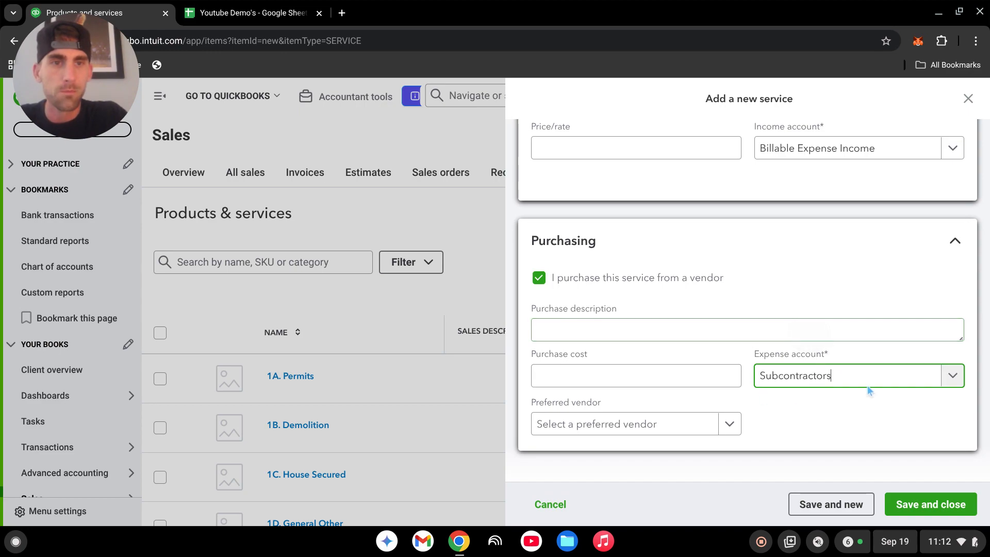
left_click(829, 415)
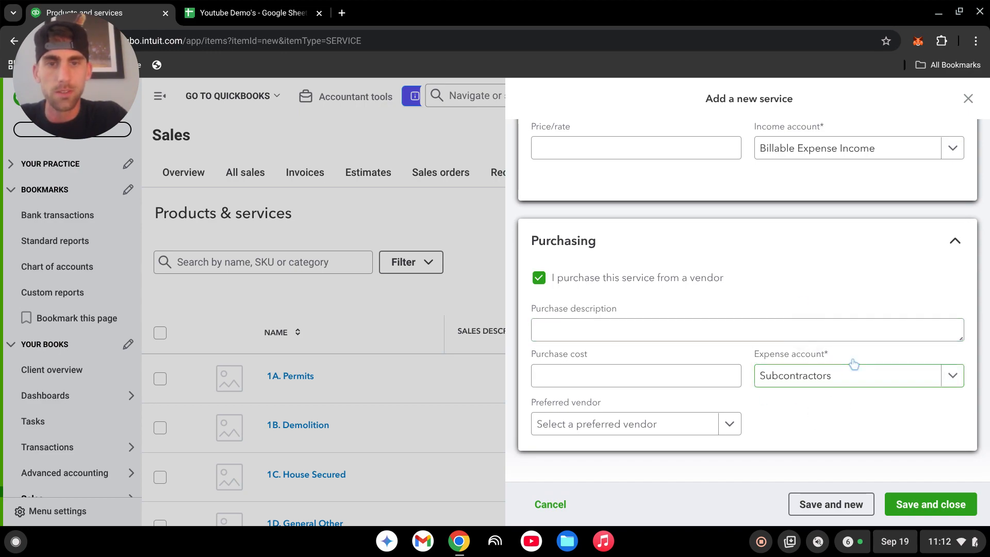
Close the new service form without saving it.
scroll(787, 289, "up", 3)
scroll(776, 311, "down", 2)
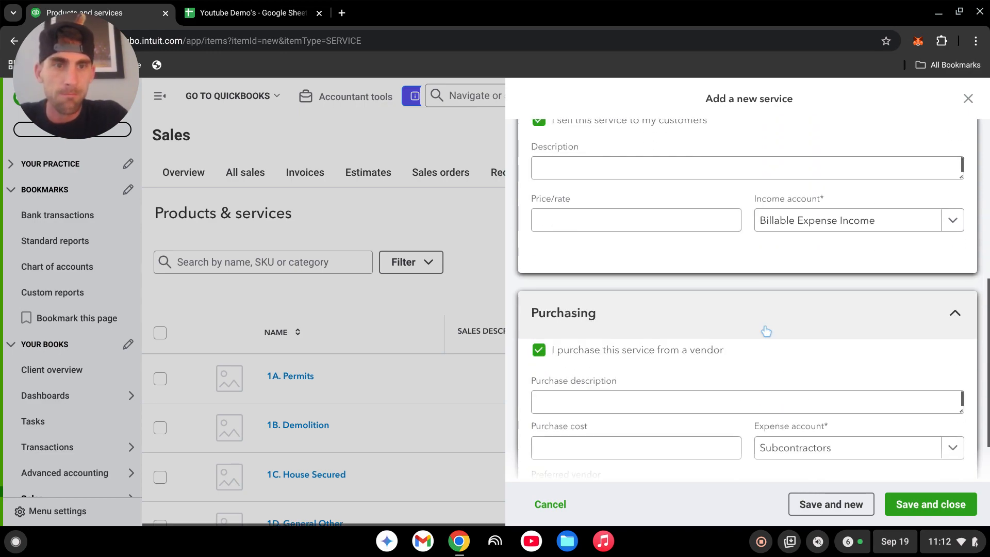
left_click(968, 99)
left_click(614, 354)
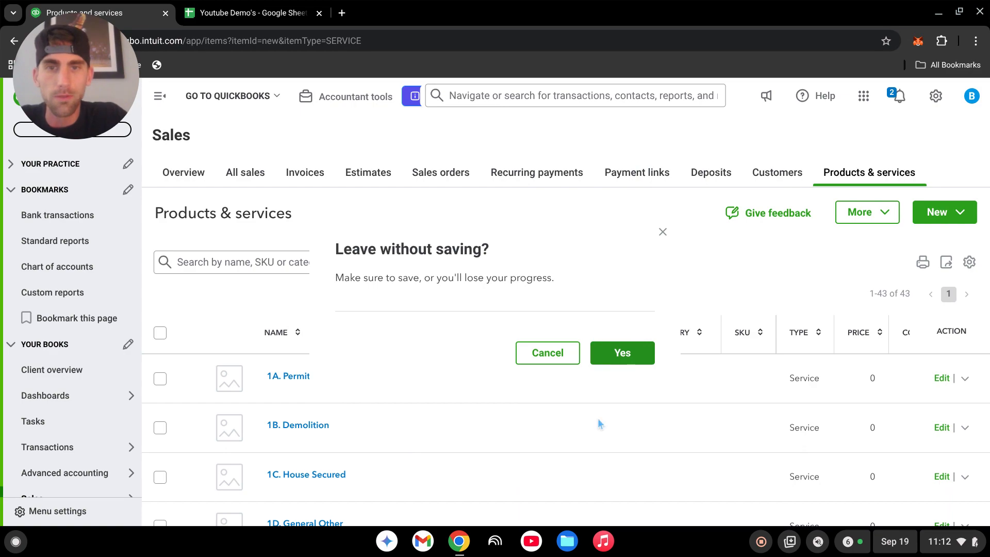
Open the Advanced section of the company settings.
scroll(567, 407, "down", 2)
scroll(533, 375, "down", 2)
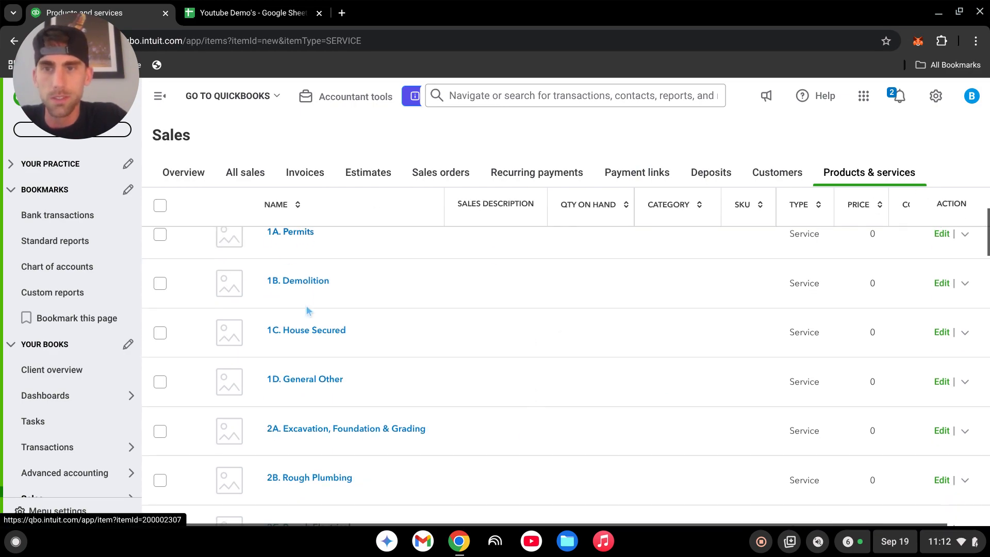
scroll(499, 405, "up", 3)
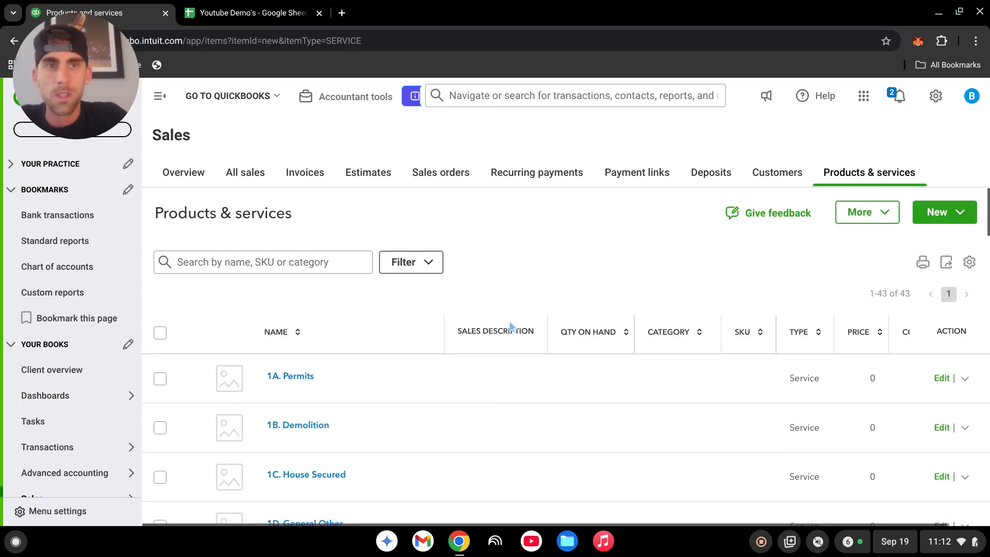
left_click(936, 98)
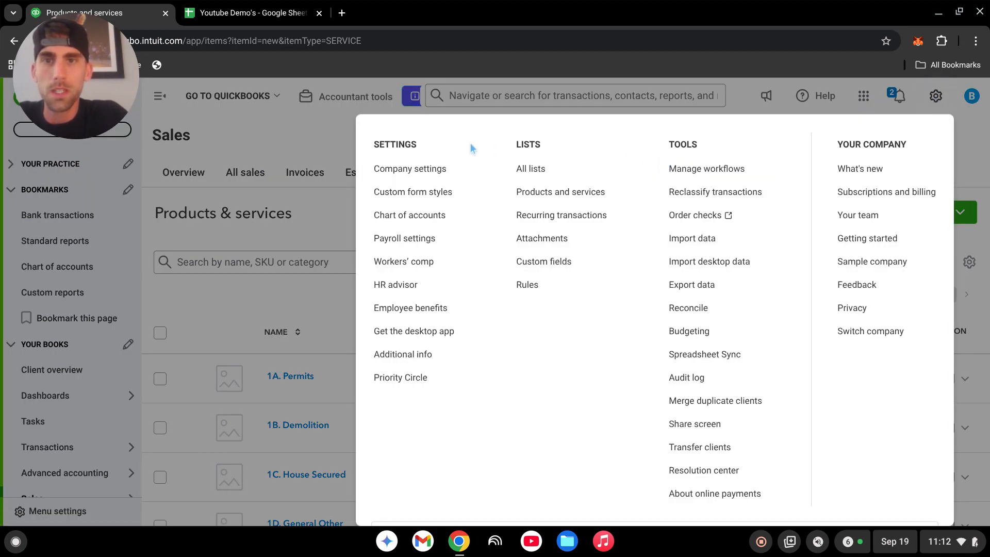
left_click(428, 168)
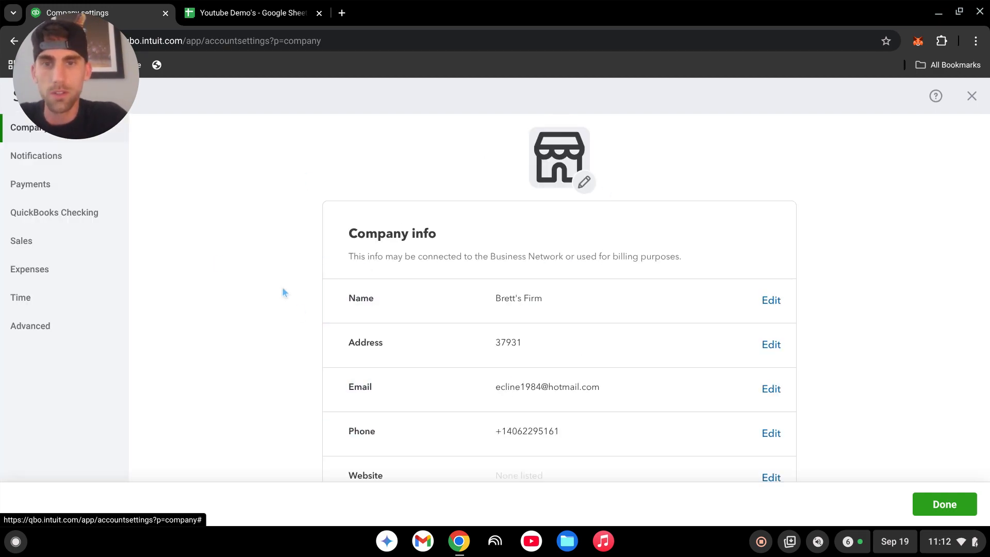
left_click(29, 327)
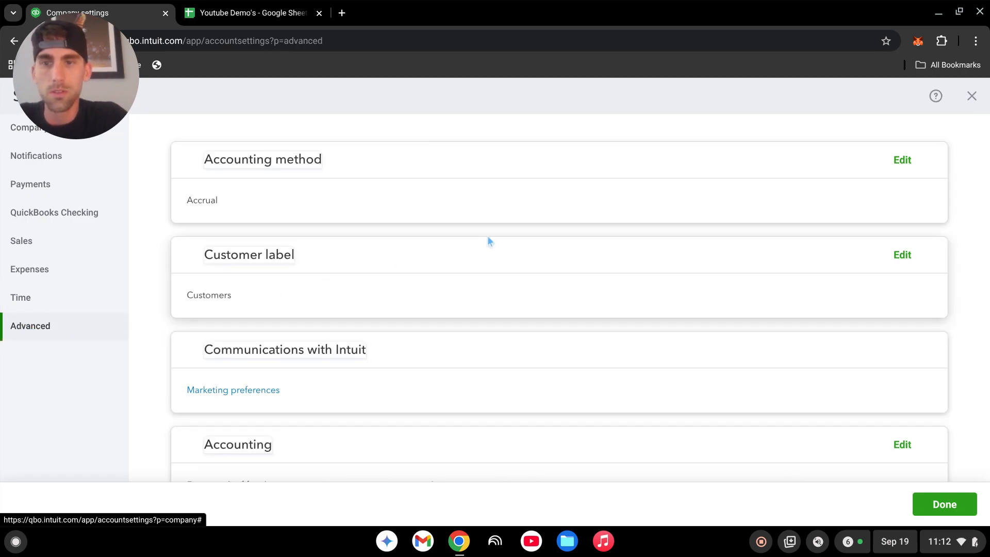
Review the billable expense income account setting in the Chart of accounts section of the Advanced settings.
scroll(487, 242, "down", 4)
scroll(458, 325, "down", 1)
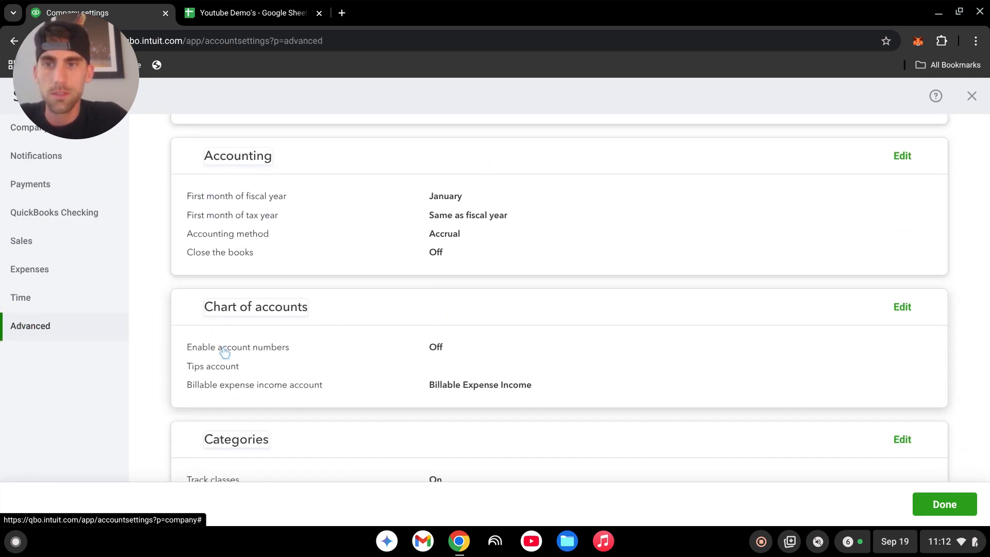
scroll(541, 345, "down", 3)
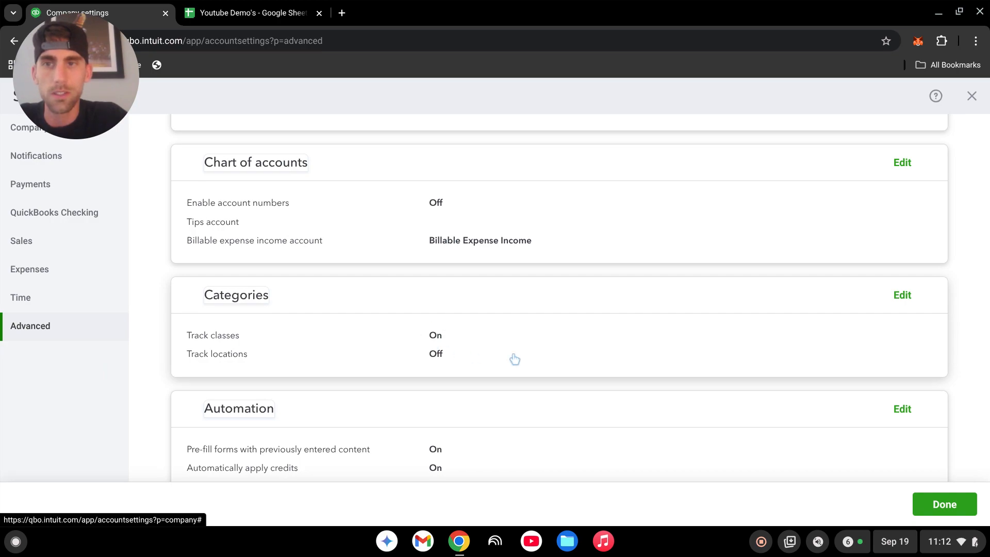
scroll(570, 366, "up", 1)
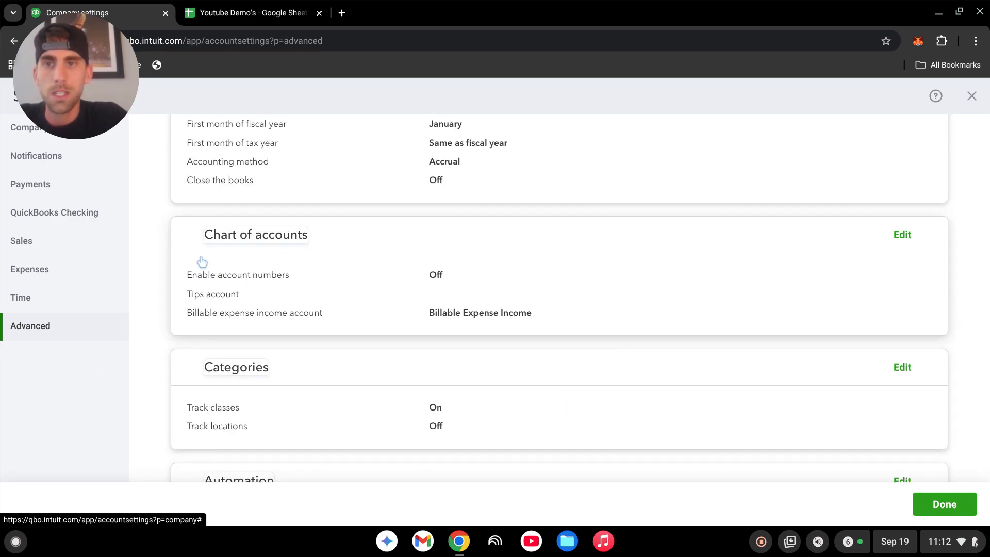
left_click(619, 279)
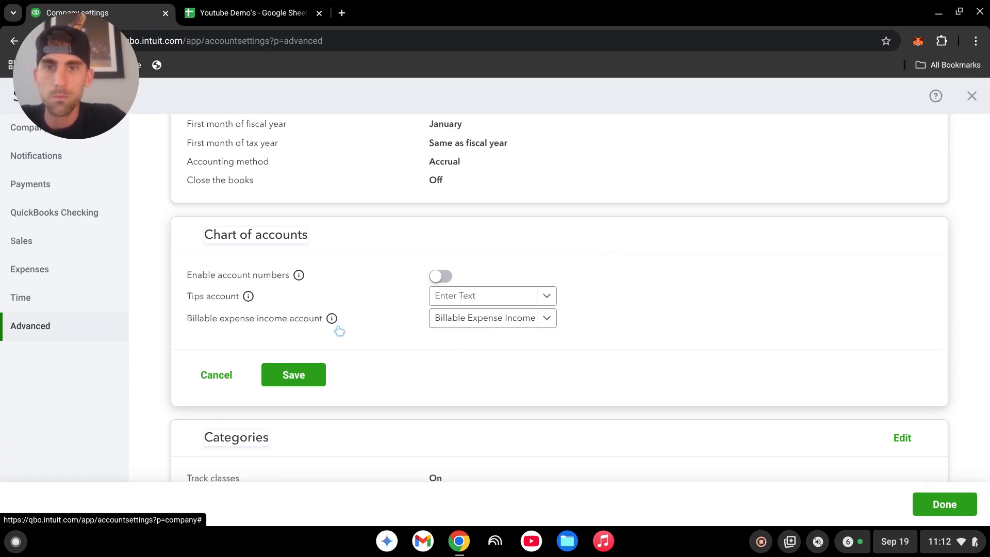
left_click(546, 321)
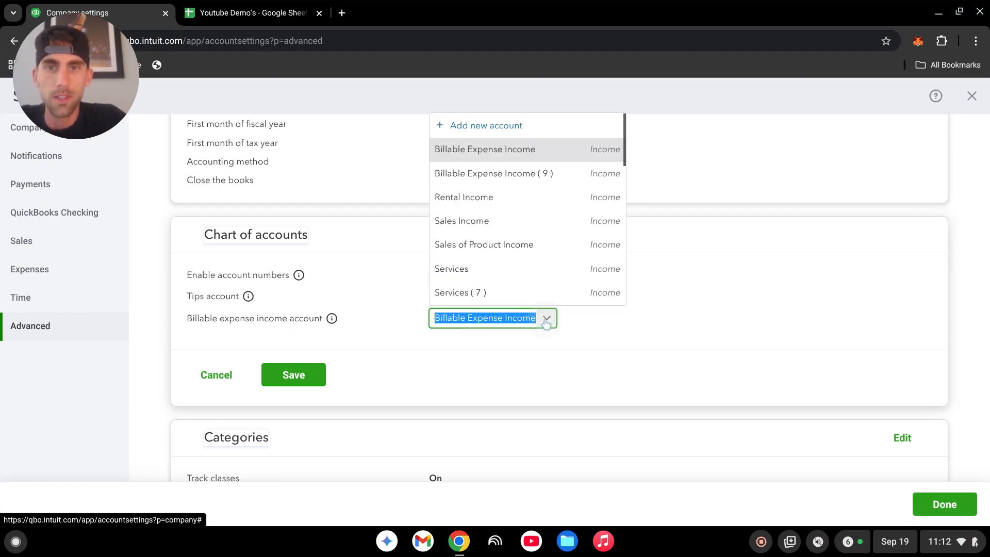
left_click(501, 154)
left_click(639, 312)
left_click(200, 372)
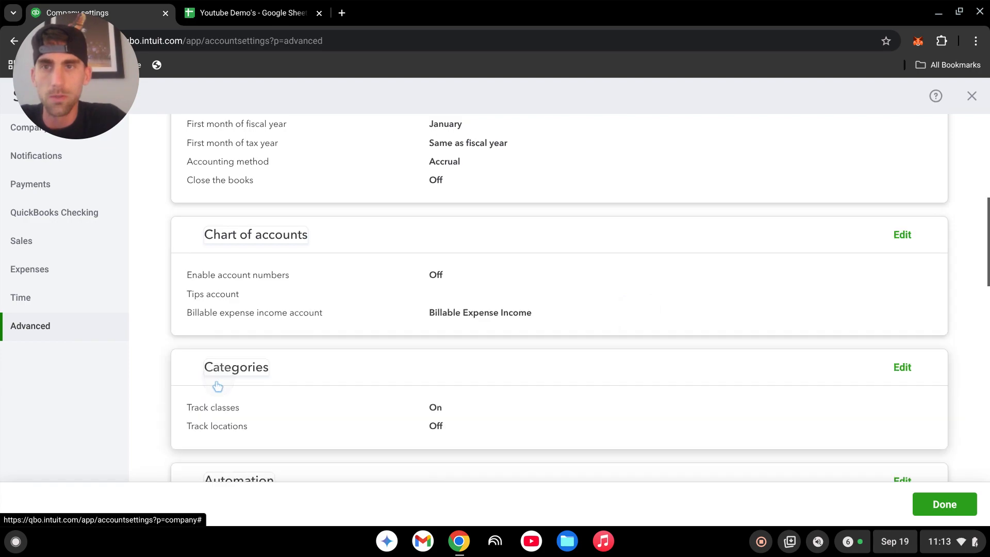
Examine the billable expense options in the Expenses settings, then leave without saving.
scroll(598, 387, "up", 3)
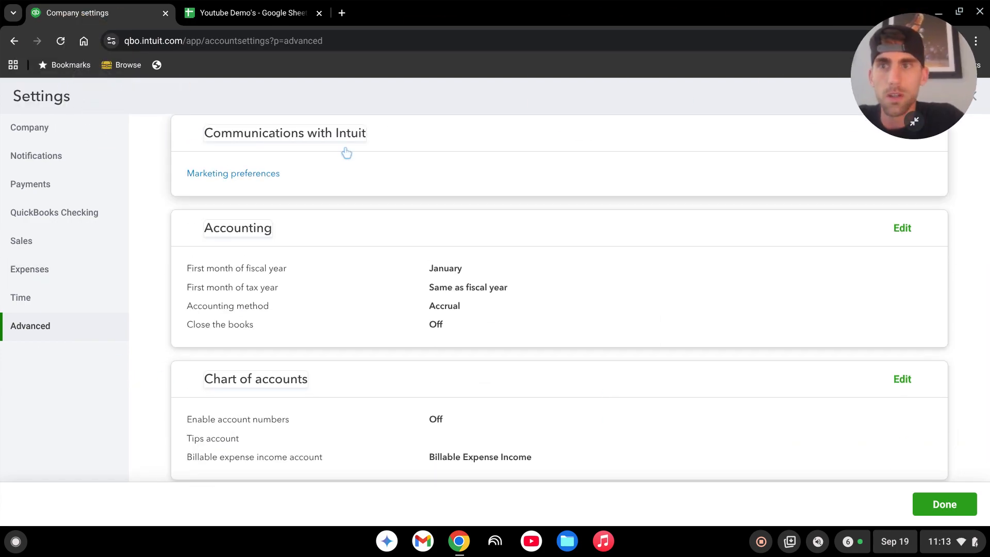
left_click(43, 275)
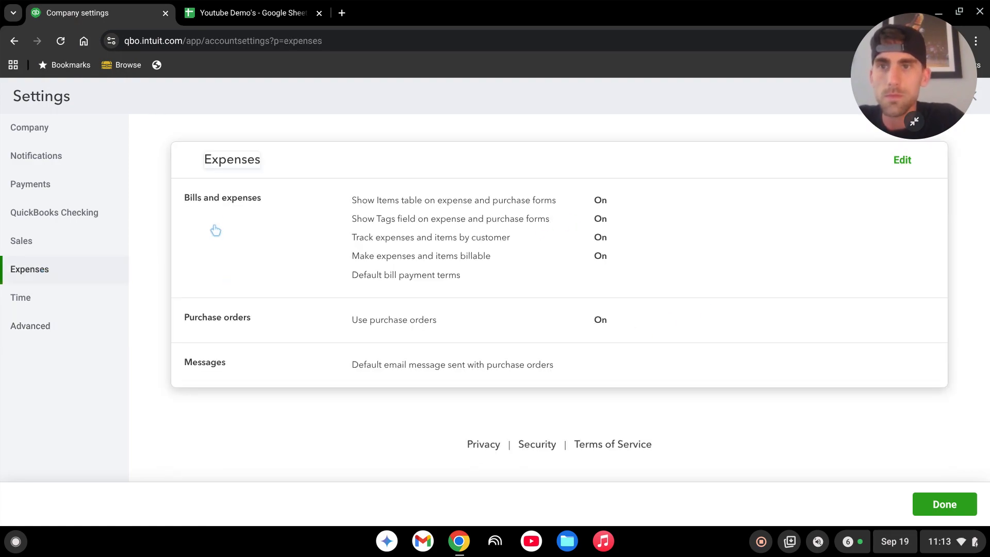
left_click(714, 208)
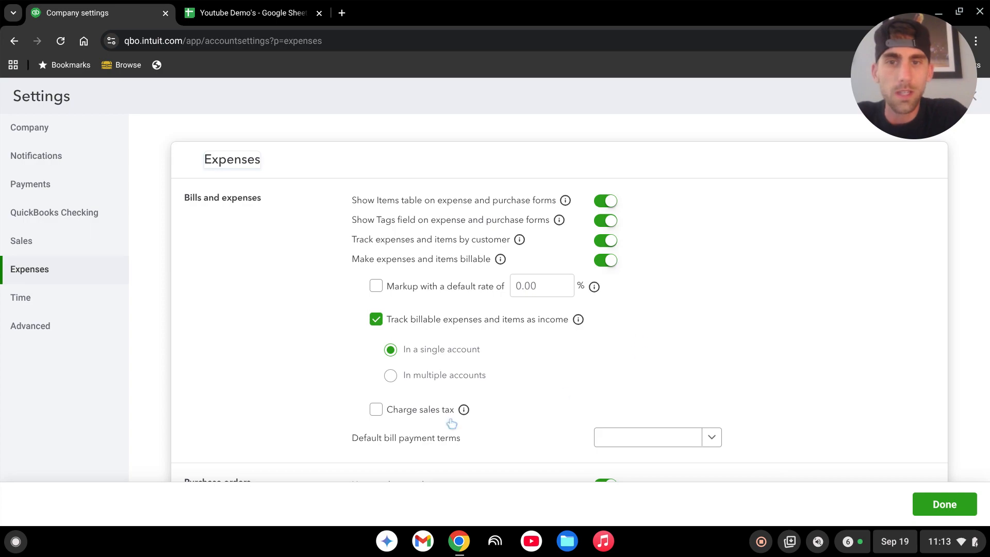
left_click(25, 241)
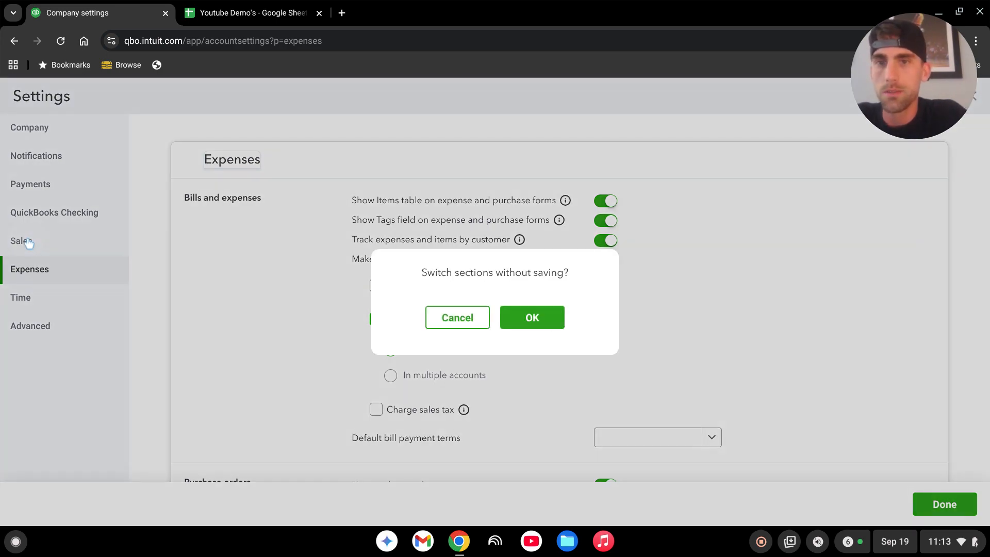
left_click(535, 311)
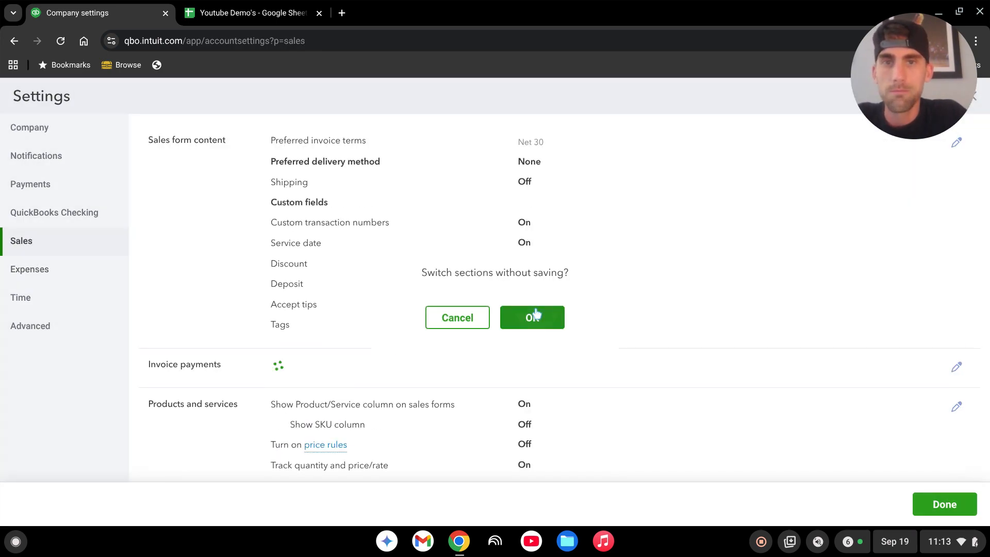
Review the Products and services options in the Sales settings and close the settings.
scroll(252, 280, "down", 4)
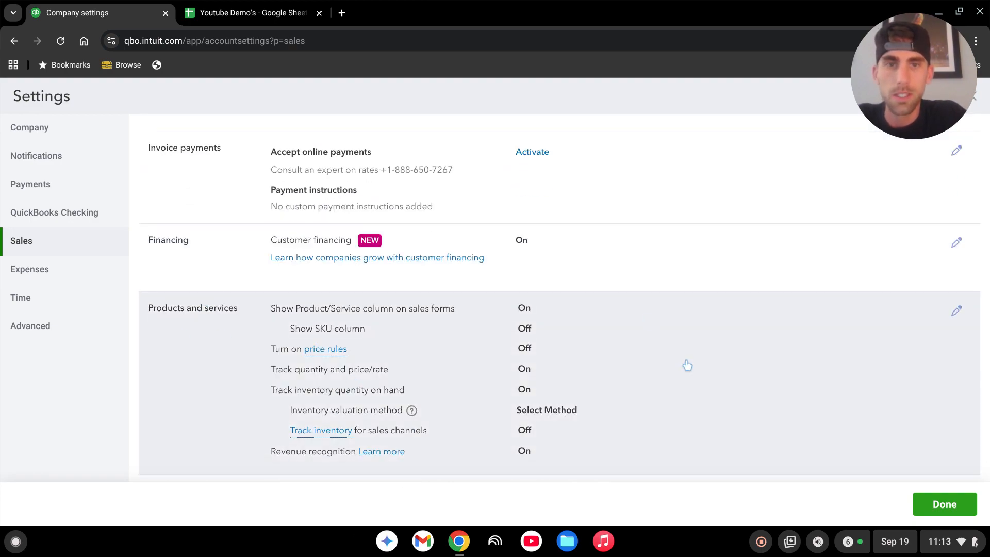
left_click(670, 338)
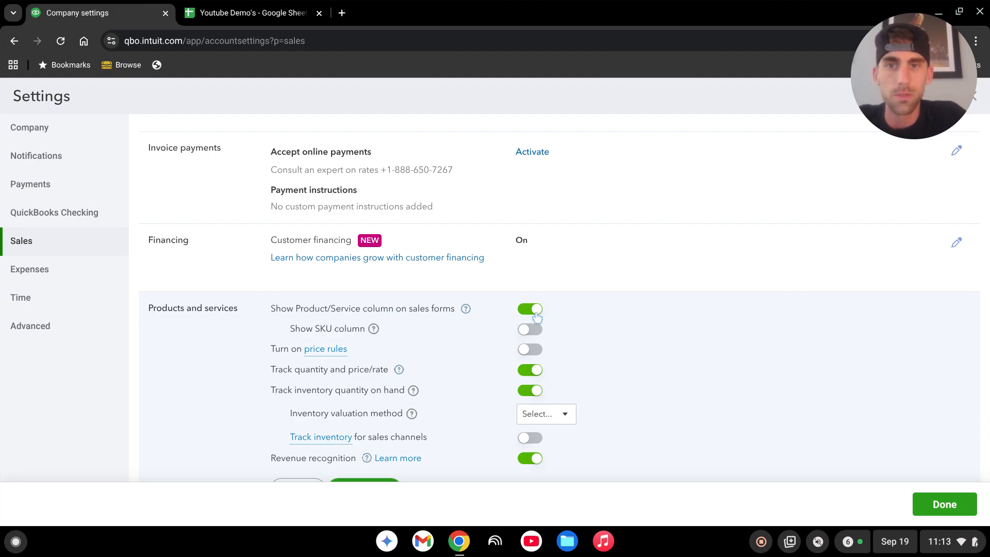
scroll(675, 351, "down", 1)
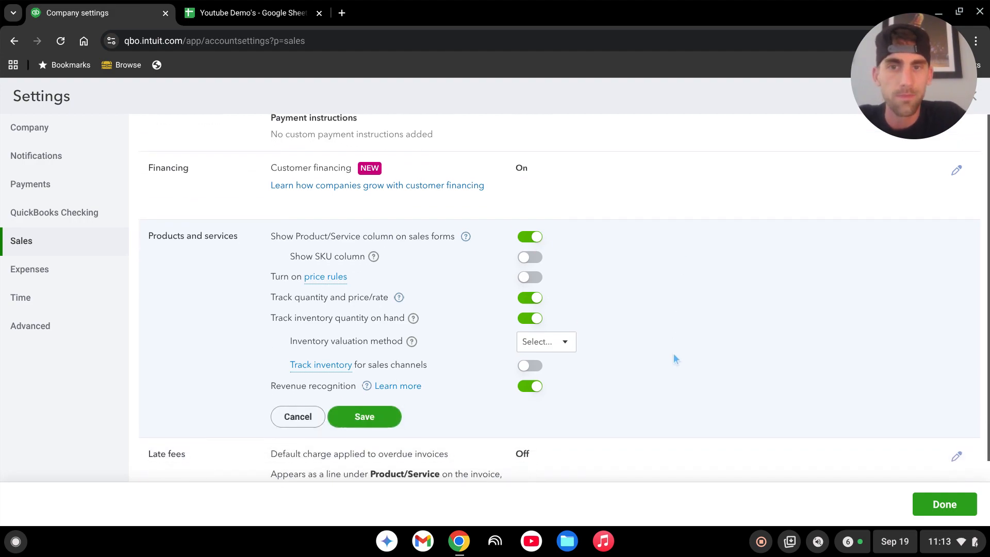
left_click(944, 508)
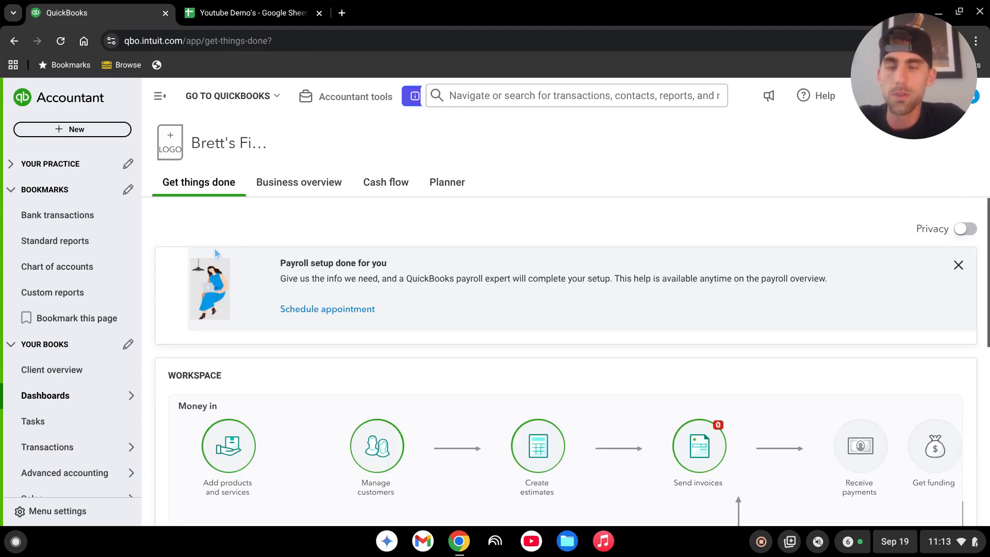
Open the Customers list under Sales.
scroll(73, 320, "down", 3)
mouse_move(76, 324)
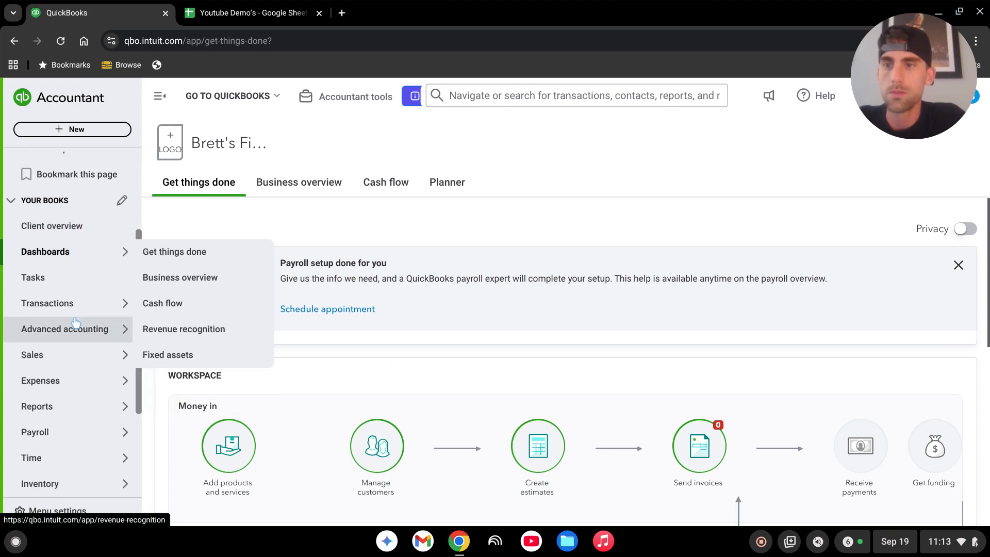
scroll(76, 323, "down", 2)
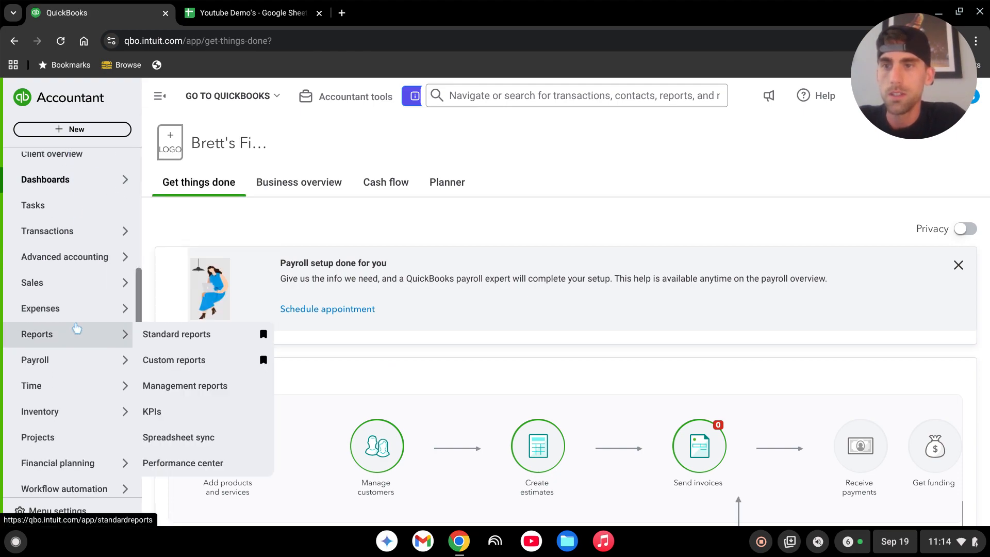
scroll(80, 317, "down", 2)
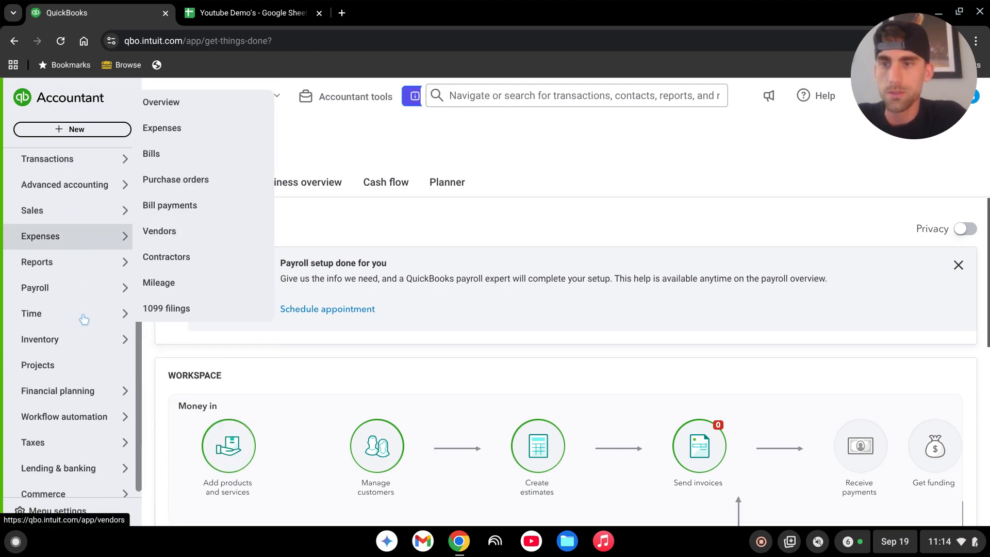
mouse_move(80, 428)
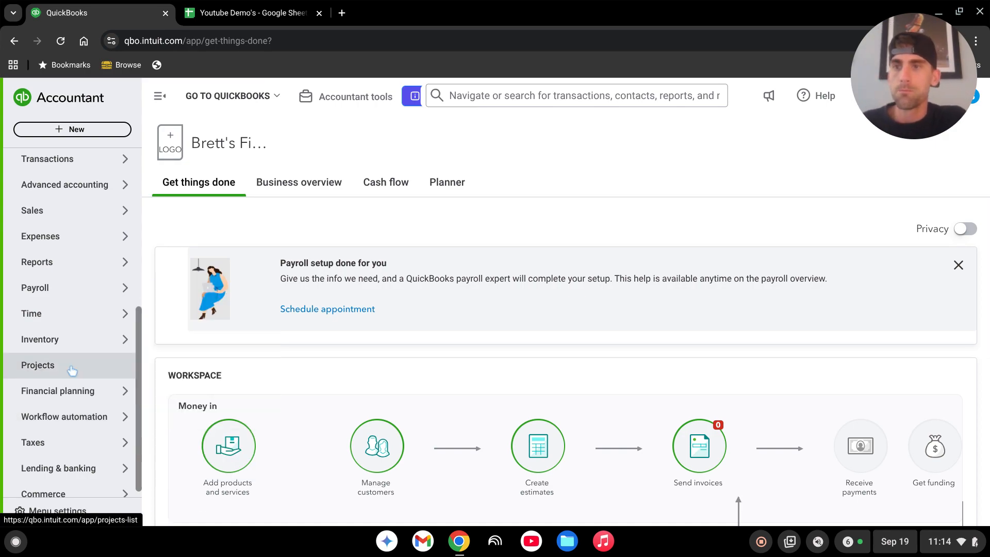
scroll(72, 330, "up", 2)
mouse_move(77, 282)
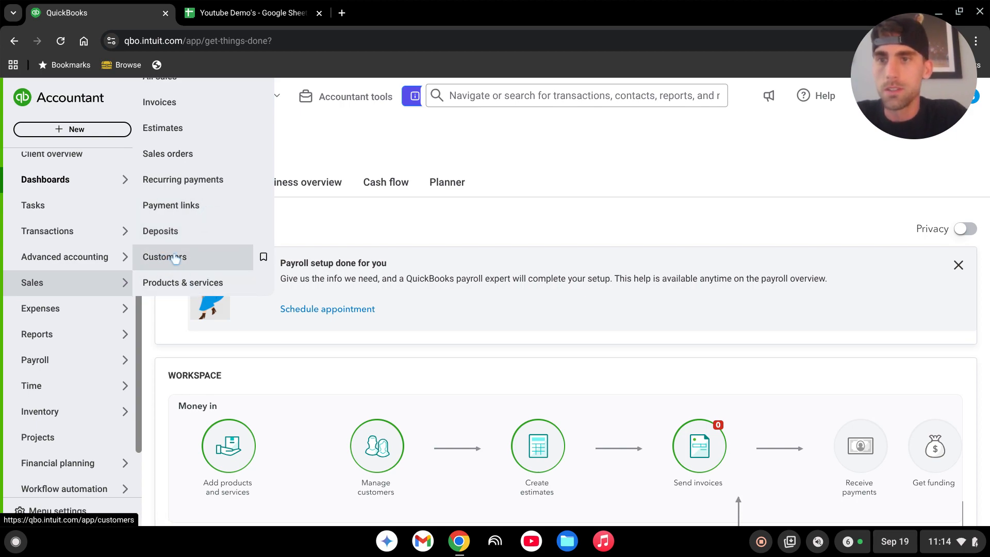
left_click(160, 257)
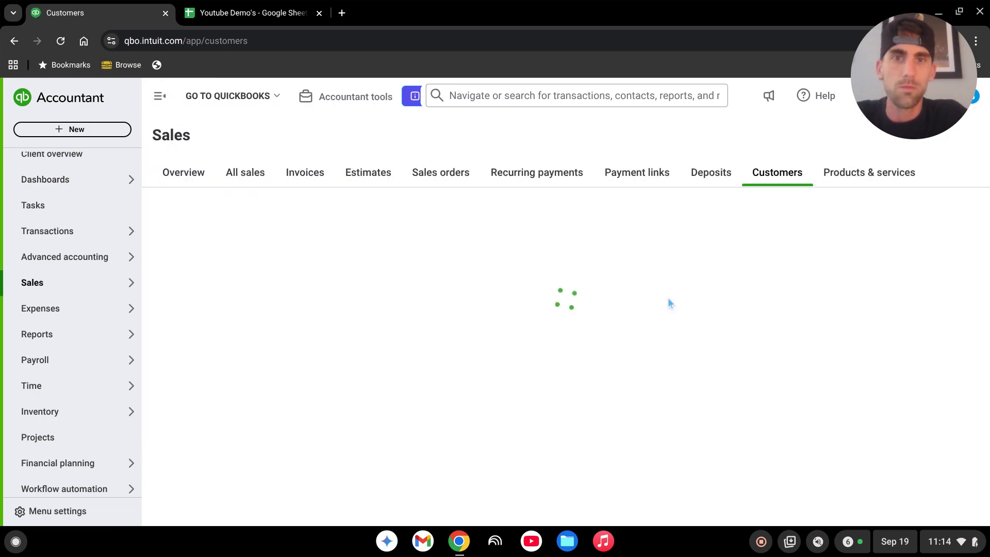
left_click_drag(913, 82, 105, 64)
scroll(496, 304, "down", 1)
scroll(496, 304, "up", 1)
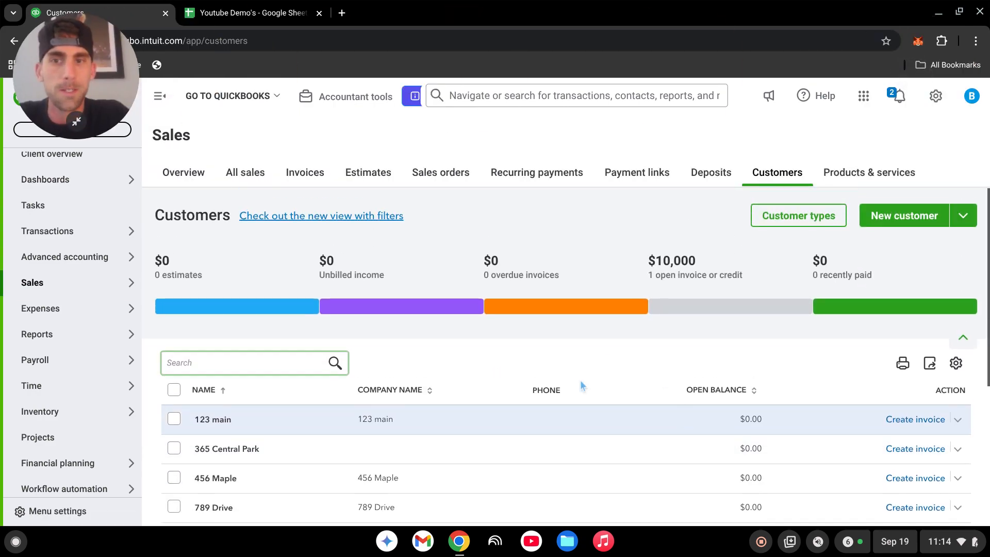
Create a new customer, entering the customer's full name as the company name, and save it.
left_click(898, 219)
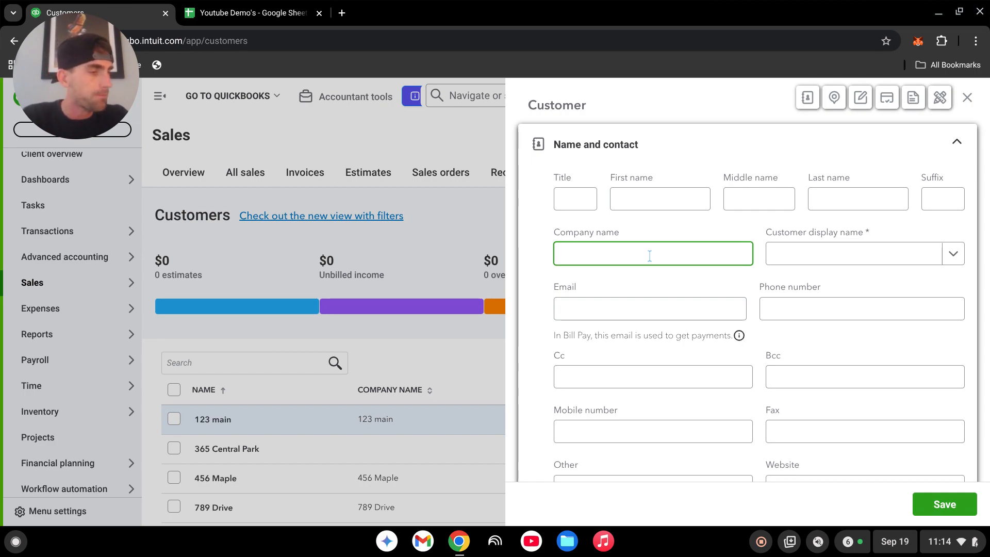
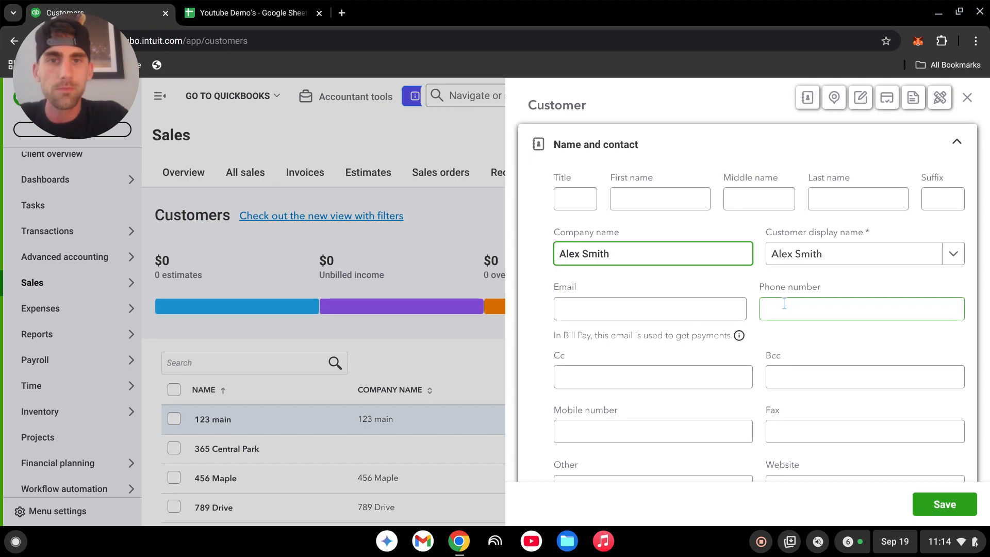
left_click(635, 278)
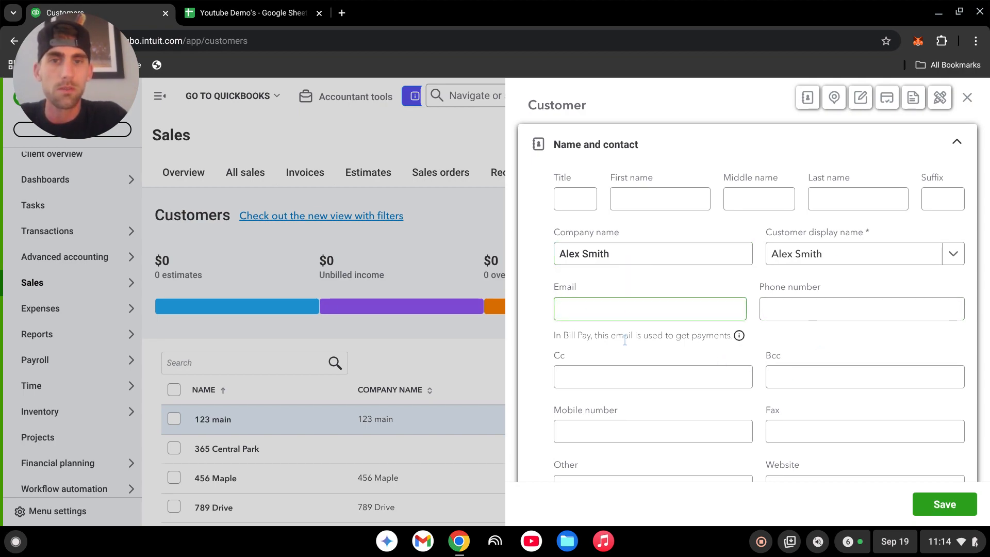
scroll(639, 319, "down", 2)
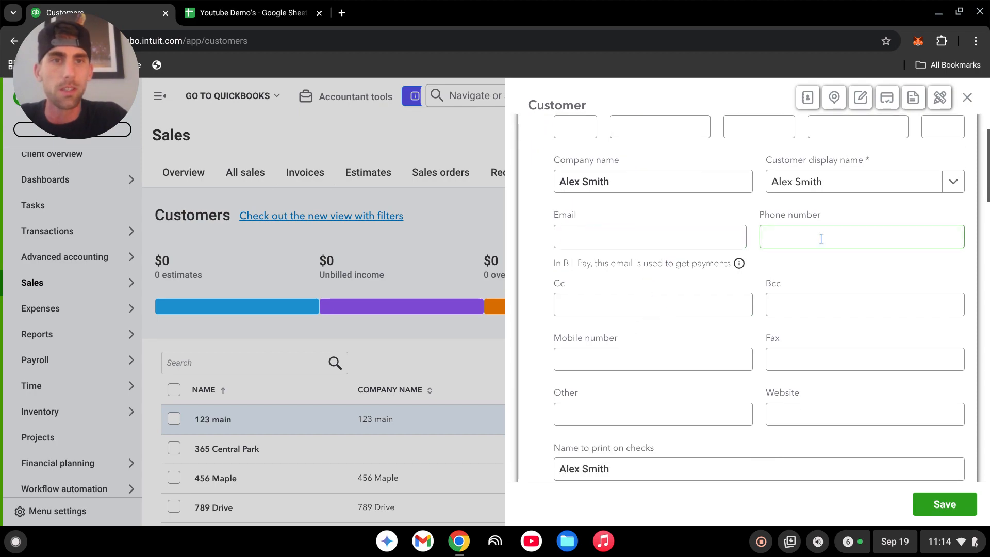
scroll(870, 372, "up", 2)
left_click(944, 509)
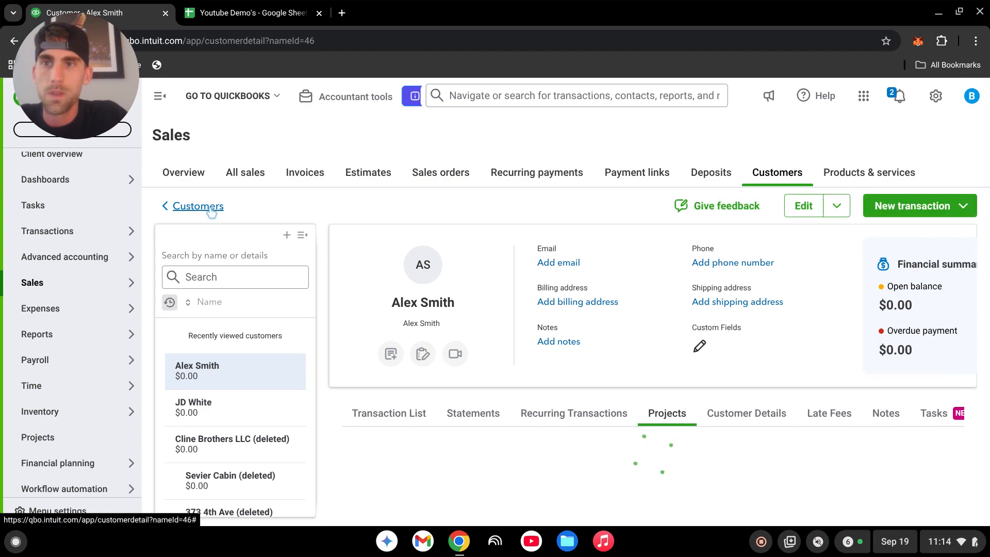
Return to the Customers list and add another customer with the customer's full name as company name, fixing a typo before saving.
left_click(193, 212)
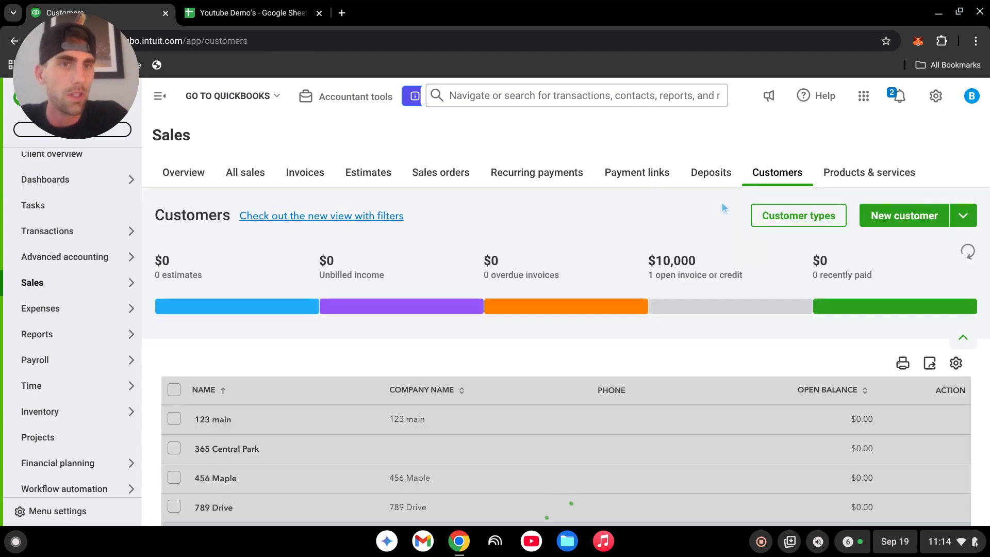
left_click(880, 221)
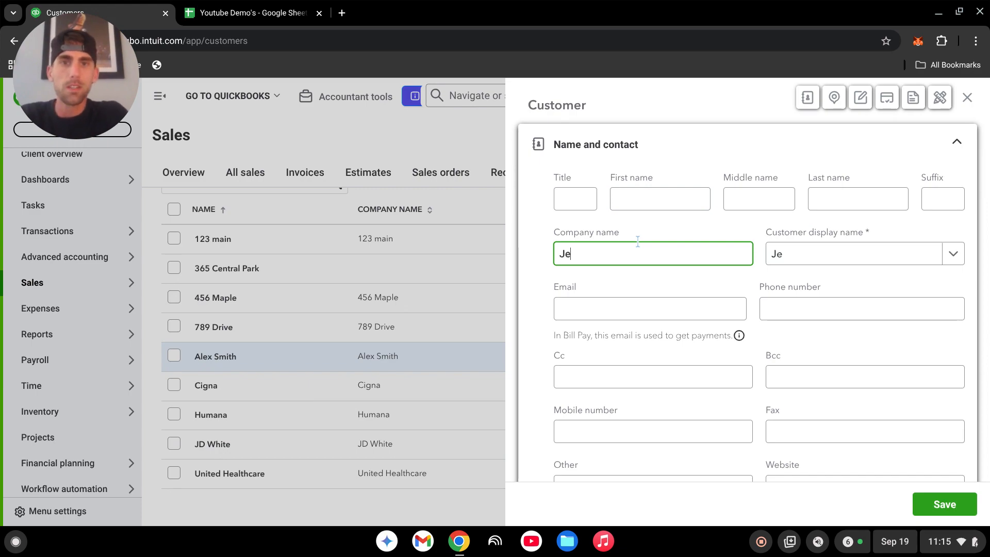
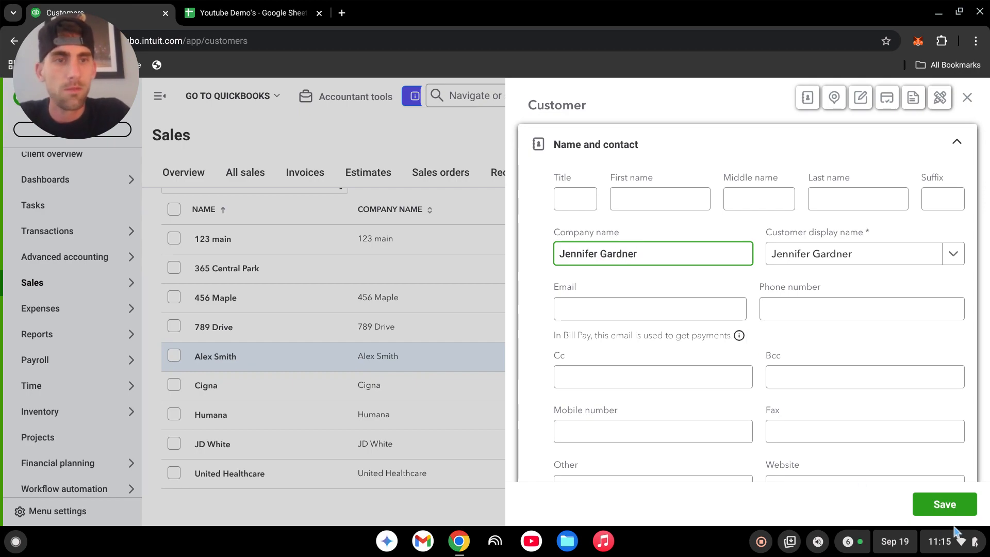
left_click(952, 505)
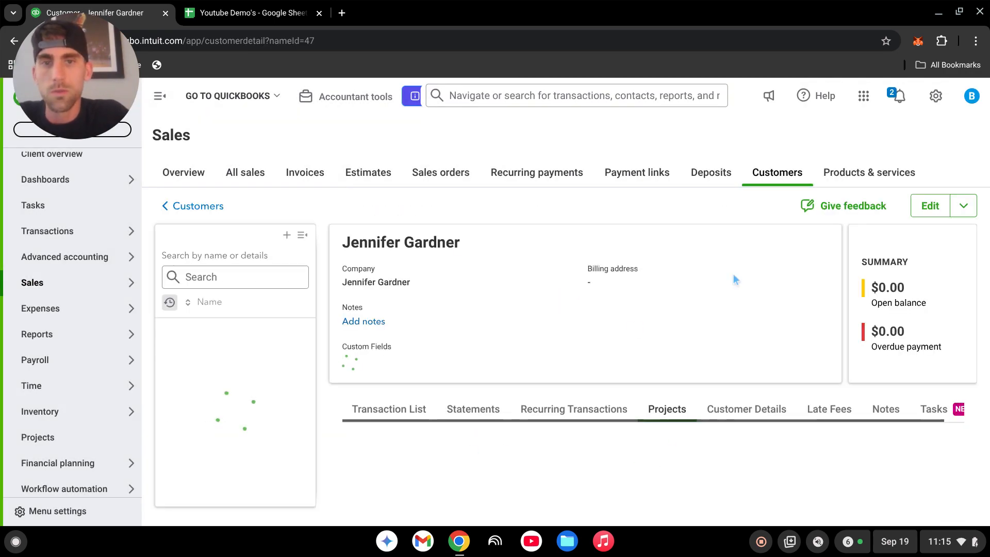
scroll(42, 310, "down", 2)
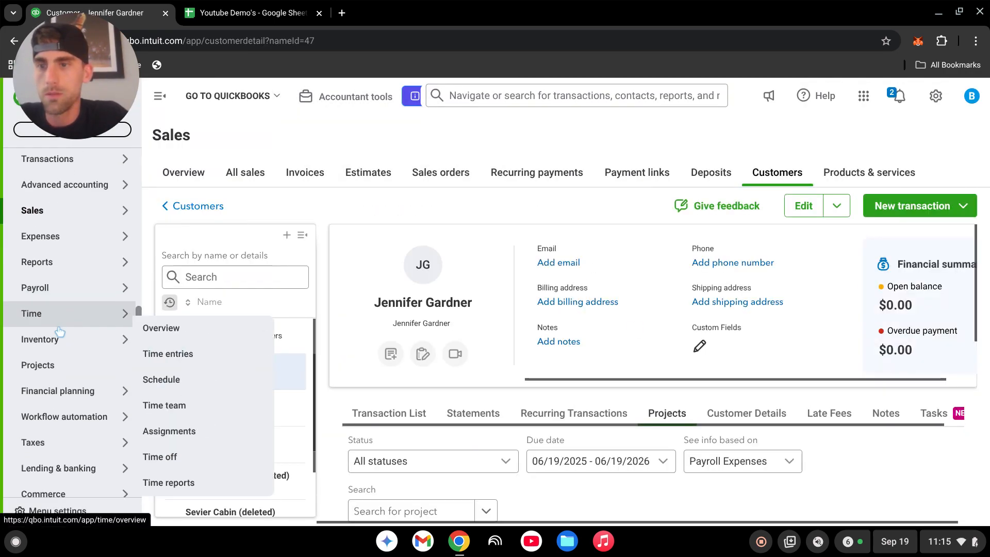
Open the Projects list.
left_click(45, 367)
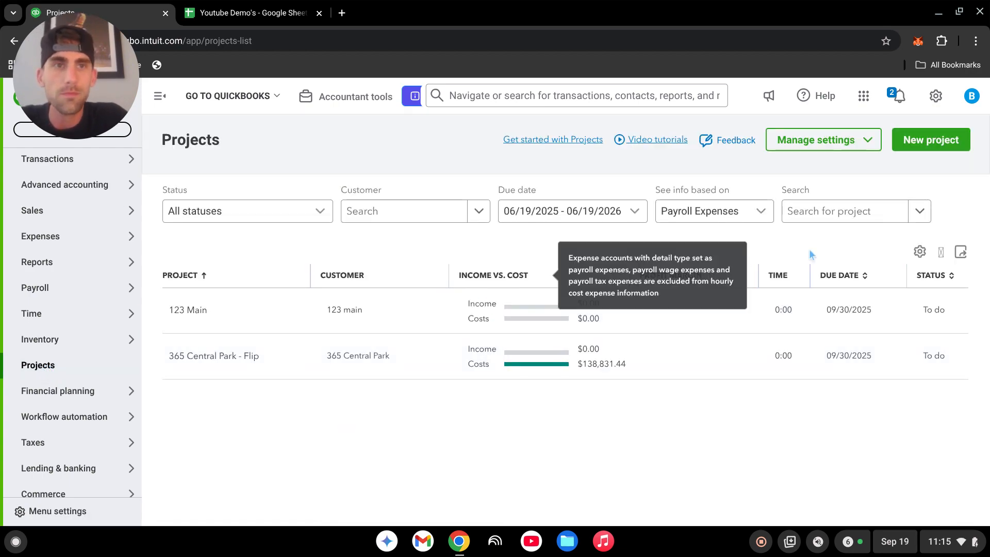
left_click(931, 139)
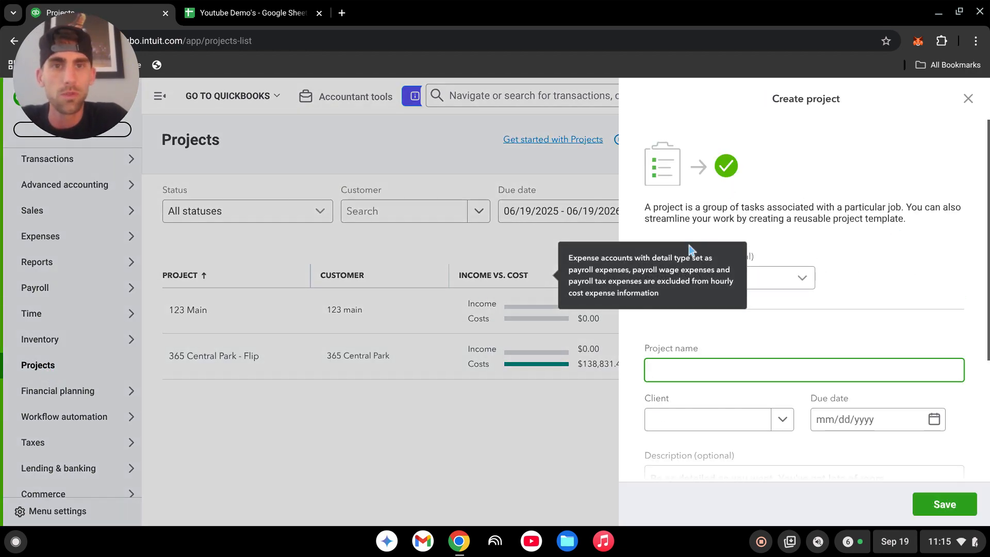
left_click(927, 260)
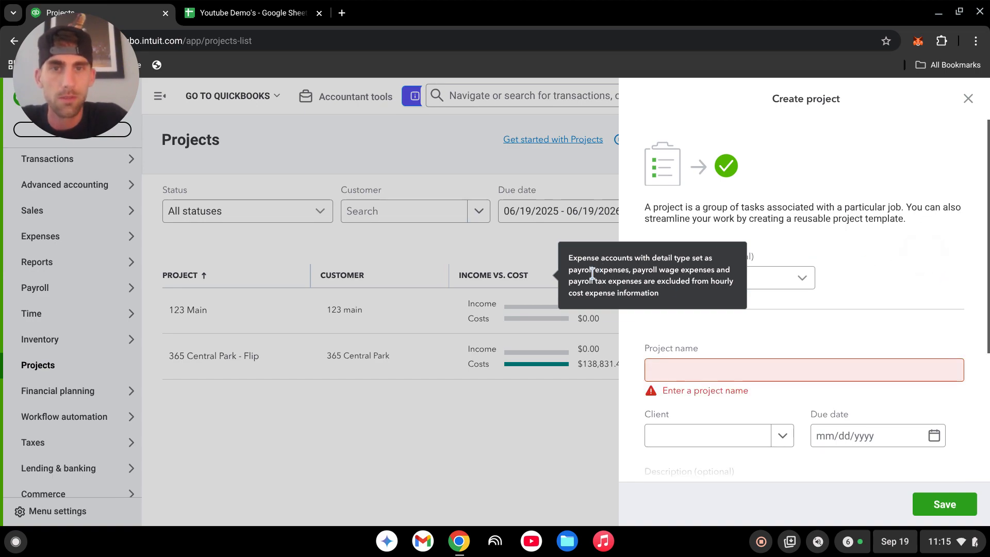
left_click(498, 267)
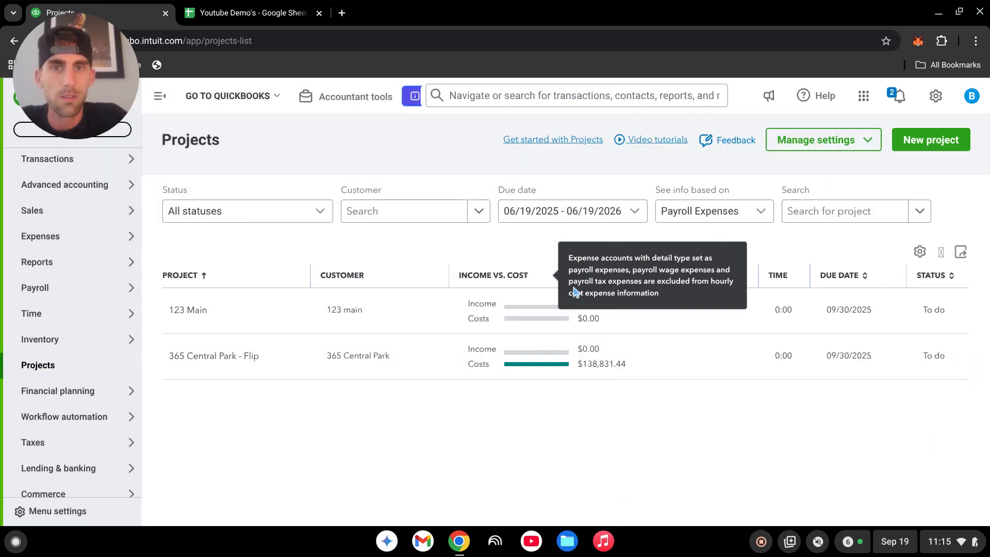
left_click(931, 140)
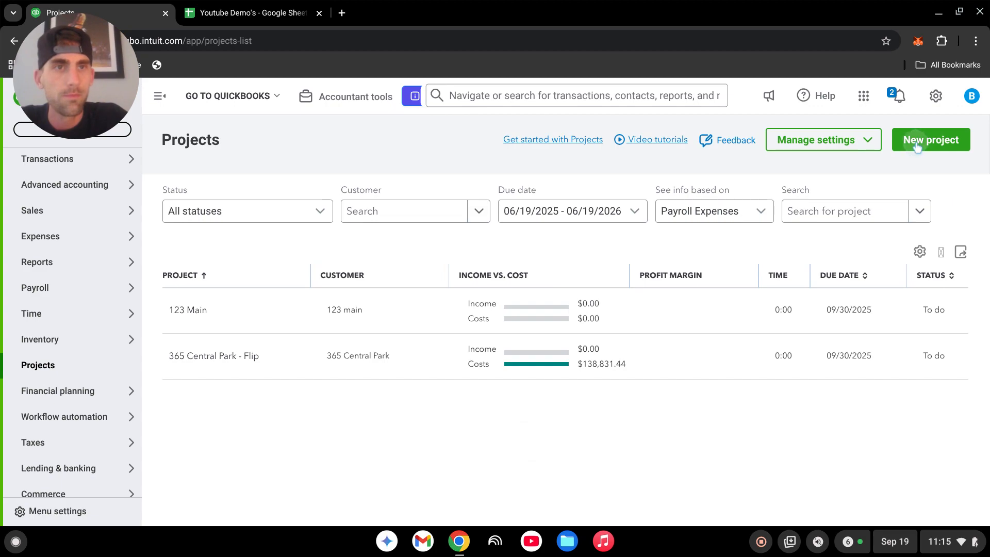
scroll(747, 348, "down", 1)
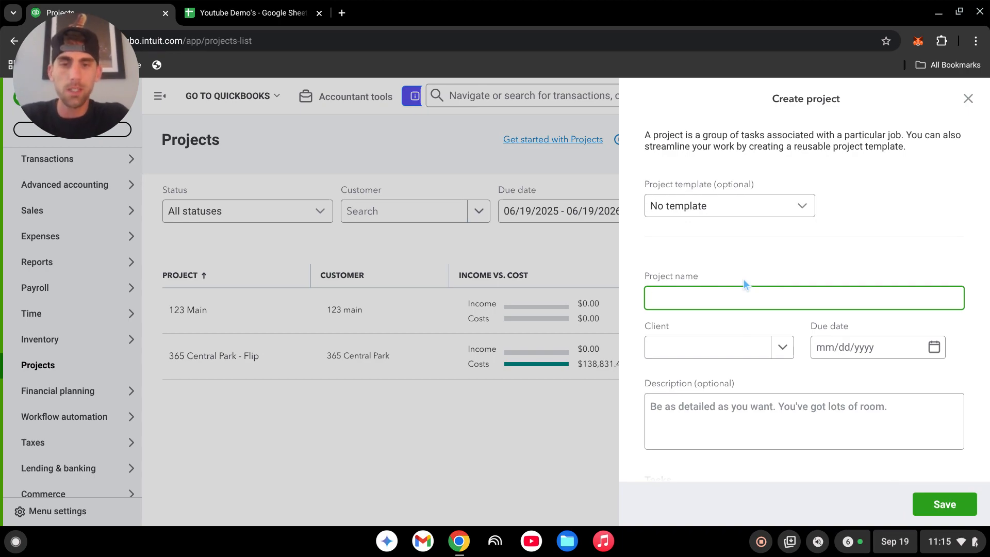
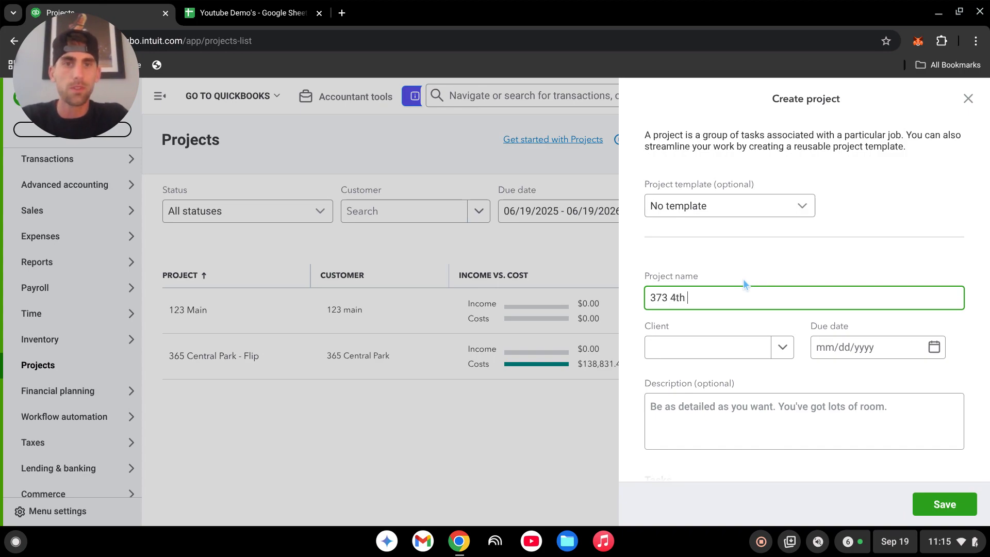
left_click(782, 355)
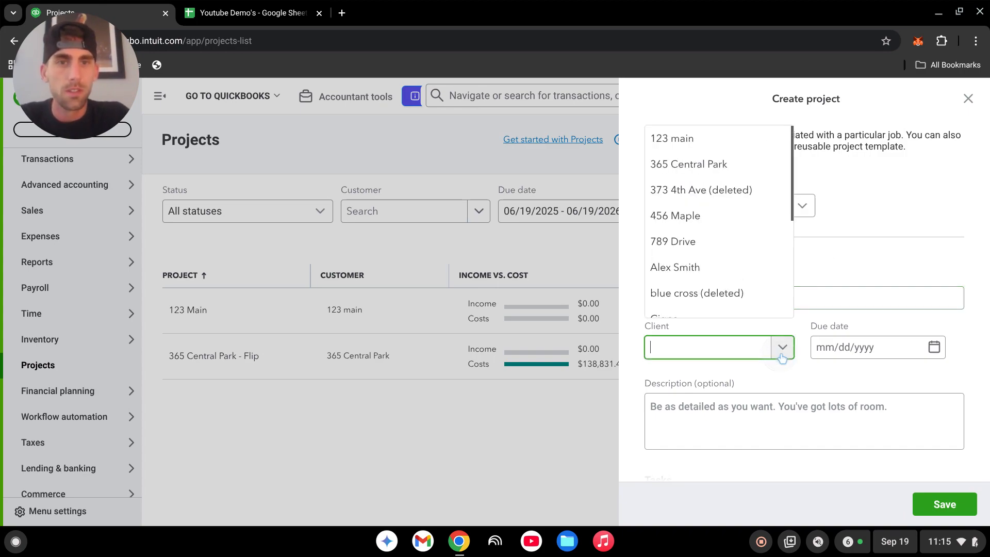
left_click(698, 268)
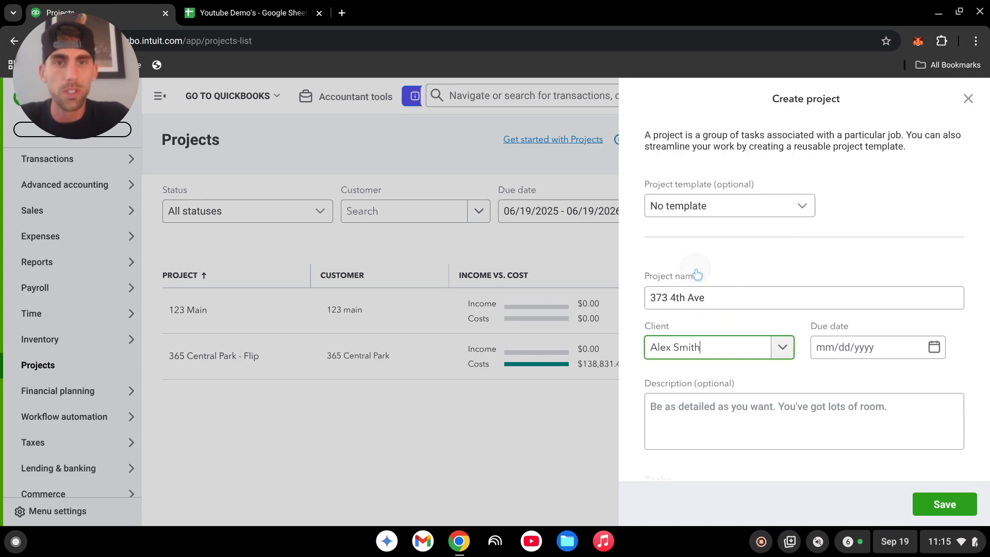
left_click(854, 359)
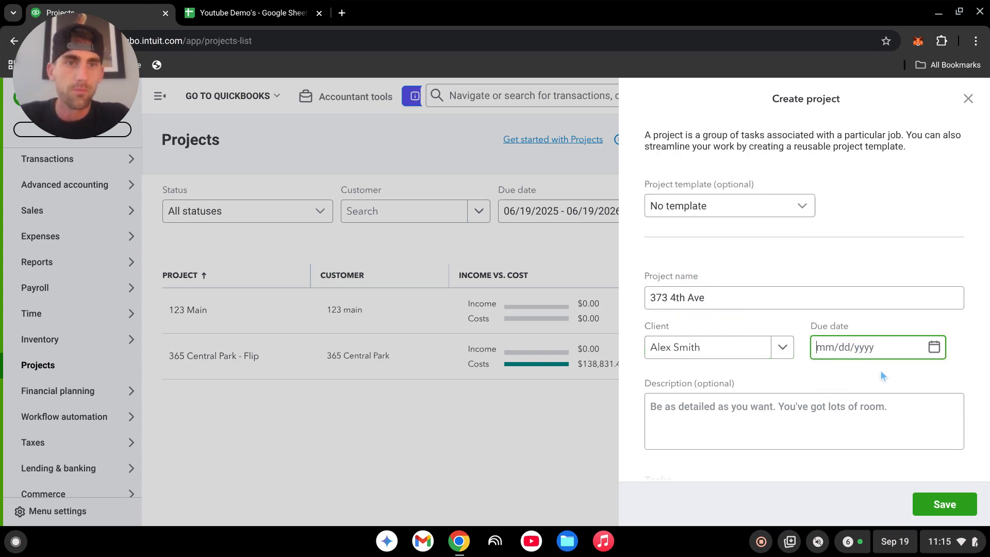
type("10")
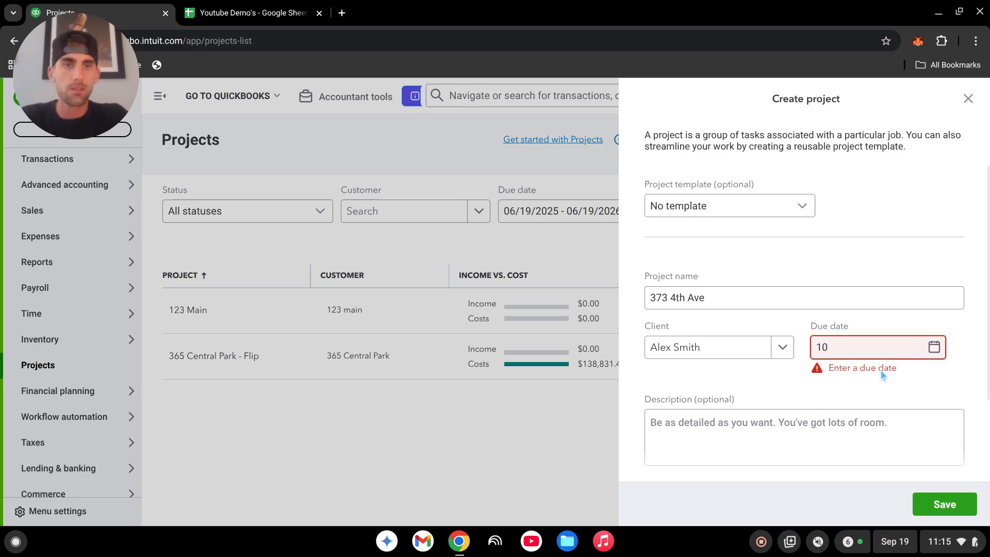
type("/31/")
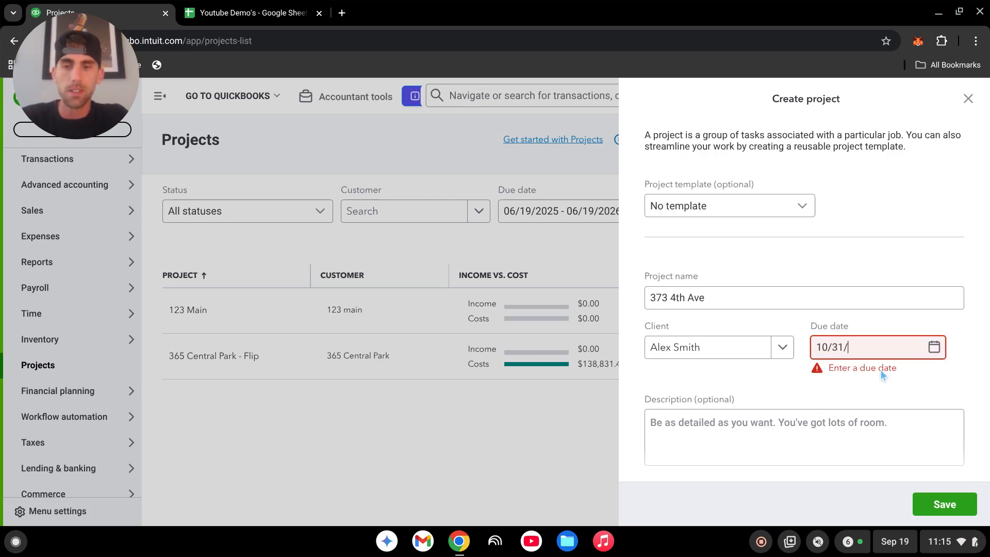
type("20")
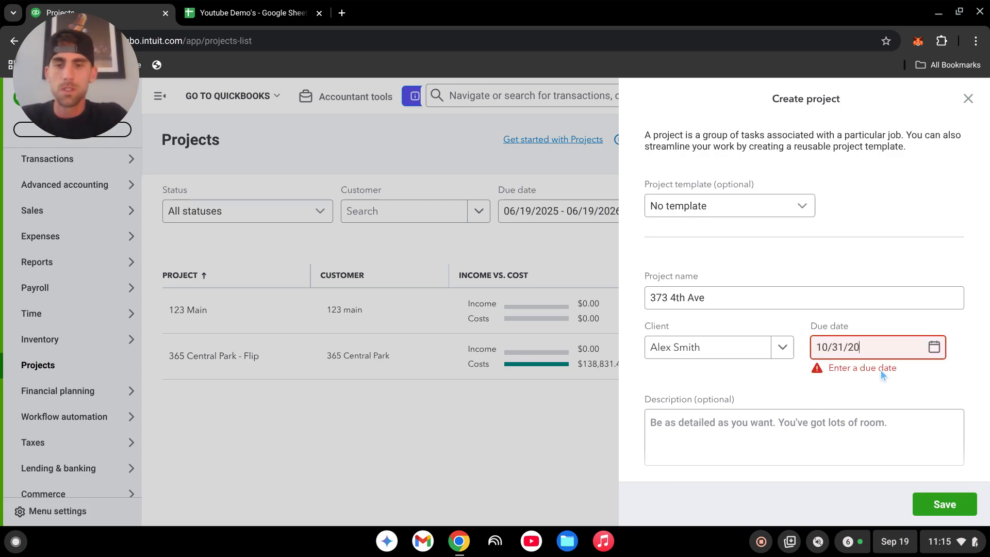
type("15")
left_click(856, 370)
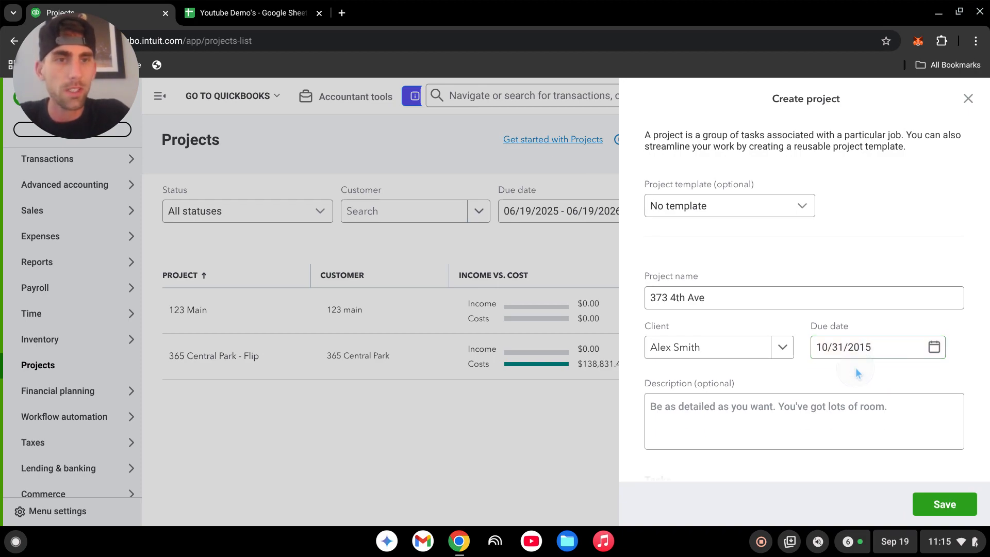
scroll(836, 379, "down", 2)
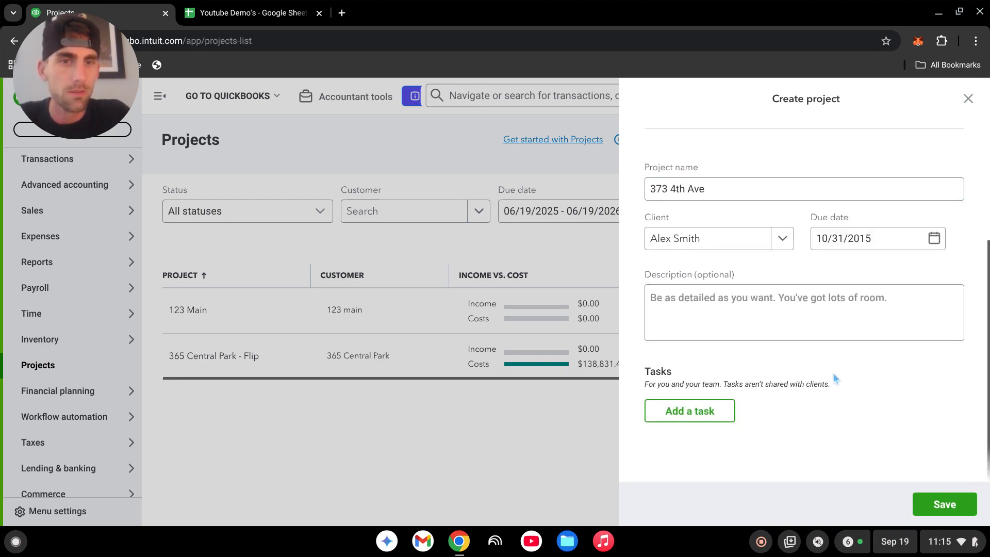
left_click(951, 505)
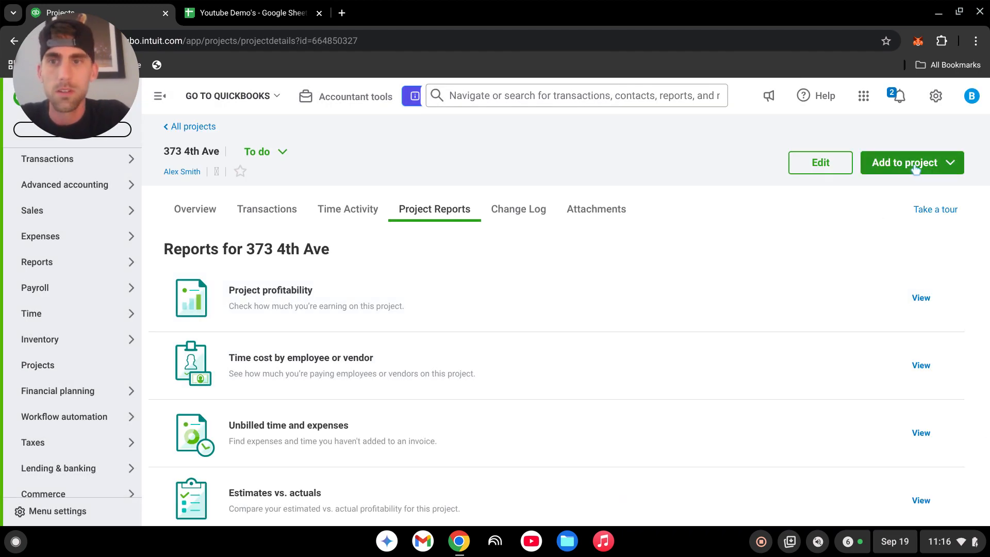
left_click(199, 128)
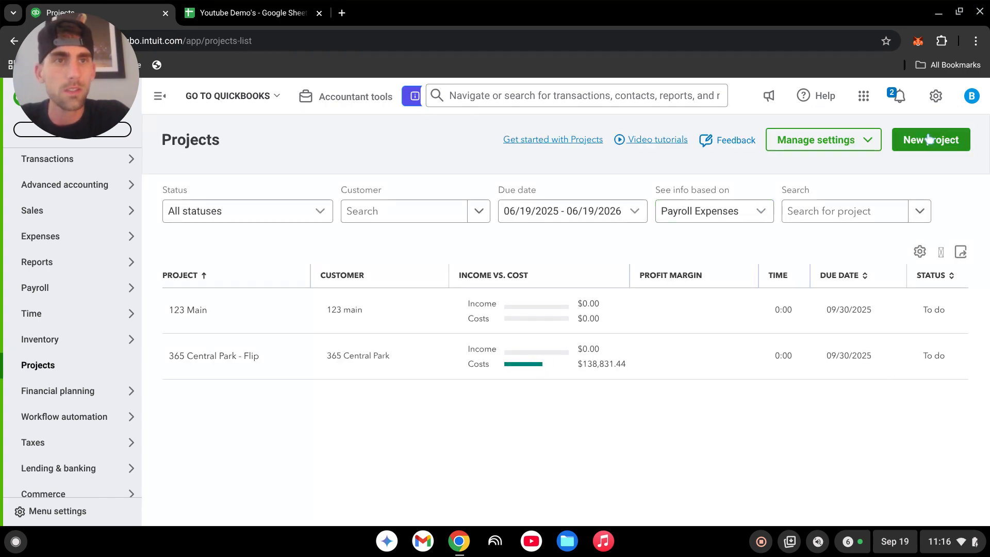
left_click(928, 138)
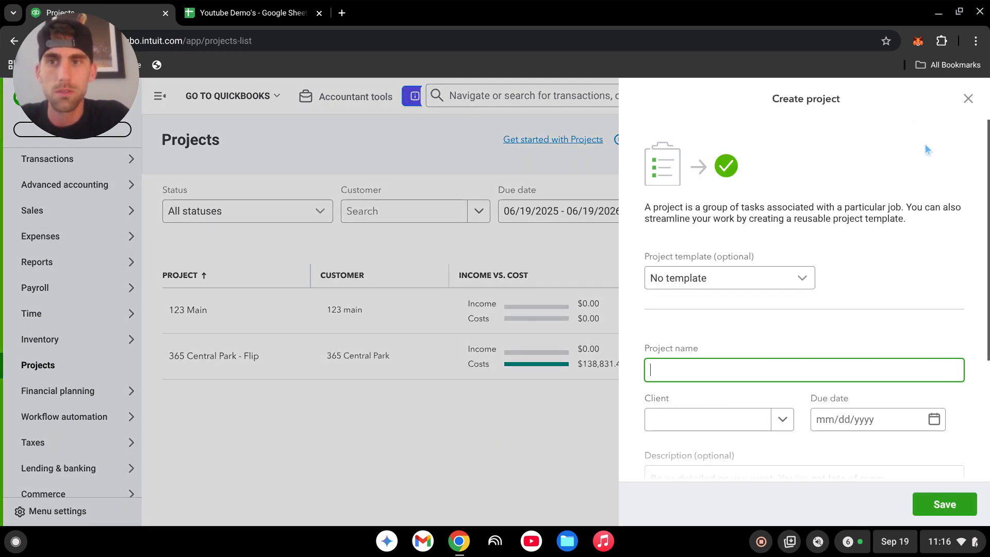
scroll(727, 289, "down", 3)
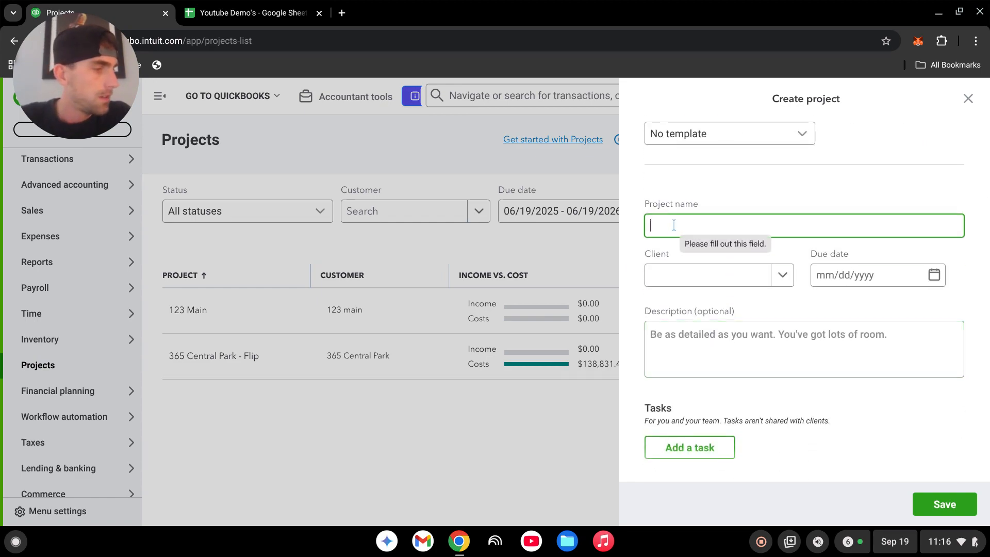
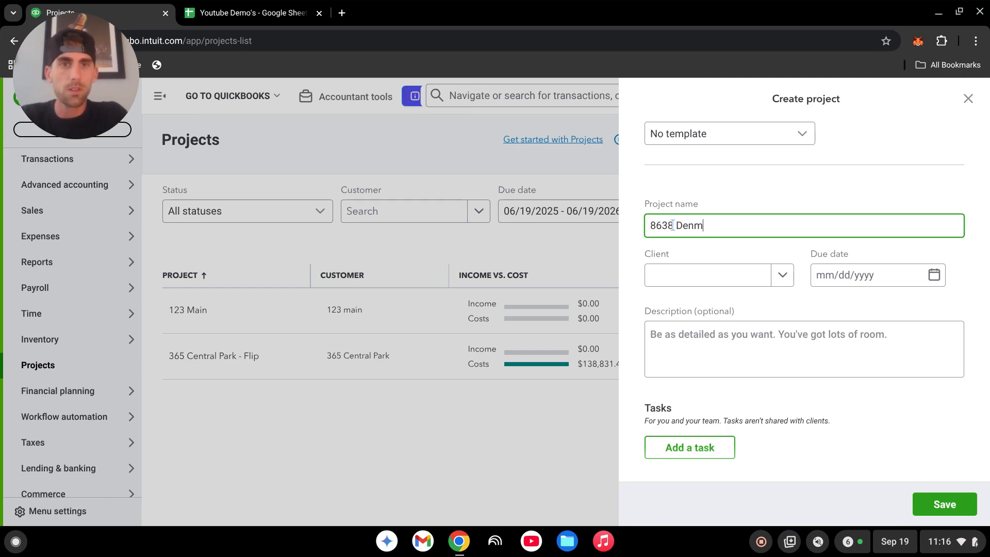
left_click(784, 287)
type("jenn")
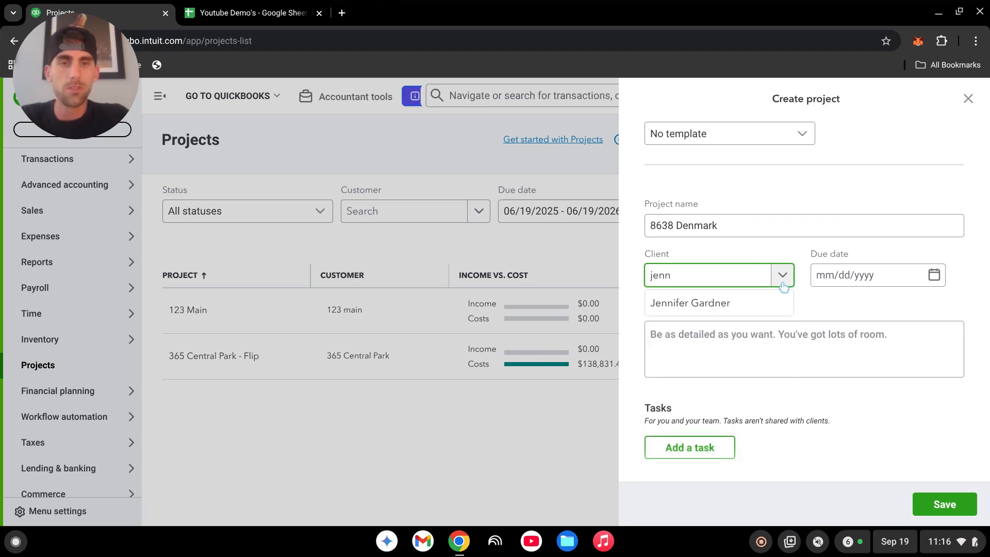
left_click(721, 303)
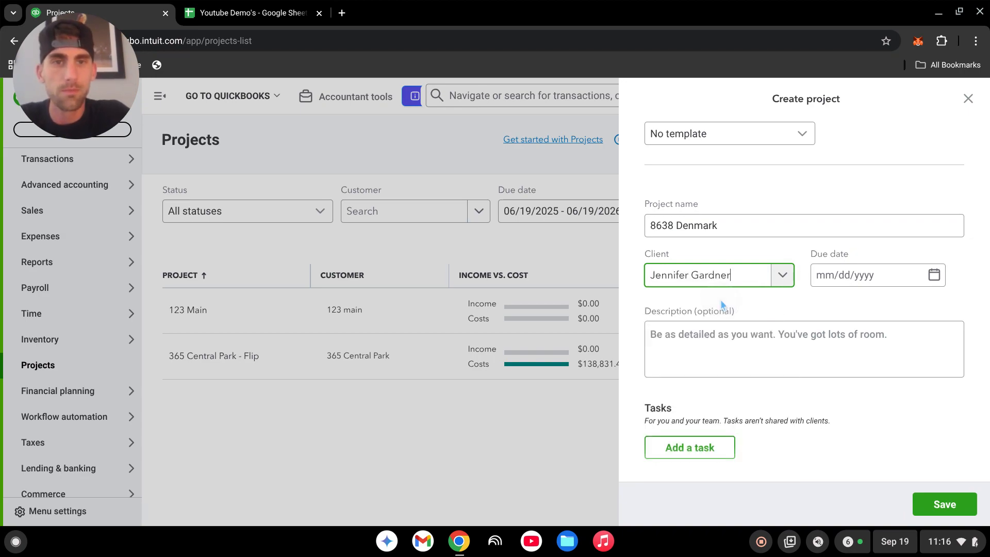
left_click(855, 280)
type("10/31/2")
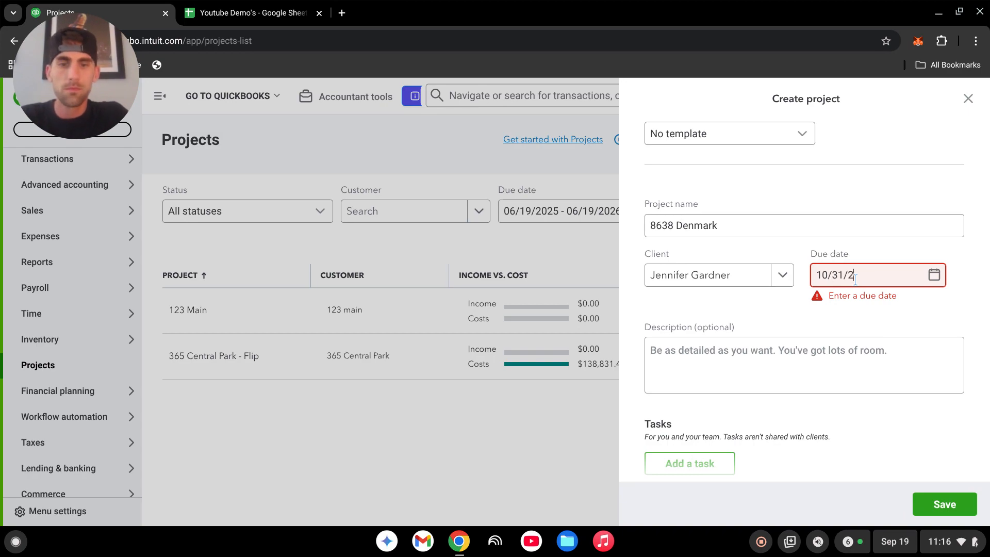
type("015")
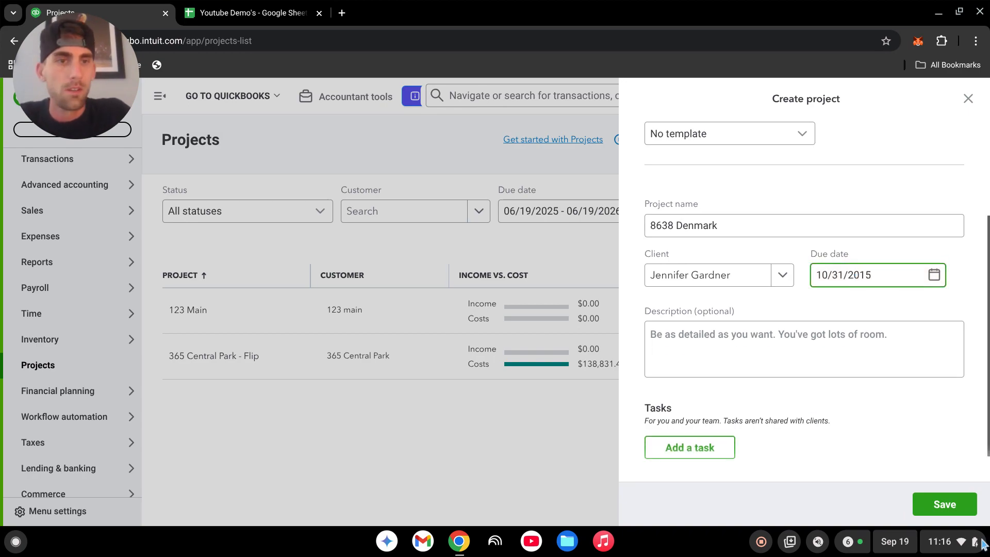
left_click(936, 504)
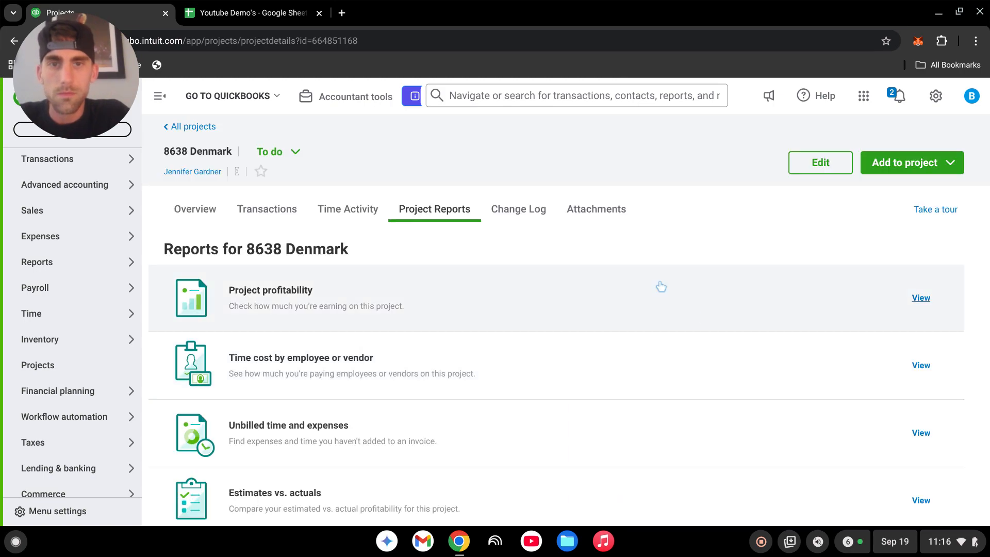
Return to all projects and review the Status and Due date filter options of the project list.
left_click(205, 129)
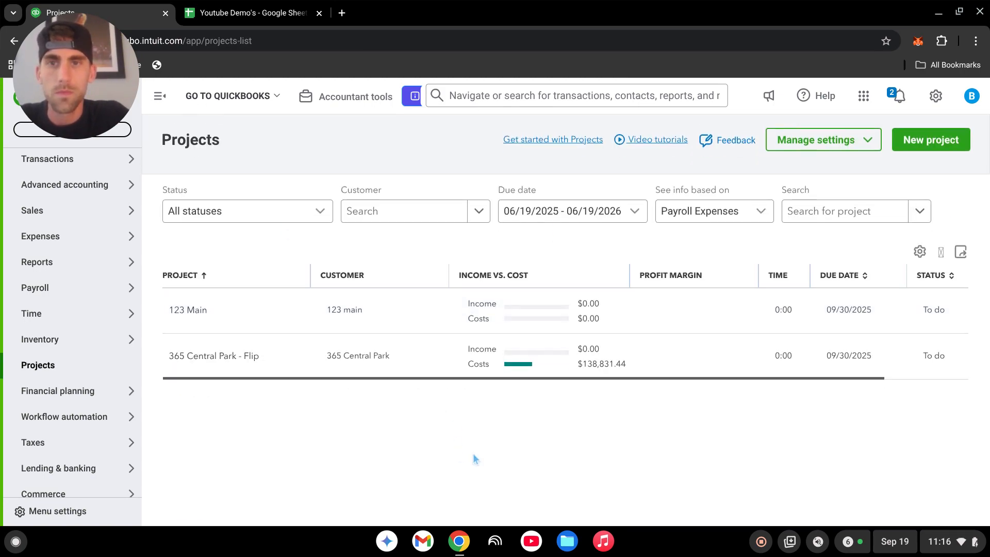
left_click(316, 212)
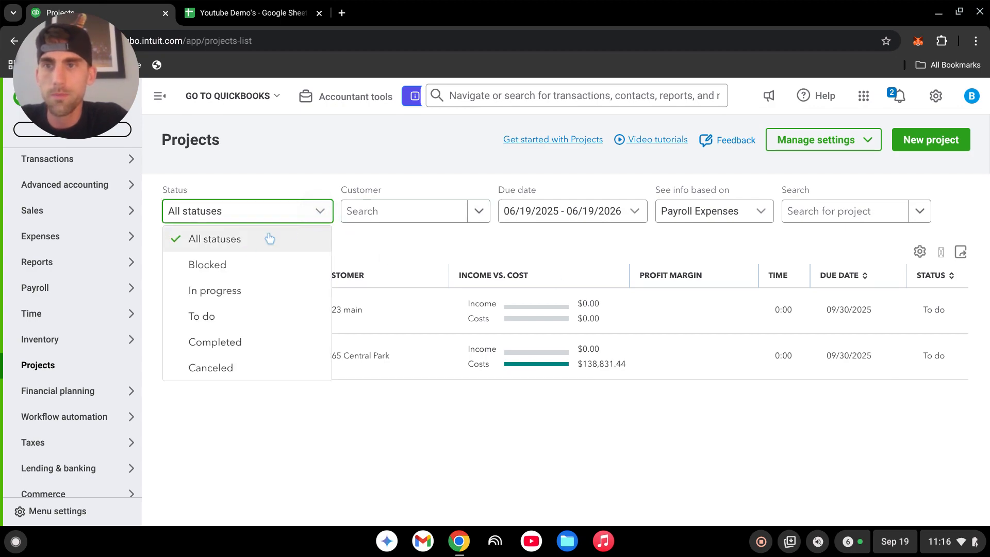
left_click(315, 211)
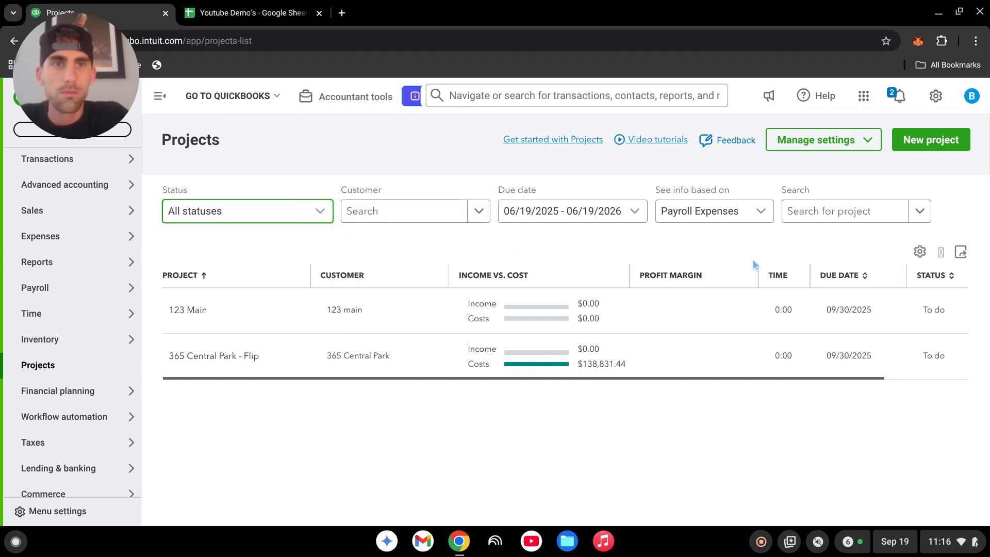
mouse_move(98, 453)
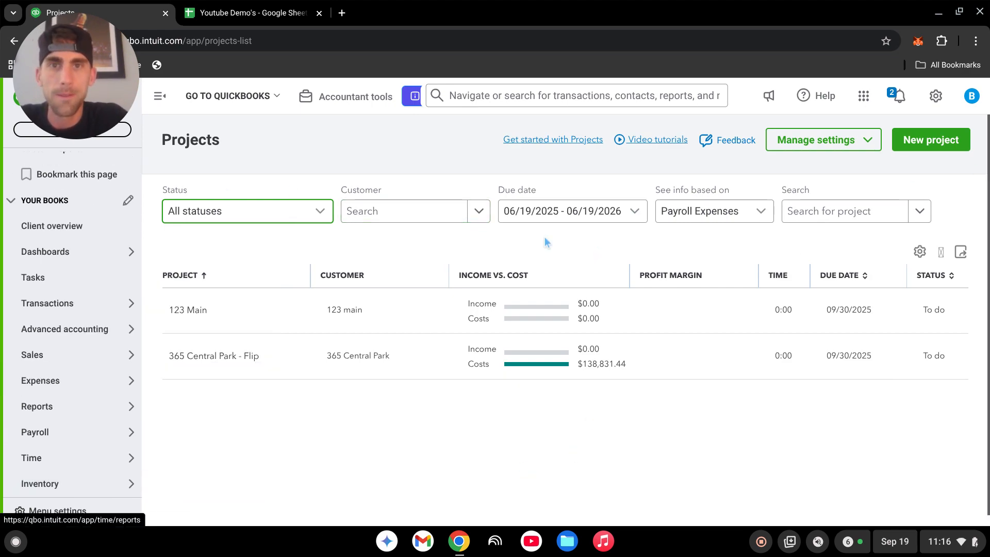
left_click(634, 210)
scroll(586, 288, "down", 2)
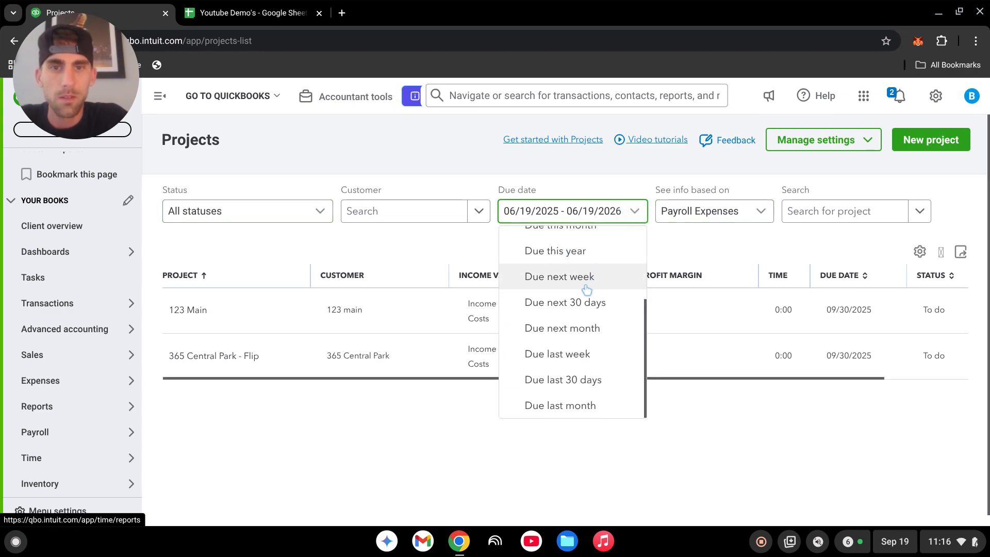
scroll(570, 351, "up", 3)
left_click(591, 217)
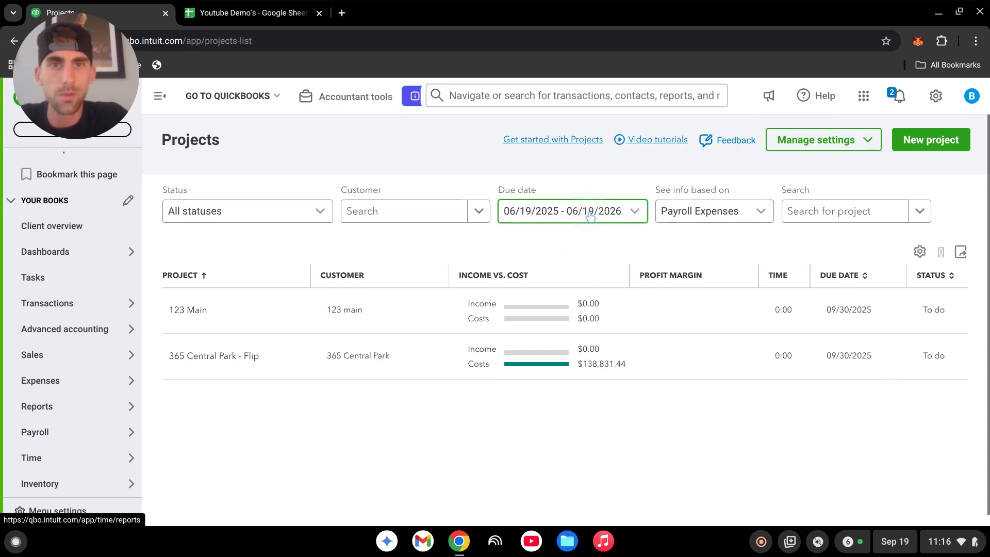
left_click(588, 213)
scroll(590, 298, "down", 2)
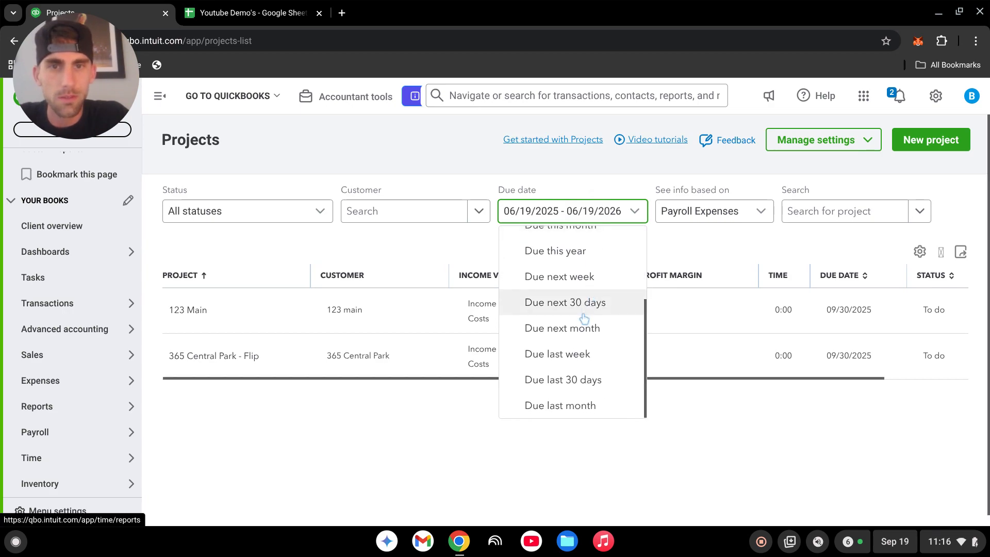
scroll(559, 352, "up", 2)
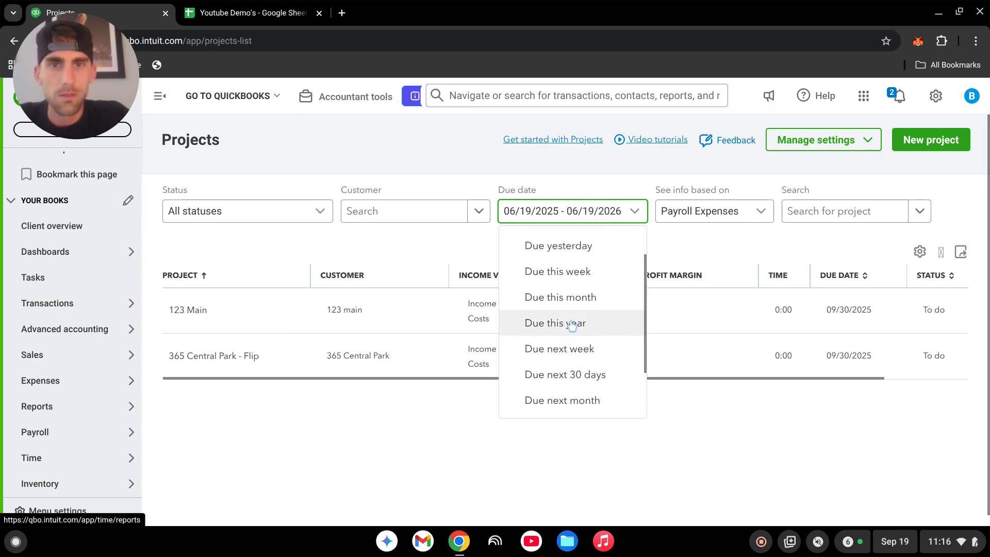
left_click(387, 429)
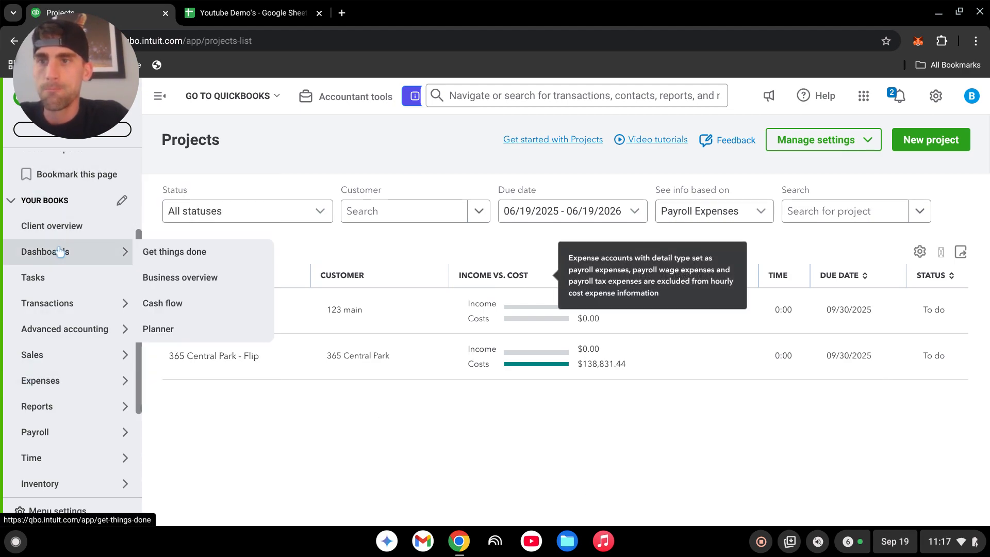
Open the bank transactions and expand the 02/01/2015 Home Depot pending transaction.
scroll(75, 315, "up", 3)
left_click(70, 226)
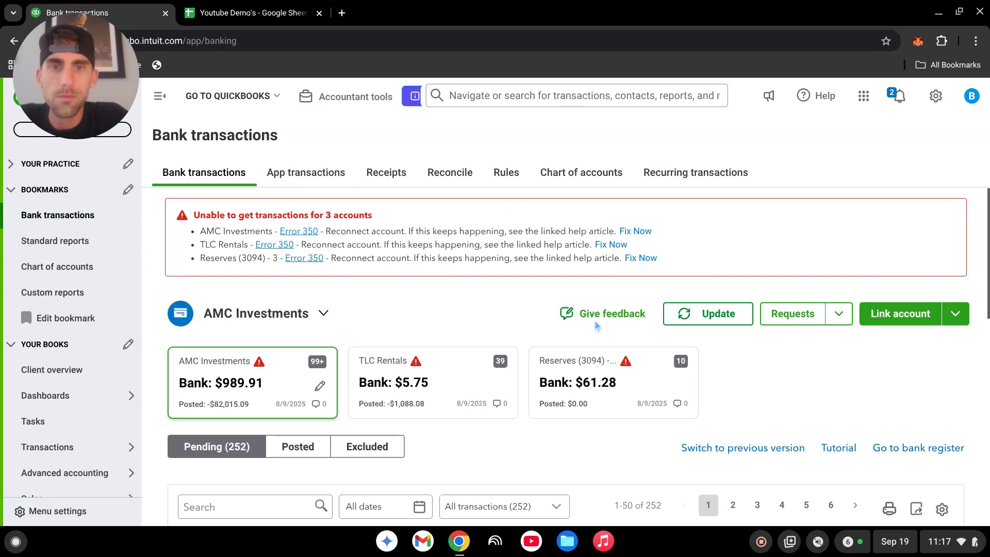
scroll(579, 321, "down", 3)
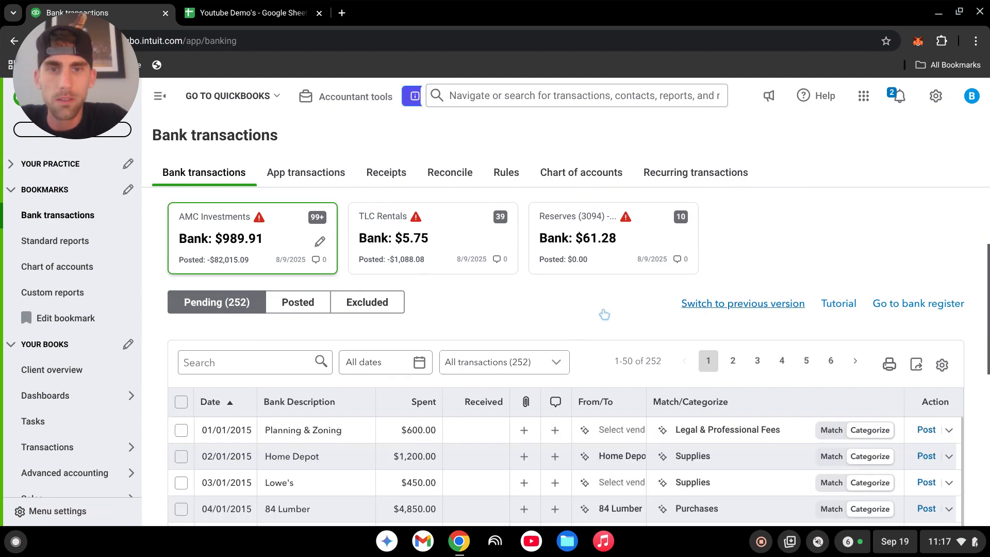
scroll(605, 314, "down", 3)
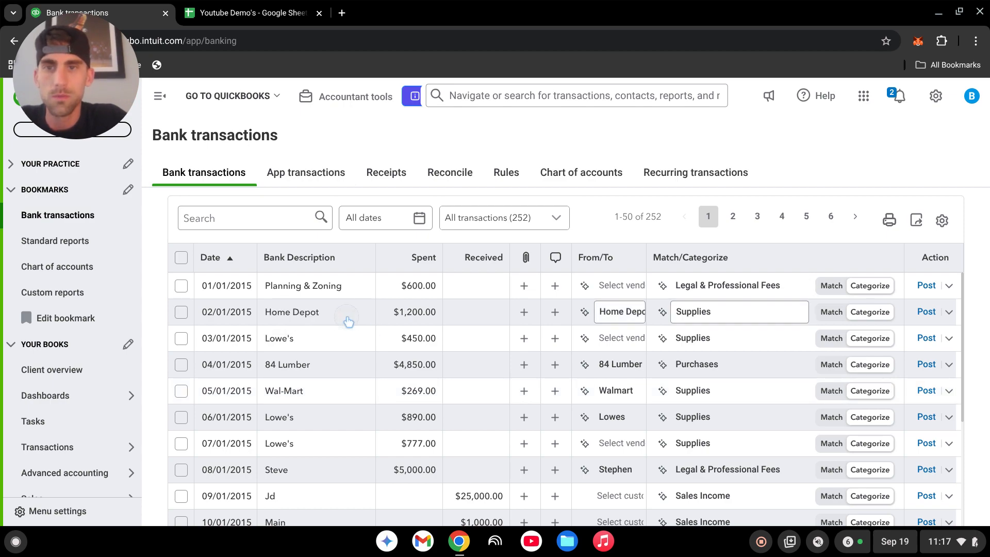
left_click(377, 322)
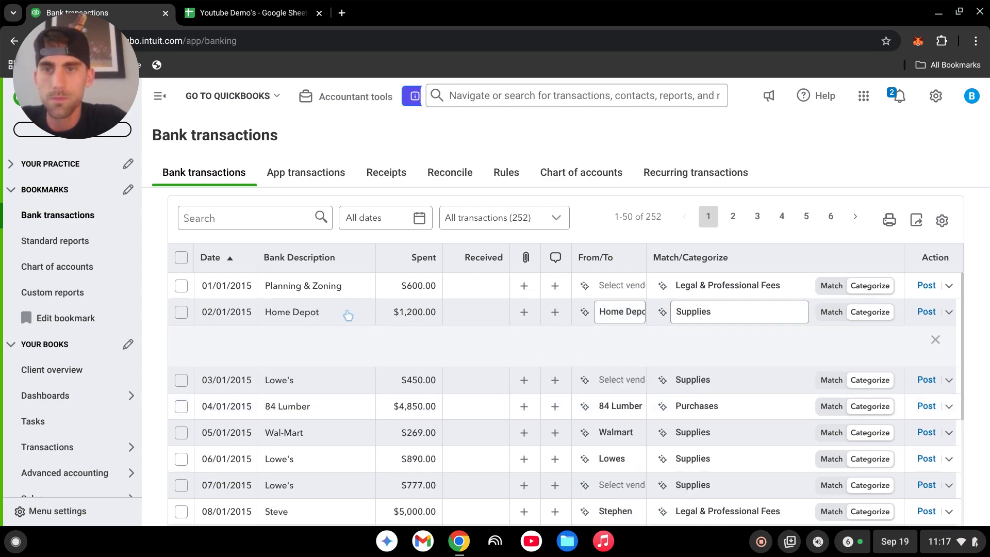
scroll(493, 350, "down", 1)
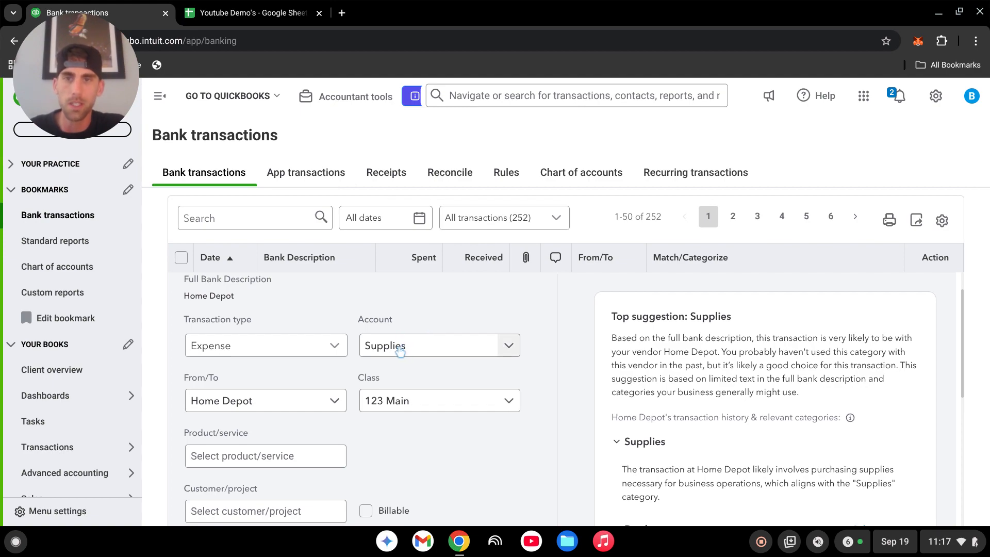
Browse the transaction's account category list, keeping Supplies as the account.
left_click(493, 352)
scroll(442, 398, "down", 4)
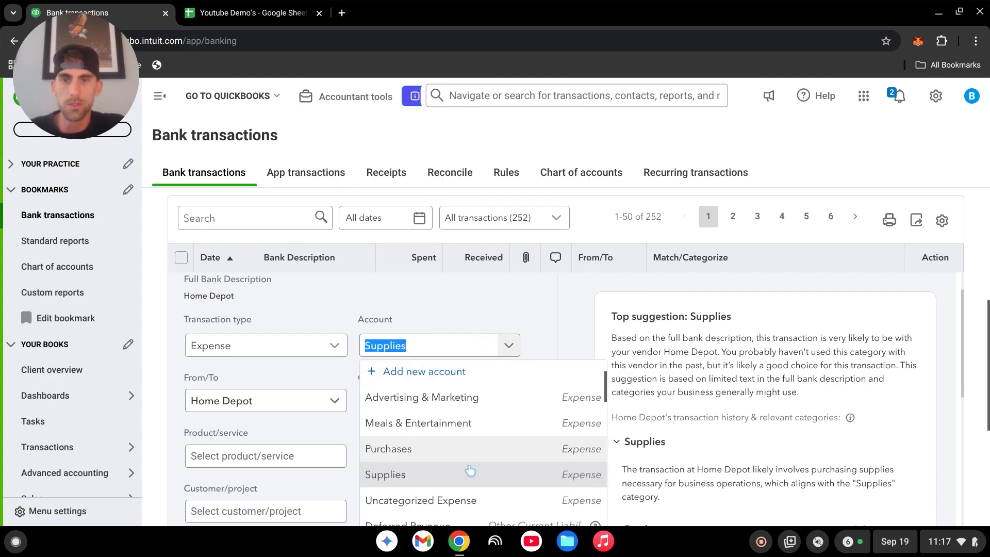
scroll(480, 444, "down", 5)
scroll(480, 439, "up", 4)
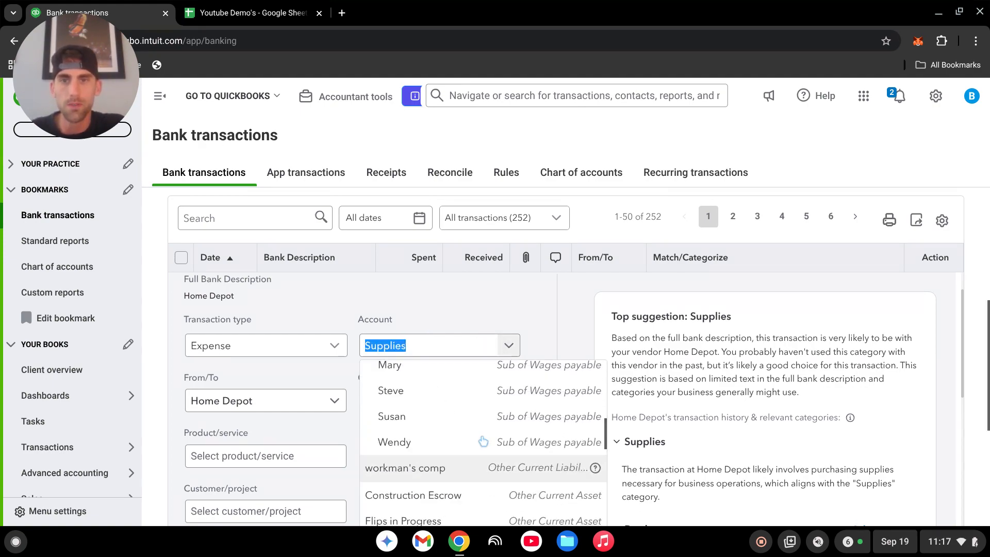
left_click(467, 306)
scroll(537, 403, "down", 2)
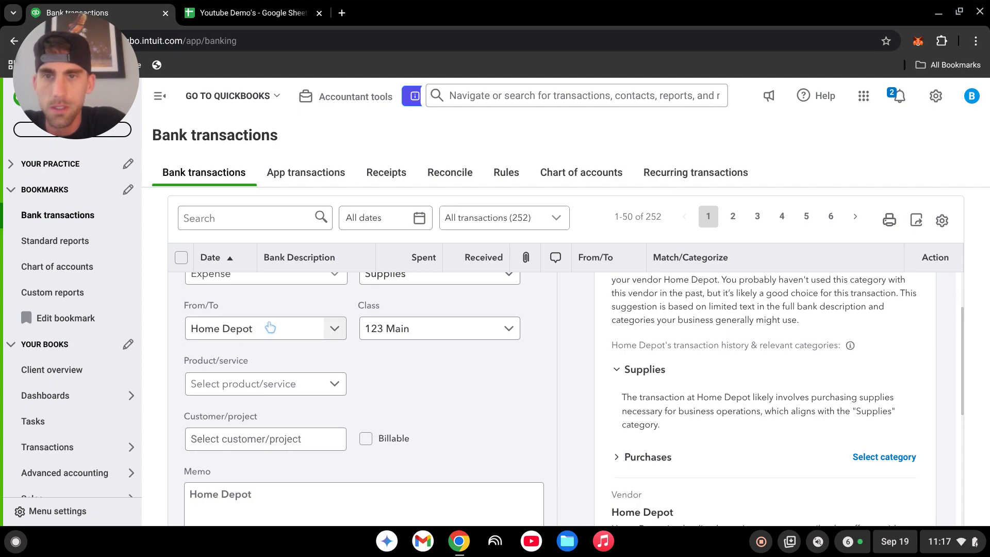
left_click(419, 338)
scroll(440, 276, "down", 3)
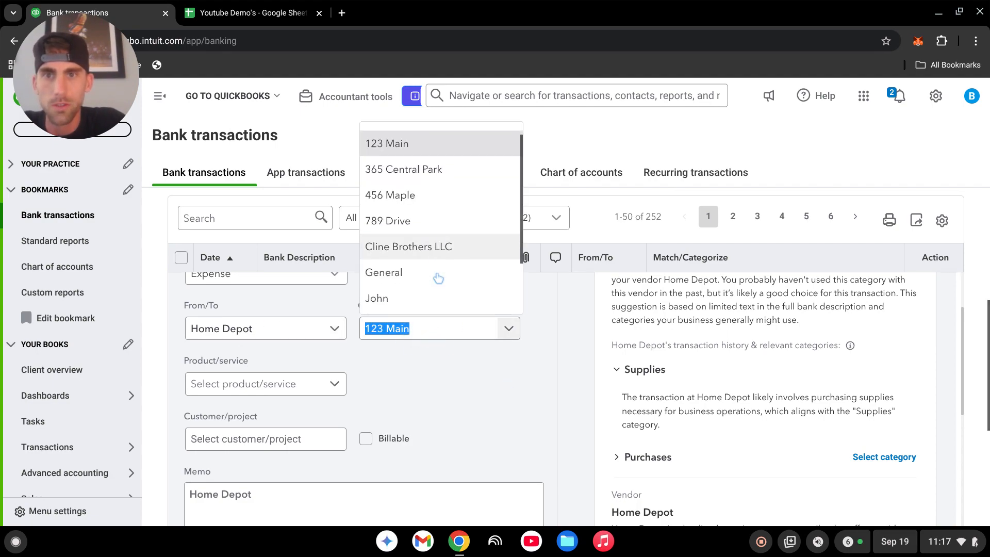
scroll(432, 288, "up", 3)
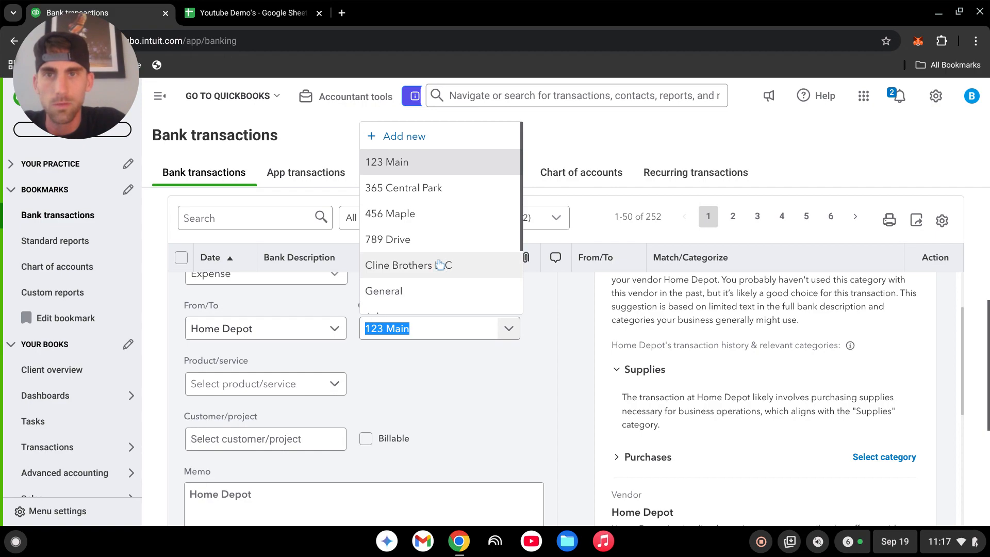
left_click(406, 138)
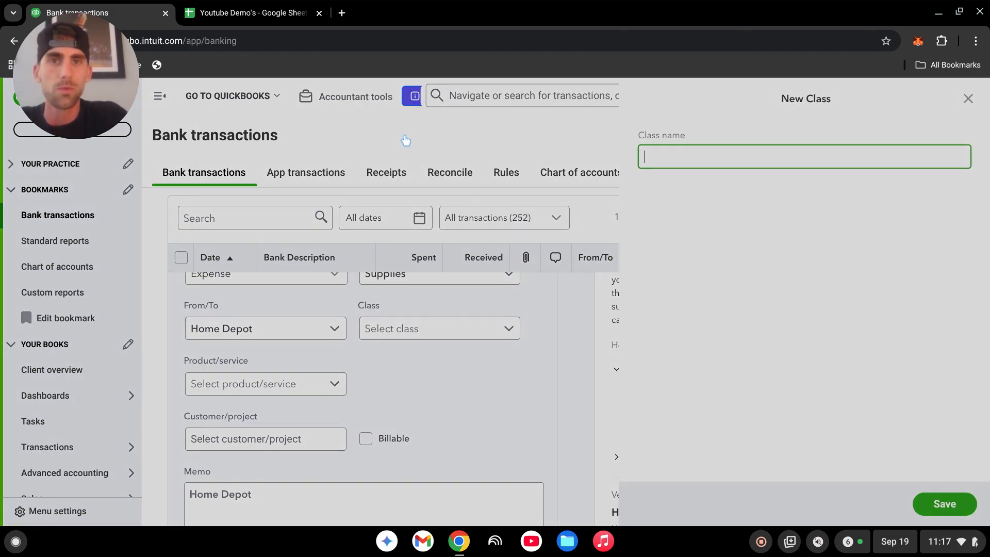
left_click_drag(90, 70, 194, 81)
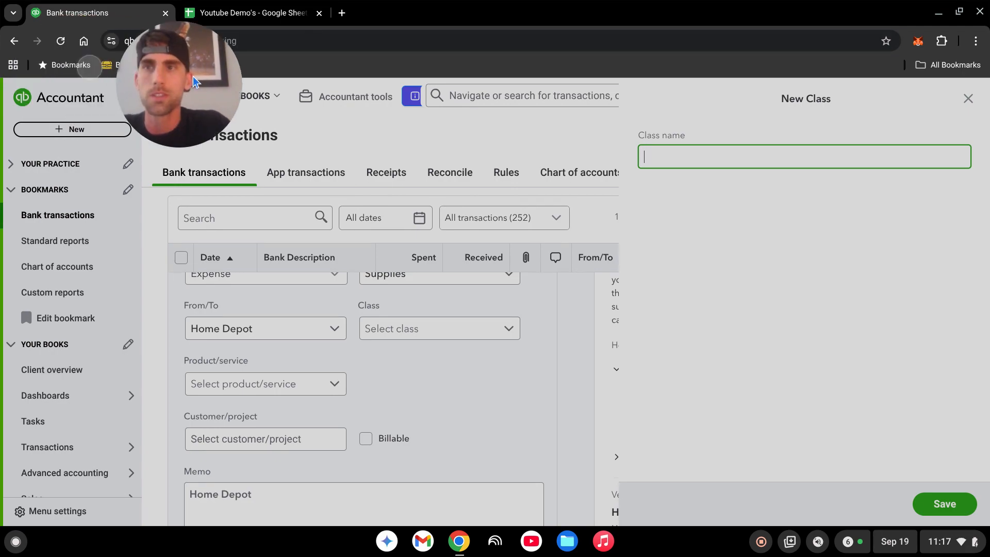
left_click(59, 41)
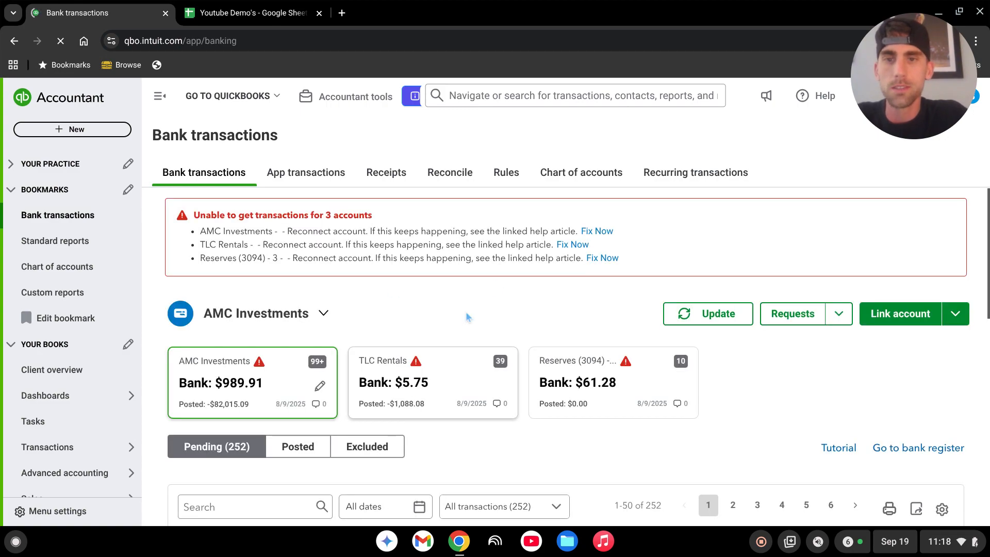
scroll(516, 319, "down", 4)
scroll(347, 389, "down", 2)
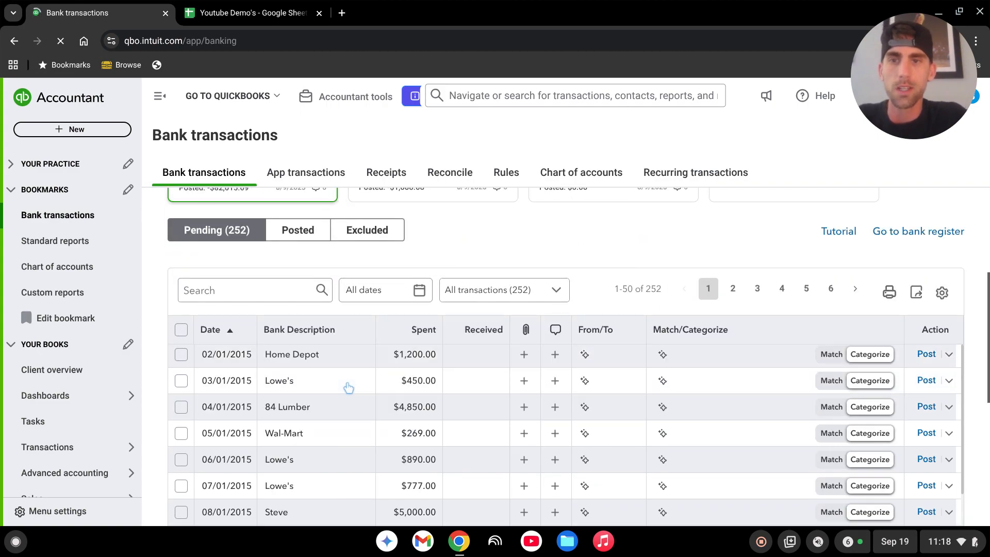
scroll(376, 426, "up", 2)
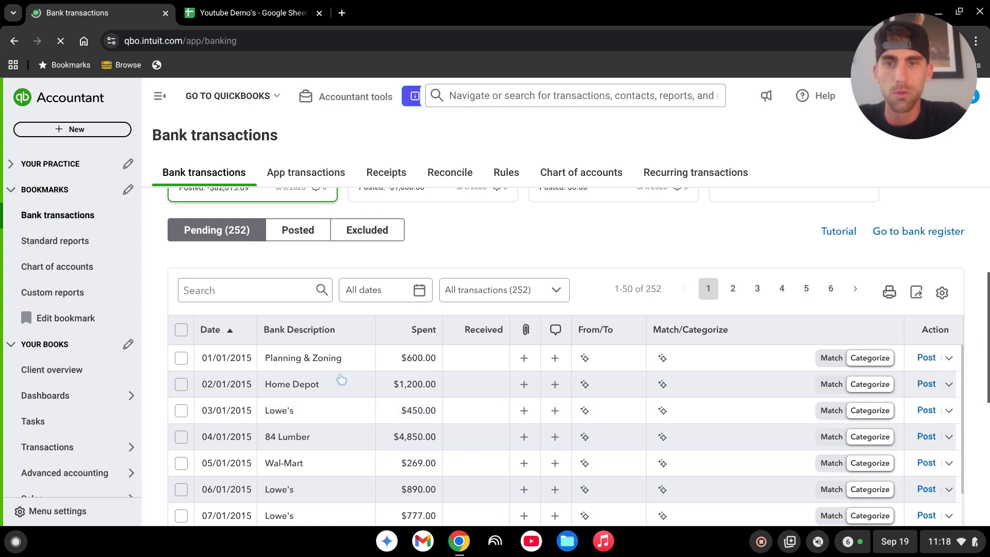
left_click(355, 393)
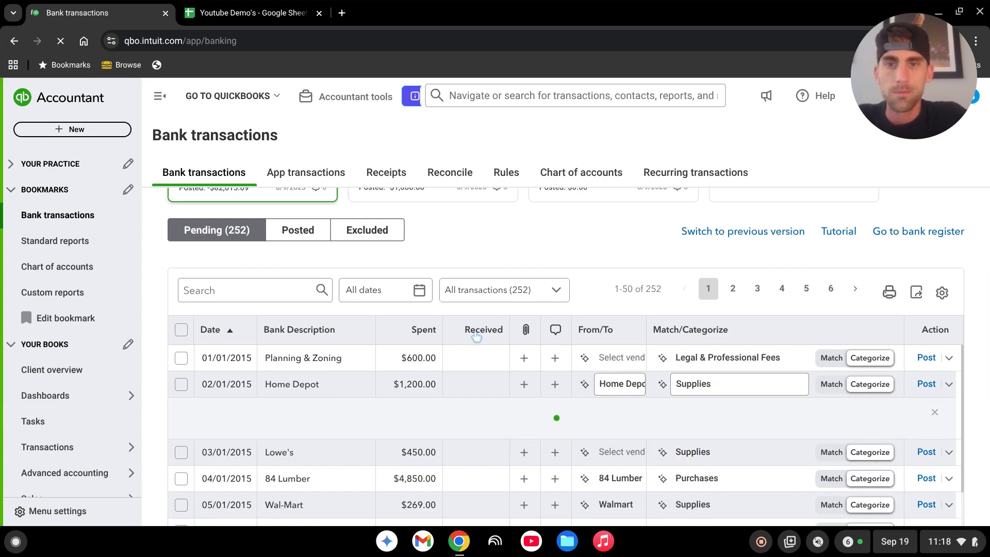
scroll(482, 370, "down", 3)
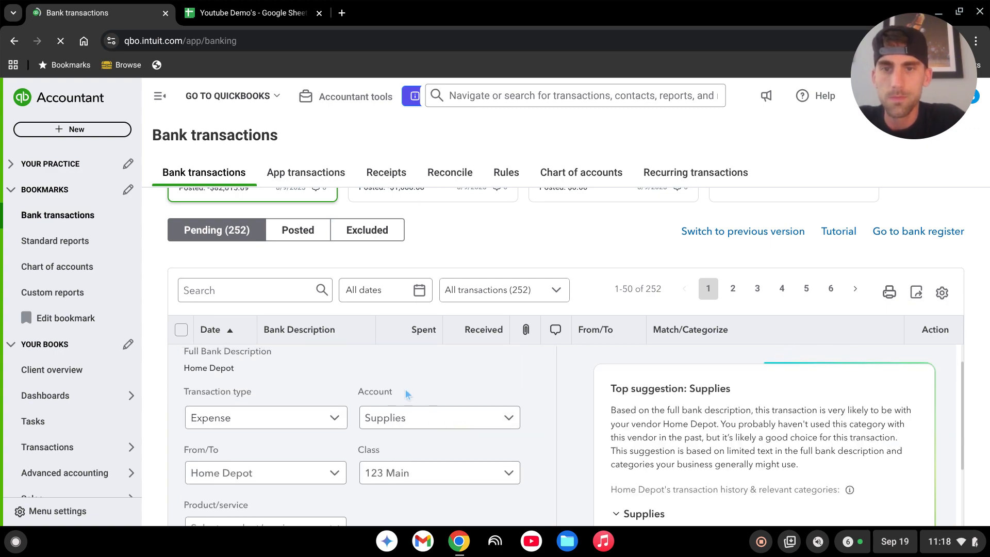
scroll(405, 389, "down", 2)
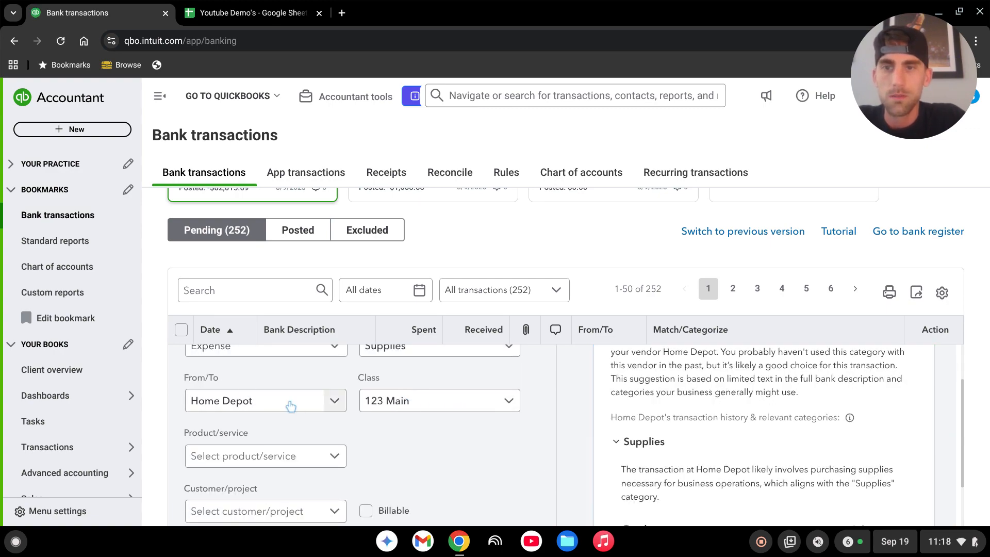
left_click(443, 405)
left_click(414, 209)
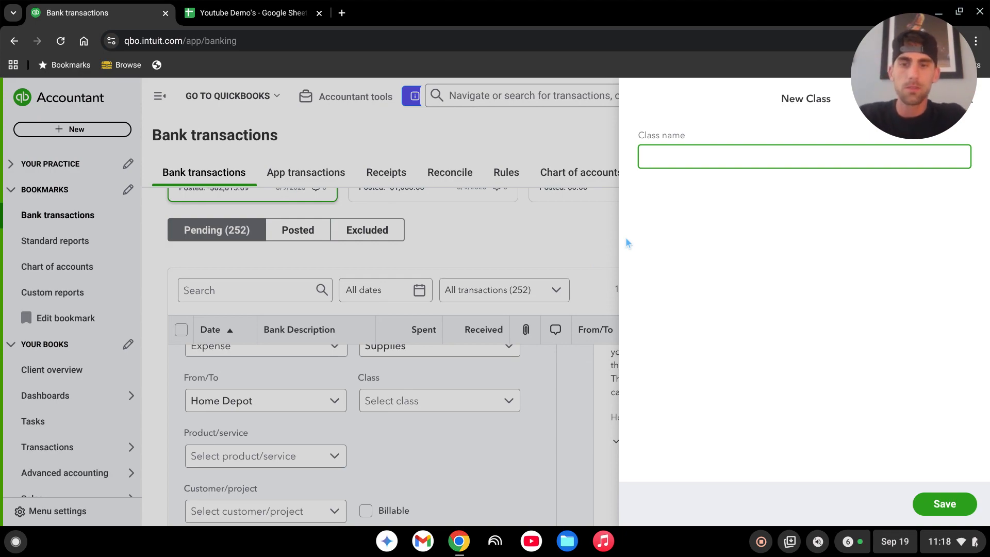
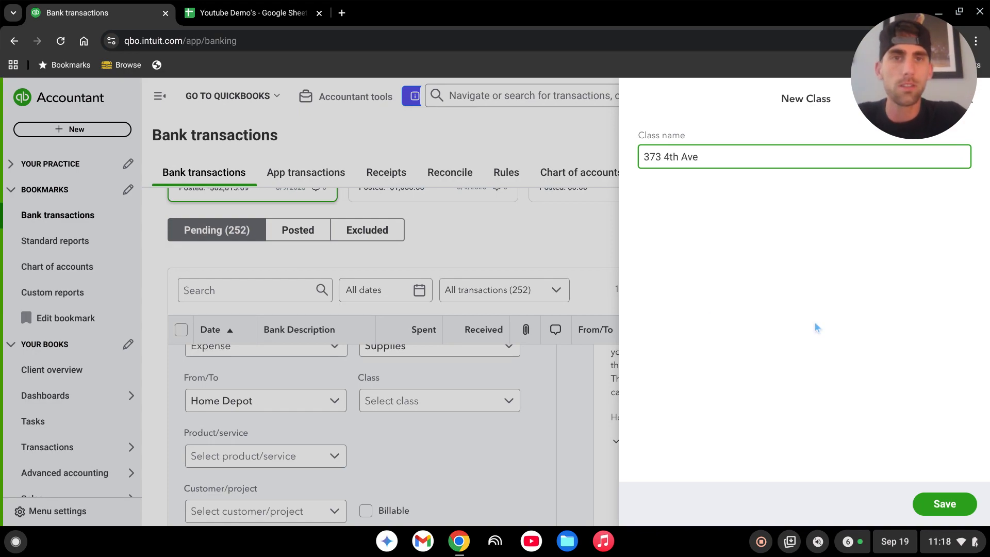
left_click(944, 504)
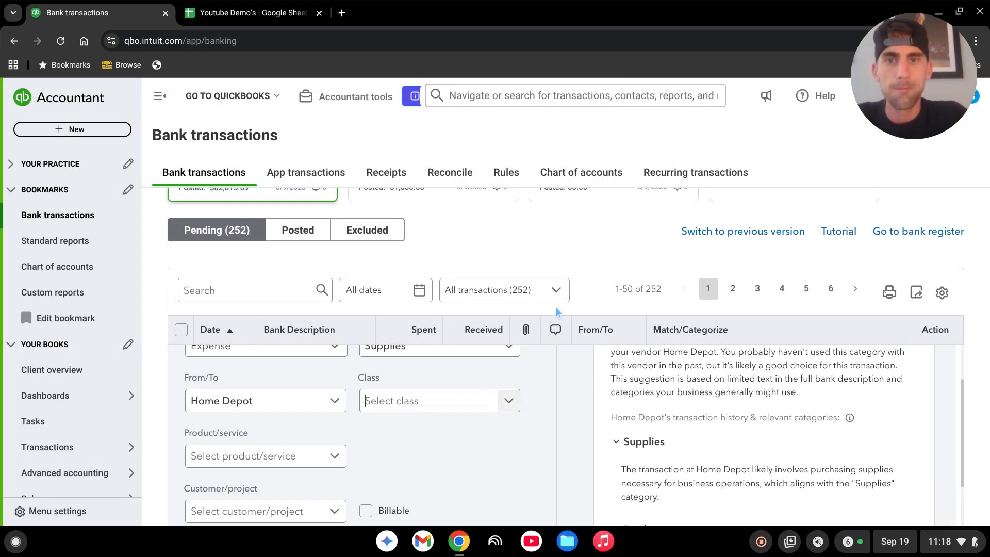
left_click(413, 400)
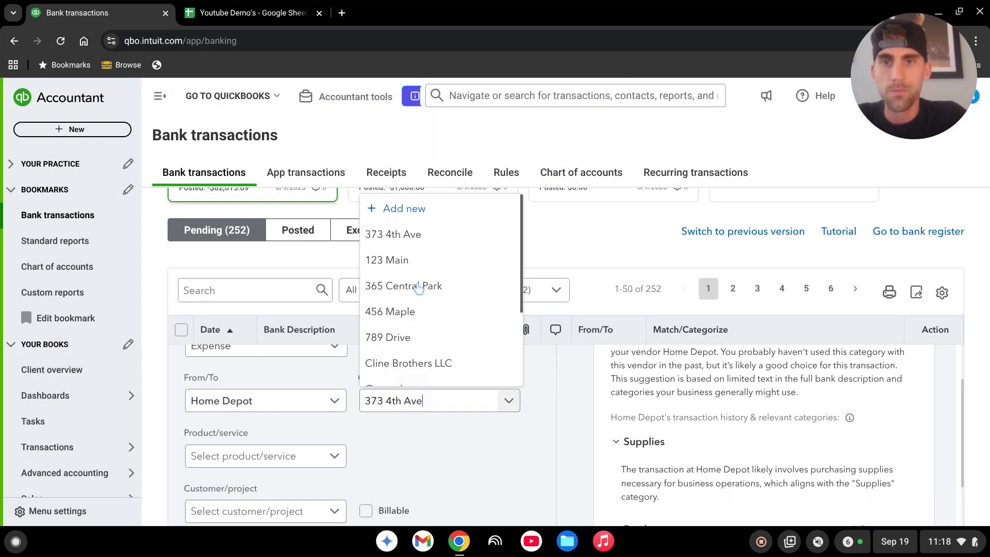
left_click(407, 228)
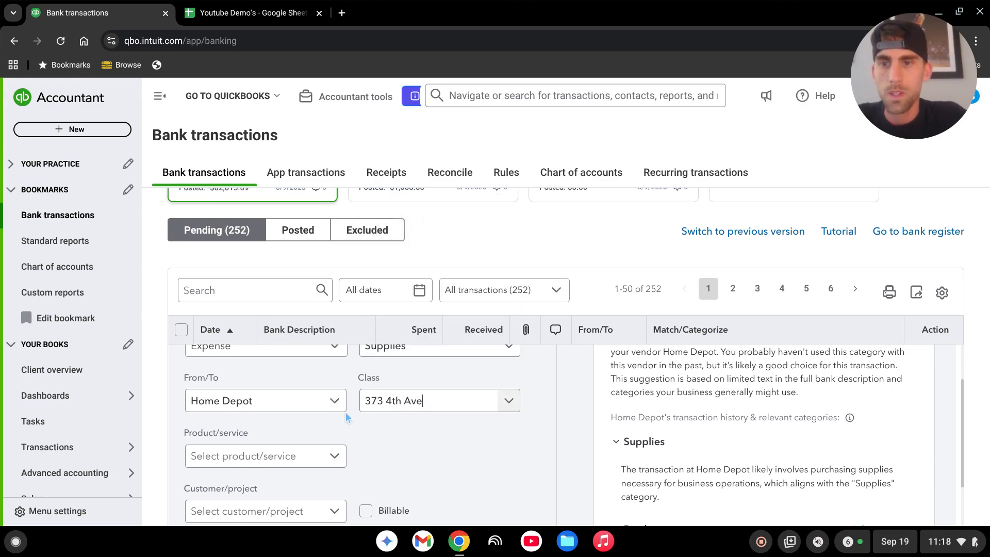
scroll(346, 418, "down", 3)
left_click(299, 384)
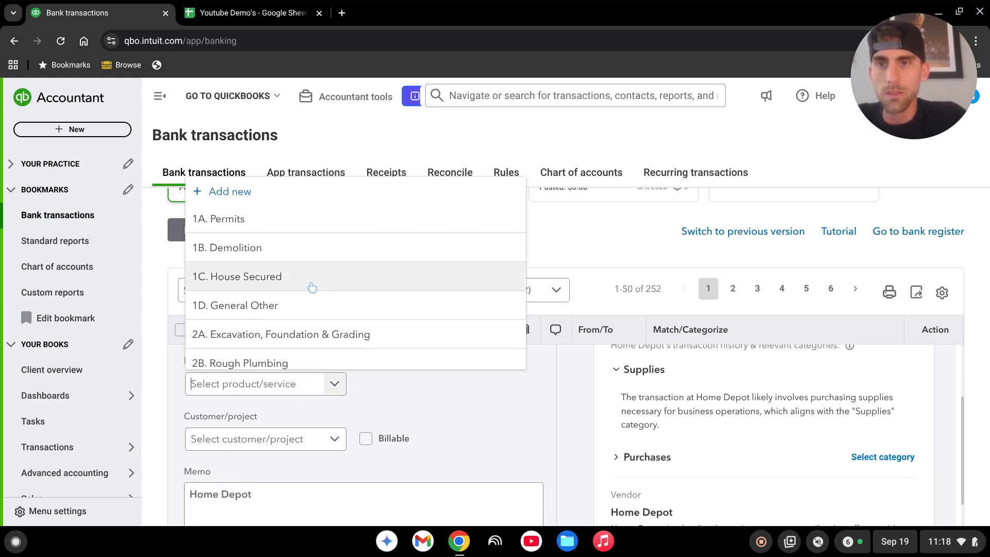
scroll(314, 250, "down", 2)
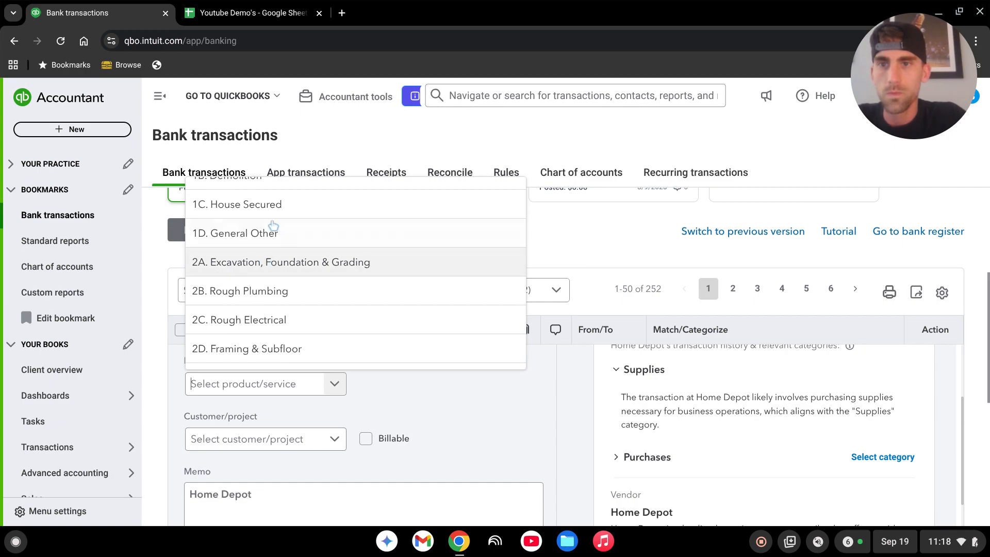
left_click(267, 293)
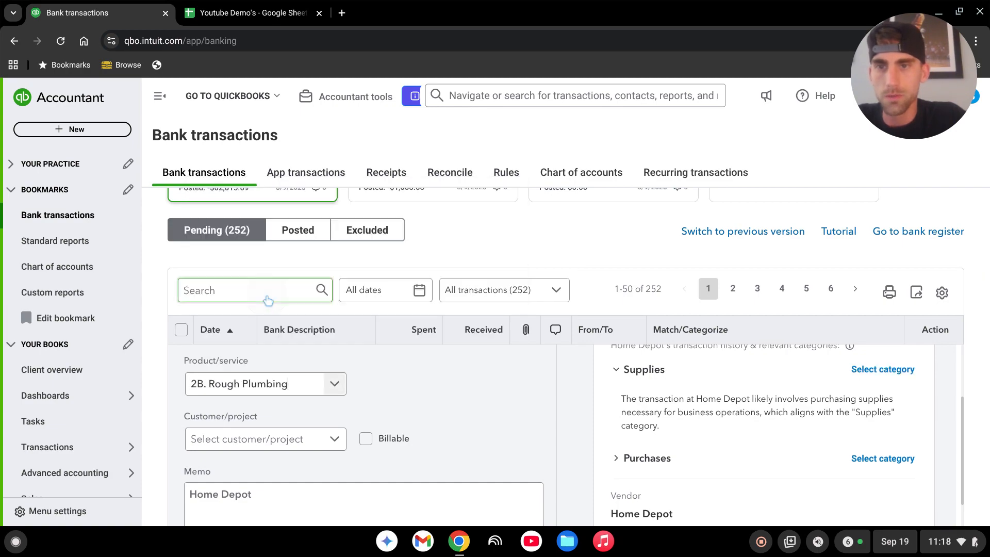
left_click(463, 403)
scroll(392, 397, "down", 1)
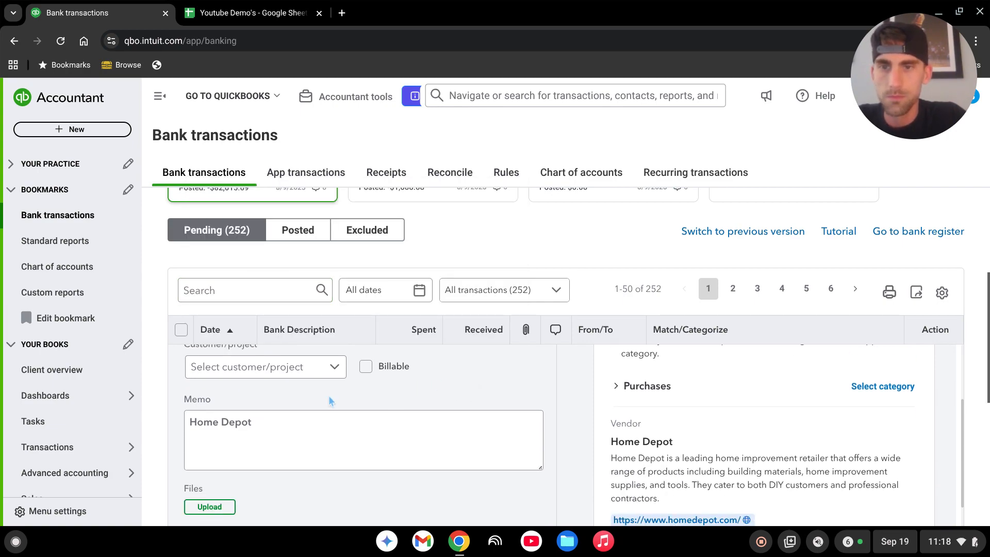
left_click(317, 366)
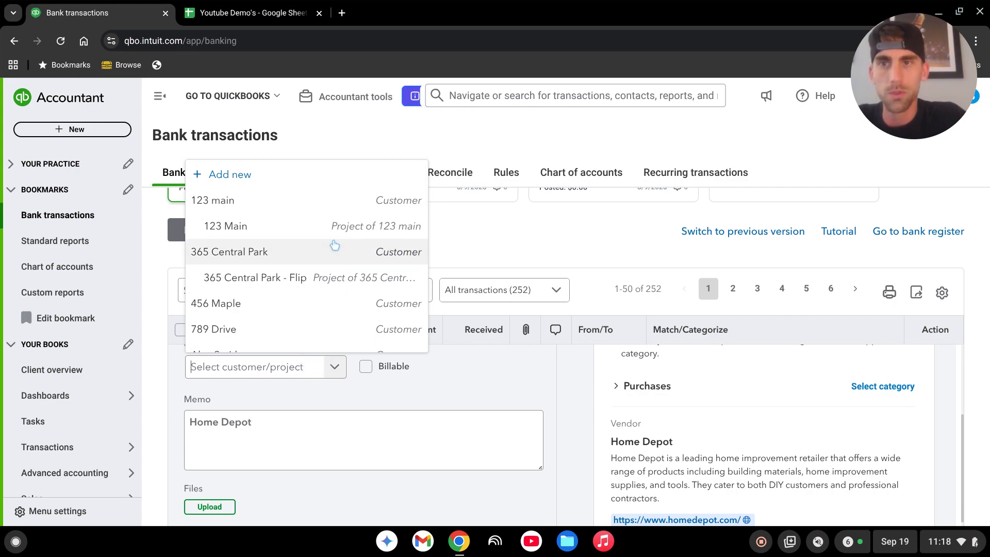
scroll(297, 221, "down", 1)
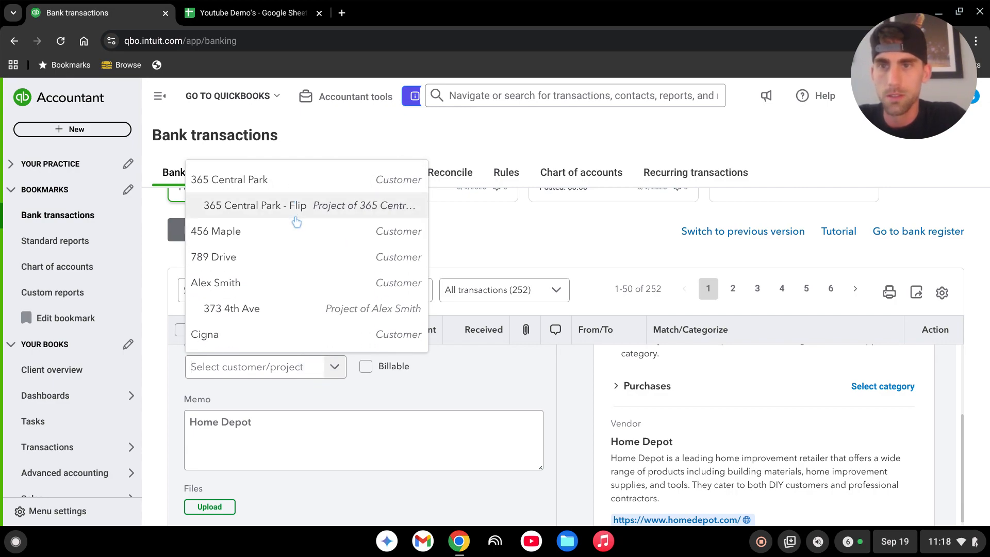
scroll(297, 222, "down", 1)
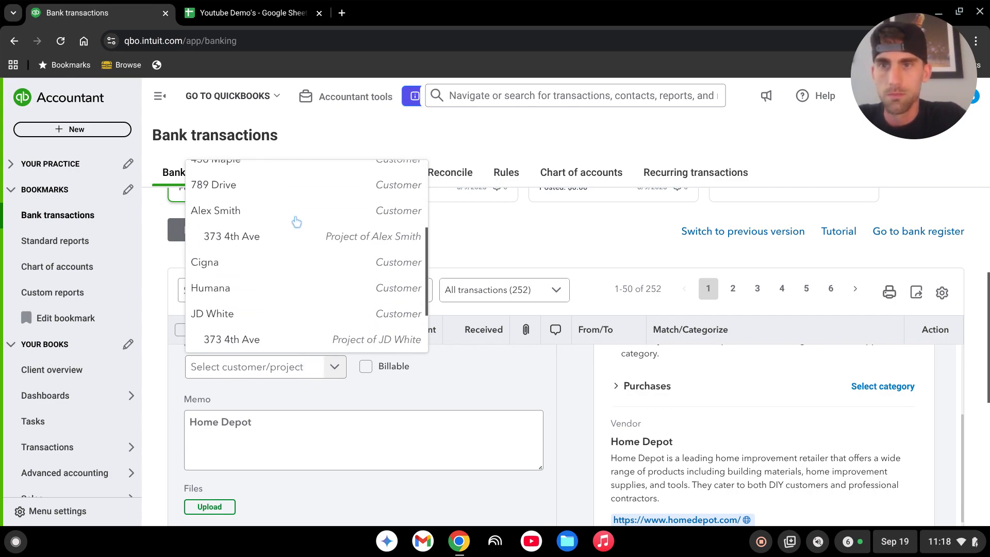
left_click(268, 243)
left_click(489, 390)
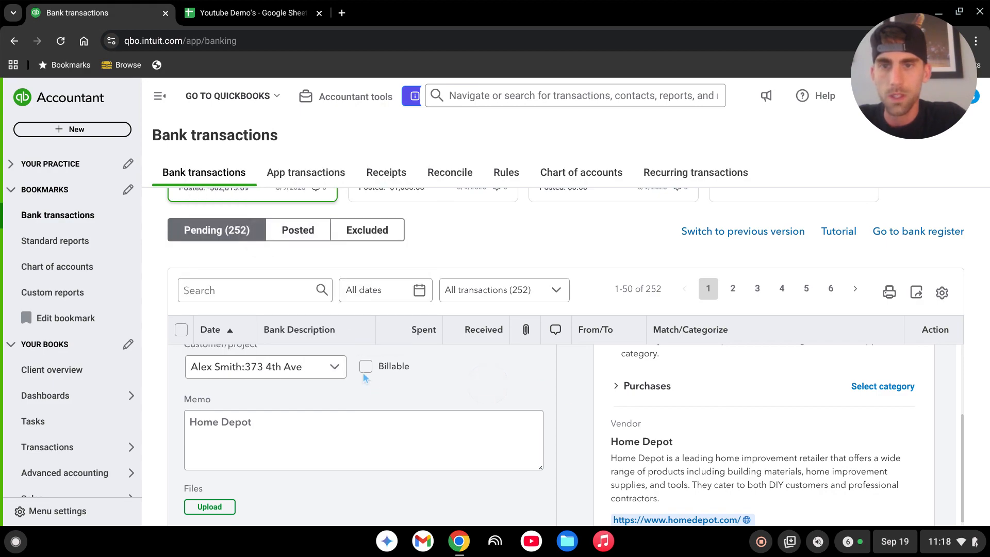
Post the categorized Home Depot transaction.
scroll(487, 449, "up", 3)
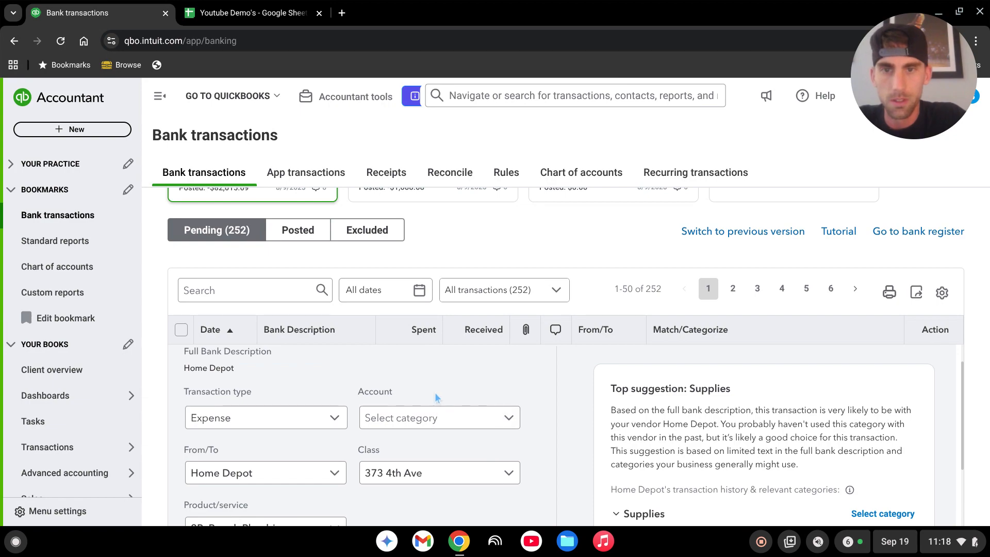
scroll(435, 408, "down", 2)
scroll(470, 445, "down", 5)
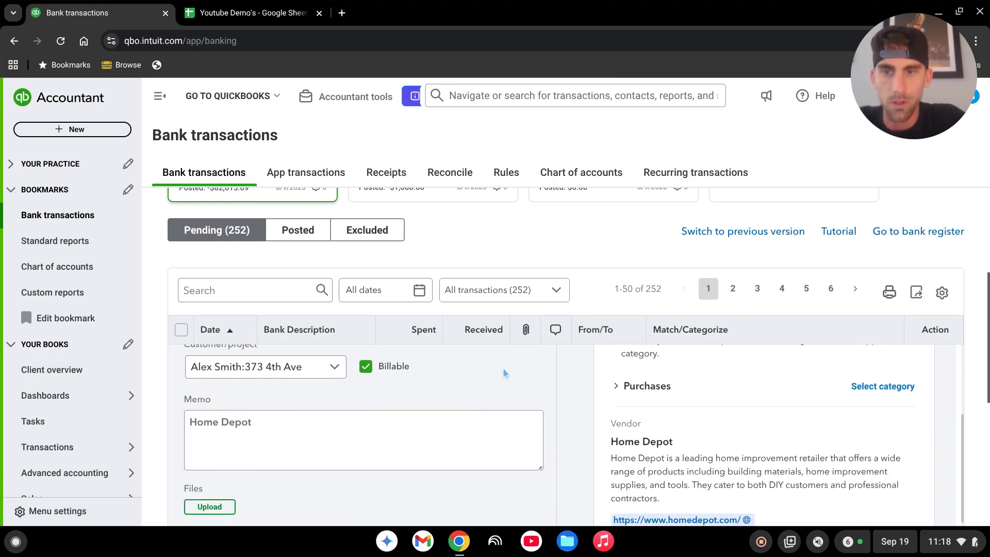
left_click(215, 448)
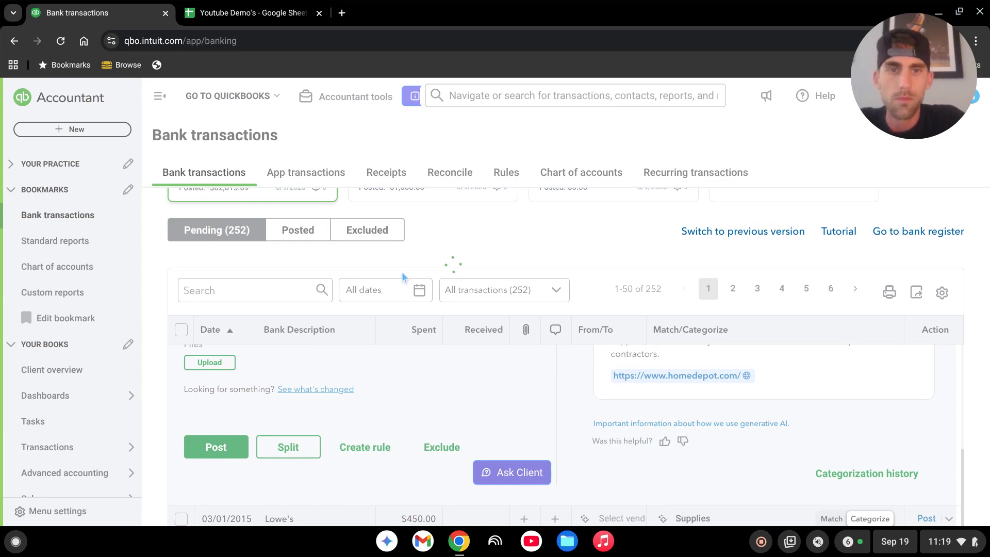
scroll(393, 424, "up", 5)
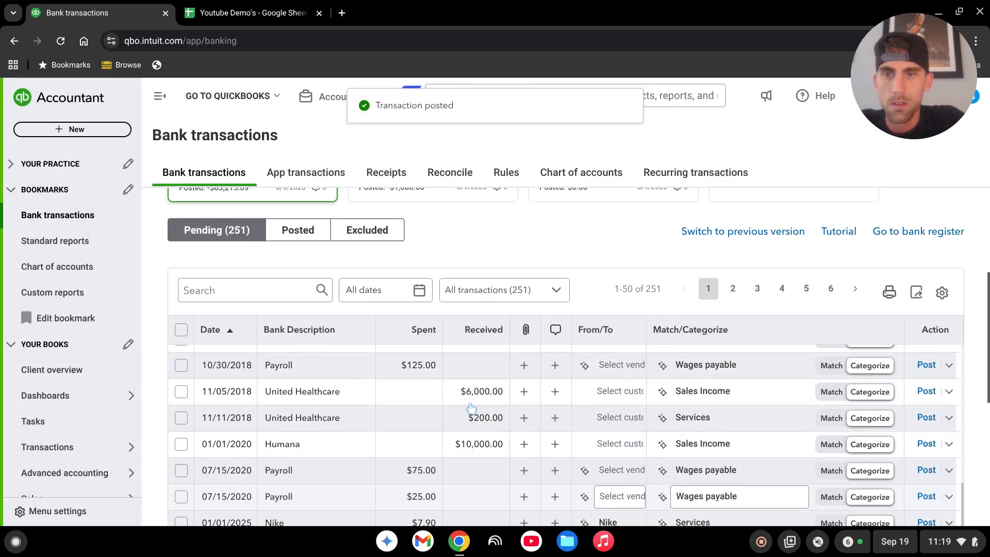
Expand the 03/01/2015 Lowe's transaction and set its vendor to Lowes.
scroll(479, 376, "up", 5)
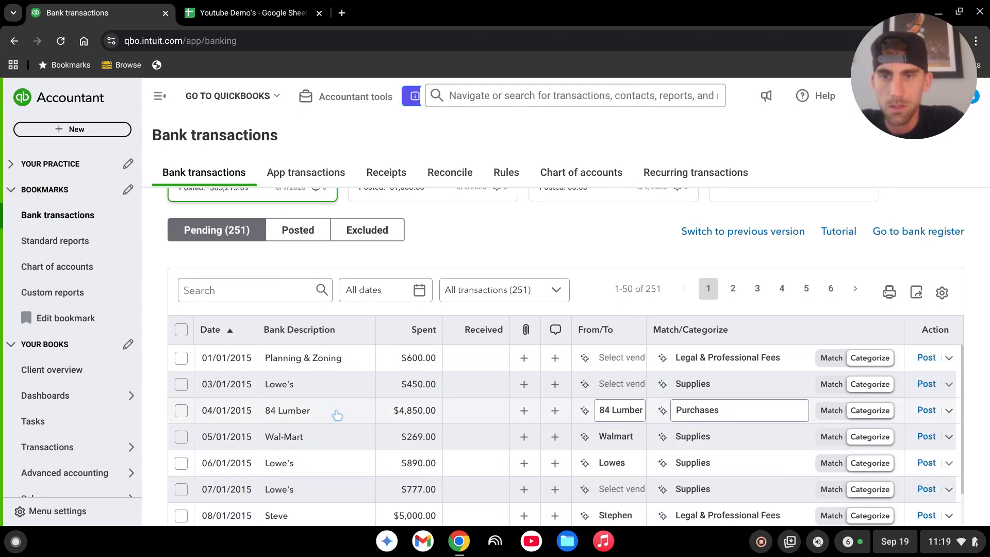
left_click(348, 389)
scroll(463, 422, "down", 3)
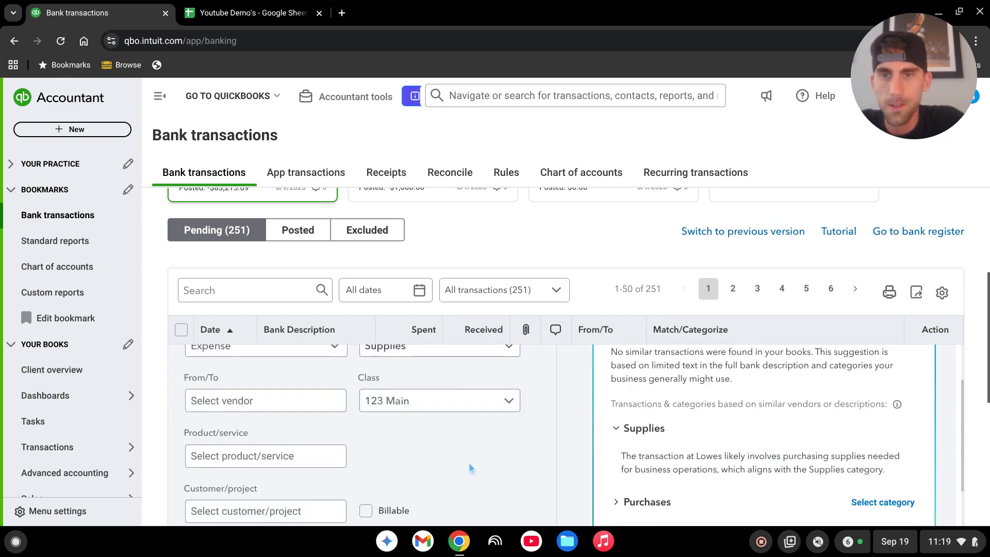
scroll(469, 462, "up", 1)
scroll(453, 464, "down", 2)
scroll(395, 460, "up", 2)
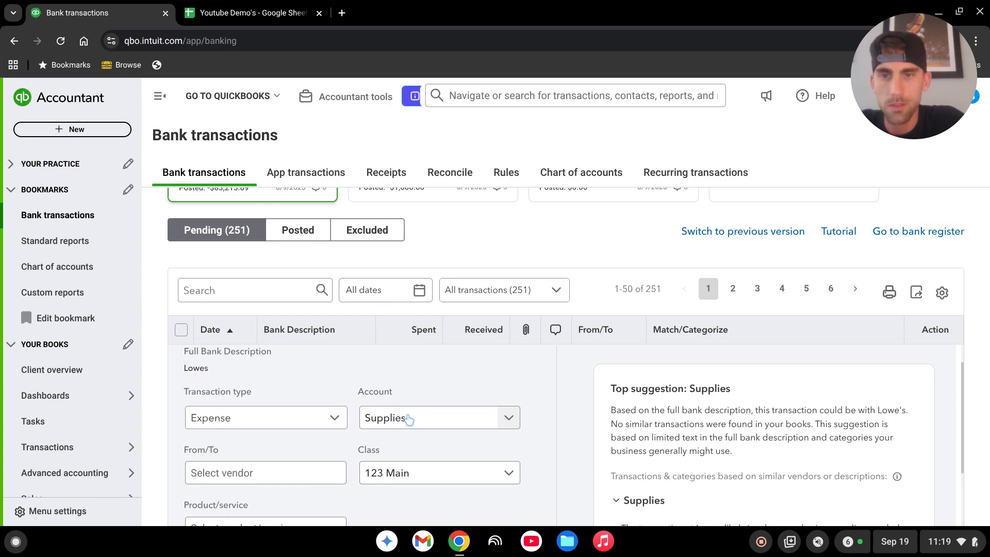
scroll(417, 403, "down", 2)
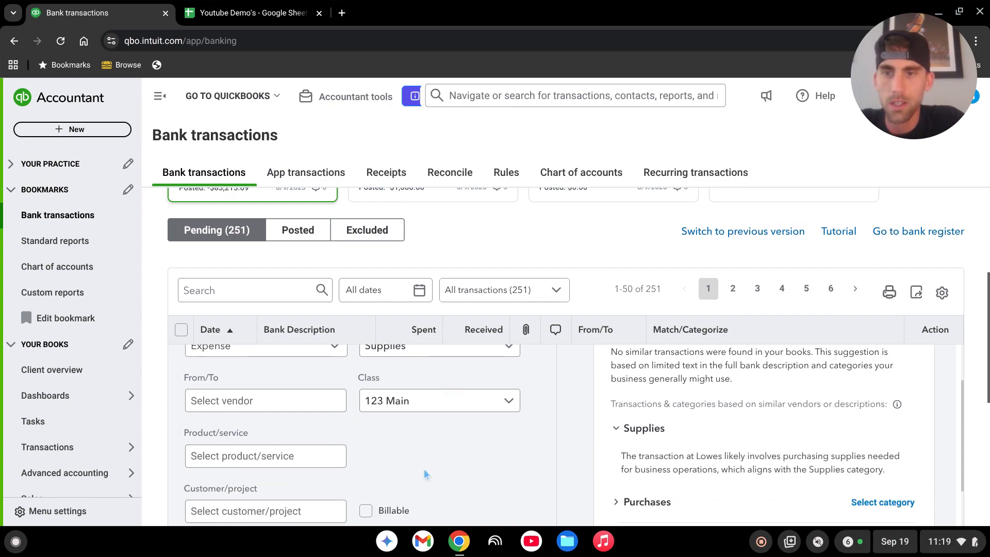
left_click(278, 409)
type("lowe")
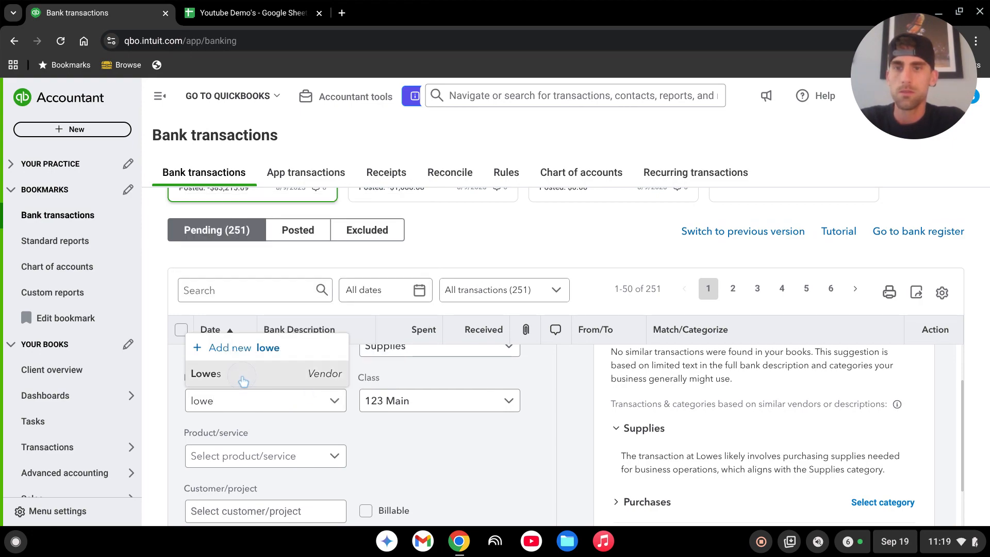
left_click(243, 376)
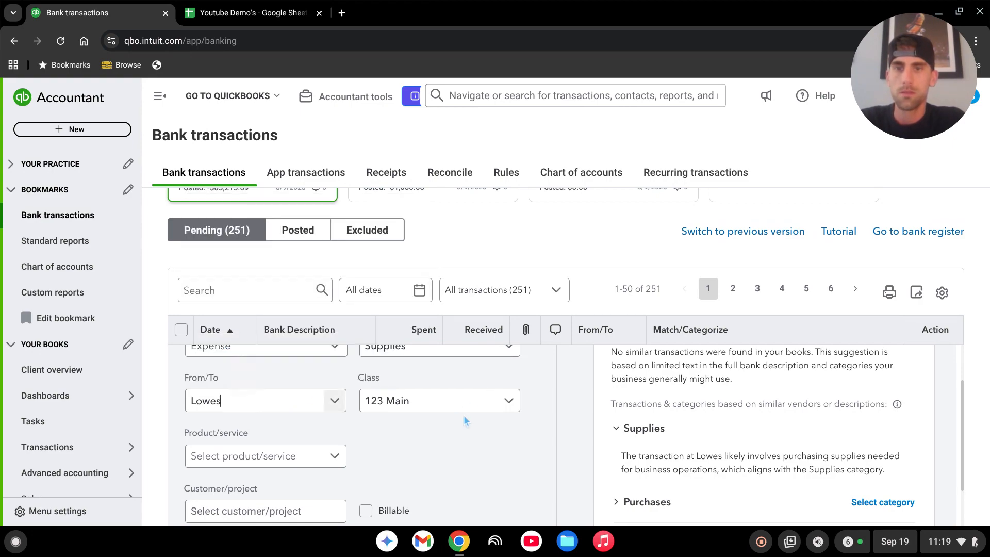
left_click(472, 406)
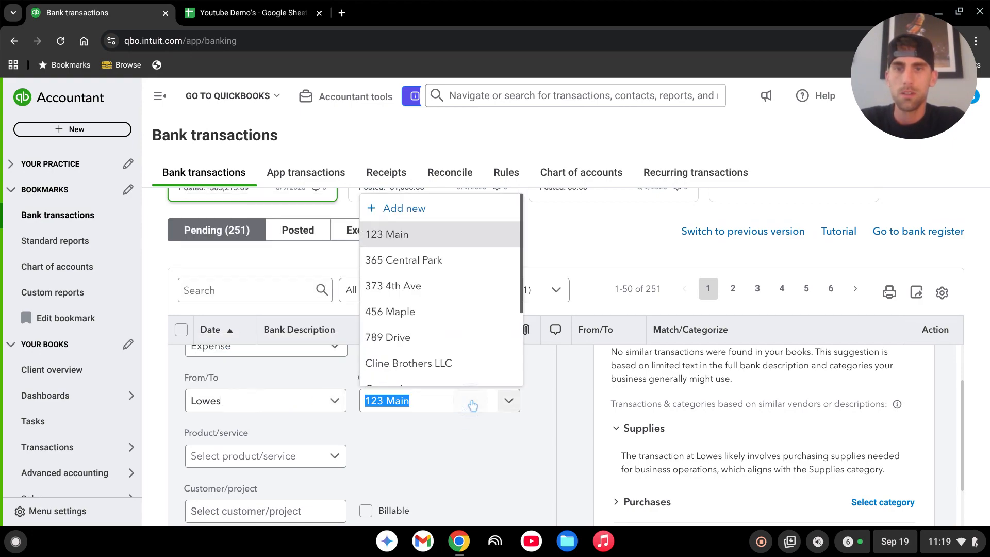
left_click(404, 209)
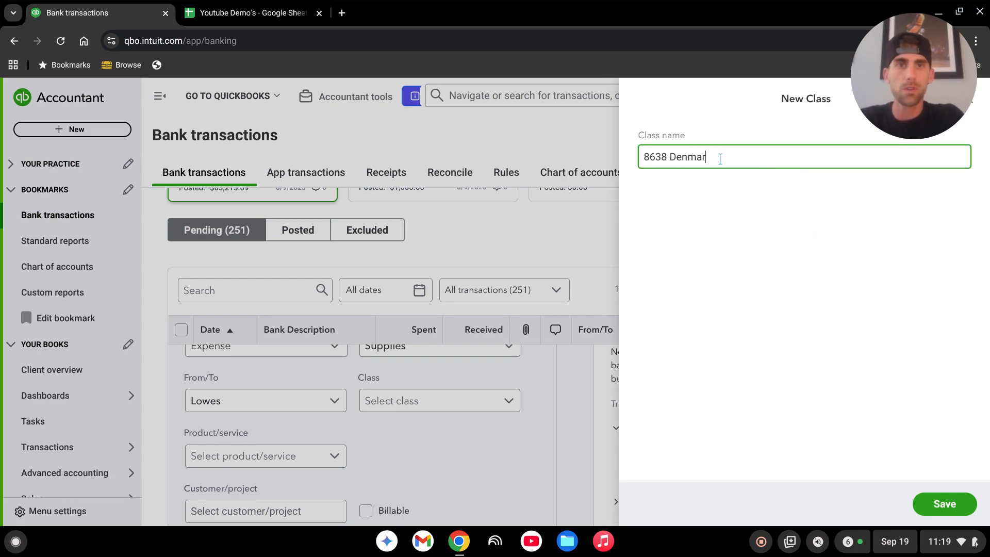
left_click(951, 512)
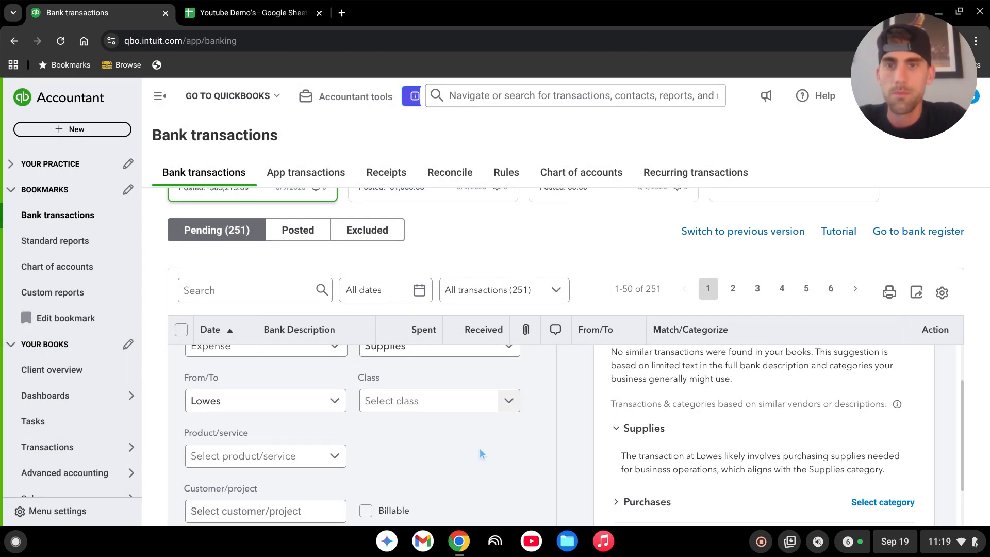
Set the Lowe's transaction's product/service to 2C. Rough Electrical.
left_click(474, 453)
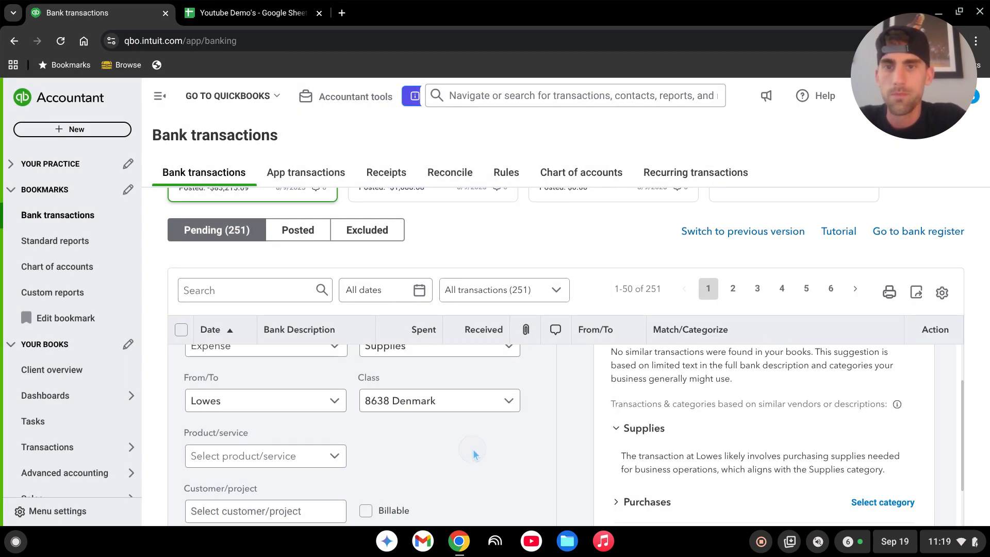
left_click(305, 456)
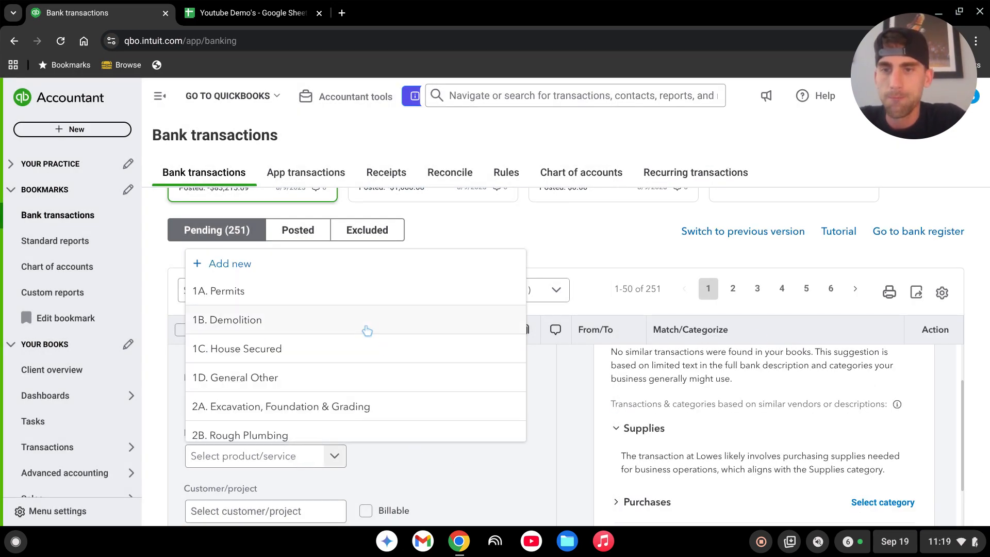
scroll(361, 325, "down", 5)
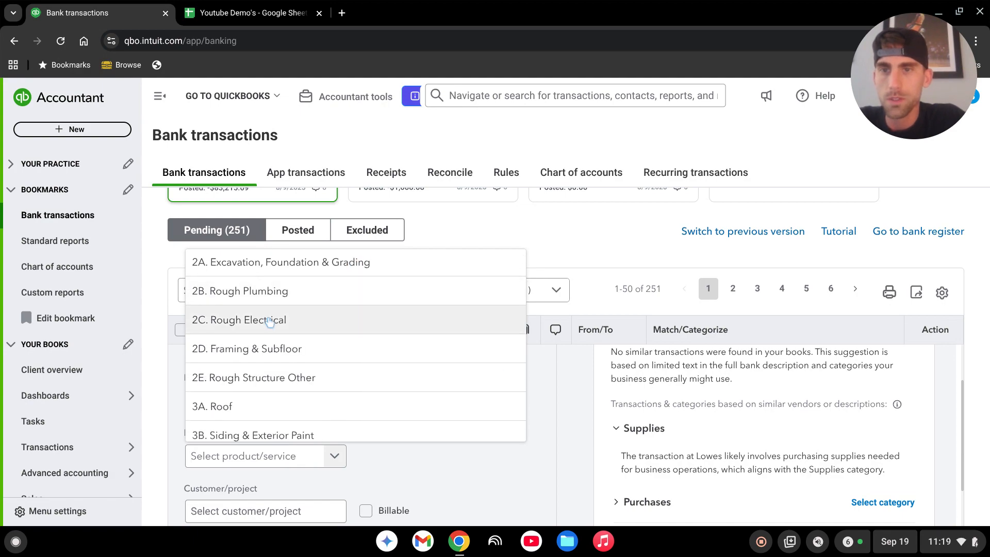
left_click(269, 321)
scroll(471, 465, "down", 2)
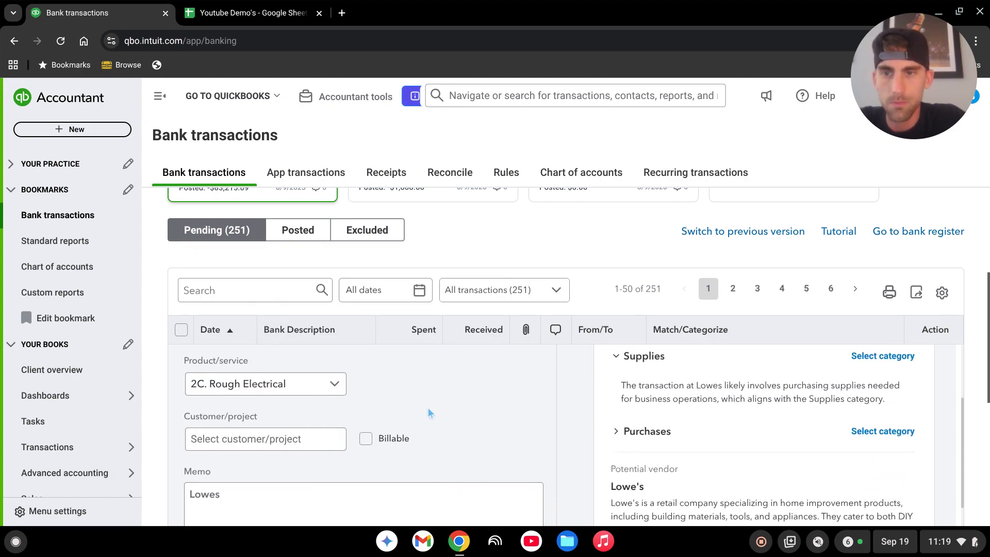
left_click(333, 439)
scroll(316, 321, "down", 6)
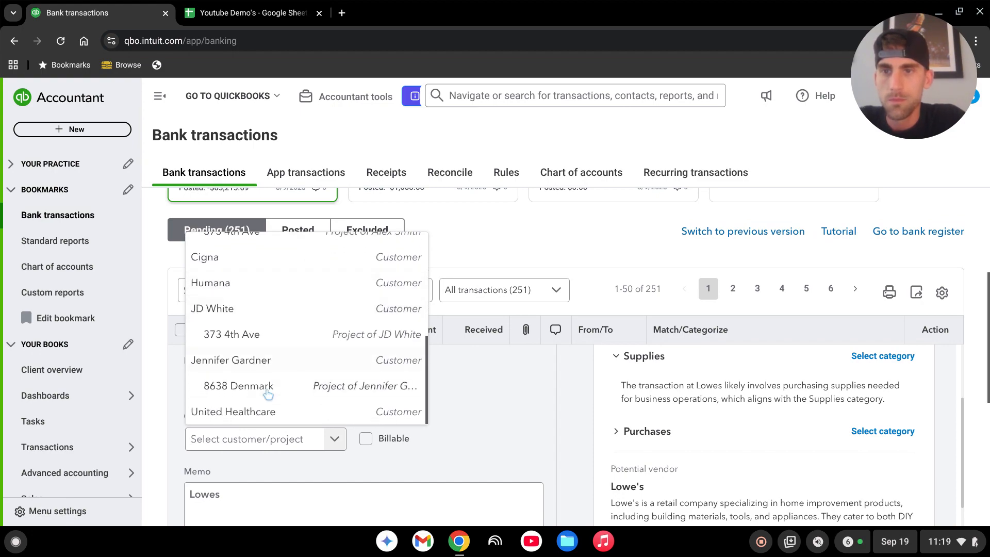
left_click(305, 386)
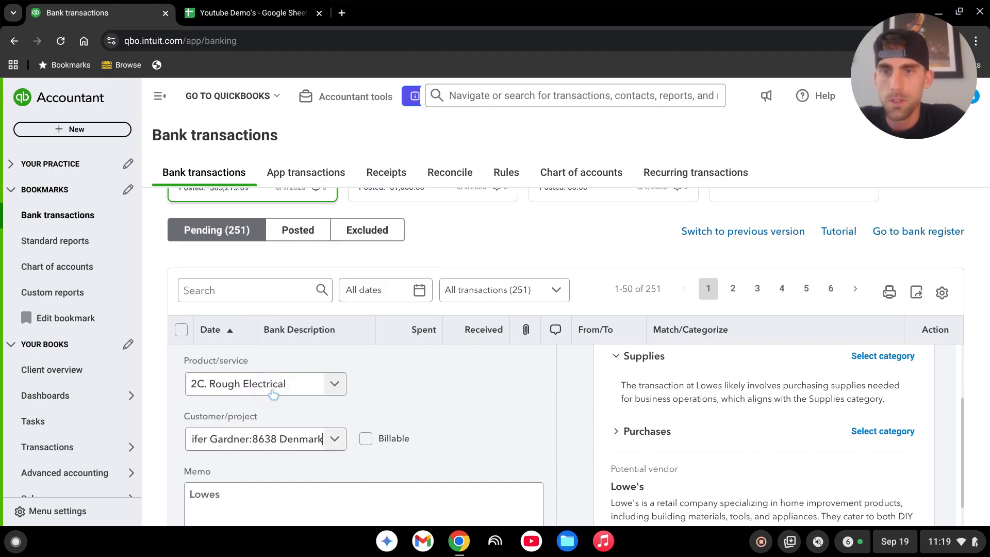
left_click(372, 440)
scroll(372, 439, "down", 5)
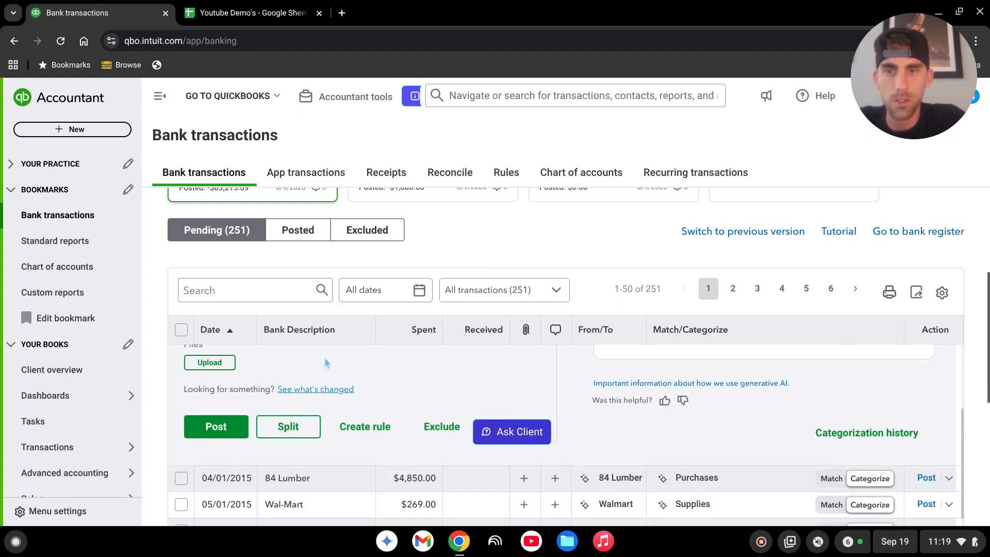
left_click(216, 428)
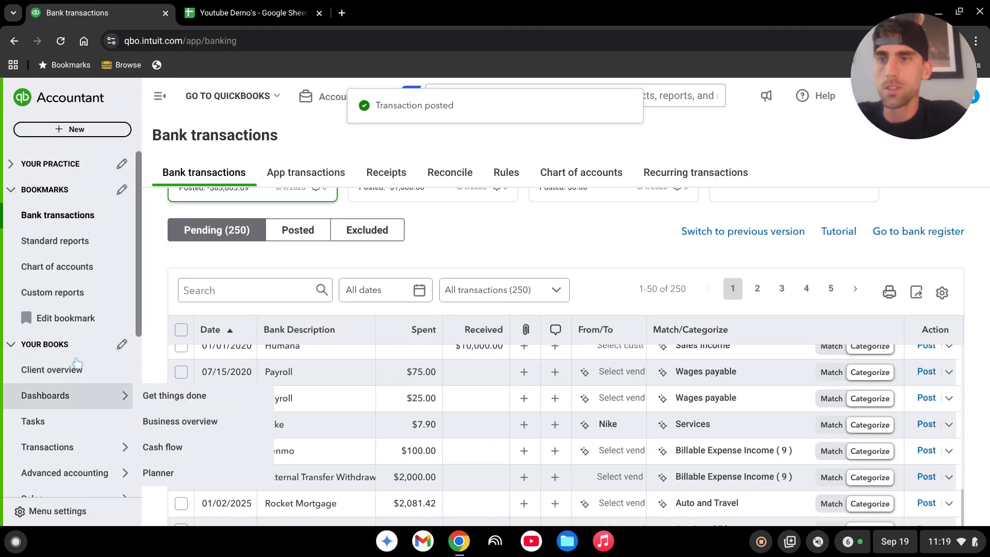
Open the Projects list and review the due date filter options.
scroll(74, 337, "down", 6)
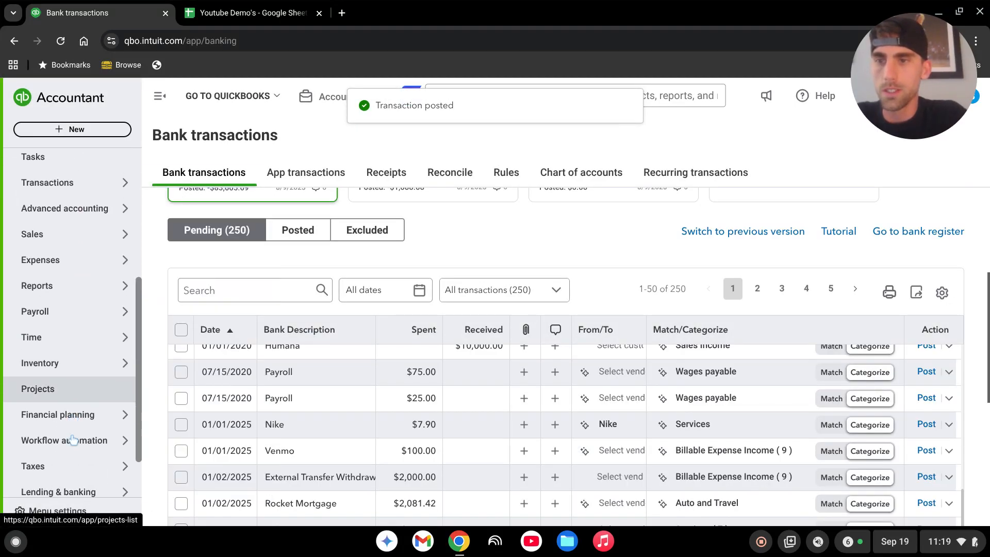
left_click(55, 365)
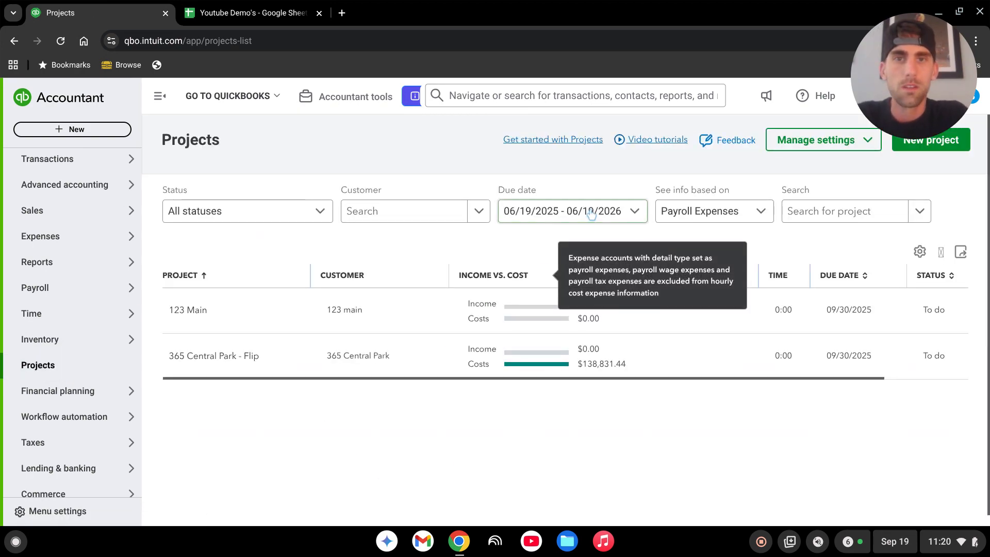
left_click(635, 213)
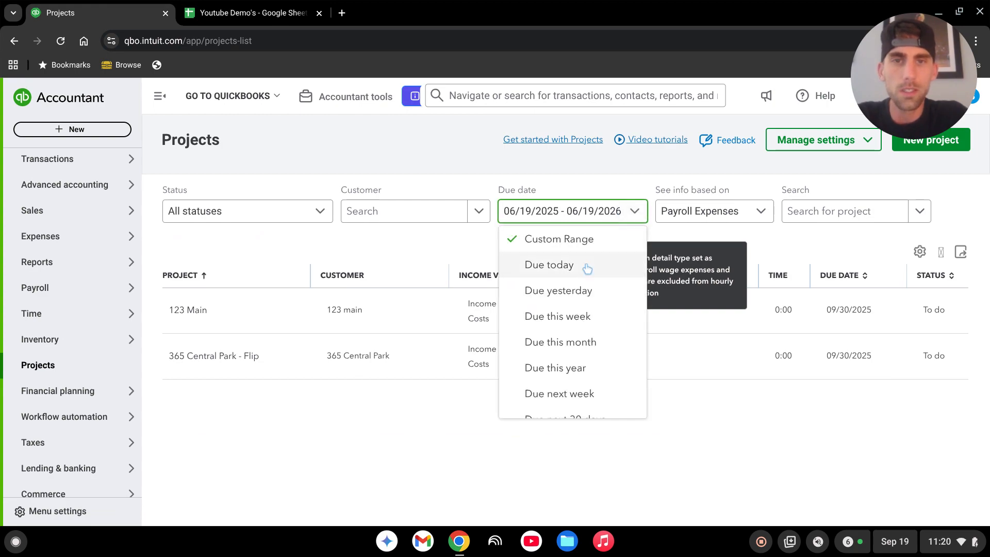
scroll(571, 335, "down", 3)
scroll(570, 376, "up", 3)
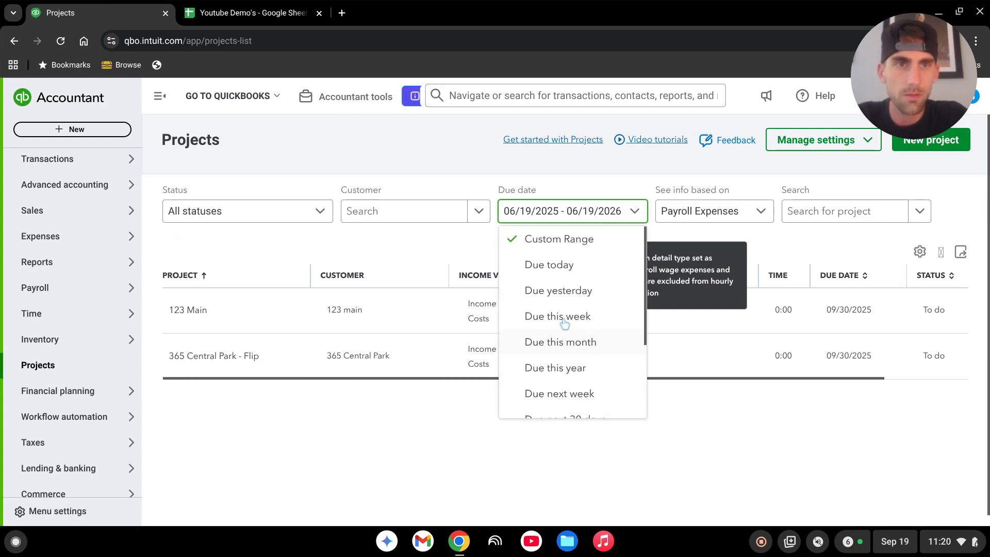
left_click(386, 236)
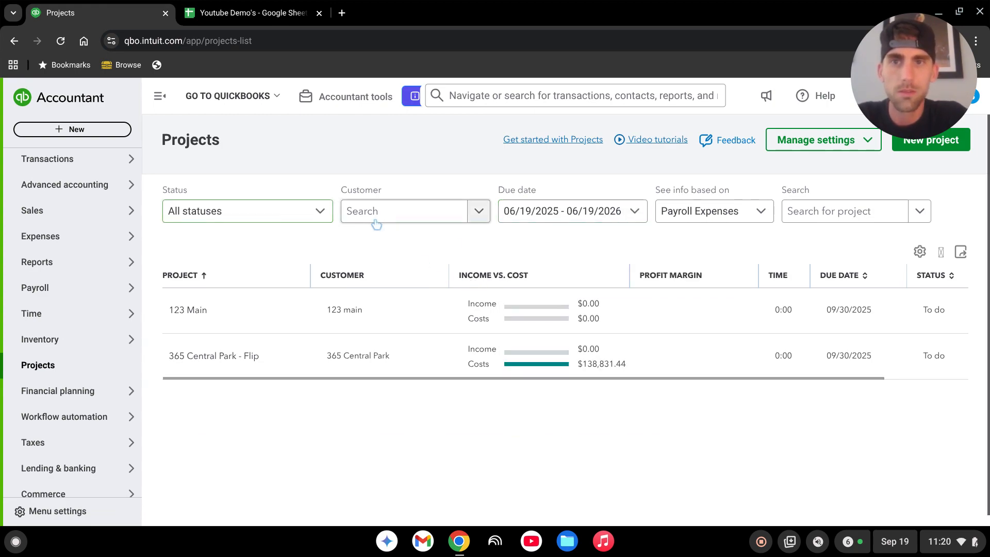
left_click(400, 219)
scroll(411, 345, "down", 2)
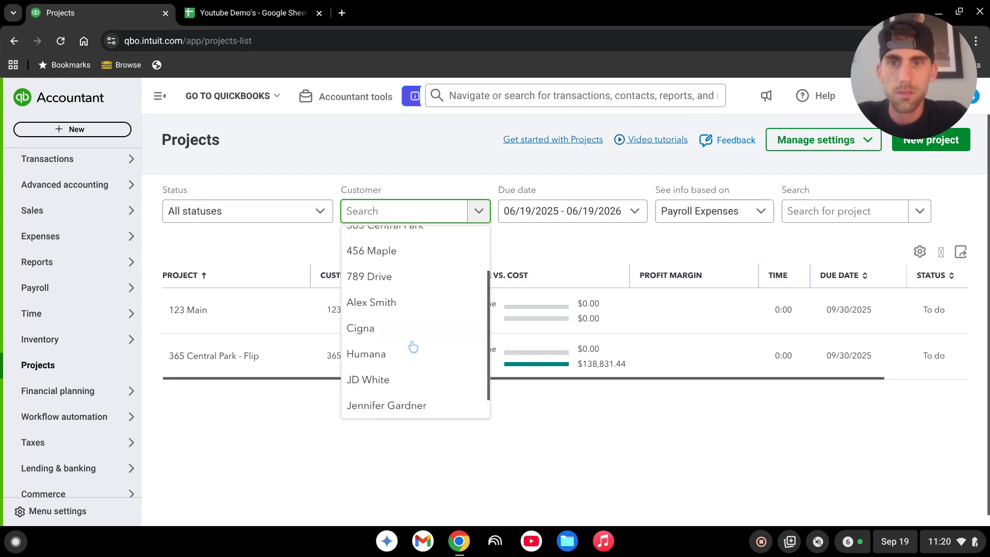
left_click(381, 297)
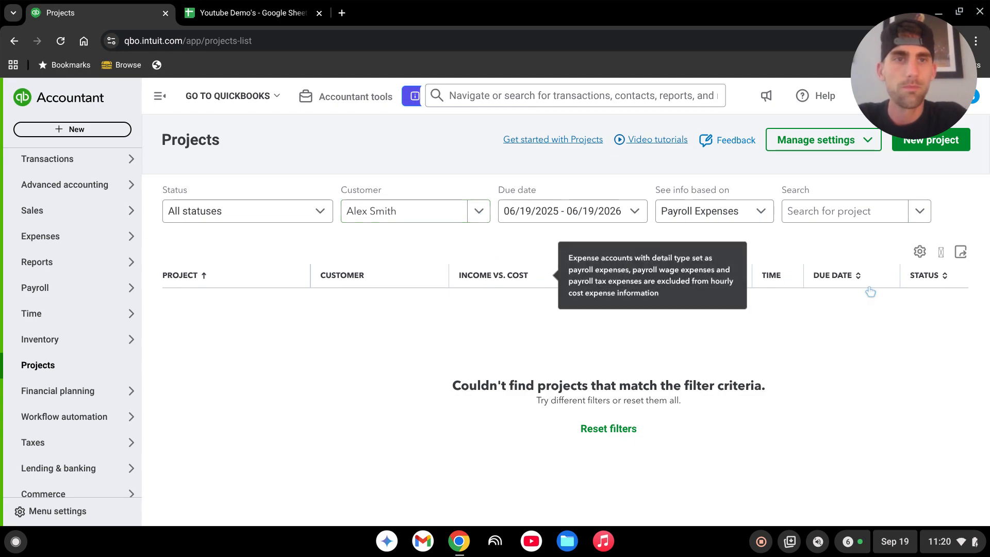
left_click(849, 214)
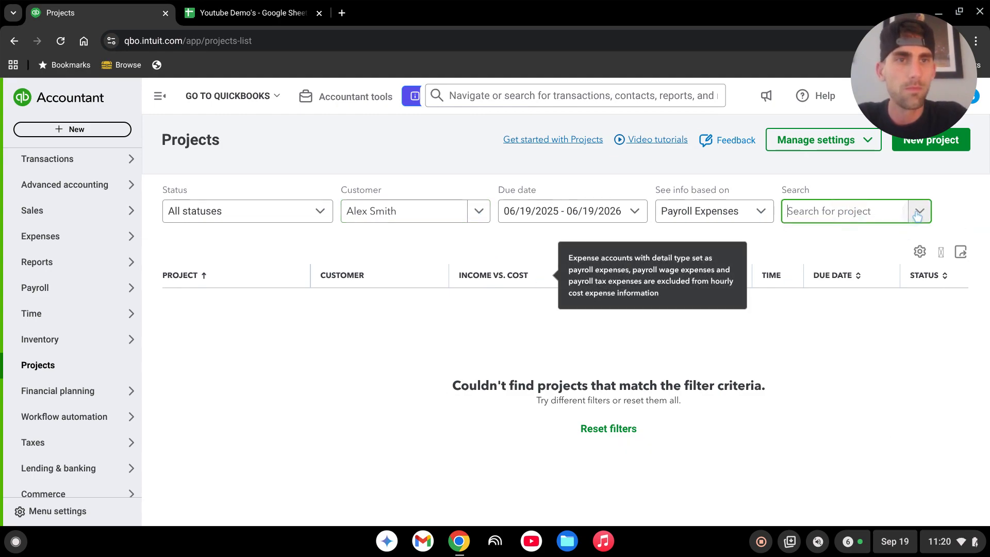
left_click(449, 248)
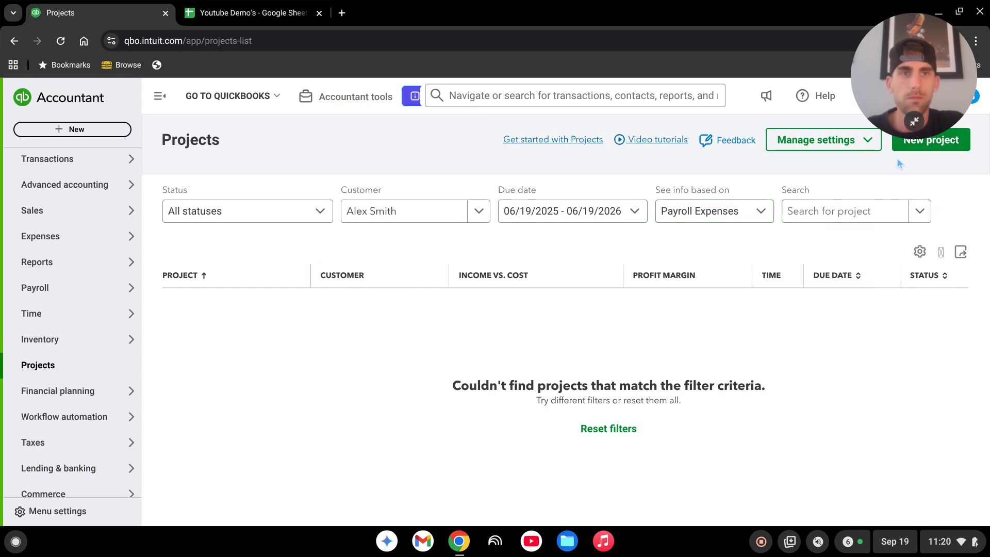
left_click(926, 146)
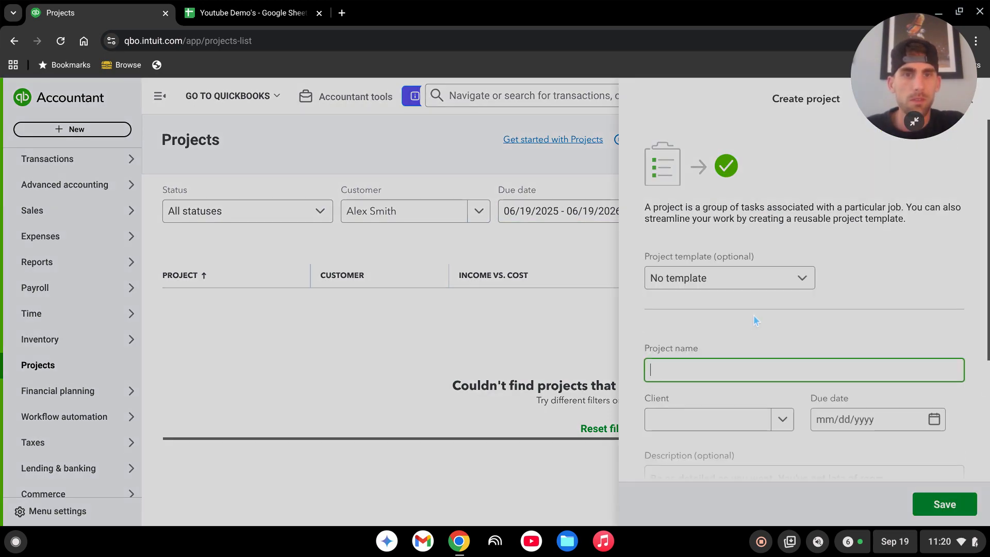
left_click(454, 330)
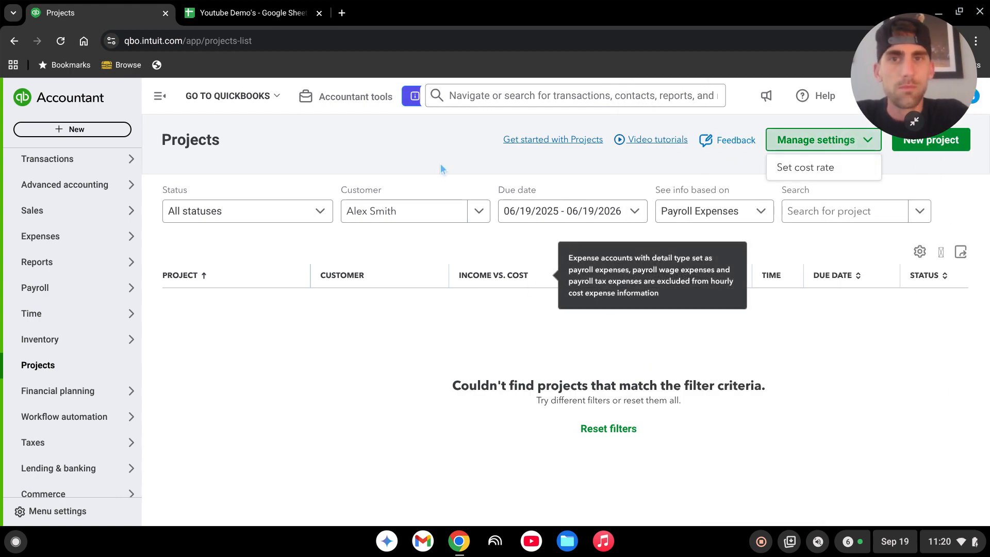
left_click(478, 216)
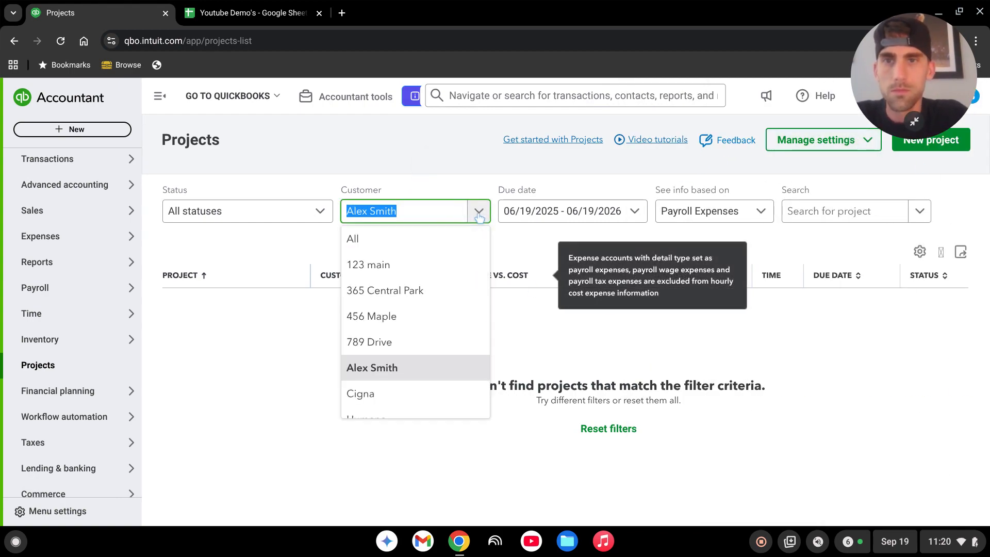
scroll(400, 361, "down", 4)
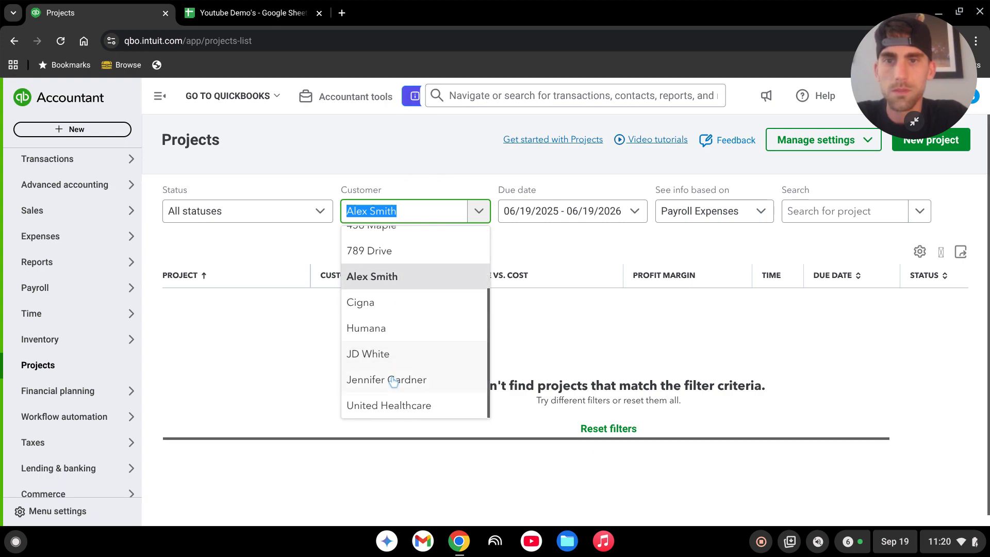
left_click(382, 385)
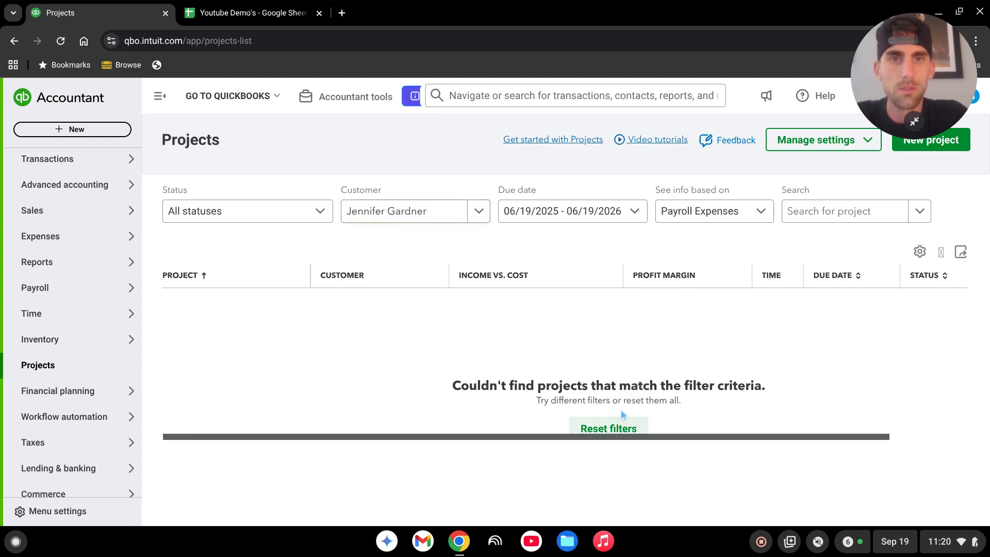
left_click(613, 211)
scroll(568, 317, "down", 3)
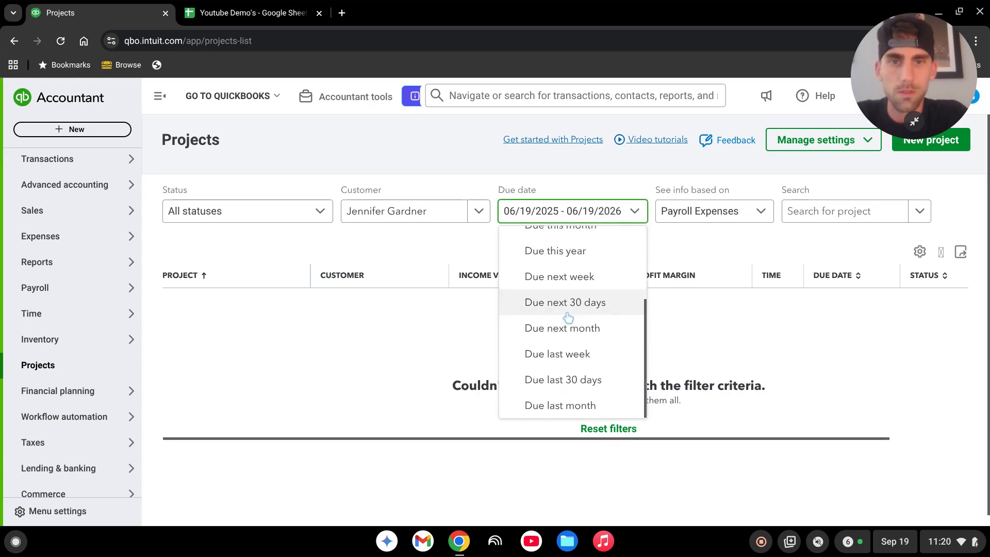
scroll(574, 346, "up", 3)
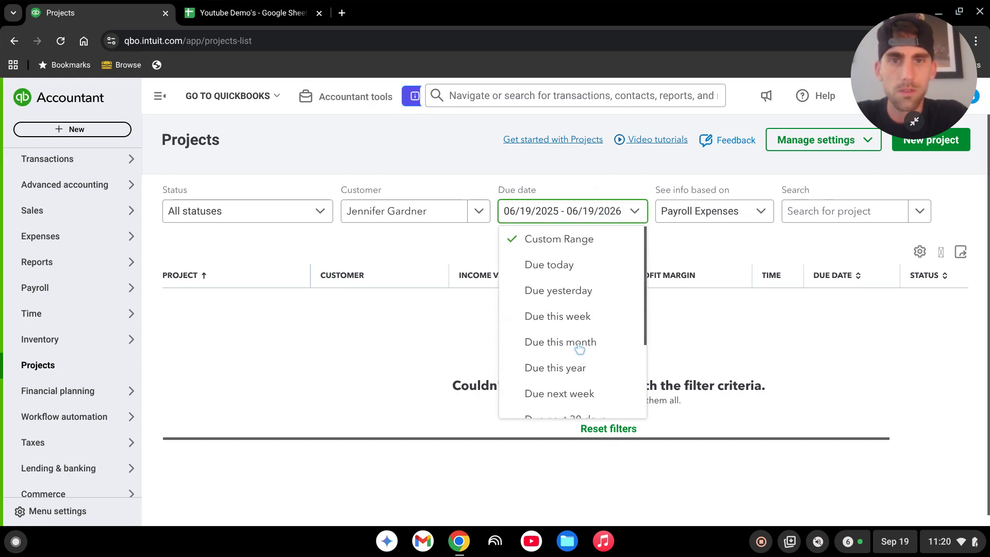
left_click(761, 212)
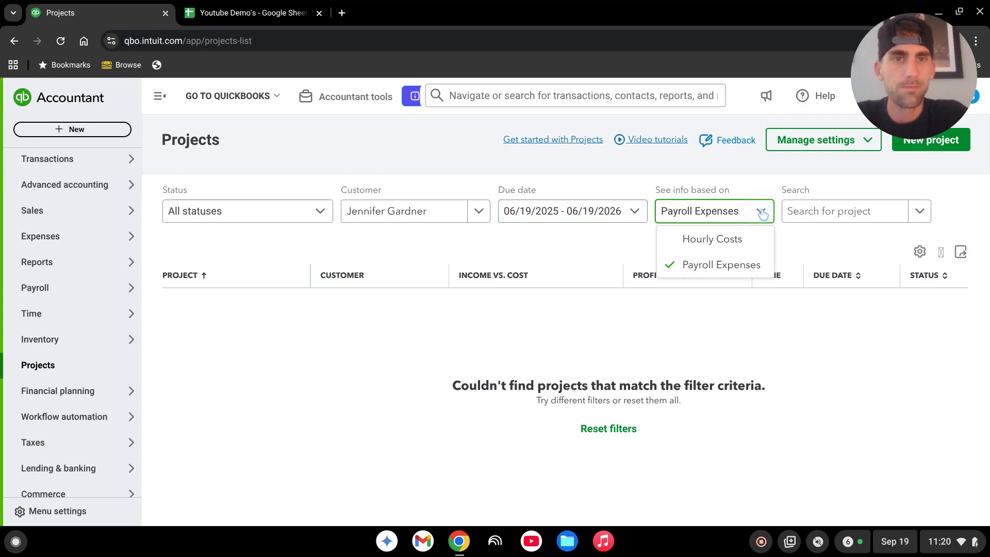
left_click(761, 212)
Set the projects due date filter to a custom range from 01/01/2015 to 12/31/2015.
left_click(637, 211)
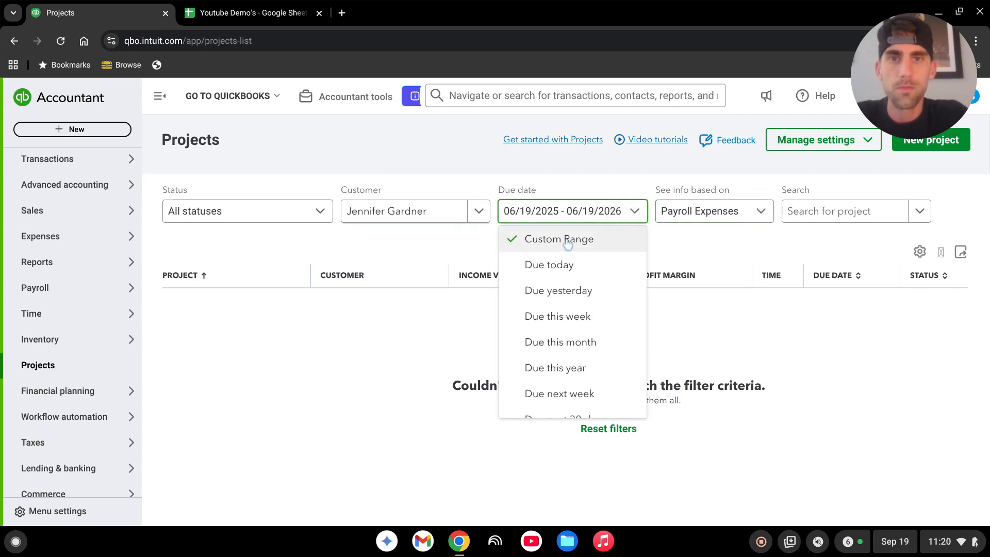
left_click(568, 241)
left_click(555, 214)
left_click(547, 239)
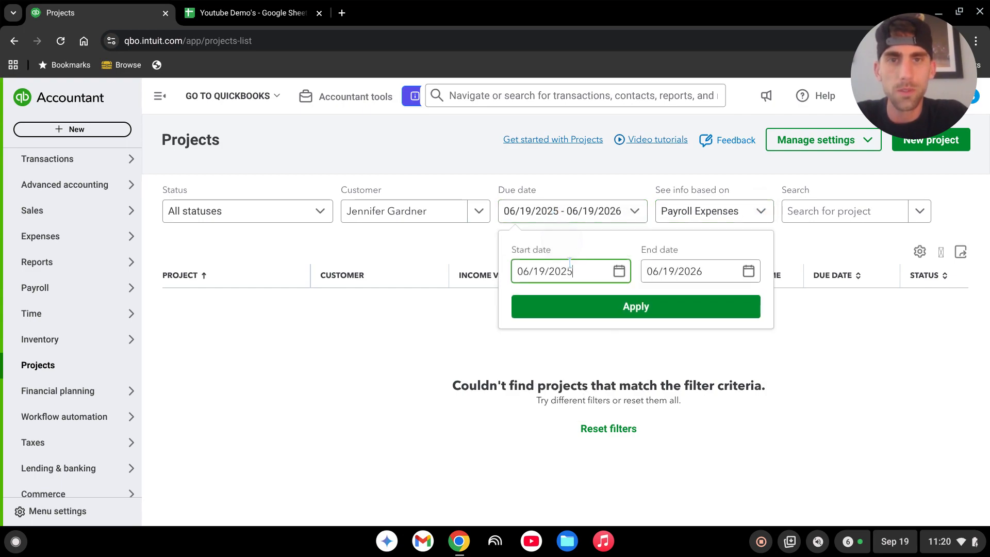
left_click_drag(582, 276, 559, 275)
left_click(585, 272)
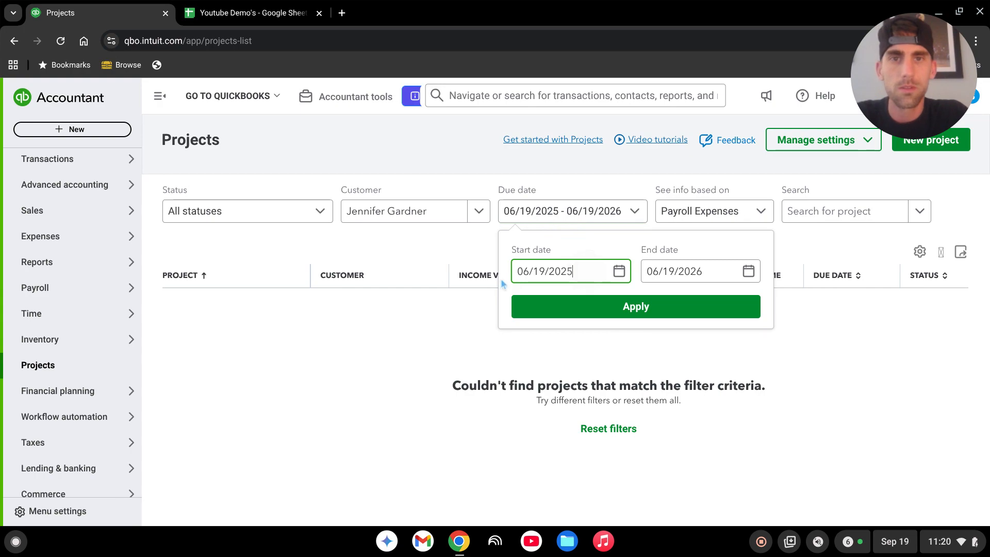
triple_click(596, 277)
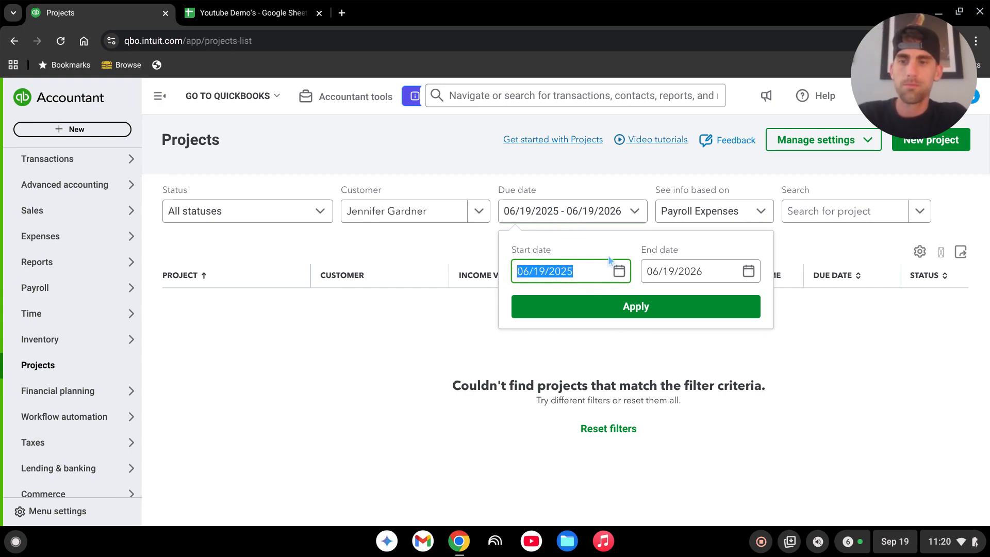
type("1/1/2015")
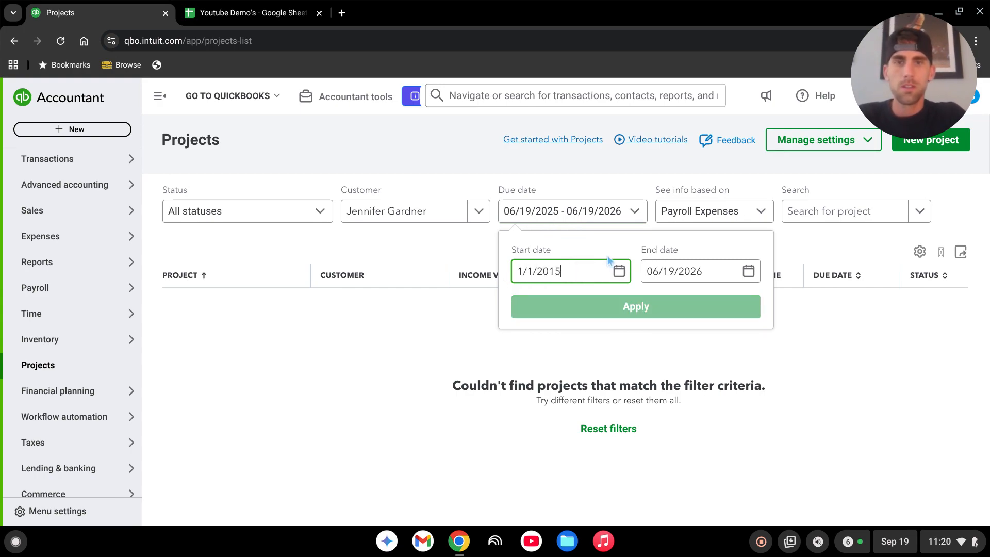
triple_click(701, 272)
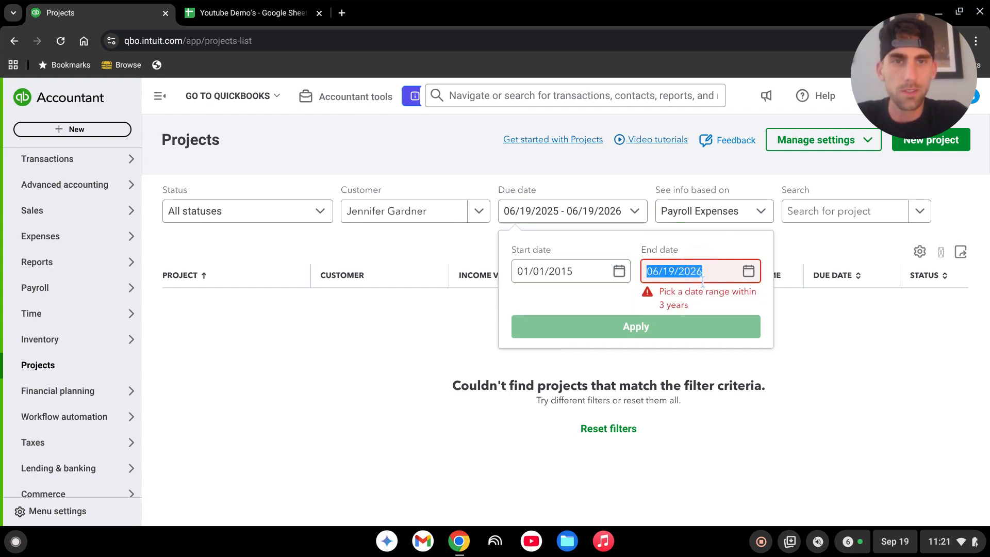
type("12/31/")
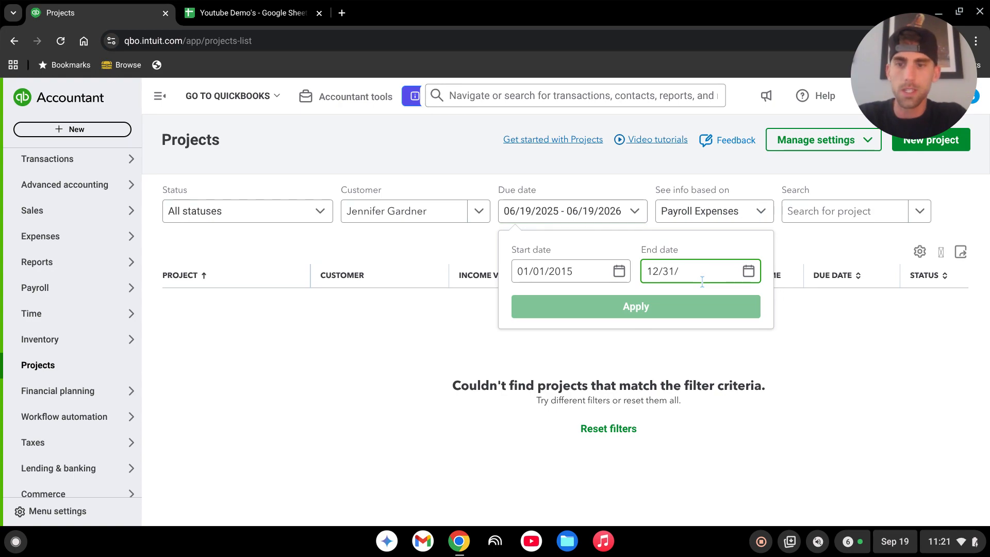
type("2015")
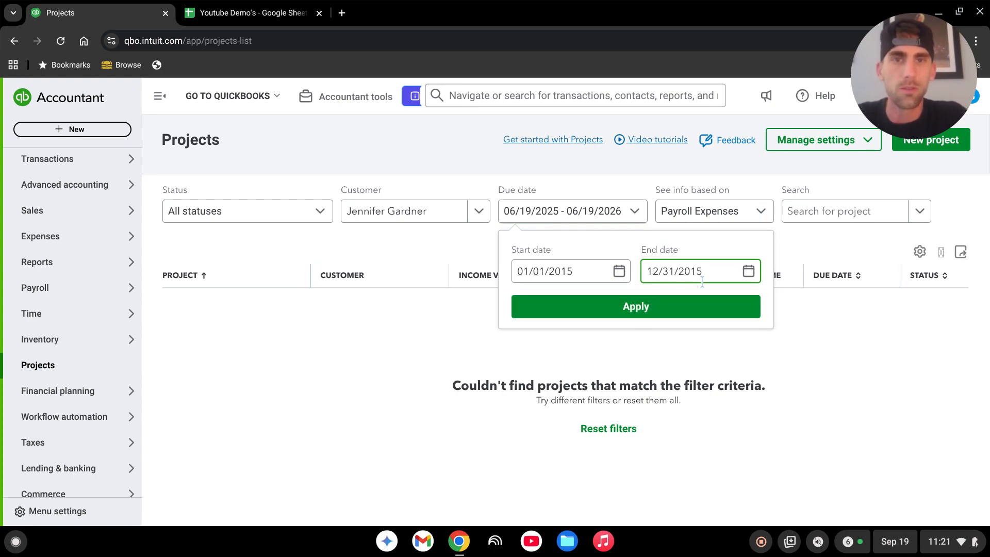
left_click(634, 312)
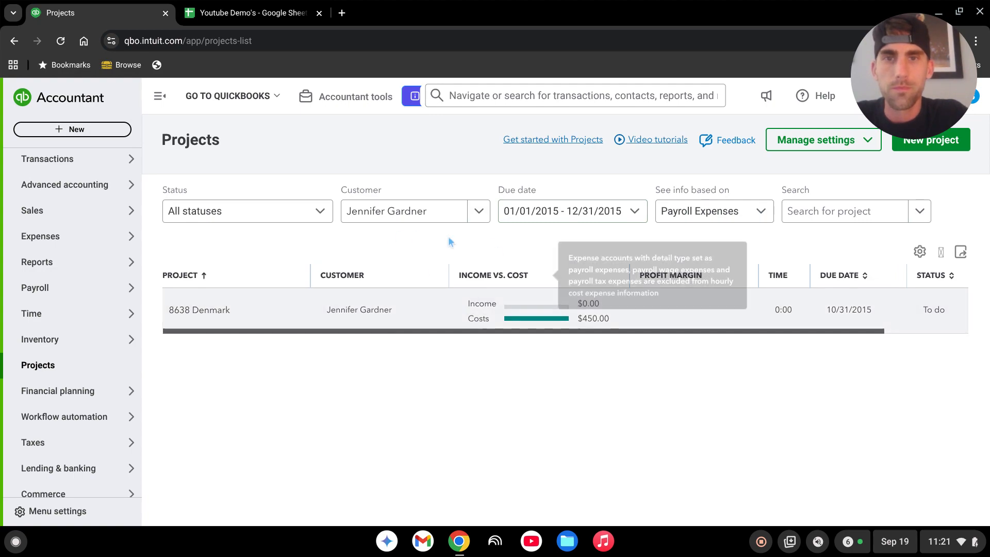
left_click(464, 216)
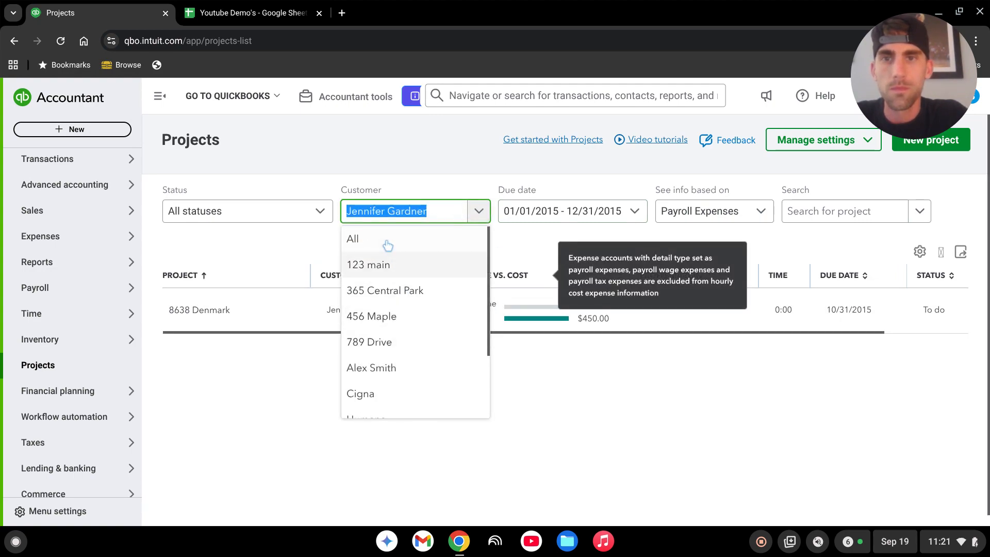
left_click(361, 239)
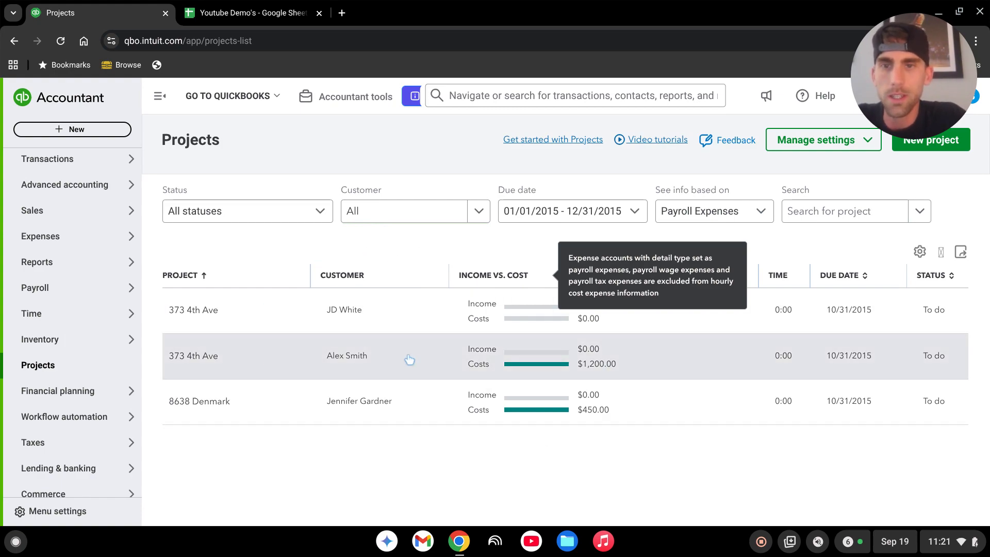
left_click(410, 359)
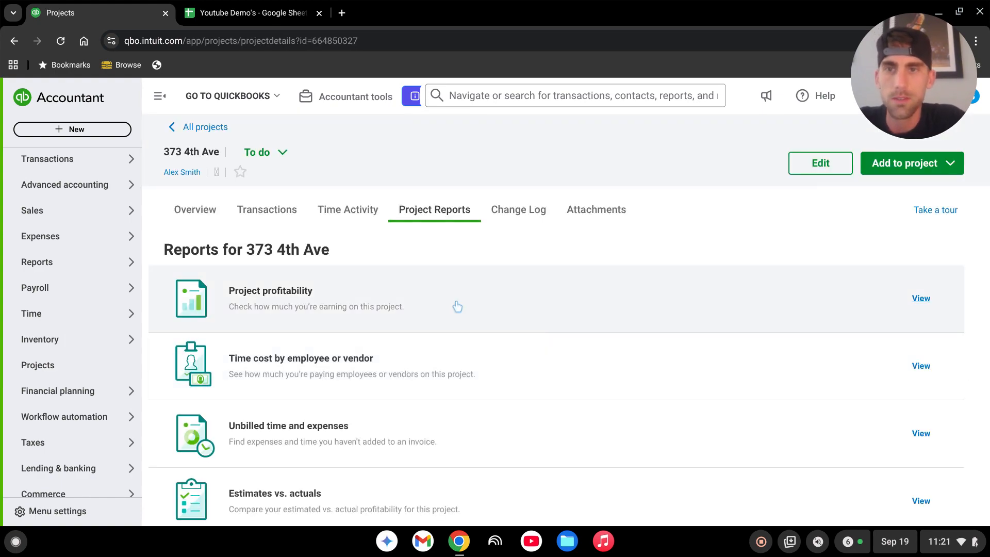
Open the project's Overview and review its estimates versus actuals, costs and expense sections.
left_click(214, 213)
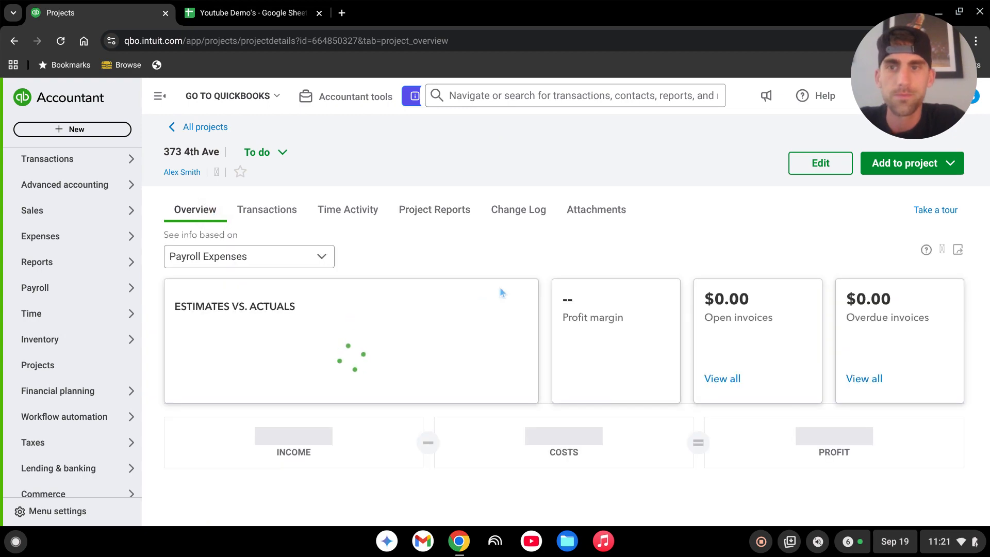
scroll(610, 283, "down", 3)
mouse_move(503, 381)
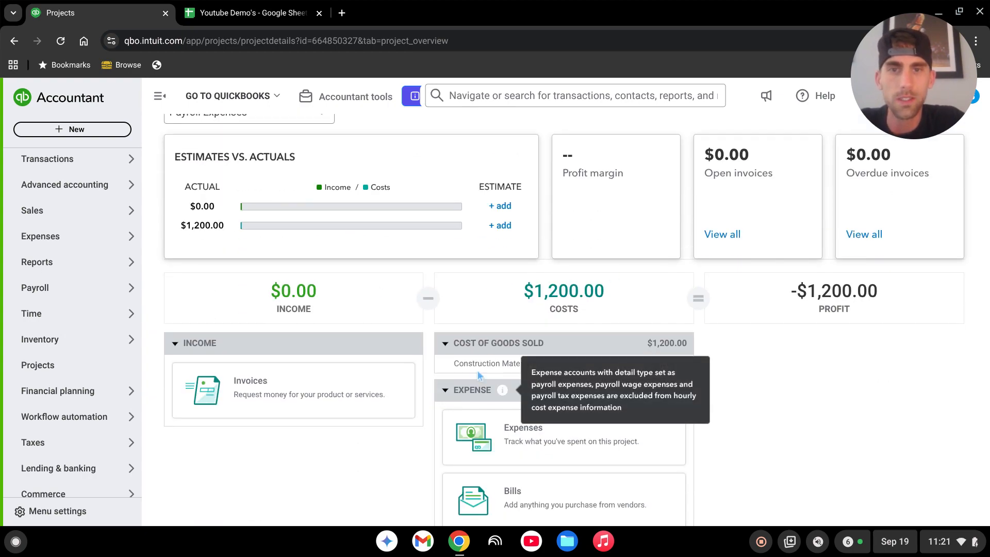
left_click(607, 406)
left_click(663, 481)
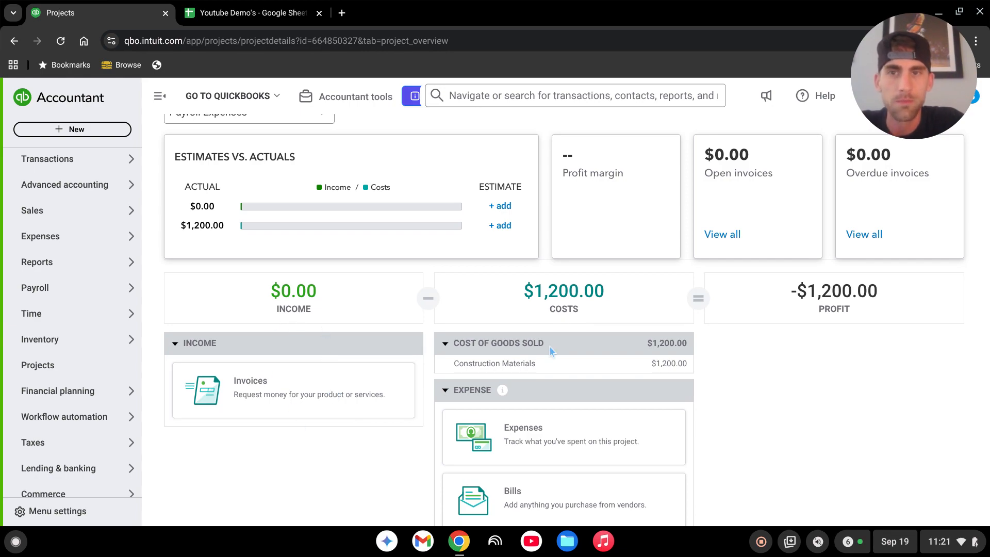
scroll(487, 392, "up", 2)
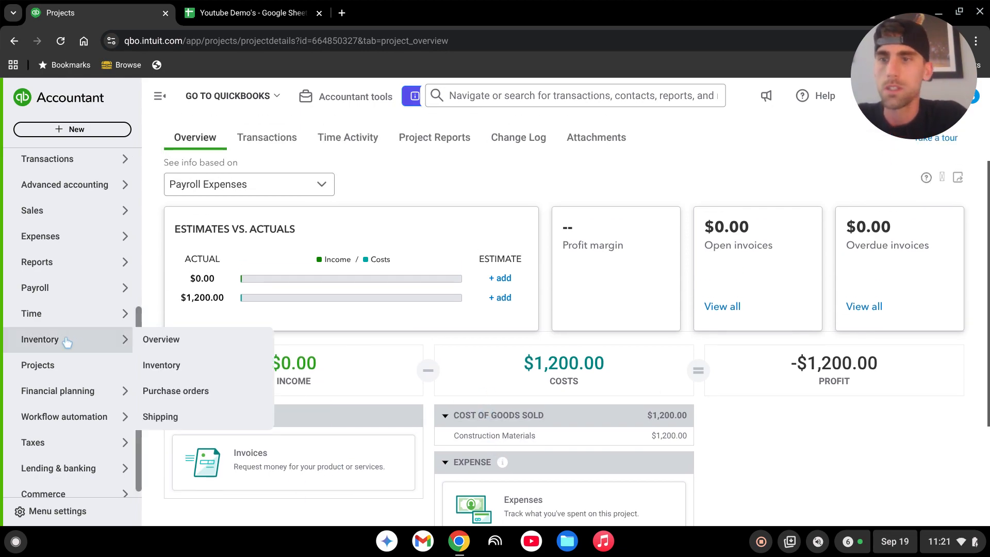
Open the Profit and Loss - 2015 custom report.
mouse_move(77, 266)
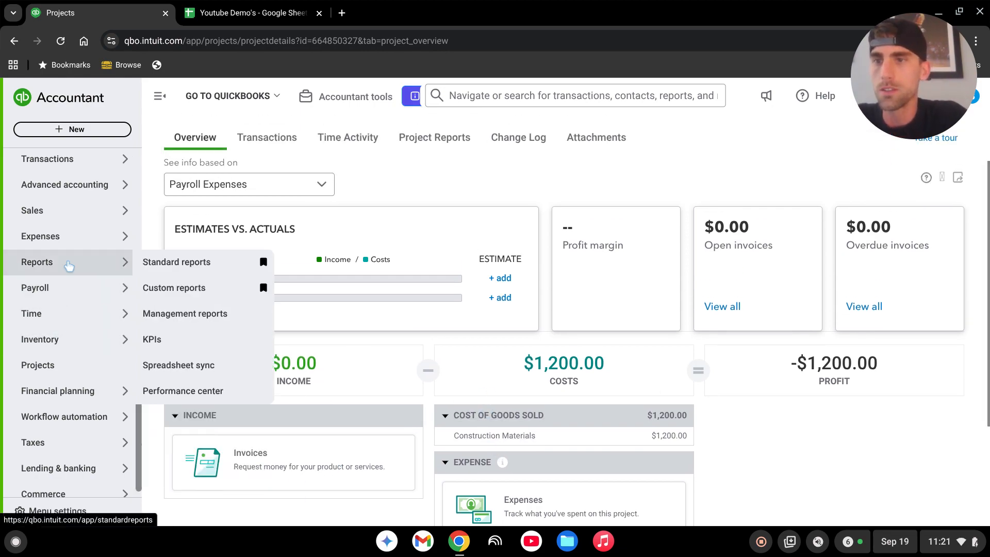
left_click(185, 291)
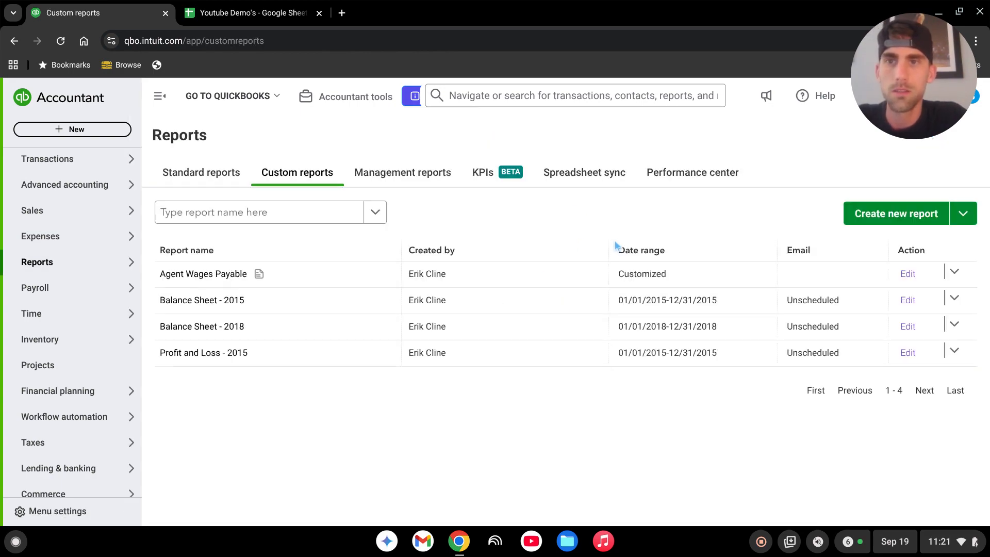
left_click(224, 355)
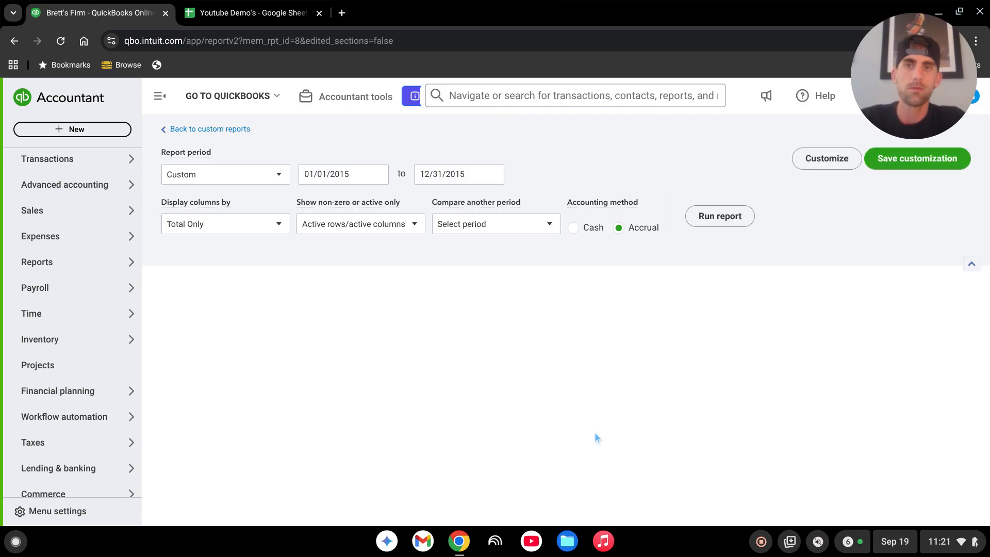
Display the Profit and Loss report's columns by Classes and run the report.
scroll(595, 432, "down", 2)
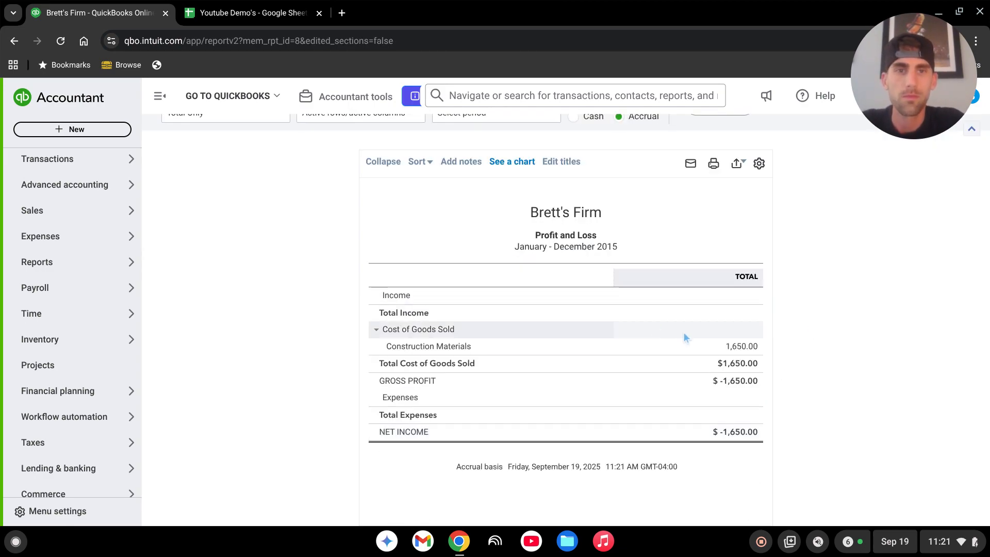
scroll(643, 384, "up", 1)
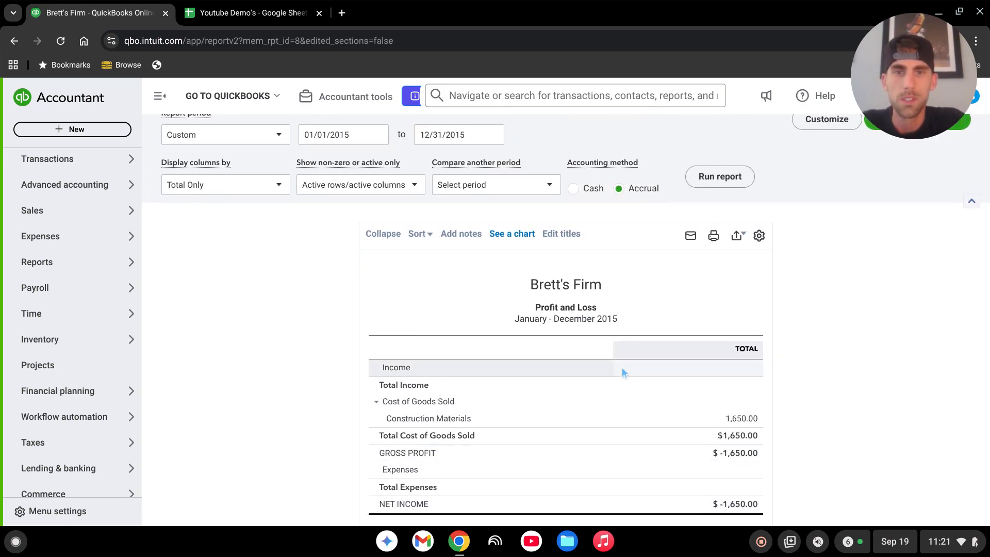
scroll(657, 354, "down", 1)
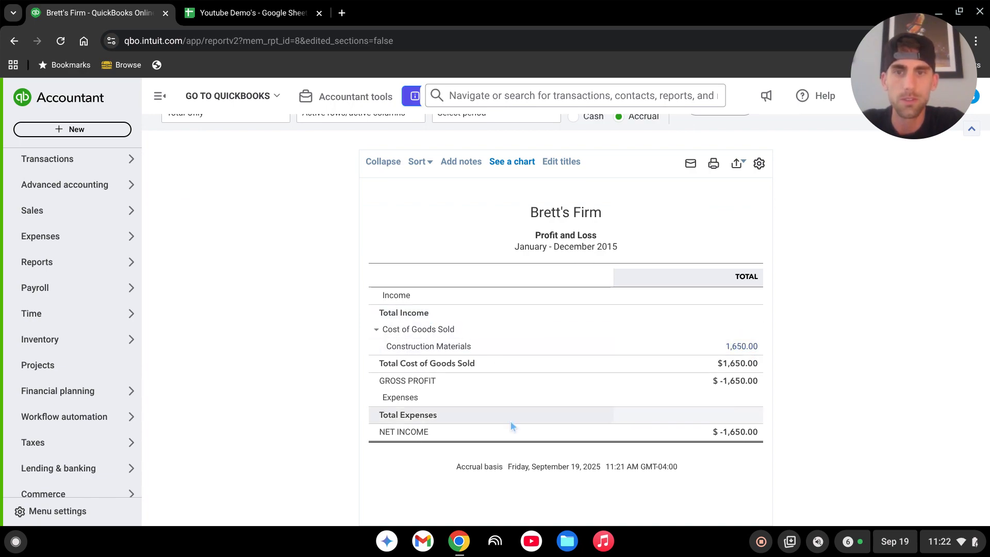
scroll(510, 428, "up", 1)
left_click(242, 185)
scroll(243, 287, "down", 1)
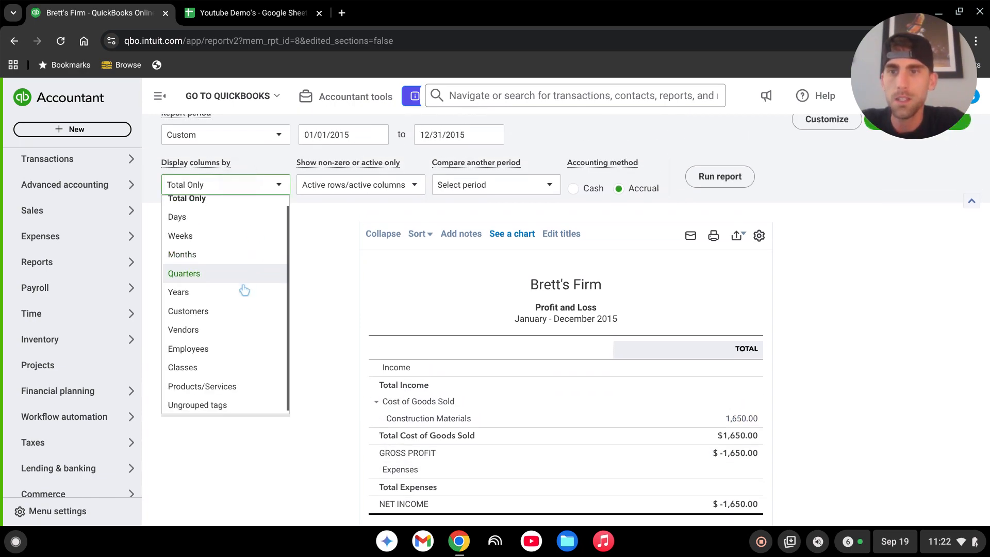
left_click(243, 367)
left_click(733, 185)
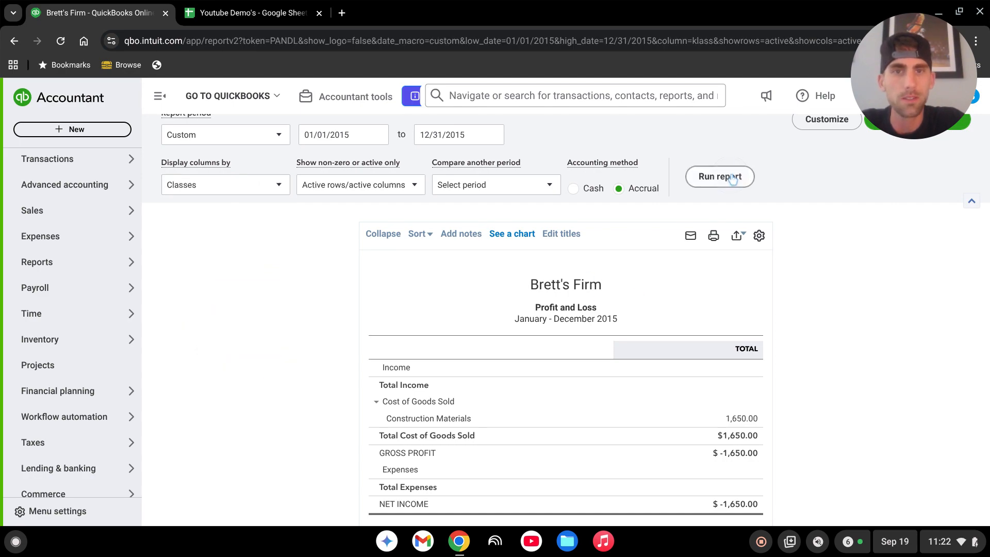
Switch the report's columns to Customers and run the report again.
scroll(877, 356, "down", 2)
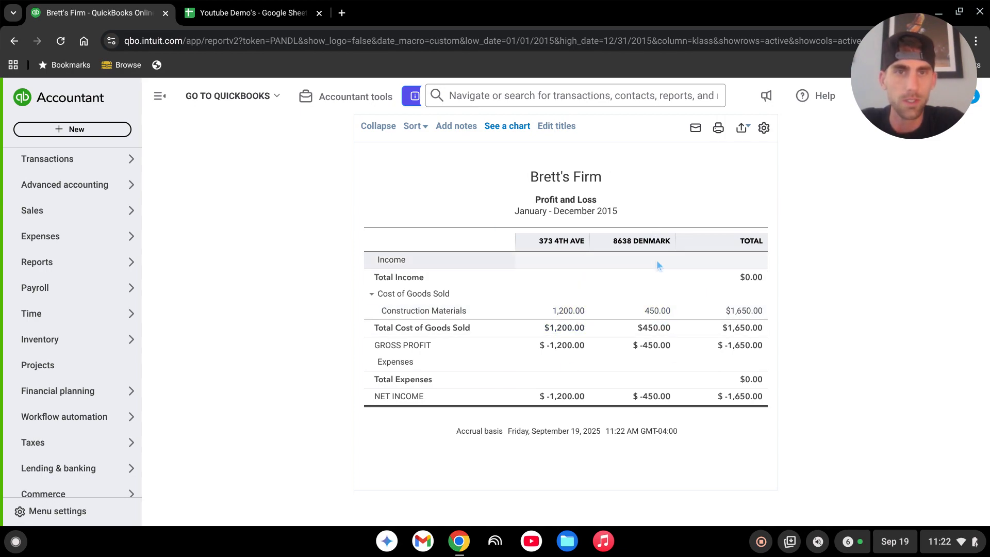
scroll(667, 364, "up", 2)
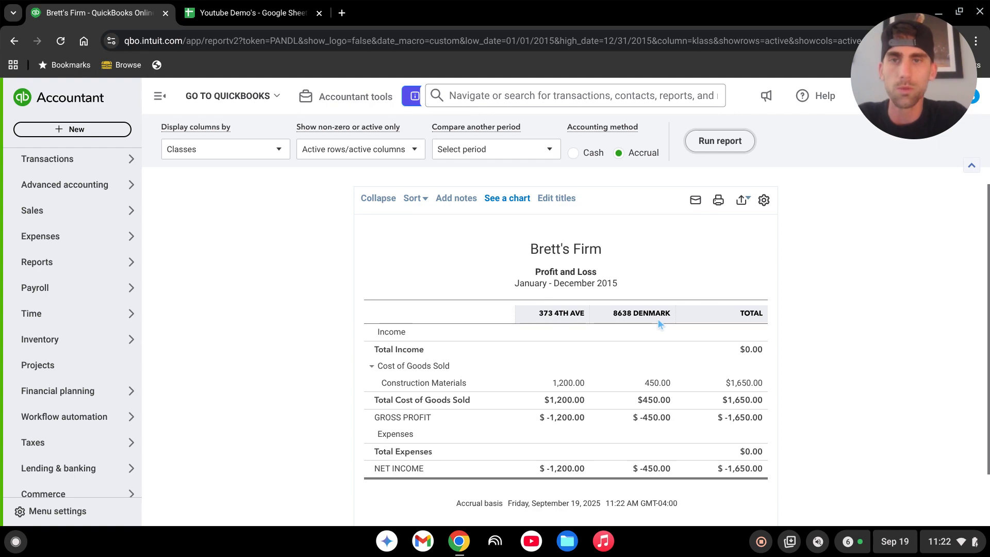
scroll(665, 408, "up", 2)
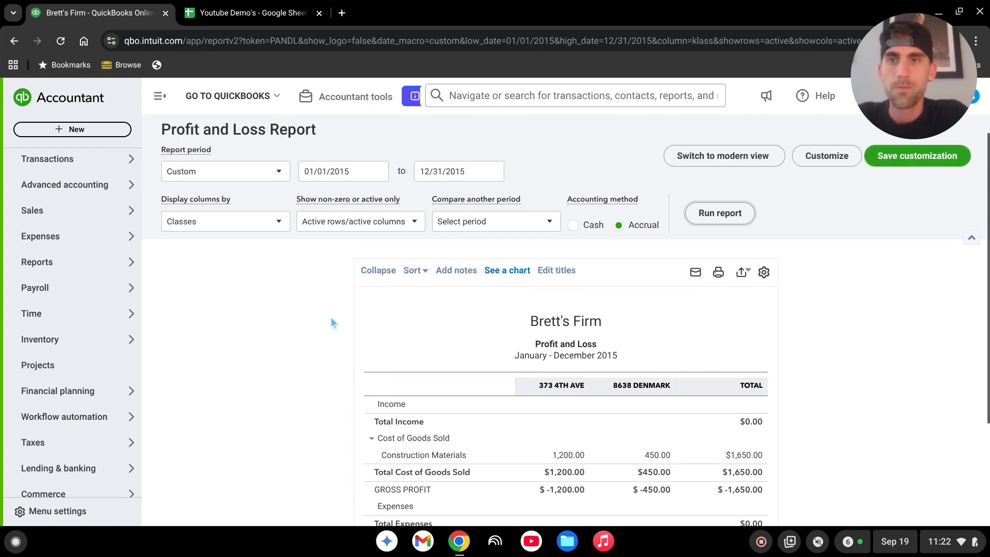
left_click(265, 227)
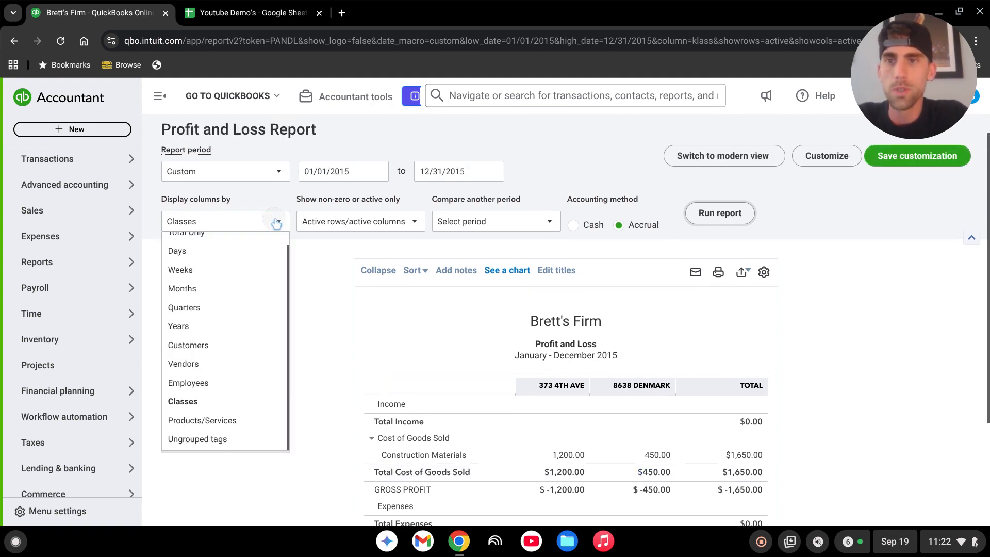
left_click(222, 343)
left_click(742, 217)
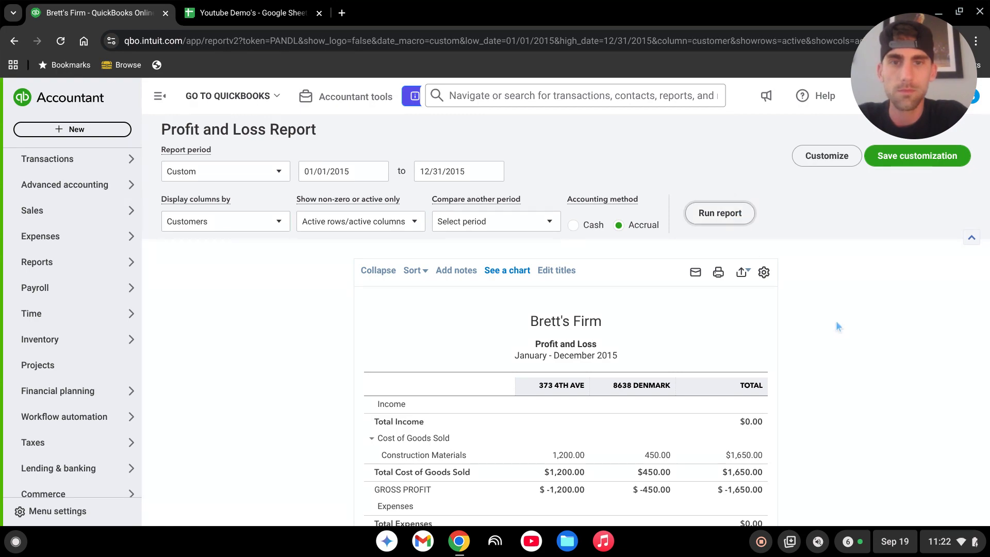
scroll(878, 305, "down", 3)
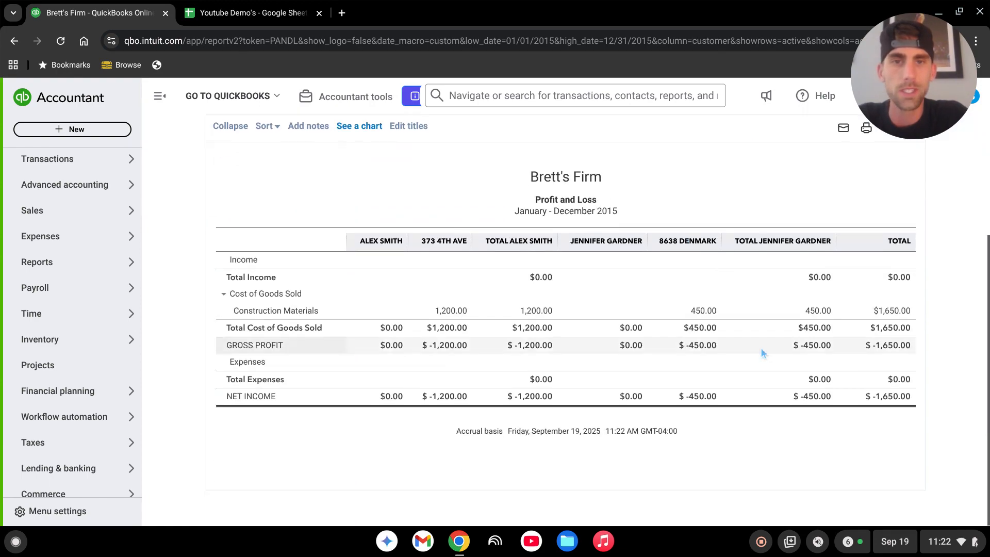
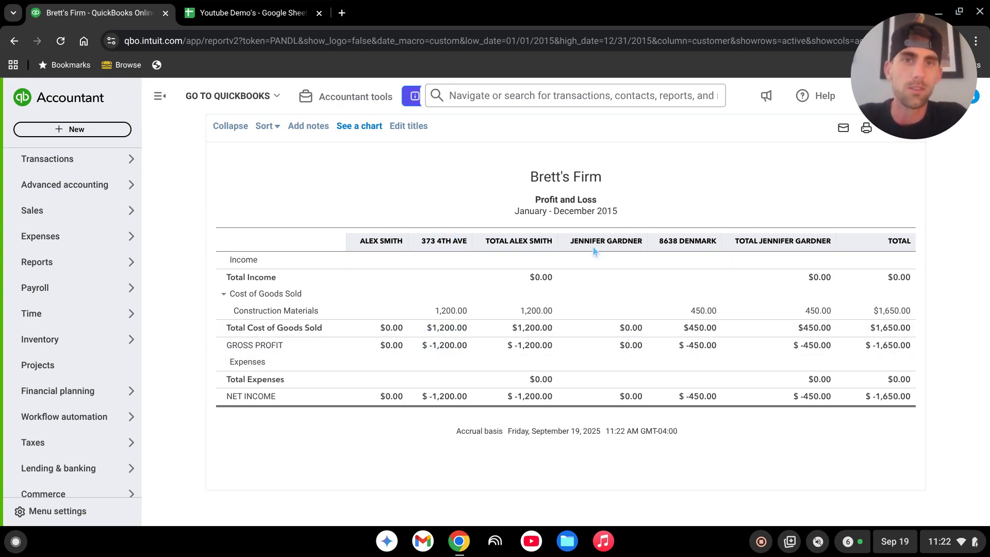
Switch the Profit and Loss report's columns back to Classes and run the report again.
scroll(634, 397, "up", 3)
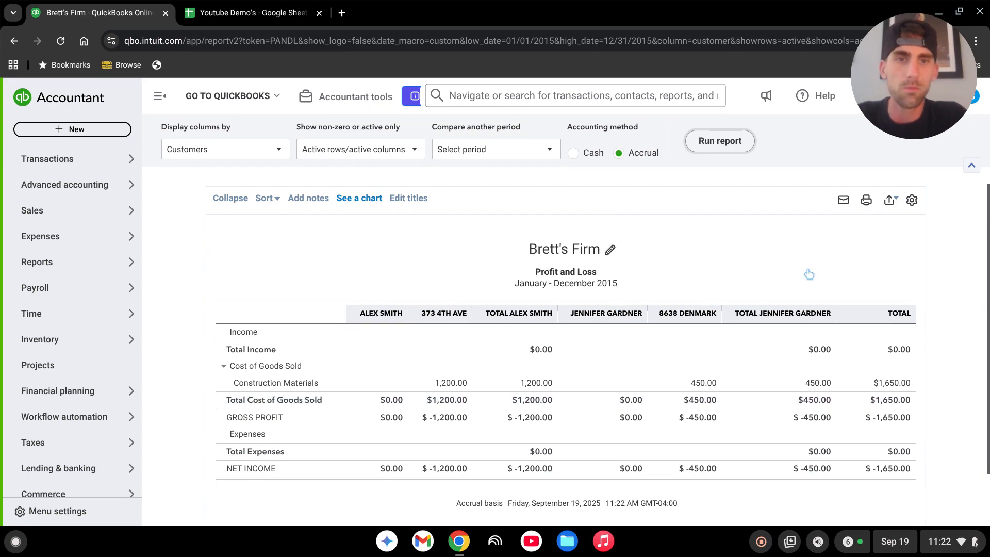
scroll(448, 242, "up", 3)
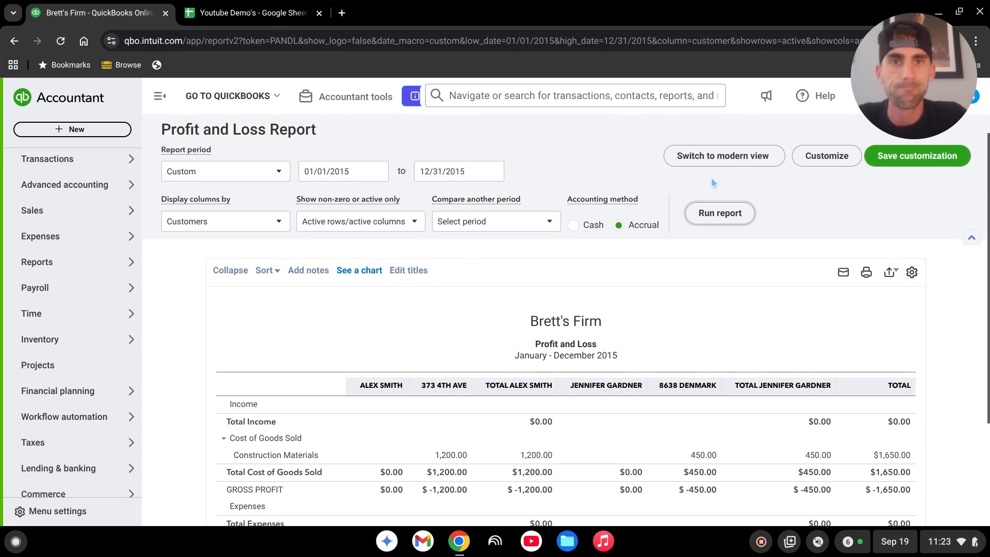
scroll(696, 294, "down", 3)
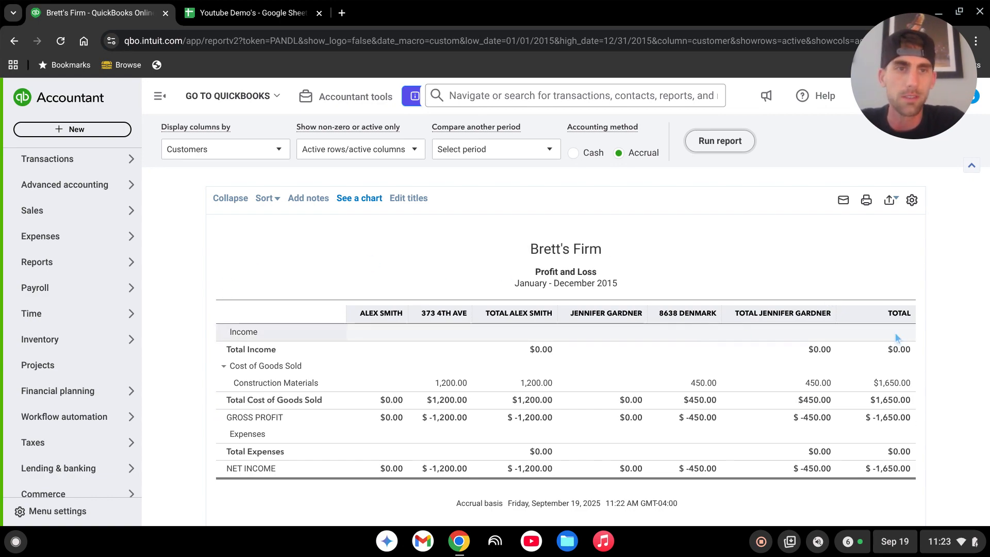
scroll(426, 335, "up", 2)
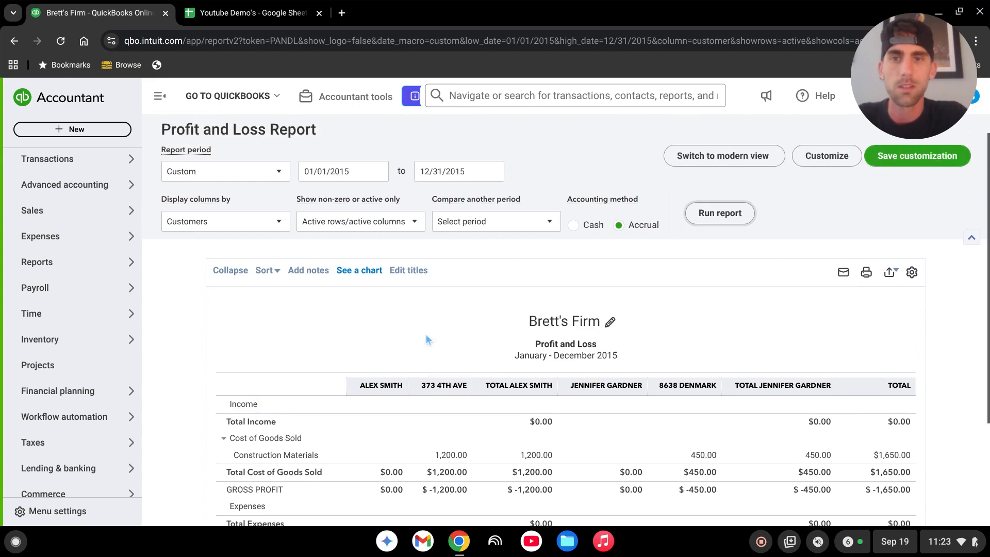
scroll(420, 336, "down", 2)
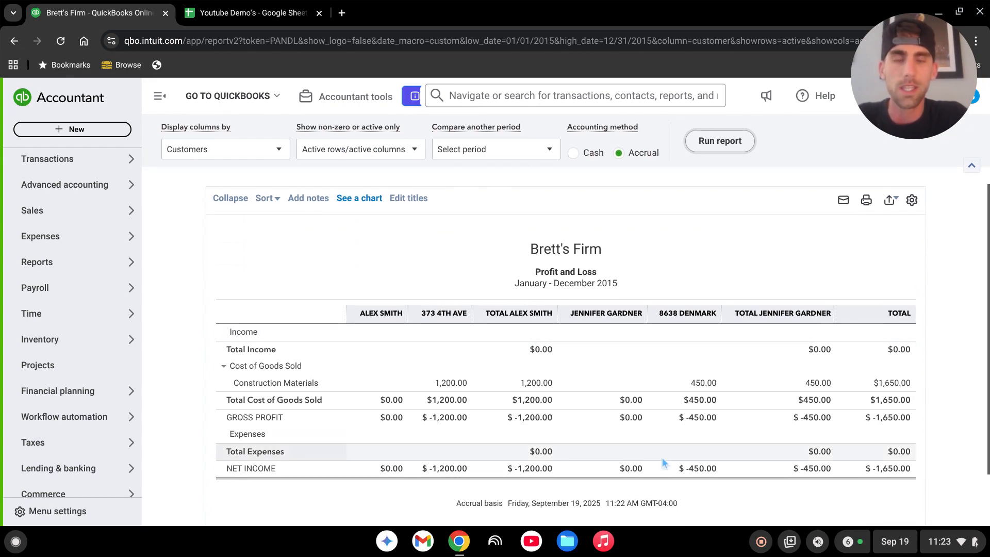
scroll(490, 420, "up", 2)
left_click(254, 227)
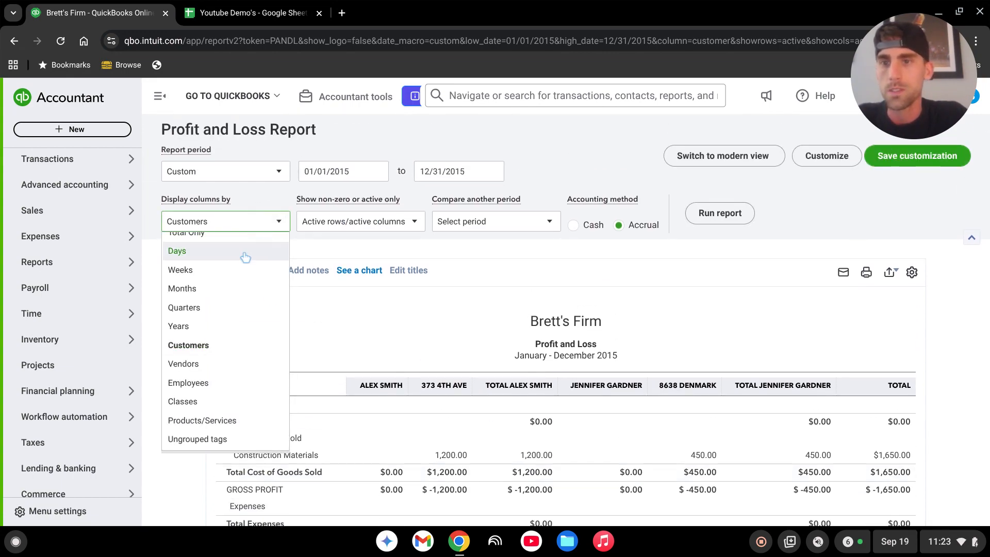
left_click(199, 407)
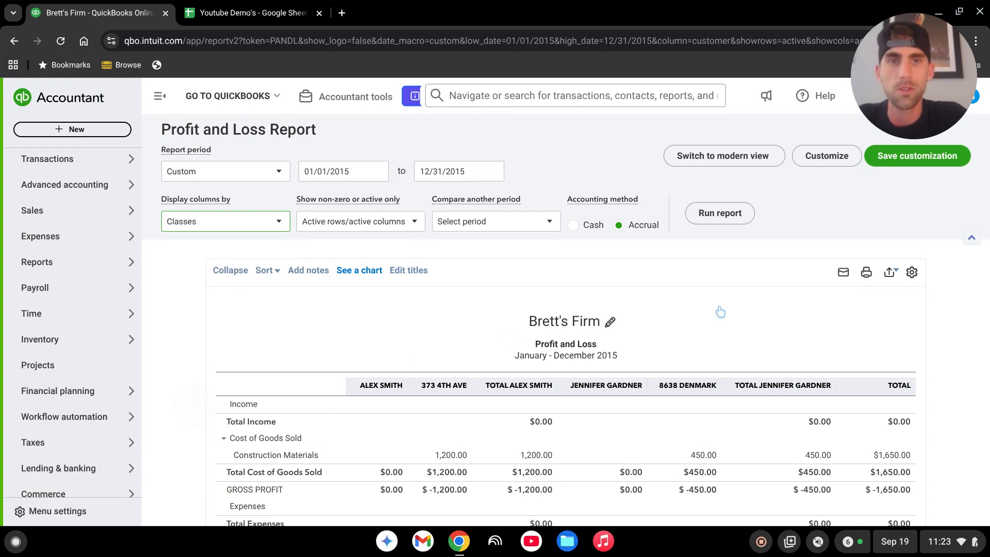
left_click(722, 213)
scroll(768, 273, "down", 3)
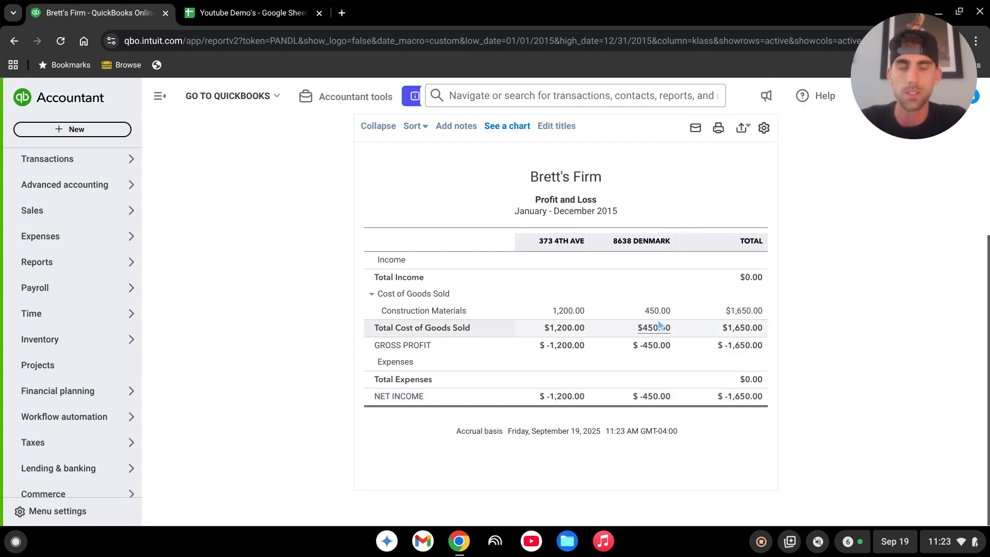
Open the Bank transactions page.
scroll(614, 272, "up", 2)
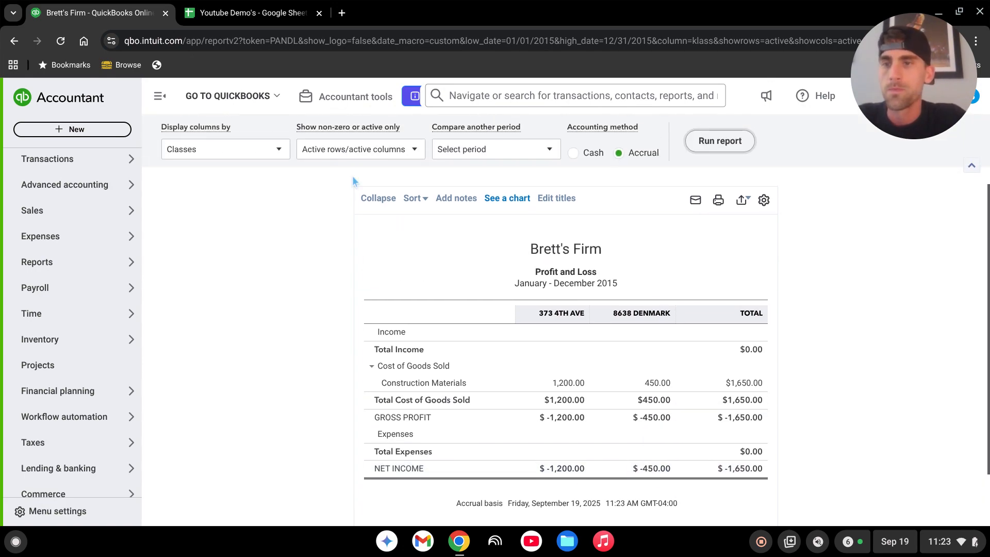
scroll(72, 371, "up", 4)
mouse_move(60, 338)
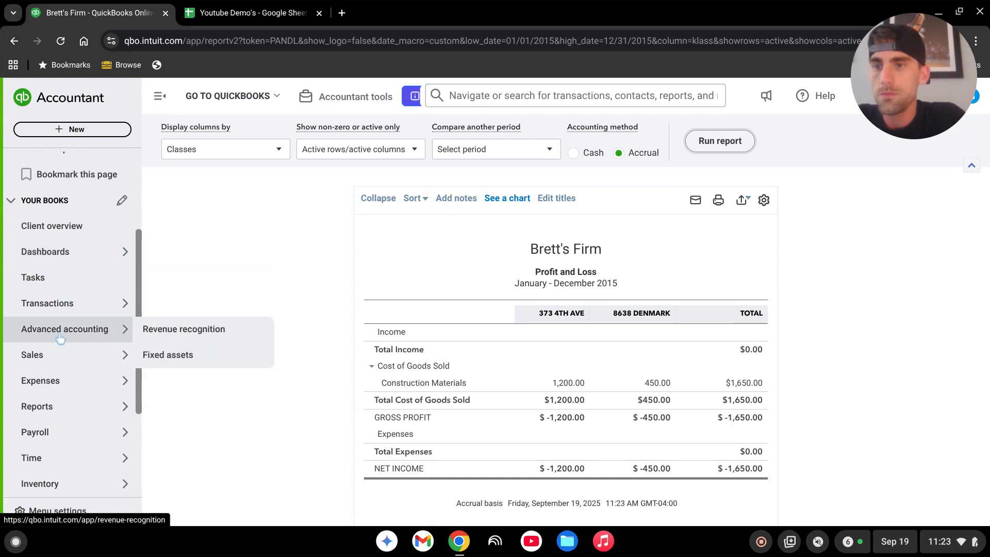
mouse_move(66, 310)
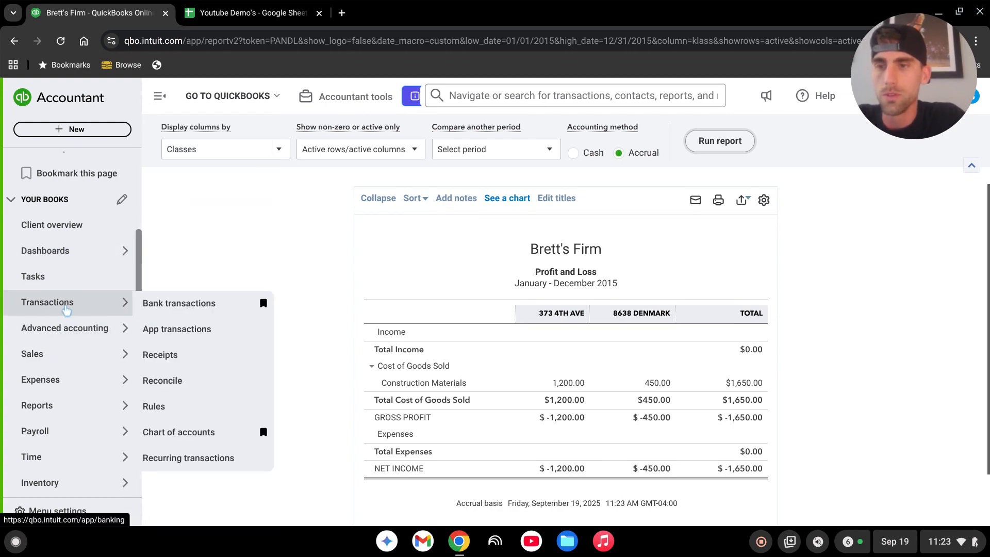
scroll(66, 310, "down", 2)
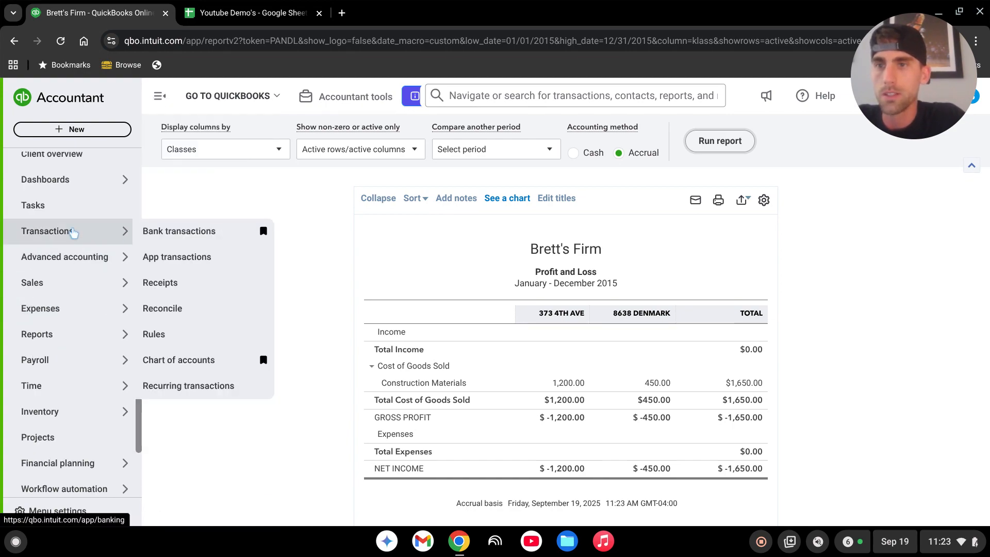
left_click(190, 232)
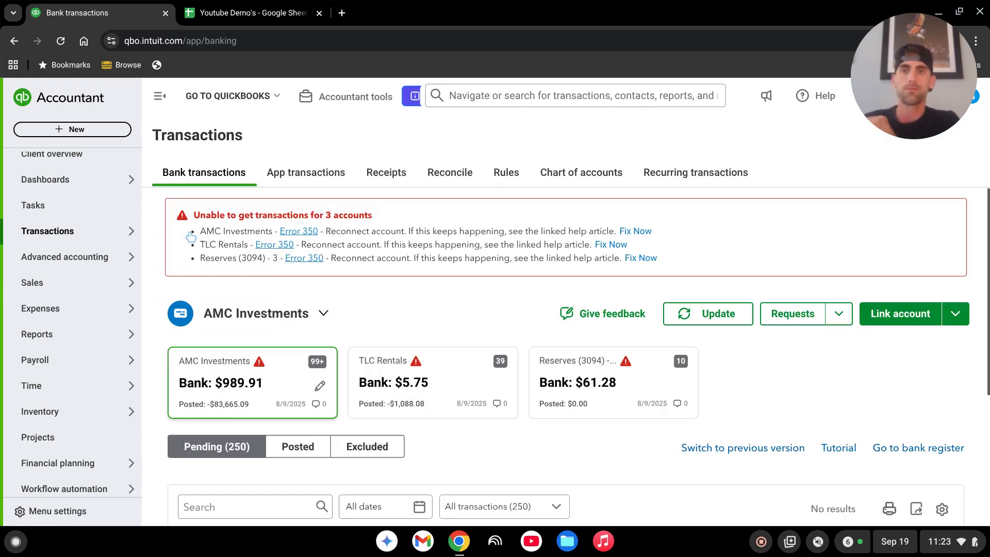
Open the 08/01/2015 Steve transaction and try to add Steves Grading as a new vendor.
scroll(290, 319, "down", 5)
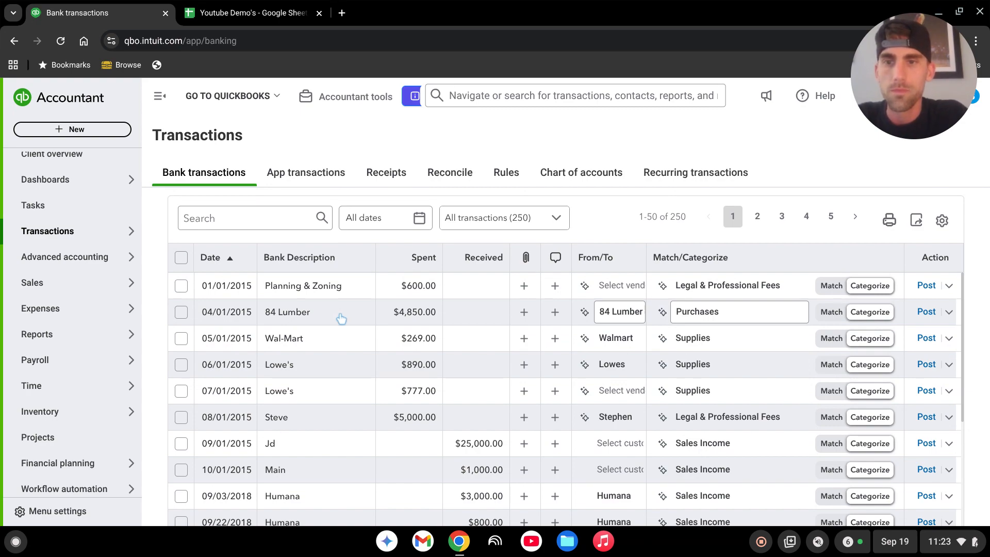
left_click(342, 421)
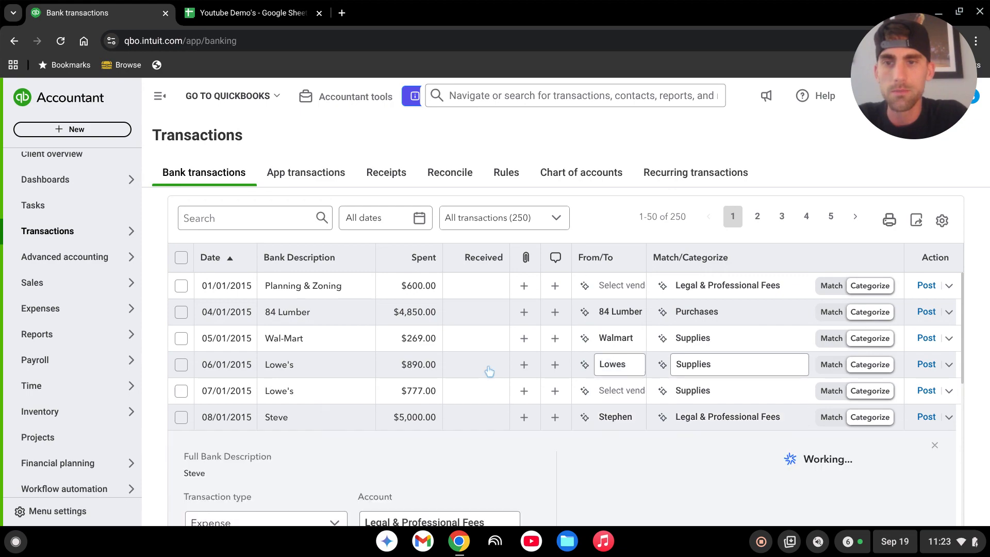
left_click(280, 369)
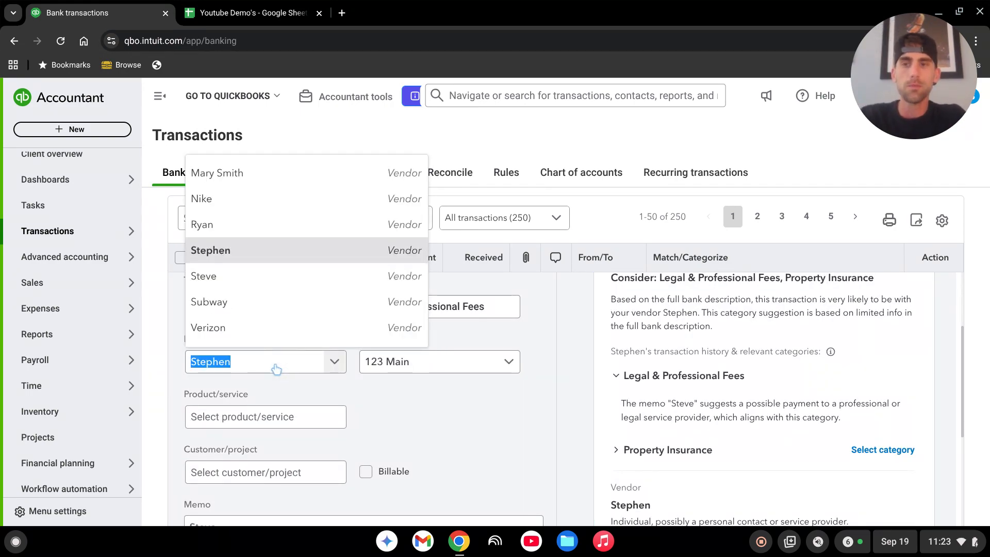
type("Ste")
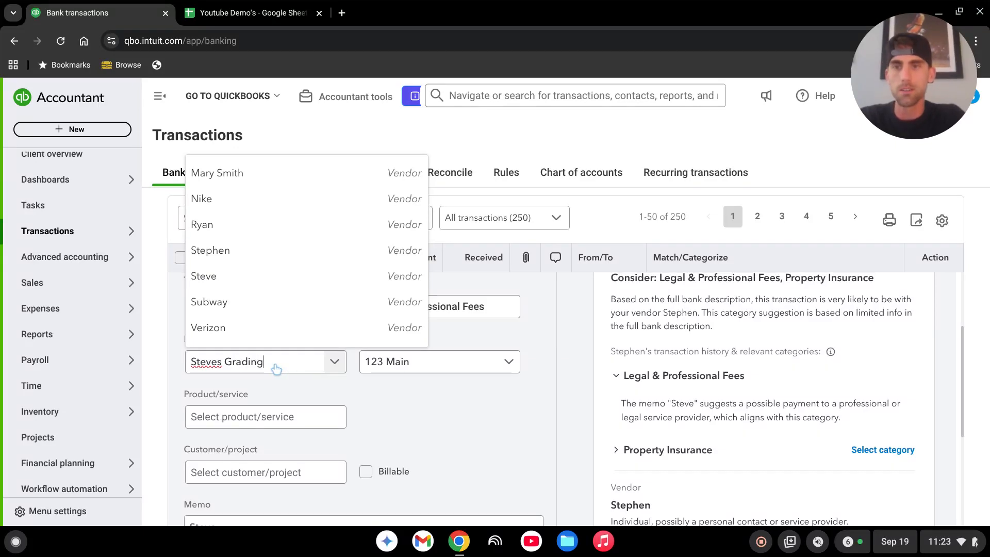
key("Return")
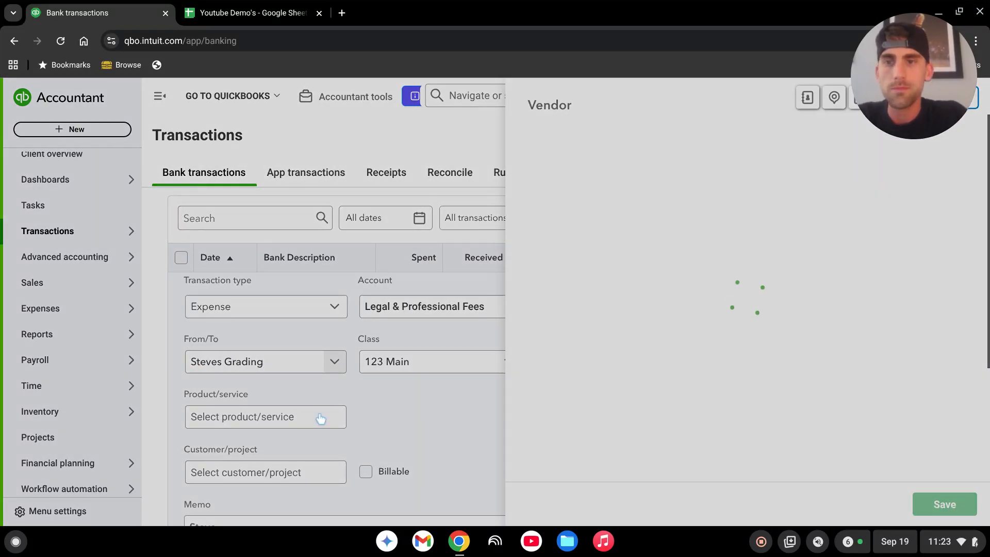
left_click(946, 505)
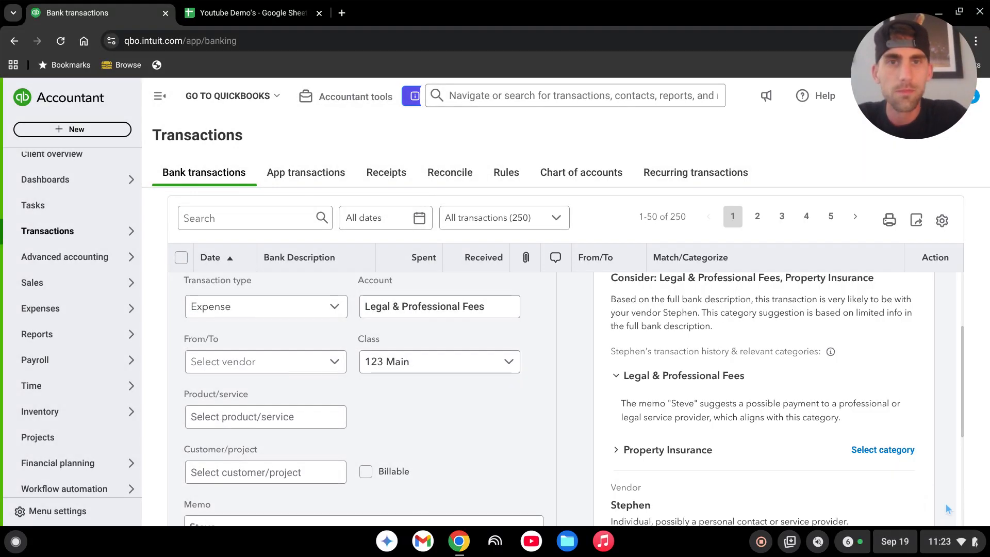
left_click(467, 366)
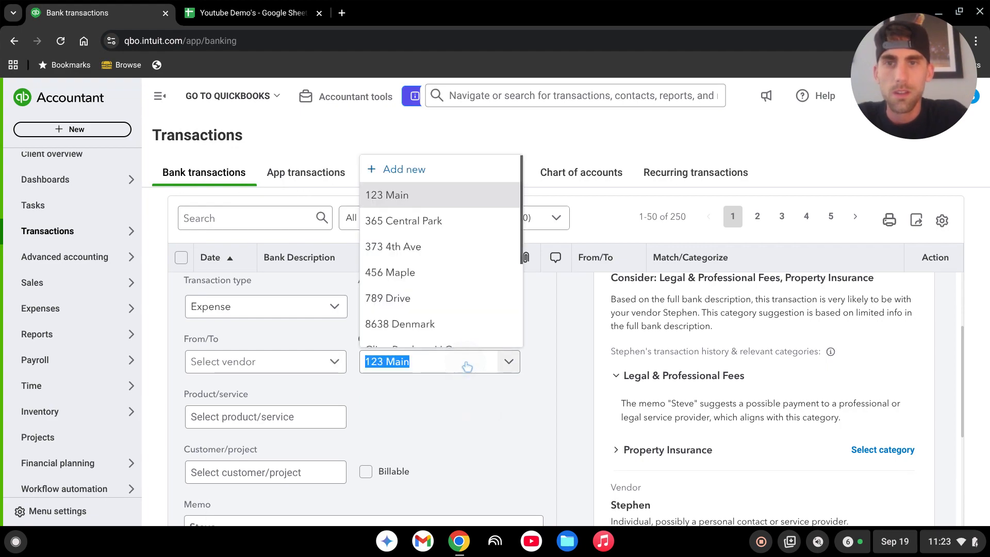
scroll(441, 243, "down", 1)
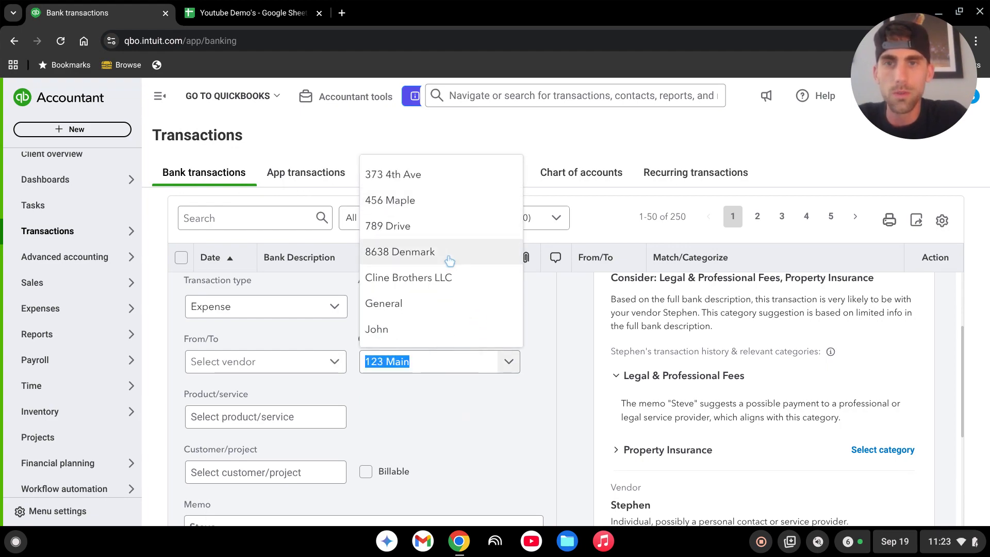
scroll(453, 300, "up", 1)
scroll(459, 222, "down", 1)
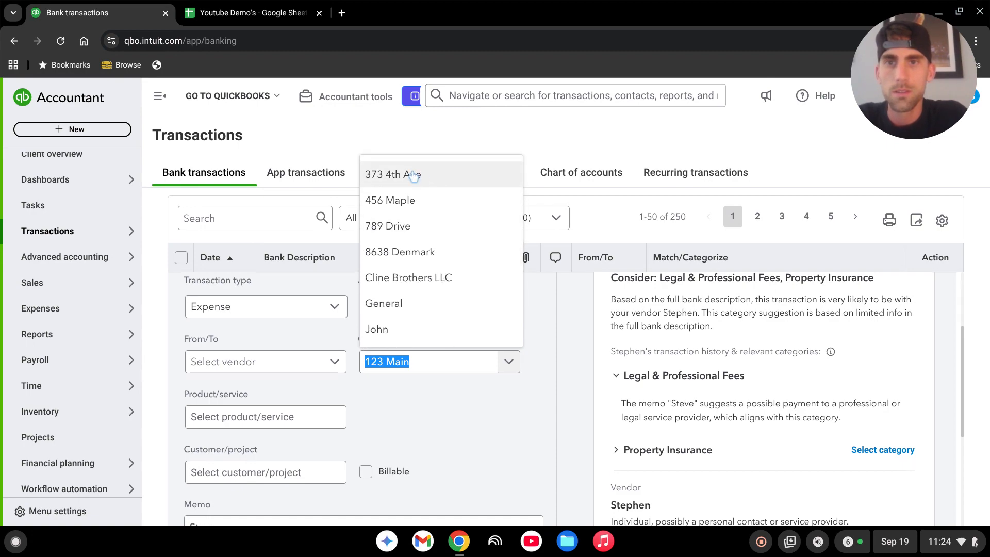
left_click(474, 421)
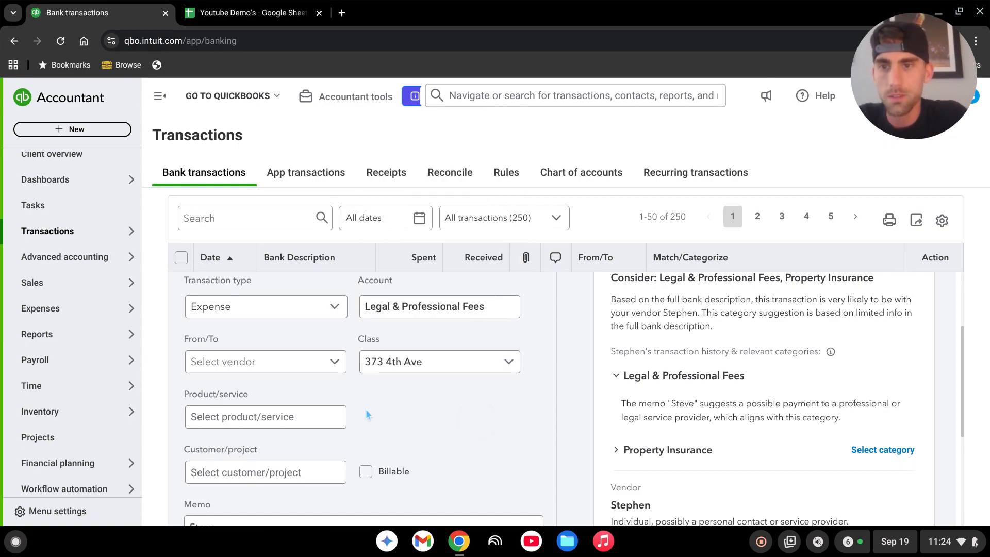
left_click(318, 424)
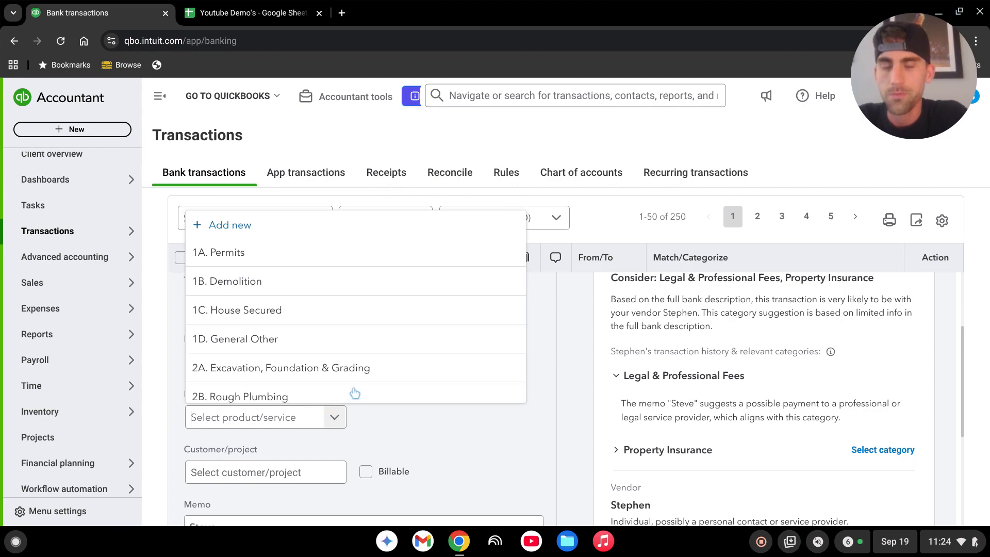
scroll(362, 309, "down", 2)
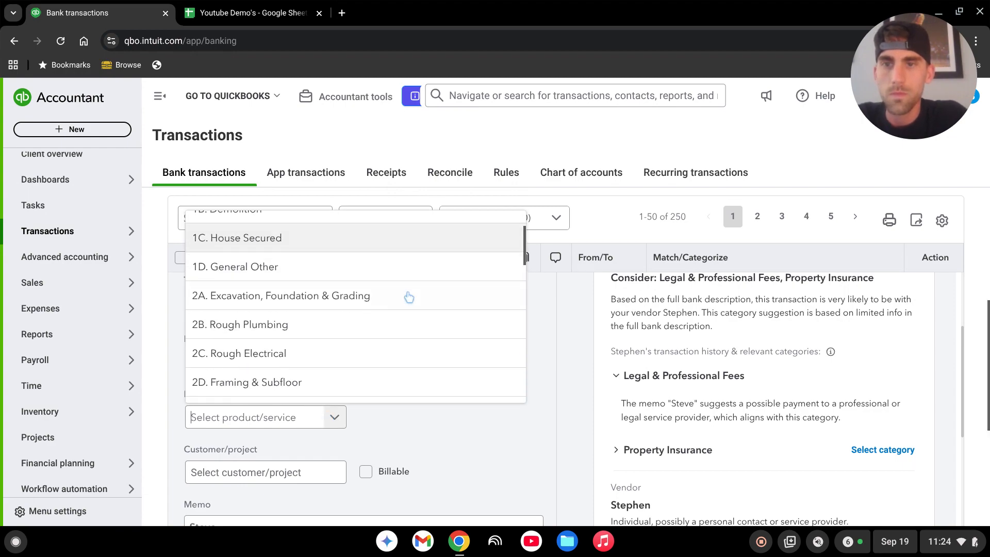
left_click(273, 299)
scroll(482, 410, "down", 2)
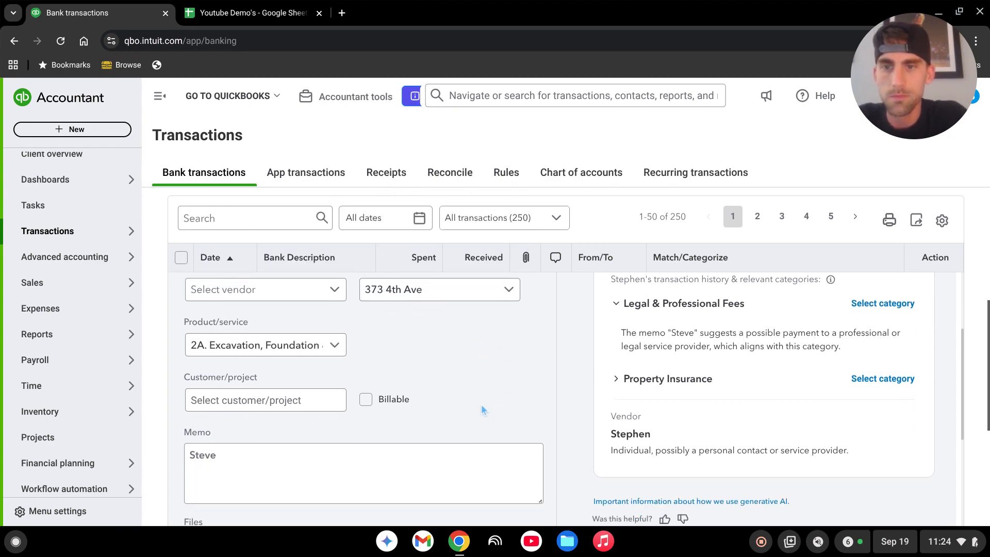
left_click(332, 406)
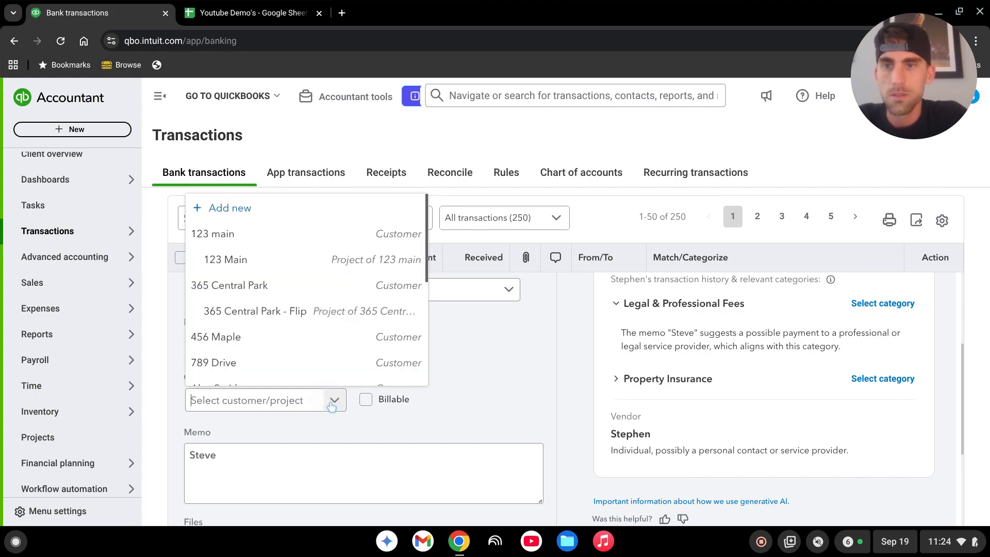
scroll(307, 250, "down", 3)
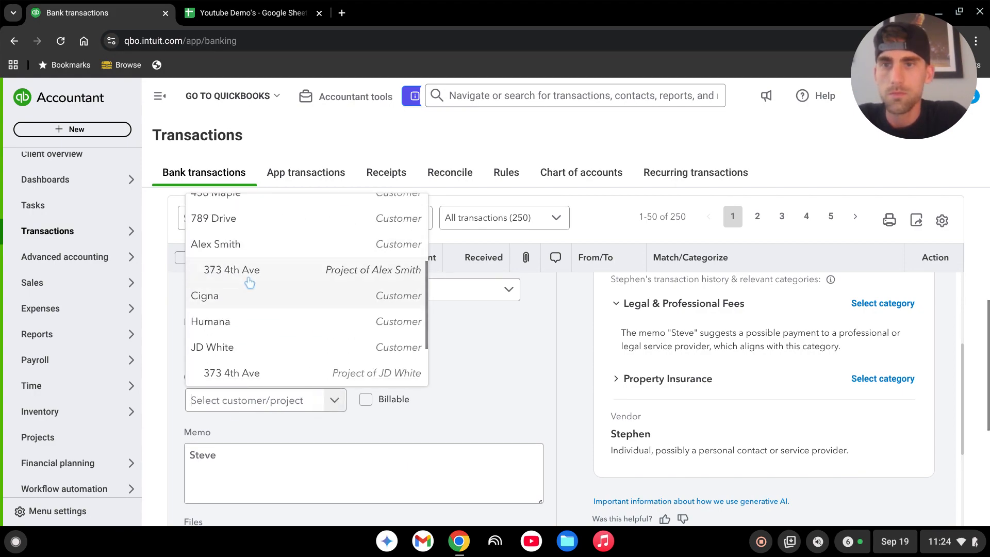
left_click(310, 269)
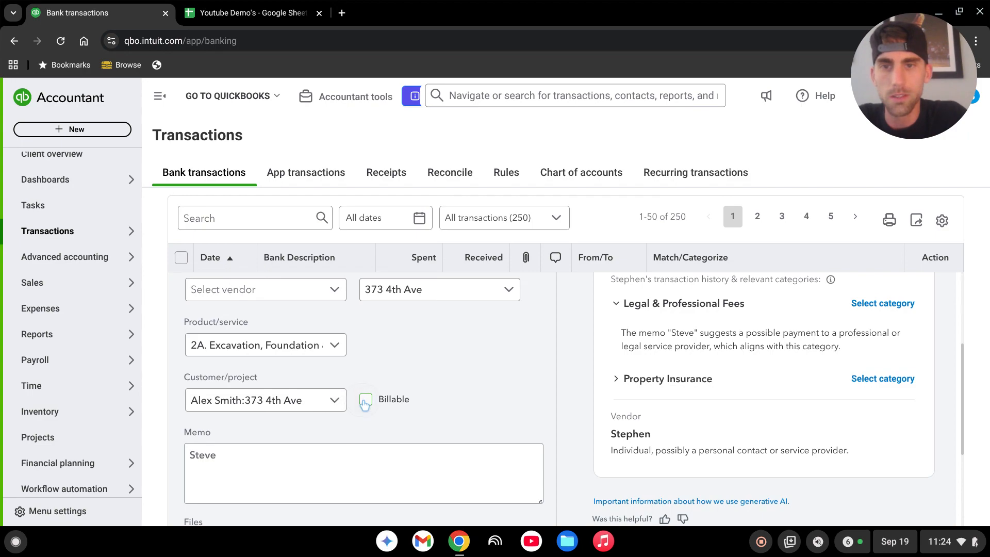
Post the categorized Steve transaction.
scroll(521, 417, "up", 3)
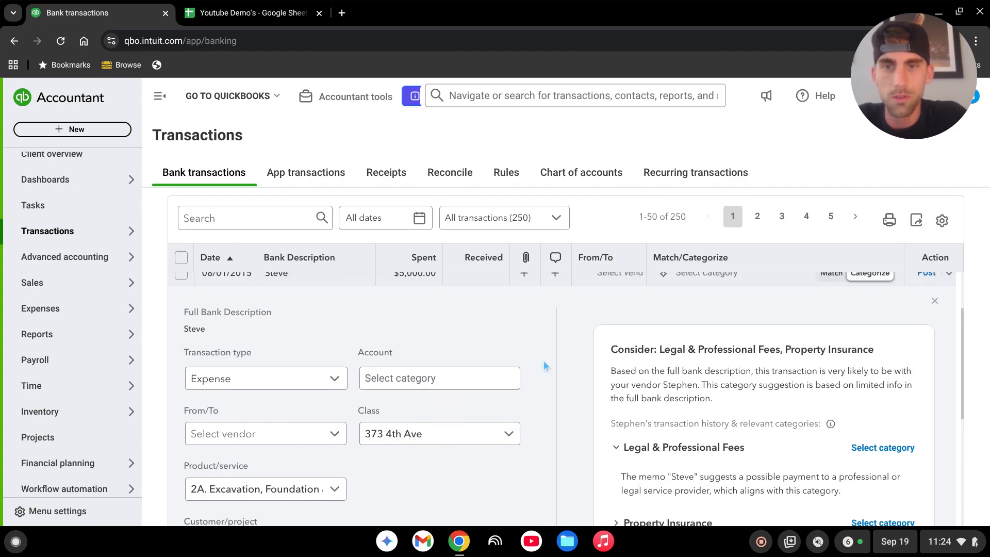
scroll(544, 362, "down", 3)
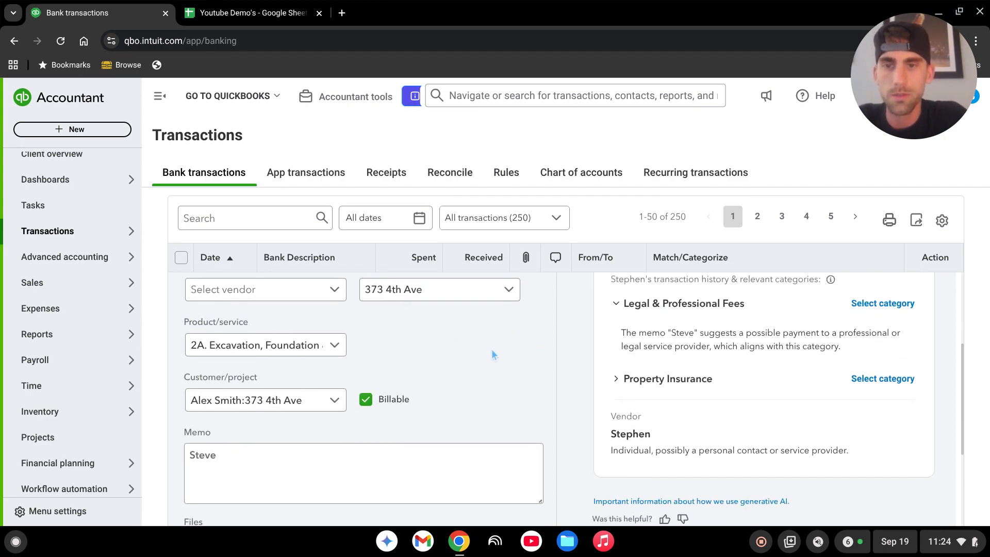
scroll(493, 355, "down", 3)
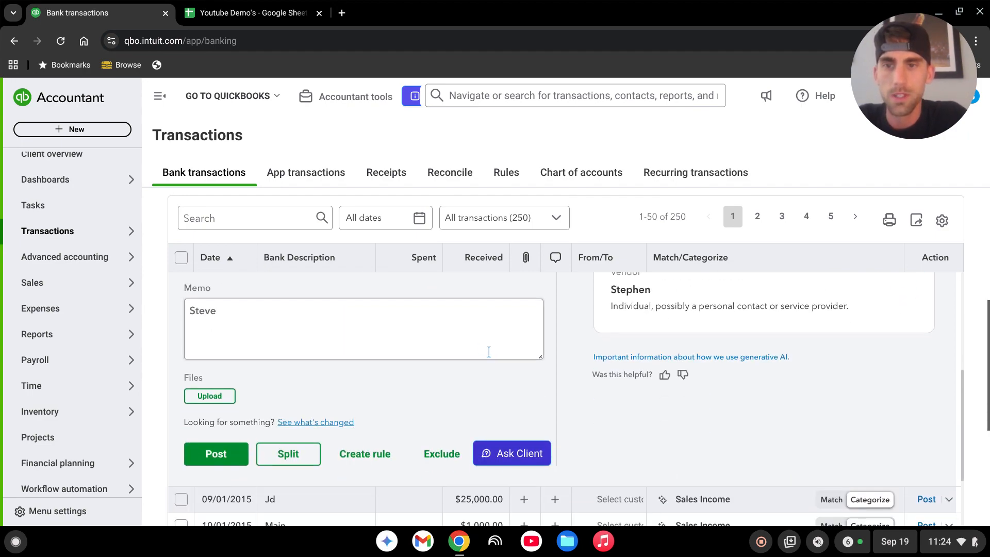
left_click(217, 460)
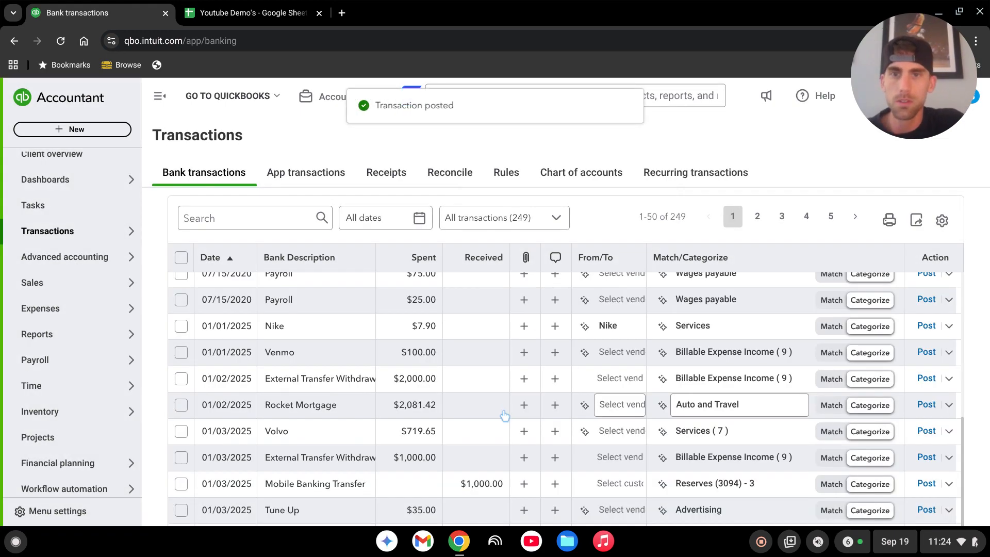
Open the 06/01/2015 Lowe's transaction for categorizing.
scroll(504, 411, "up", 5)
scroll(394, 421, "up", 10)
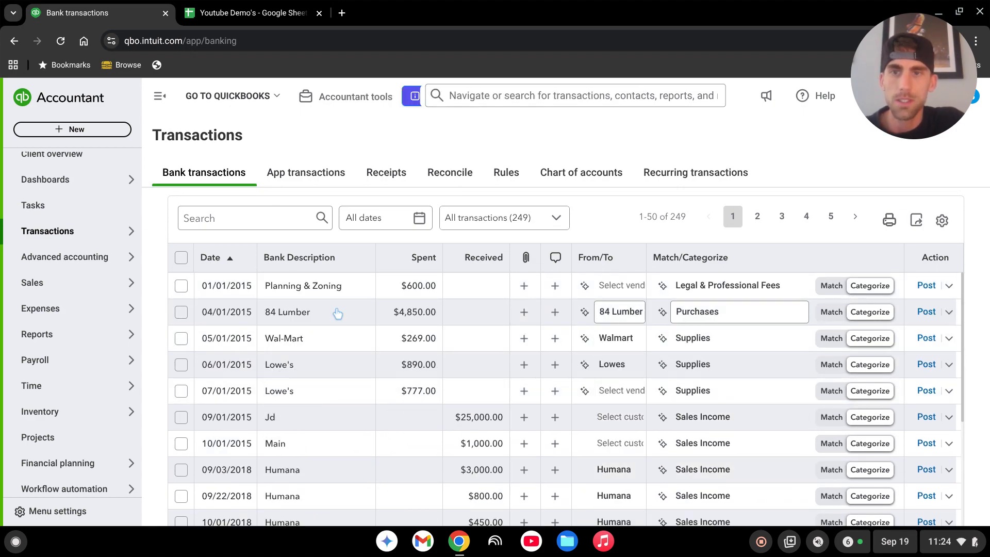
left_click(335, 368)
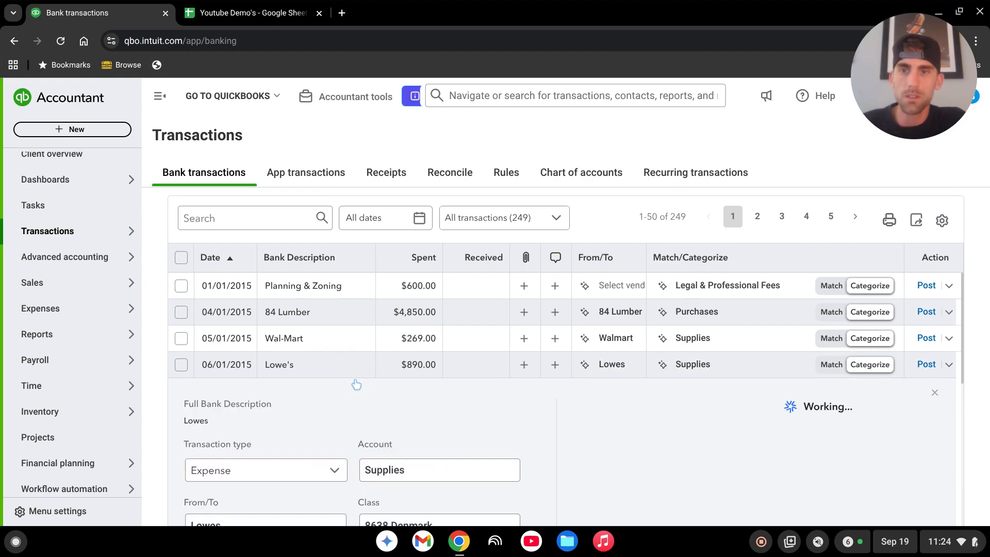
scroll(441, 364, "down", 3)
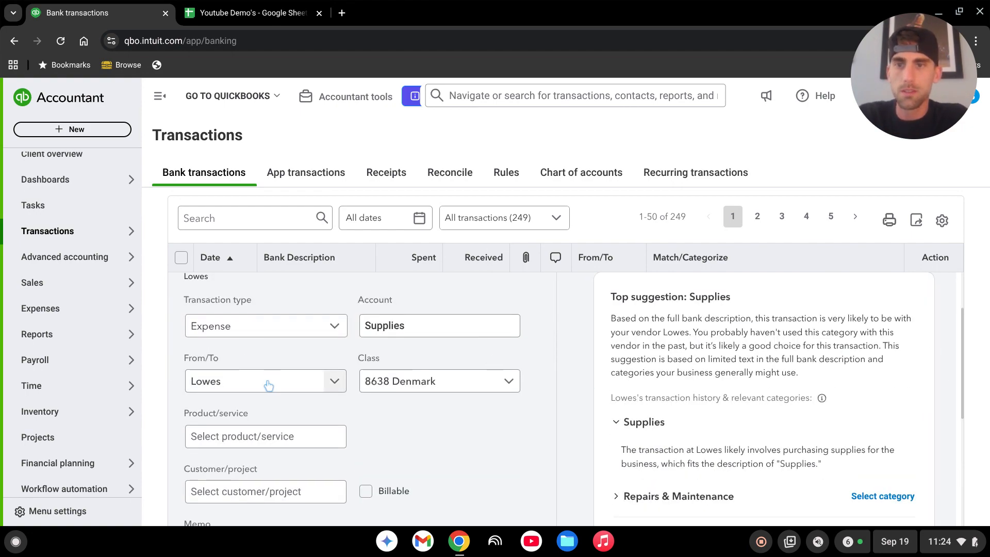
left_click(488, 384)
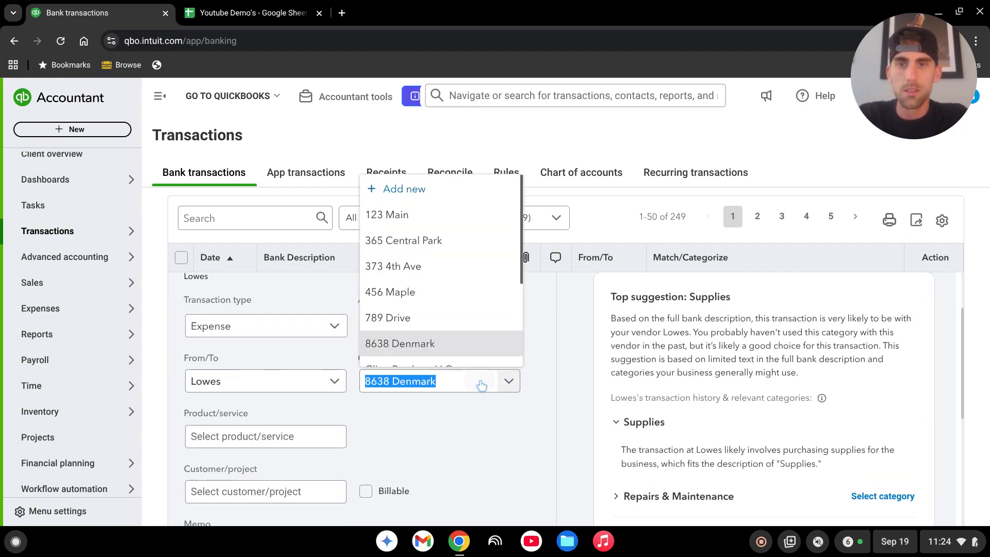
left_click(432, 335)
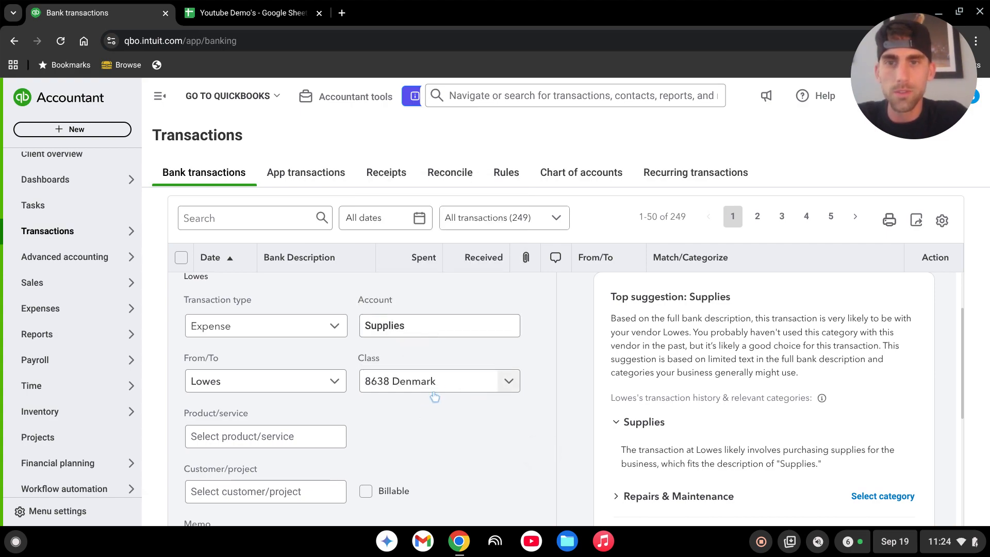
scroll(498, 346, "down", 2)
left_click(272, 364)
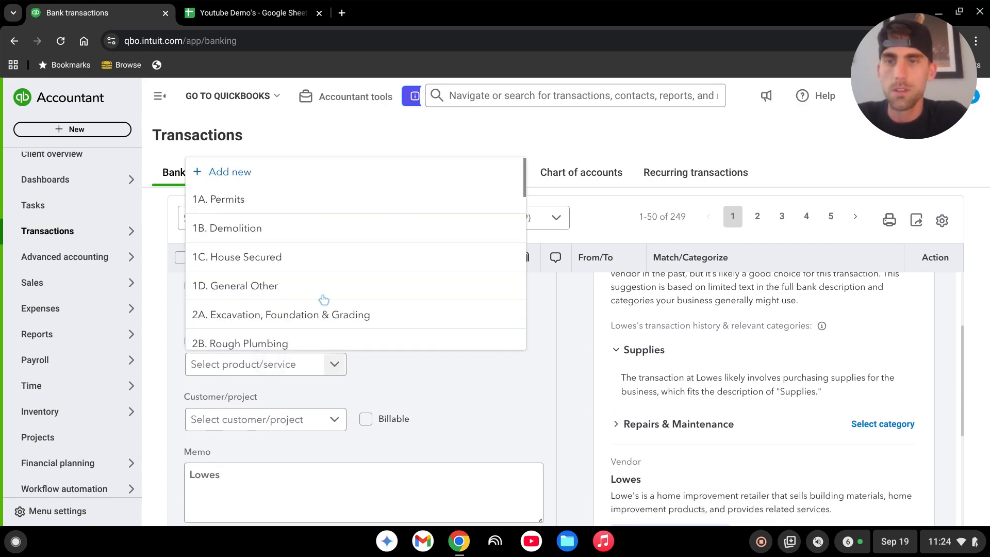
scroll(320, 232, "down", 3)
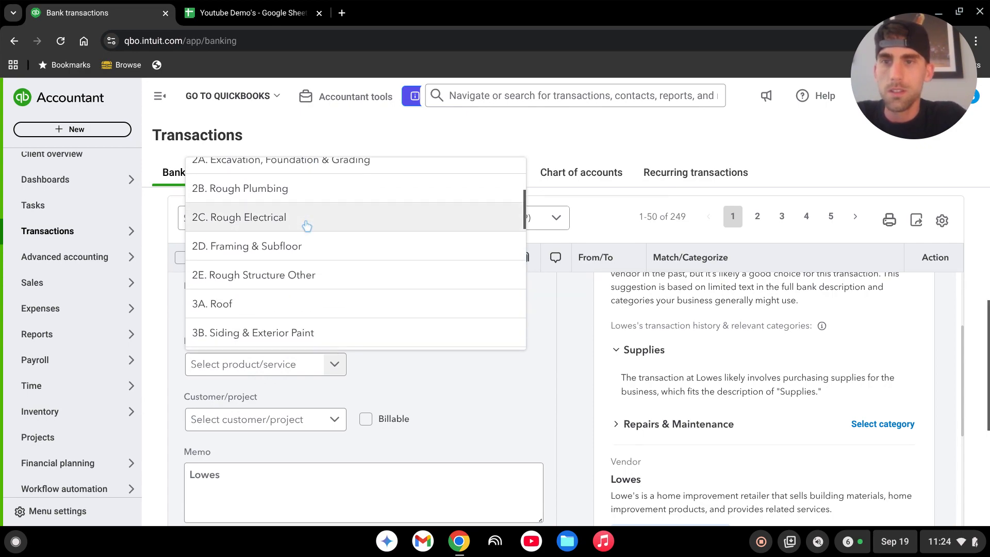
scroll(307, 226, "down", 5)
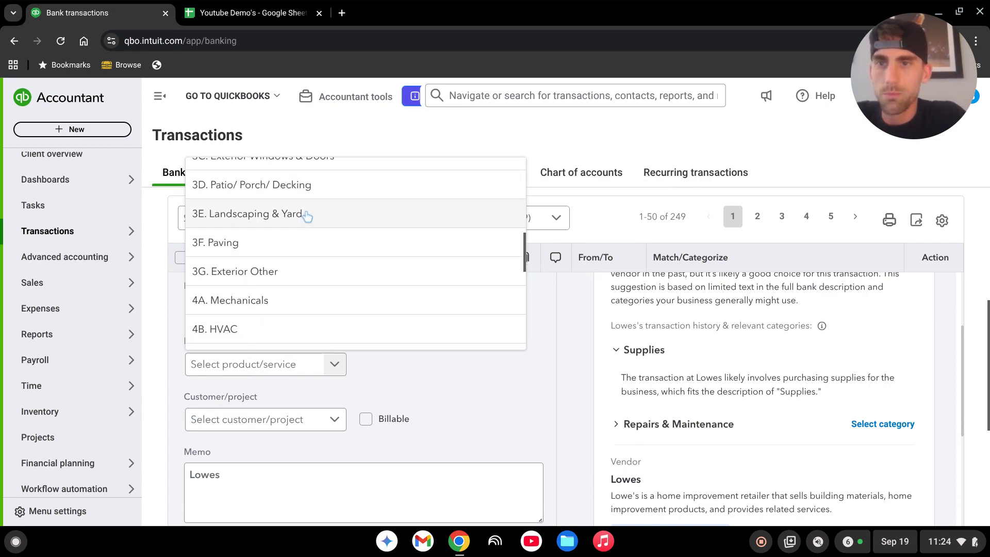
left_click(268, 221)
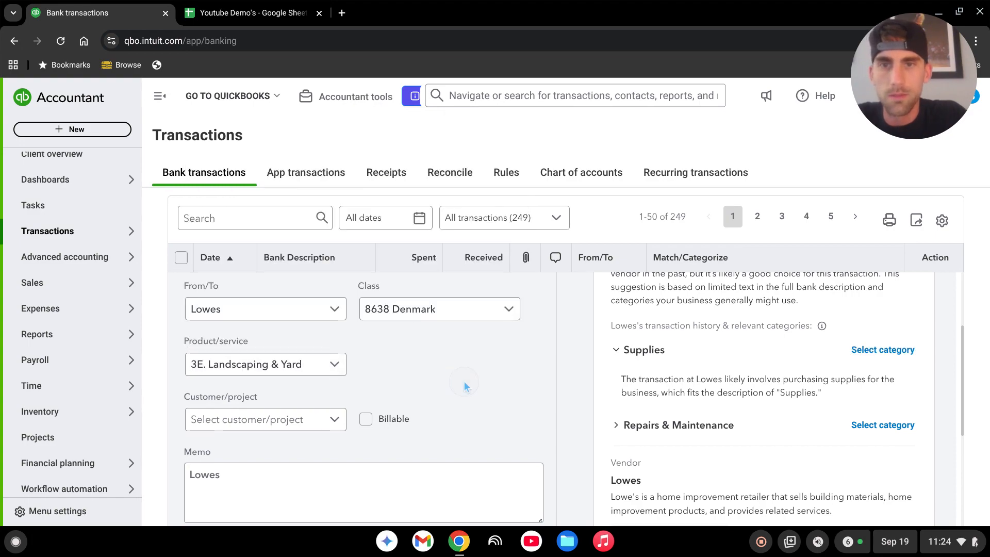
scroll(453, 384, "down", 2)
left_click(322, 355)
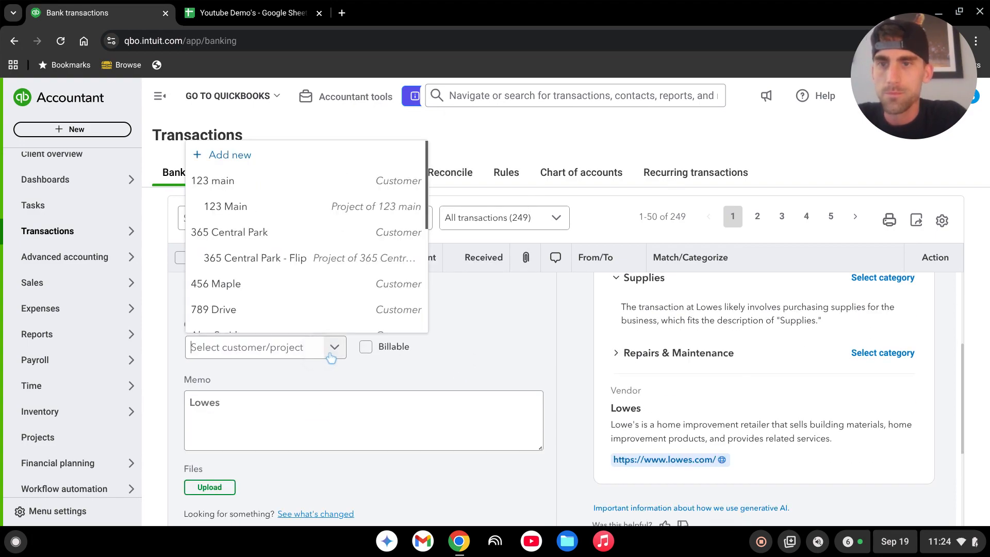
scroll(312, 212, "down", 4)
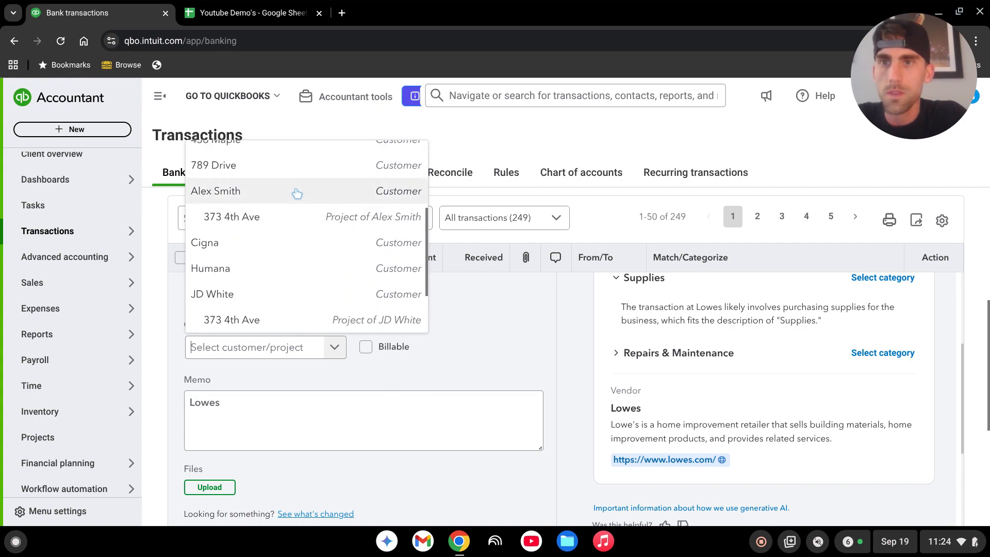
scroll(303, 201, "down", 1)
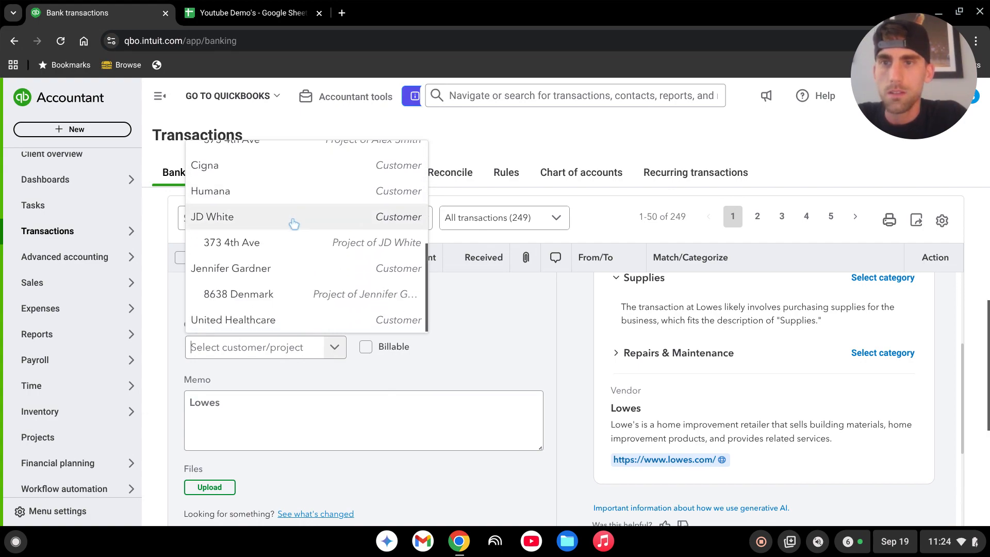
left_click(288, 300)
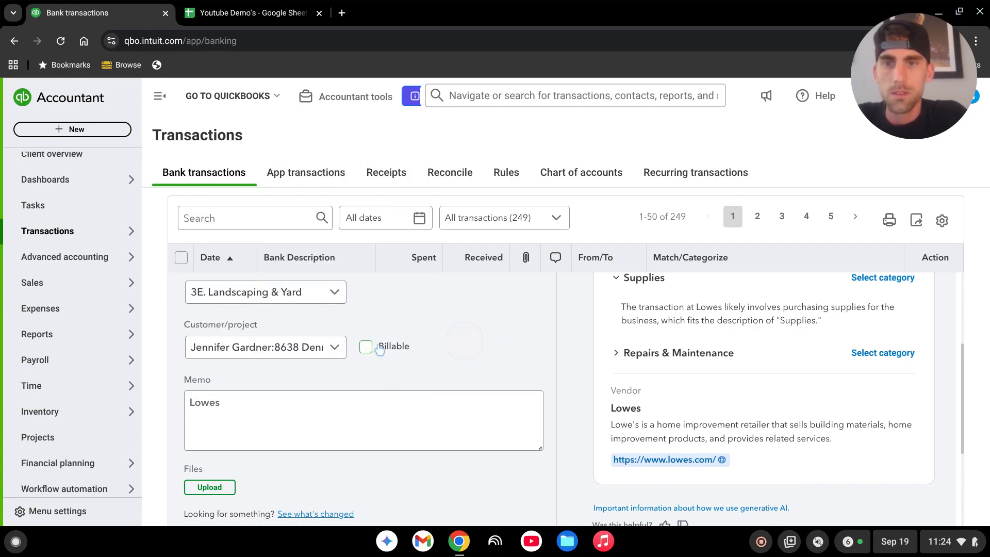
Post the categorized Lowe's transaction.
scroll(407, 400, "down", 3)
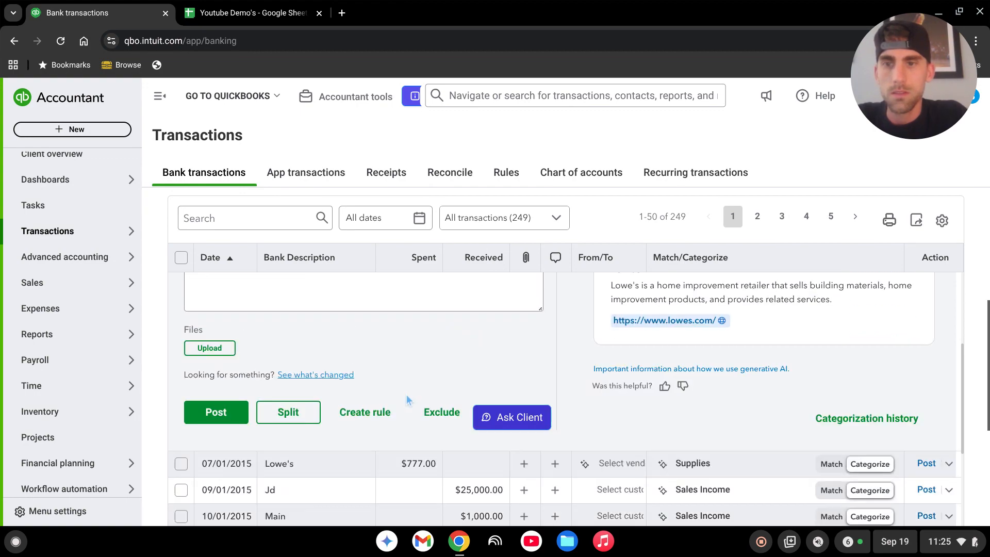
left_click(216, 411)
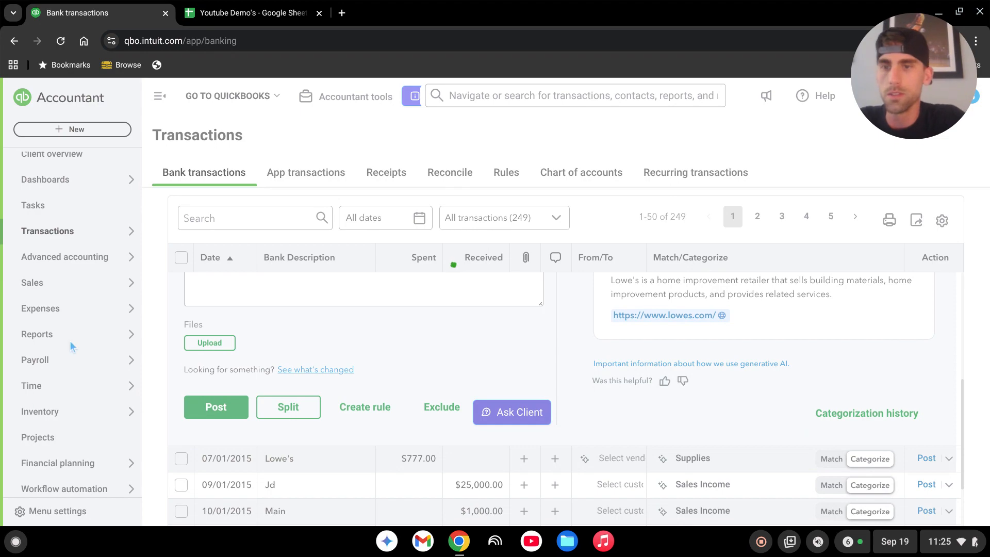
scroll(72, 319, "down", 2)
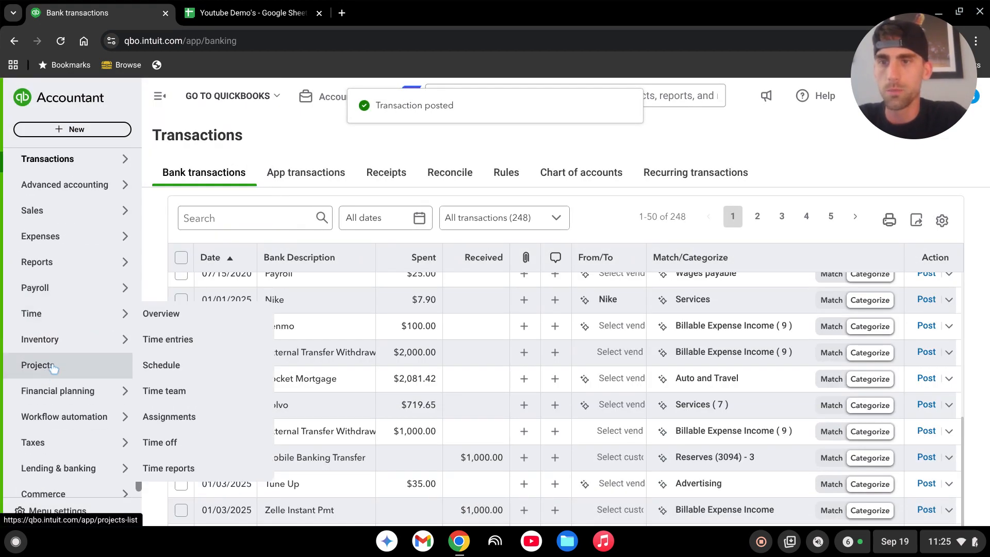
left_click(53, 367)
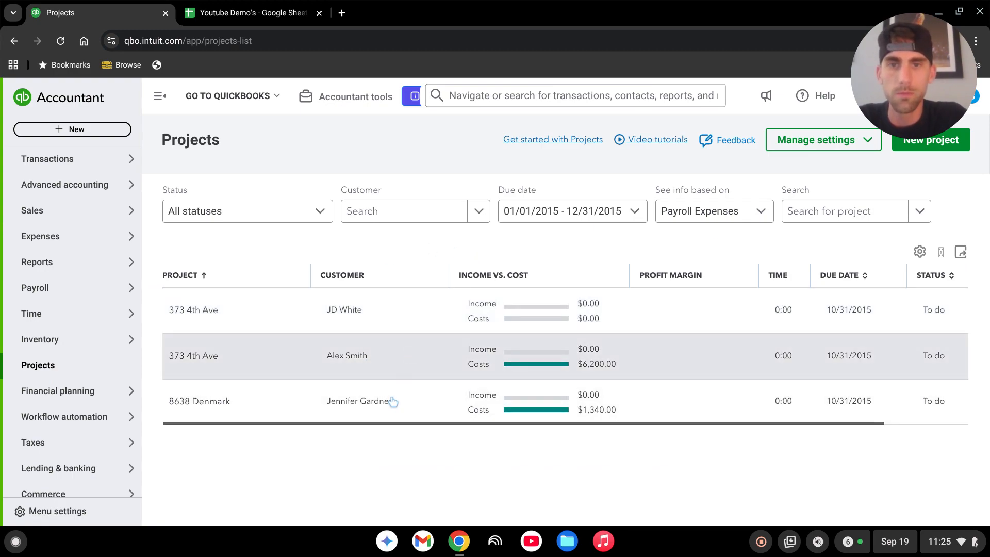
left_click(392, 402)
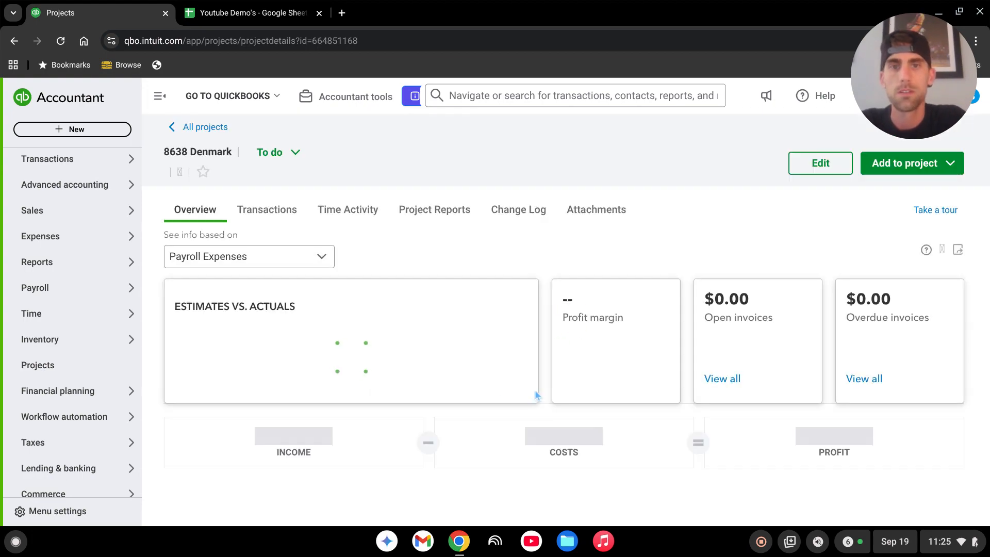
scroll(411, 445, "down", 3)
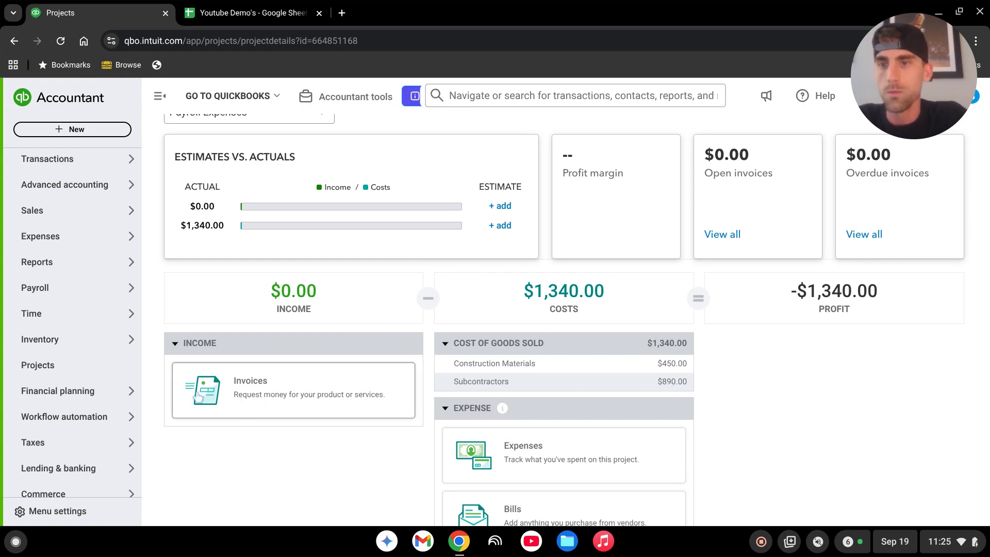
Open the Profit and Loss - 2015 custom report and drill into the Construction Materials amount.
mouse_move(41, 261)
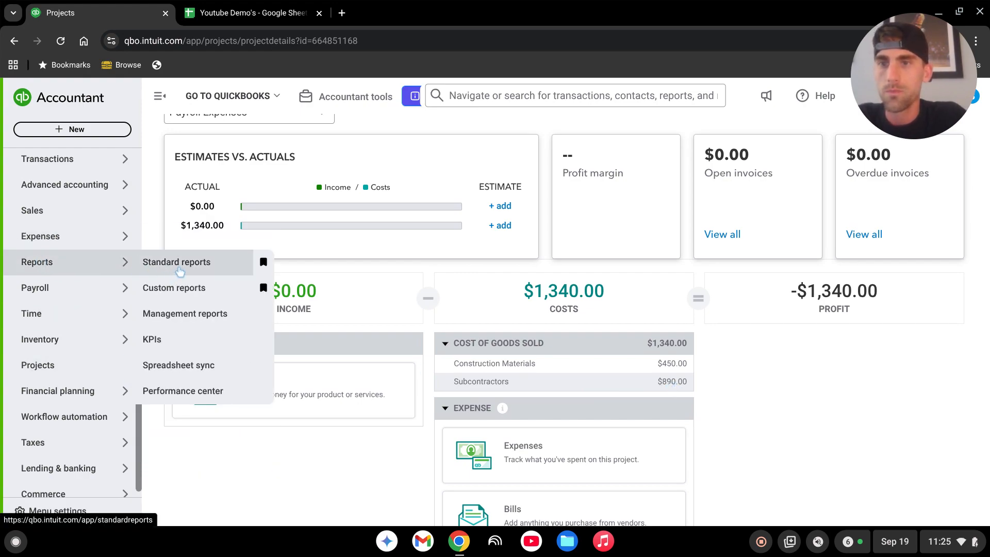
left_click(181, 288)
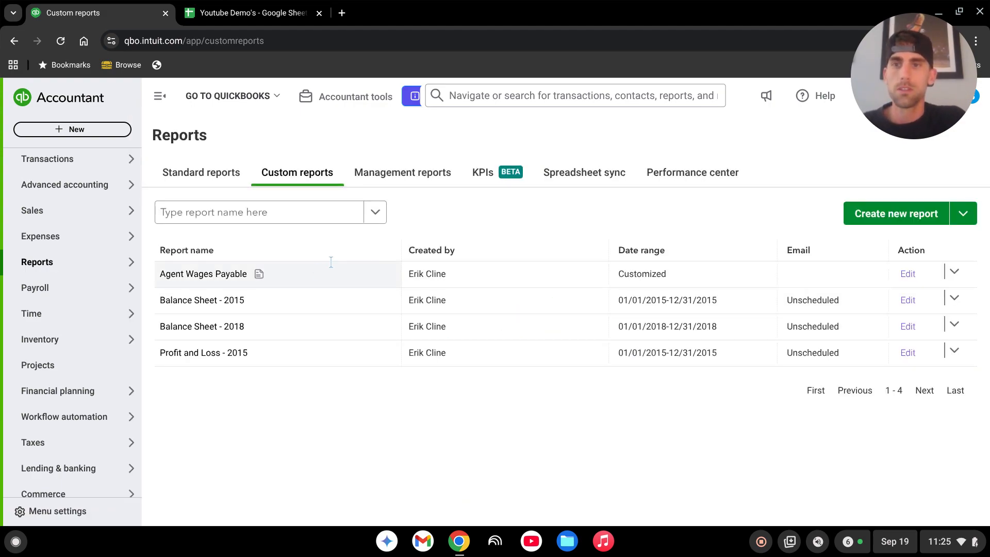
left_click(224, 360)
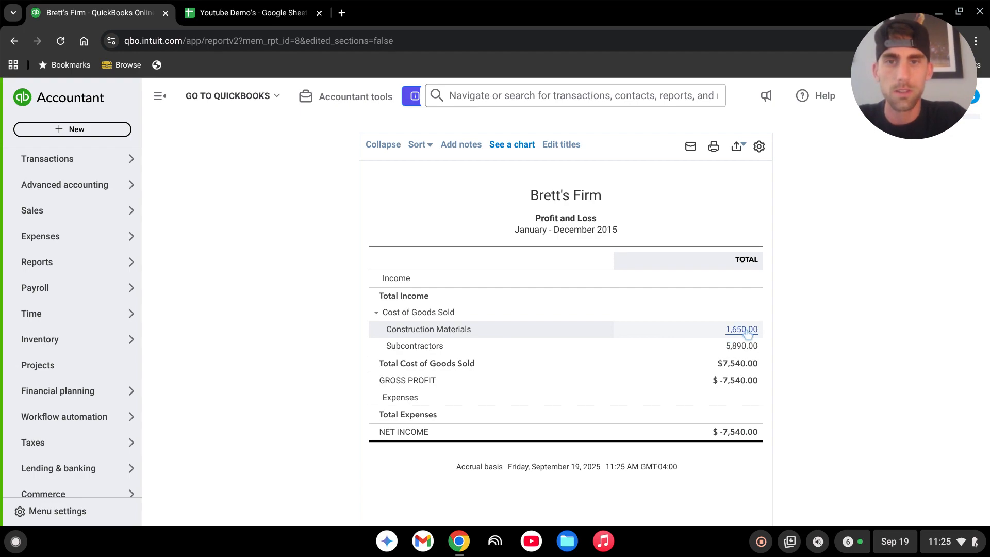
left_click(743, 330)
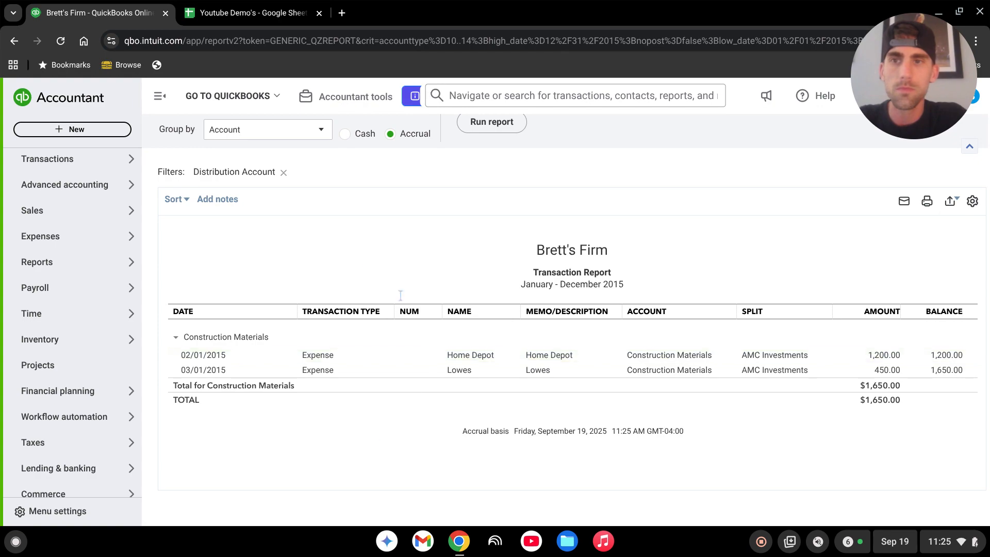
Regroup the Construction Materials transaction report by Product/Service and rerun it.
scroll(303, 289, "up", 3)
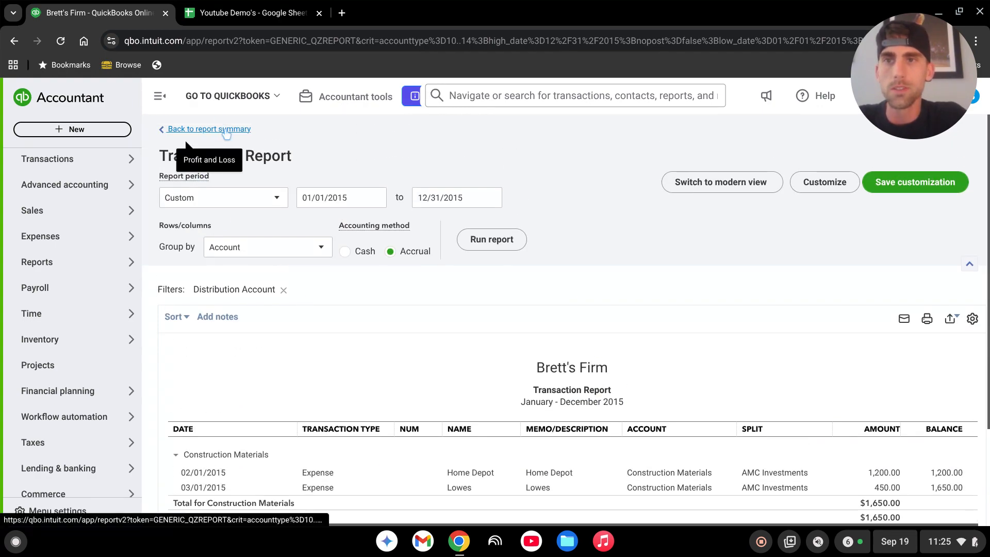
scroll(264, 309, "down", 3)
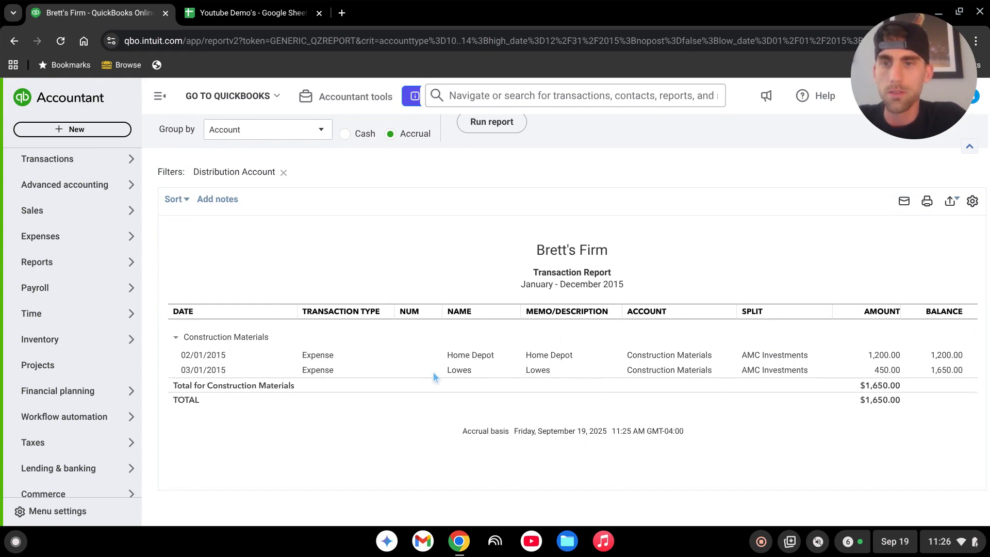
scroll(404, 366, "up", 2)
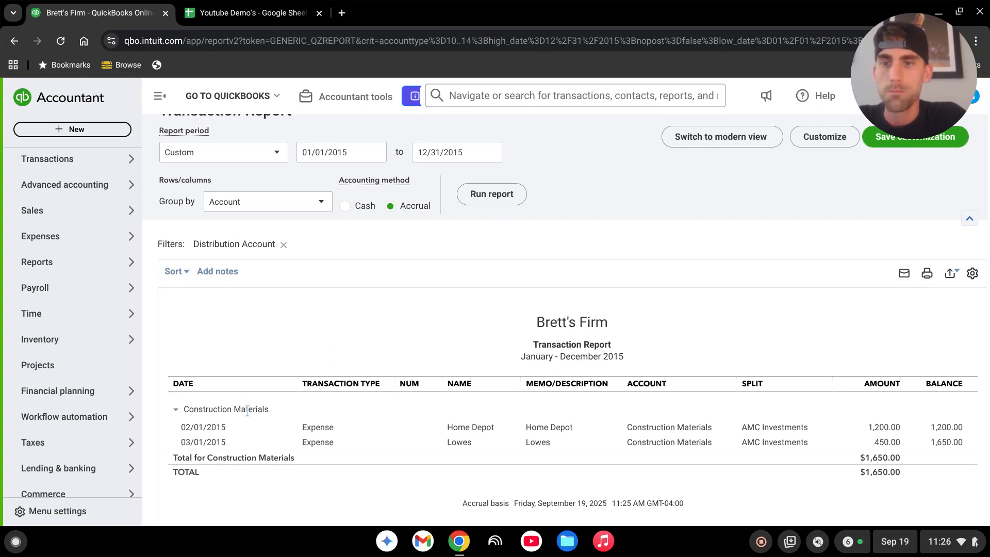
scroll(392, 398, "down", 2)
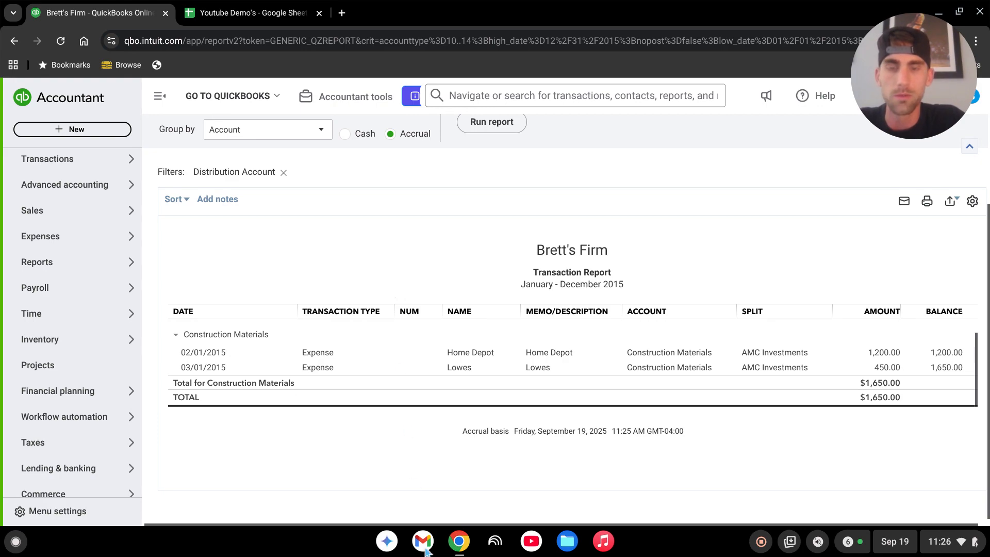
scroll(356, 466, "up", 2)
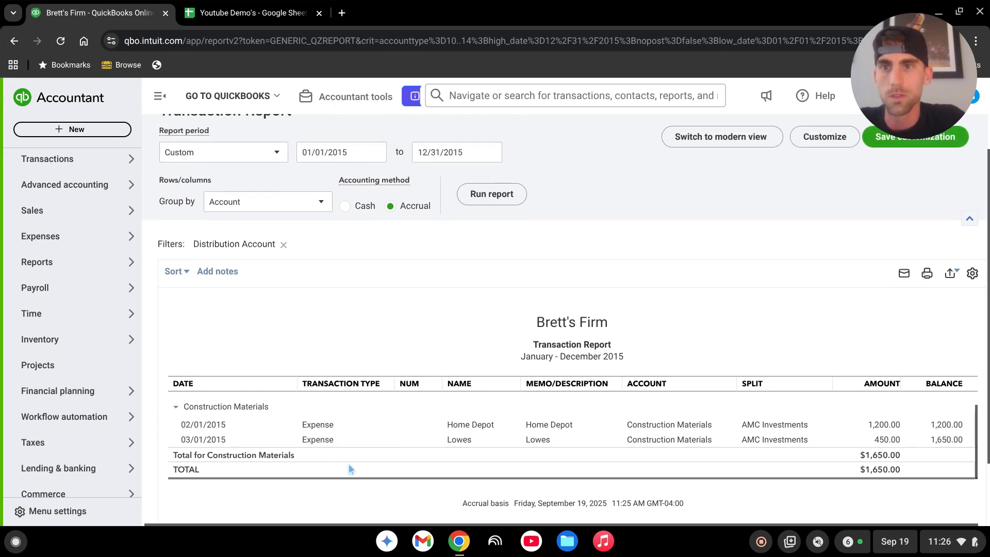
left_click(304, 207)
left_click(272, 364)
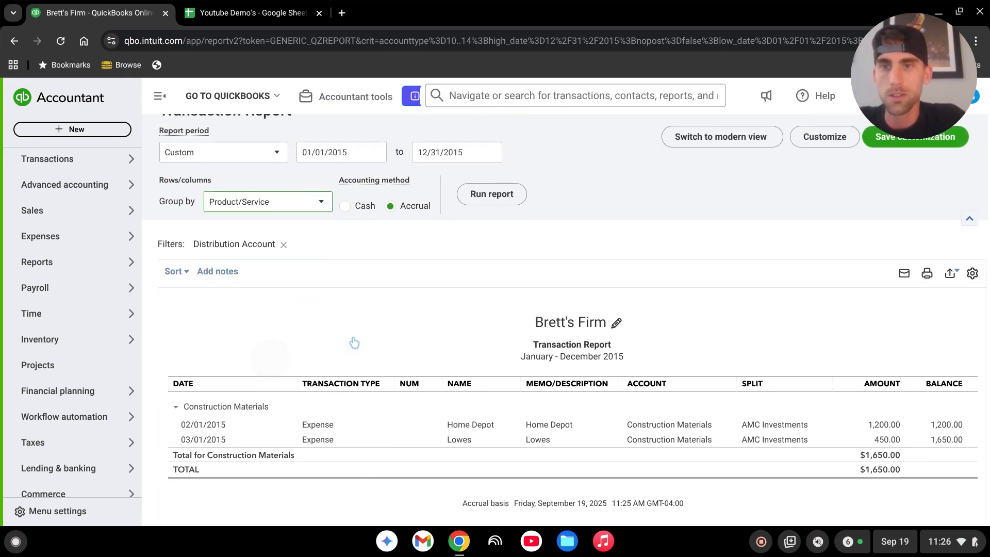
left_click(498, 194)
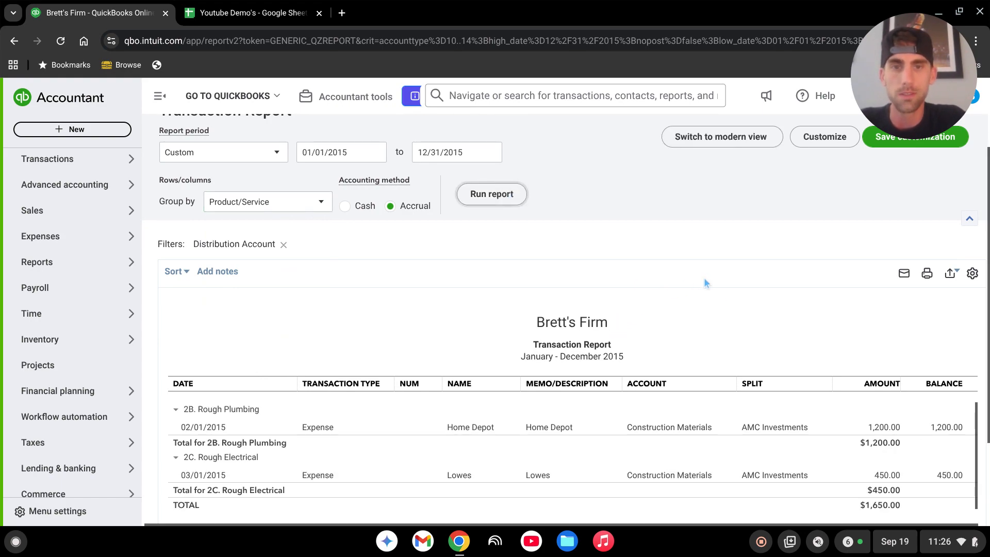
Compare the grouped report against the product/service list in the Google Sheets spreadsheet.
scroll(586, 265, "down", 2)
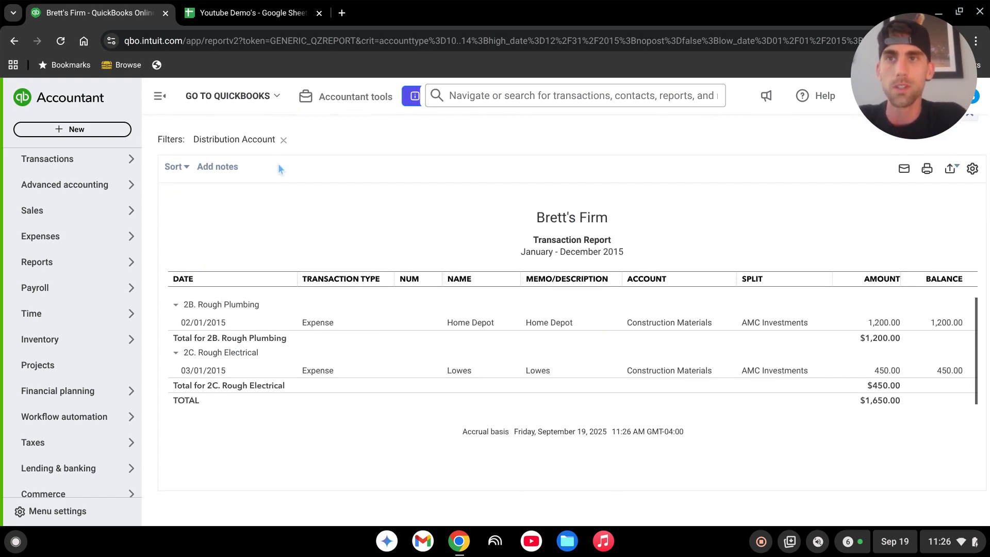
left_click(276, 12)
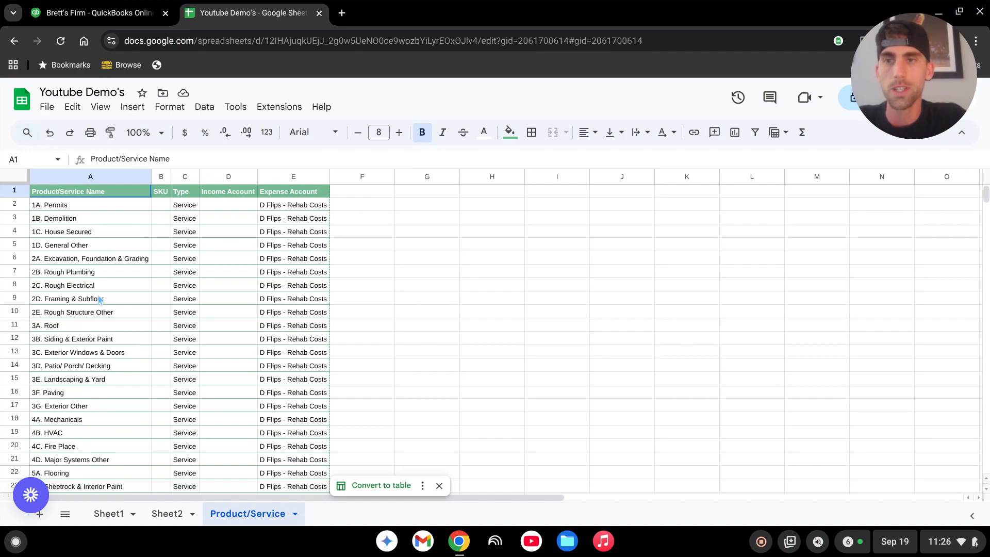
left_click(118, 13)
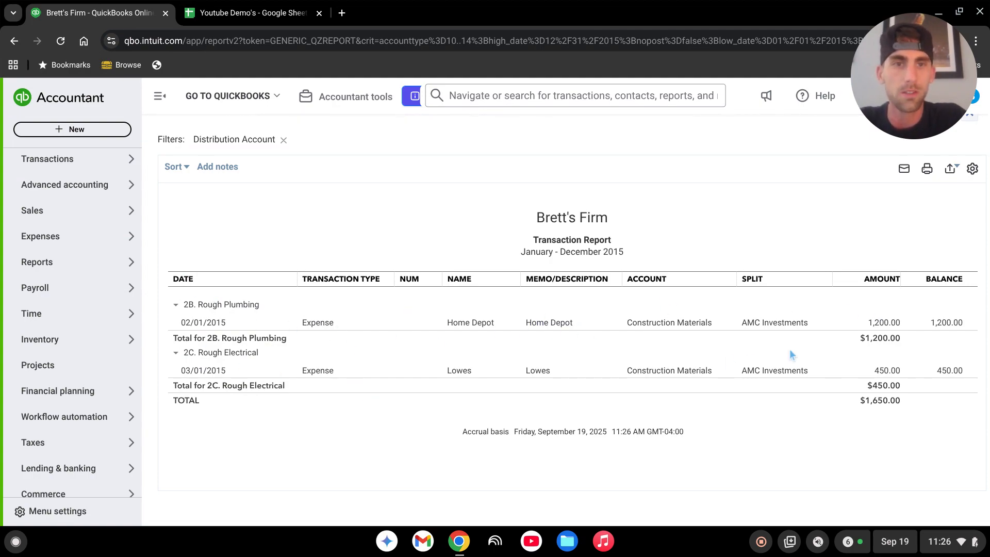
Return to the Profit and Loss report summary and review its totals.
scroll(516, 397, "up", 2)
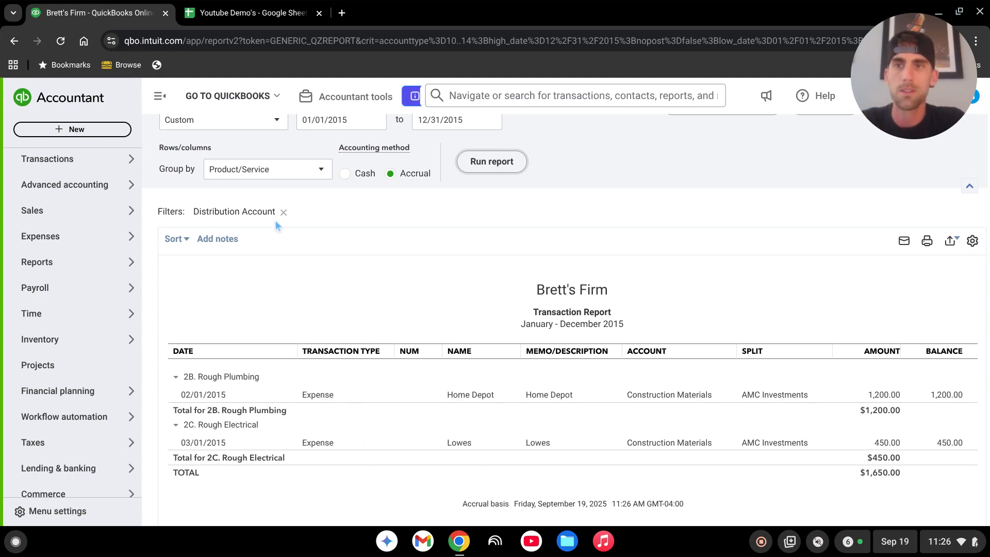
scroll(277, 226, "up", 3)
left_click(201, 129)
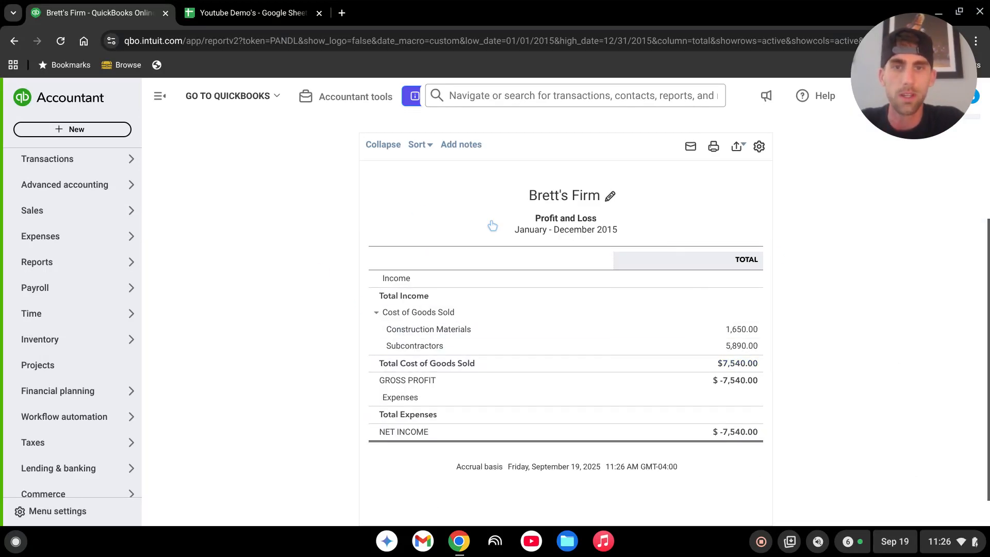
scroll(531, 307, "down", 2)
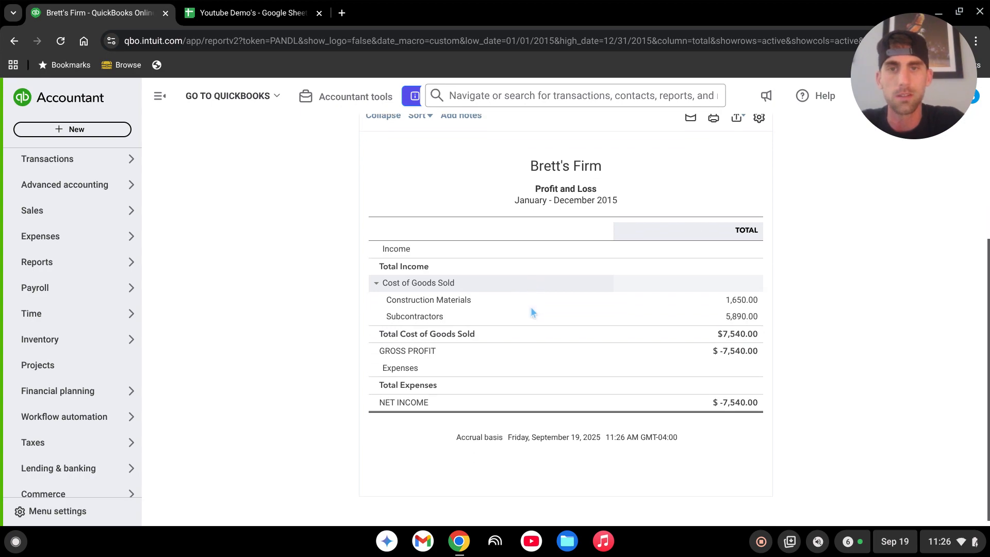
scroll(637, 277, "up", 2)
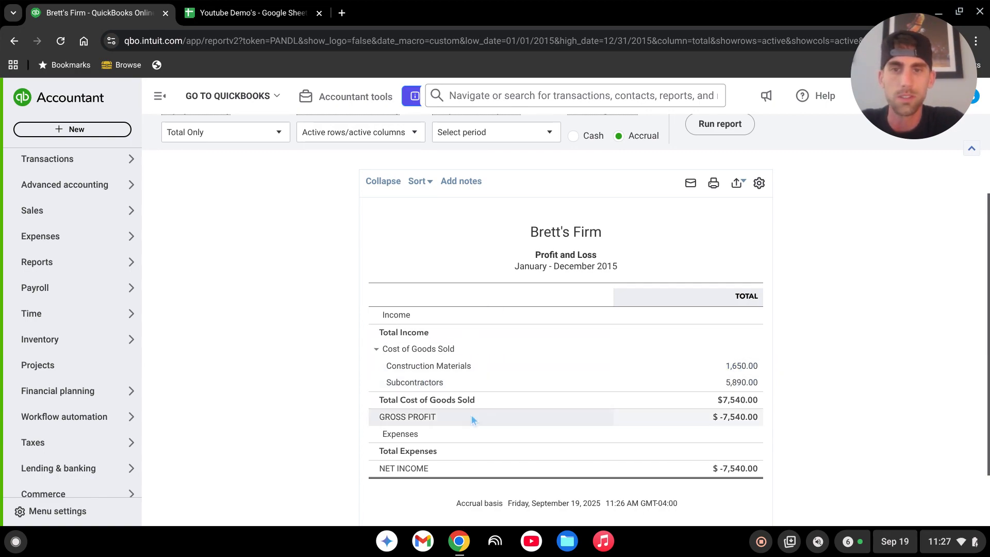
Display the Profit and Loss report's columns by Classes, rerun it, and review the per-property totals.
scroll(548, 413, "up", 2)
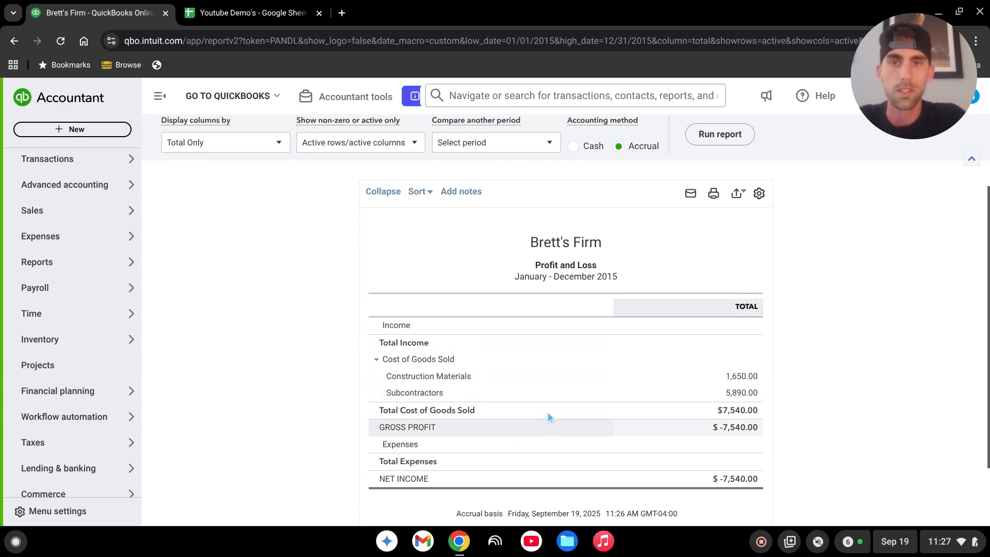
left_click(277, 204)
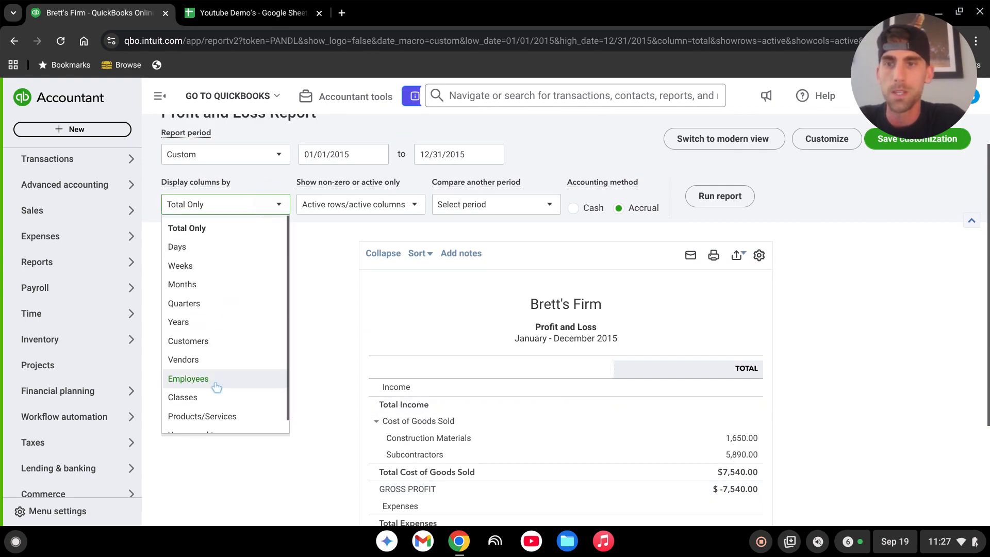
left_click(213, 403)
left_click(720, 196)
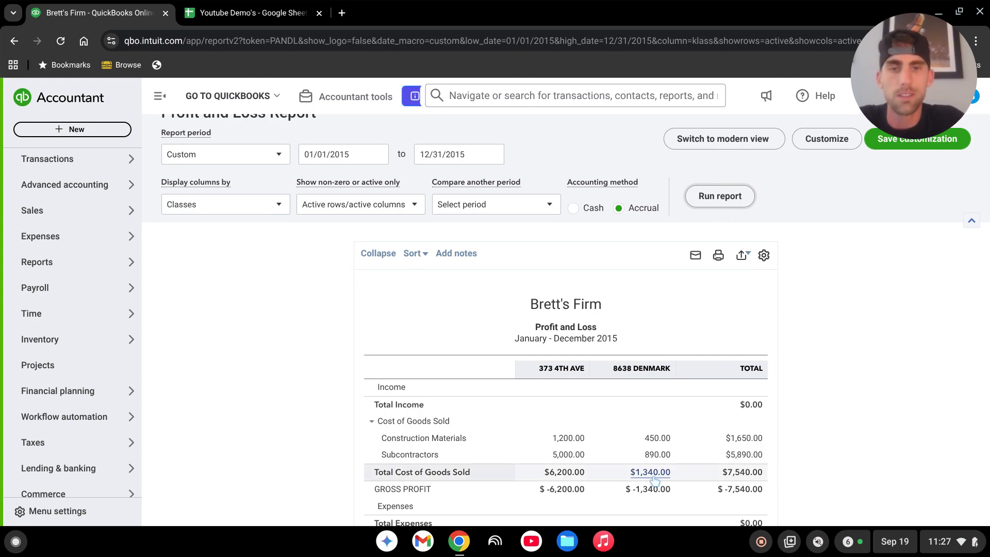
scroll(677, 428, "down", 2)
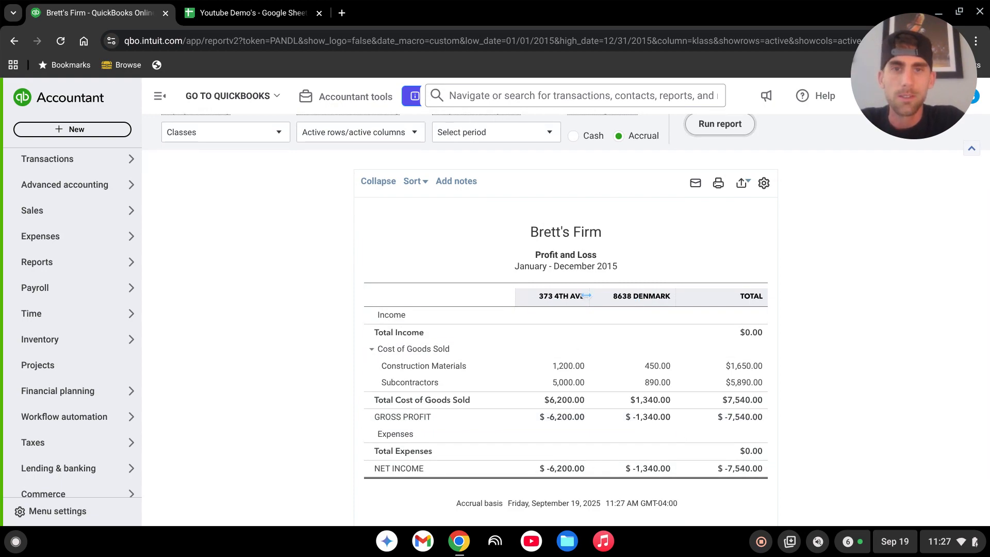
scroll(526, 351, "up", 2)
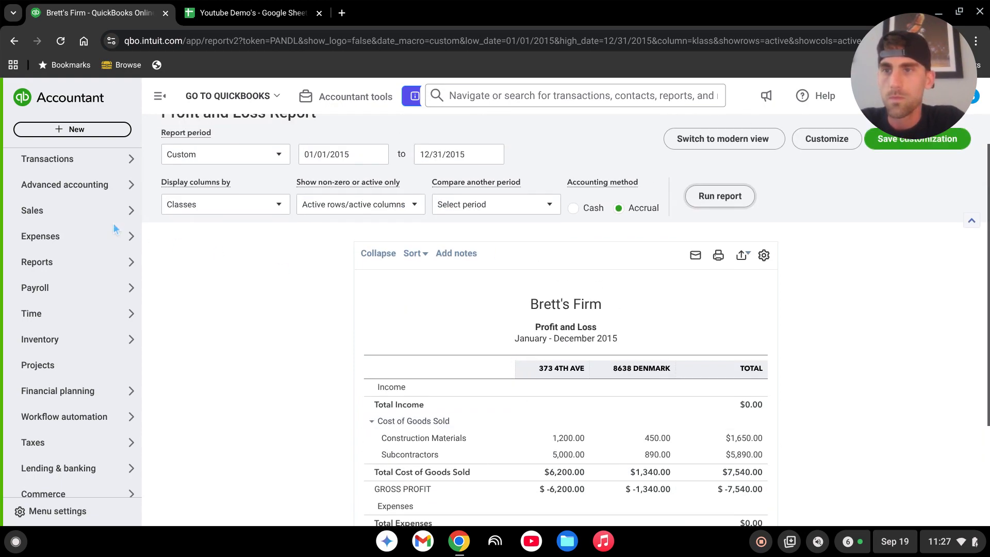
scroll(72, 222, "up", 5)
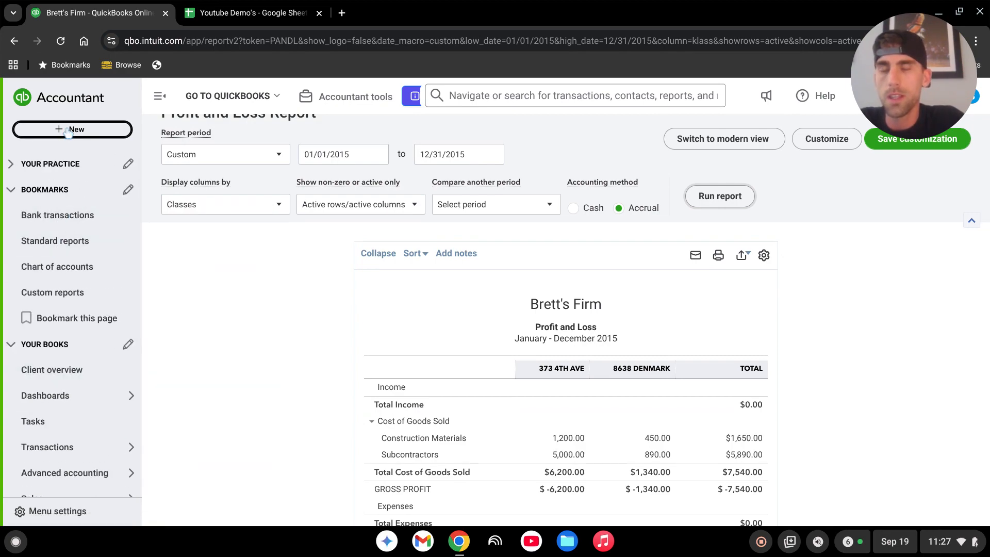
scroll(72, 289, "down", 6)
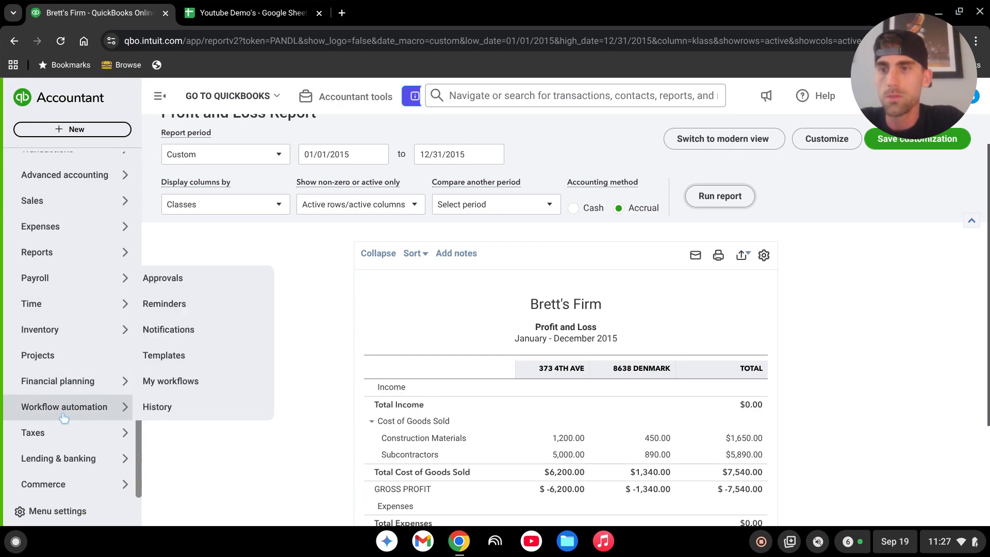
left_click(72, 357)
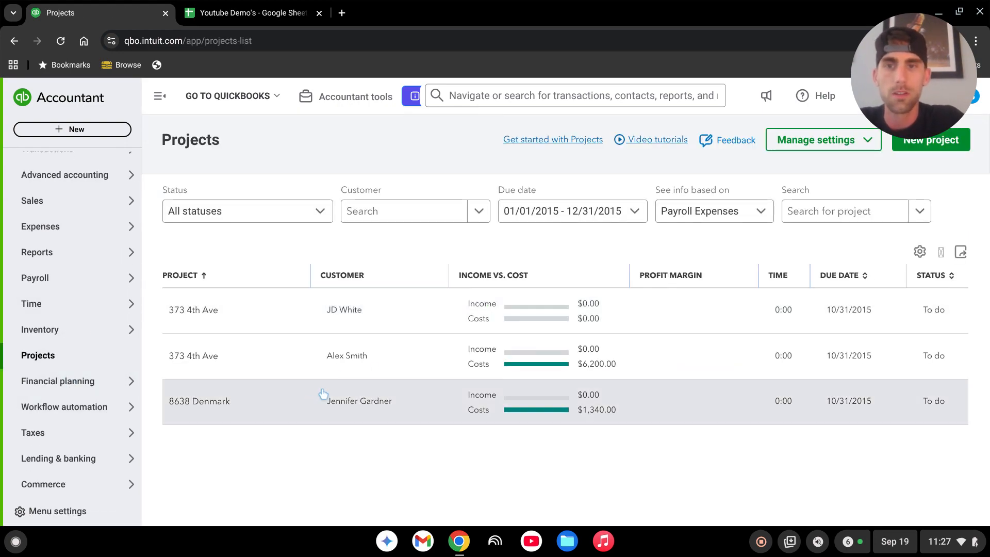
left_click(360, 355)
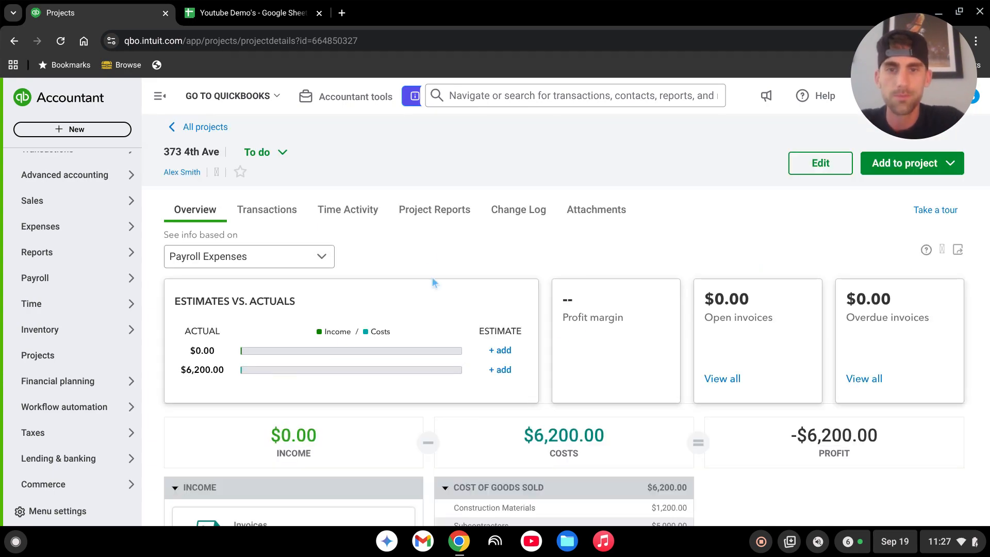
scroll(490, 310, "down", 2)
scroll(726, 441, "up", 2)
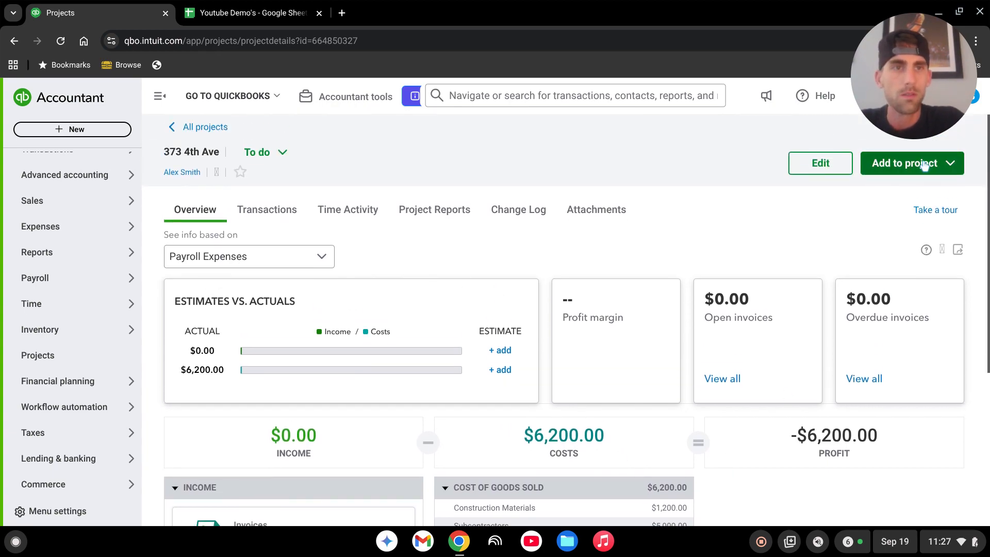
left_click(951, 163)
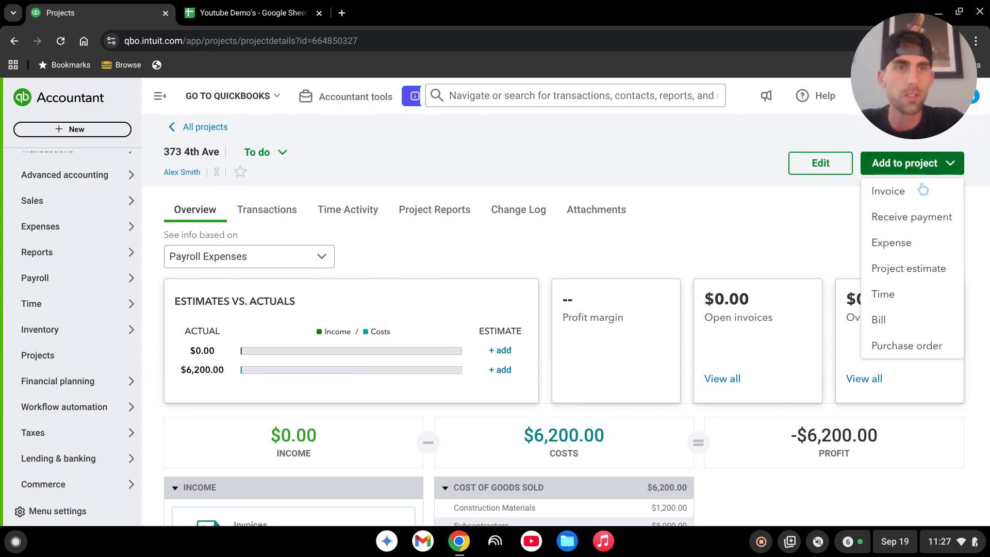
left_click(904, 195)
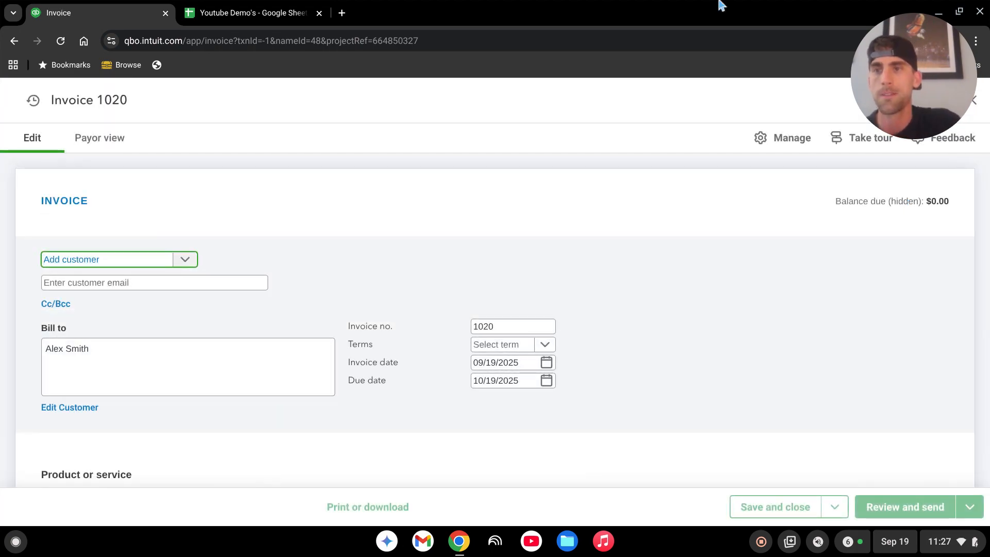
scroll(390, 366, "down", 2)
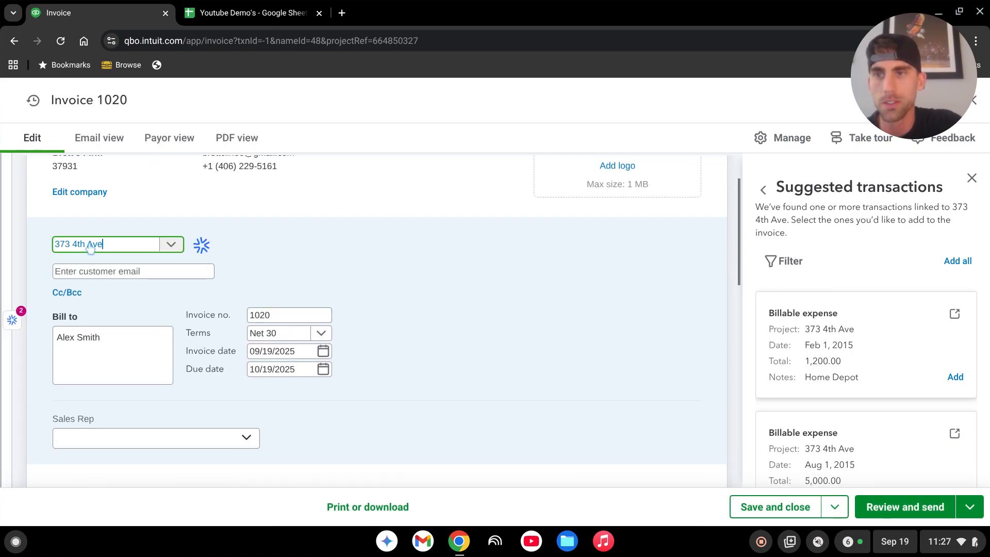
scroll(489, 264, "down", 1)
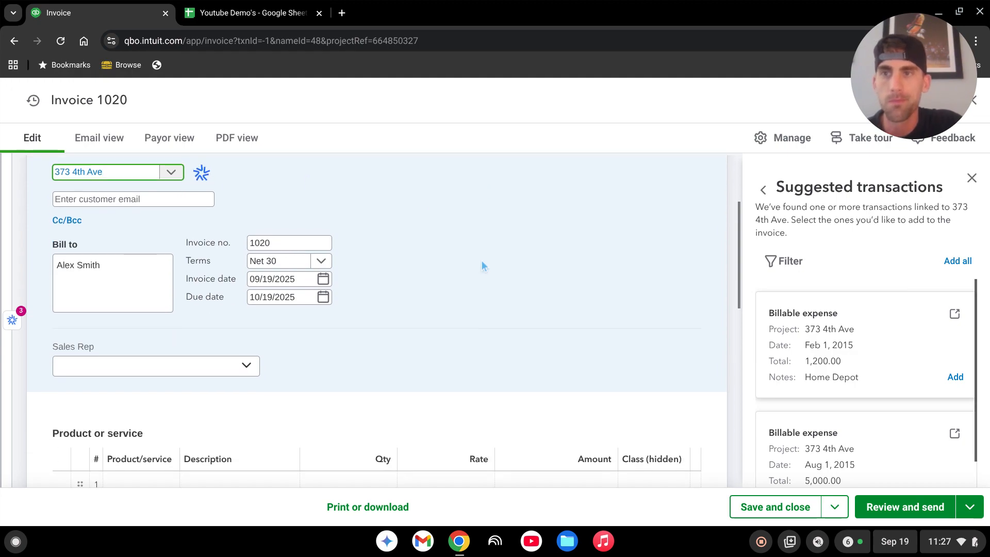
left_click(136, 201)
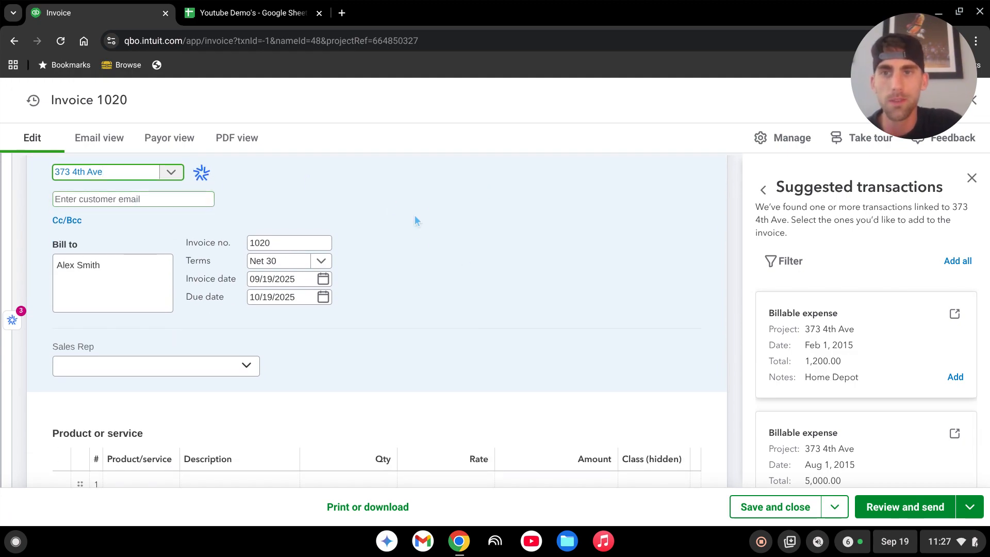
scroll(435, 276, "down", 1)
left_click(283, 205)
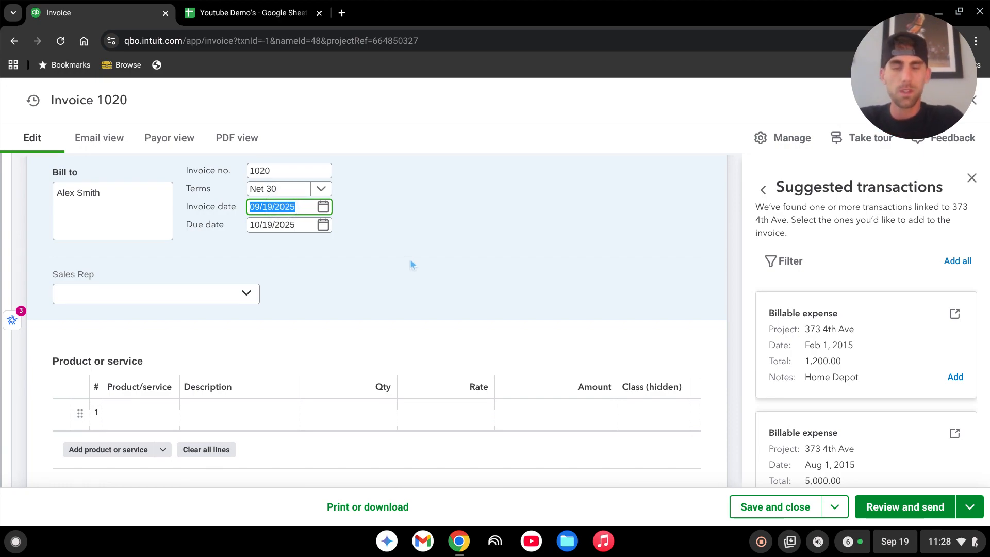
type("10/")
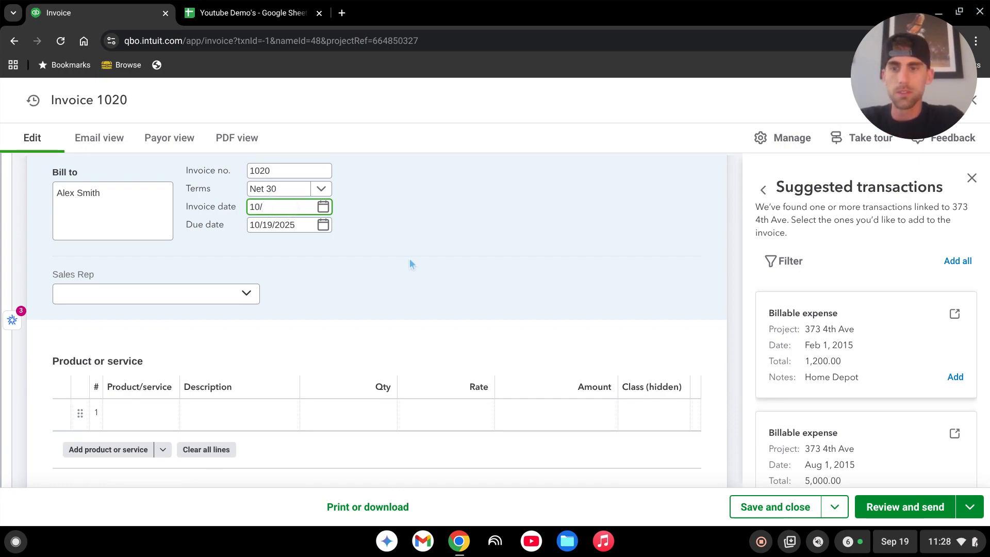
type("01/2015")
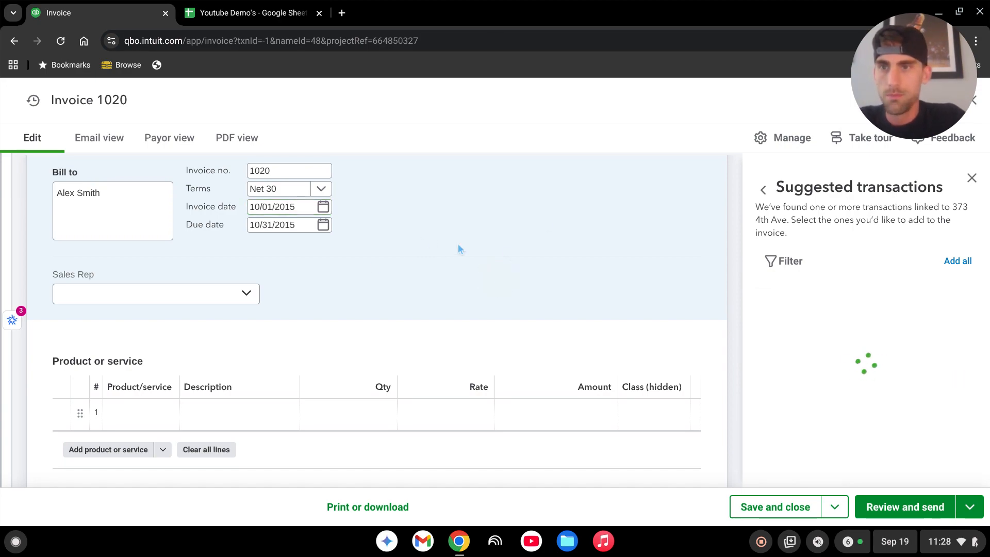
scroll(460, 249, "down", 3)
left_click(156, 273)
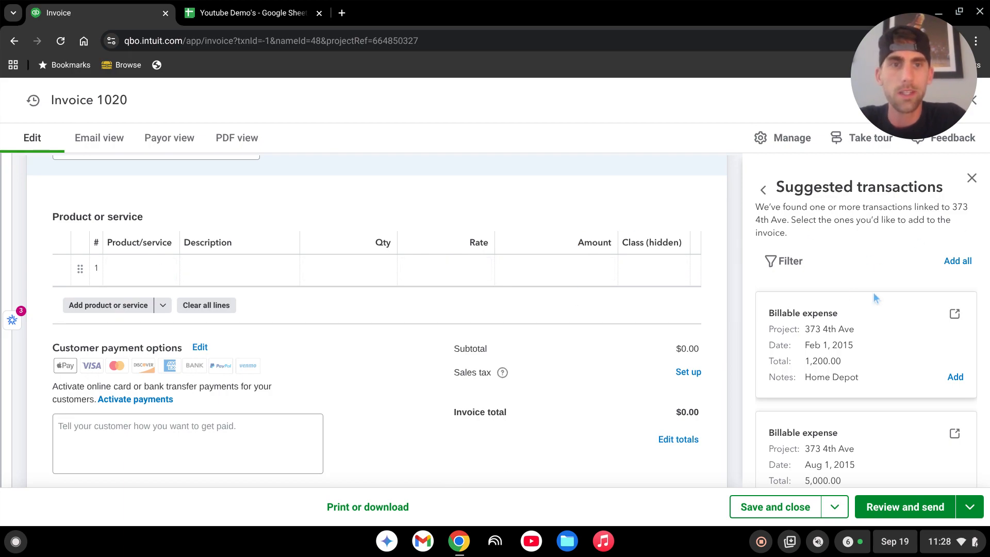
scroll(859, 303, "down", 2)
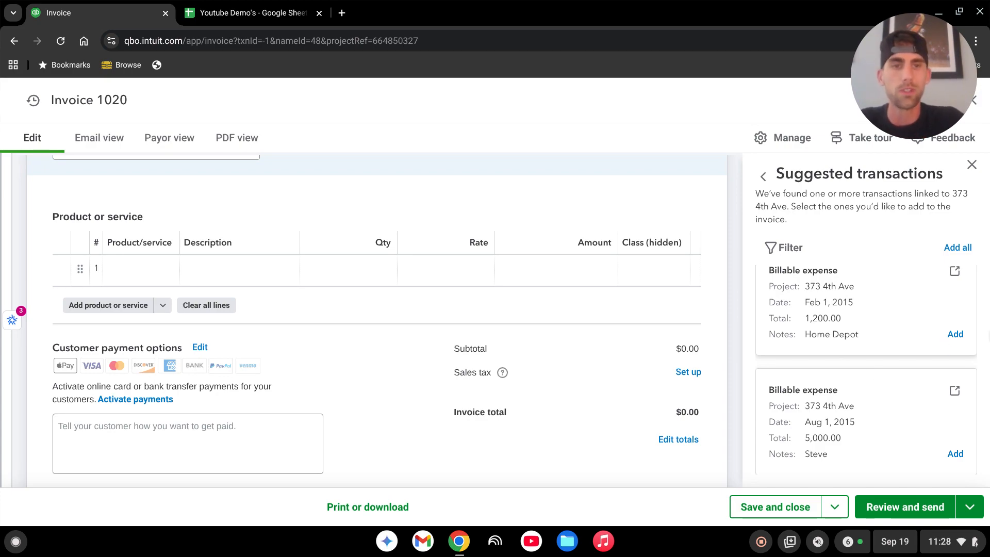
scroll(861, 404, "up", 1)
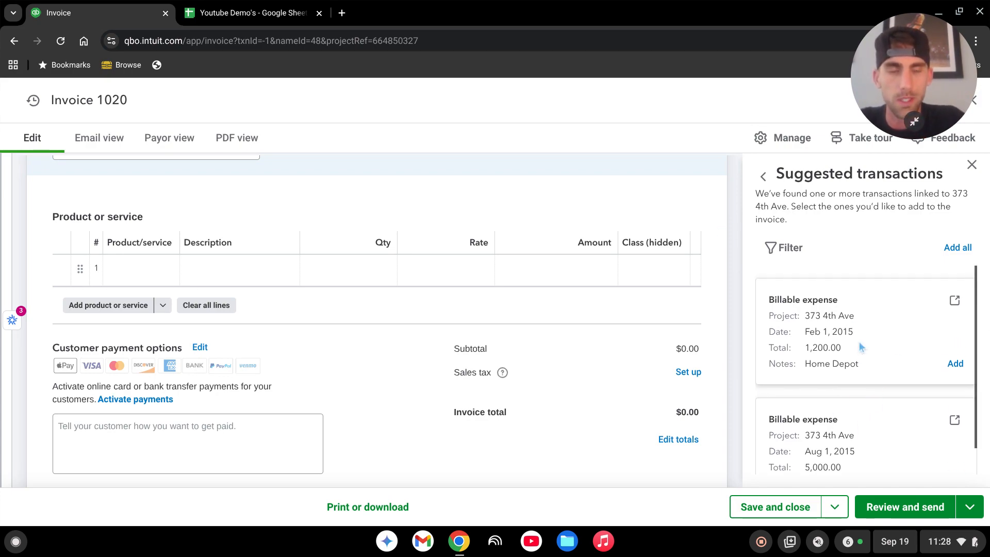
scroll(868, 371, "down", 1)
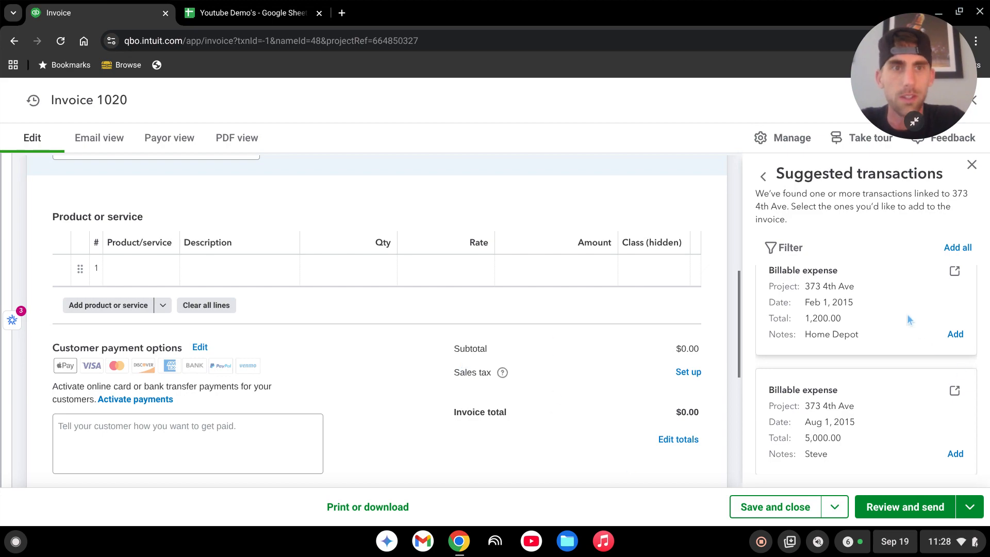
scroll(857, 337, "up", 1)
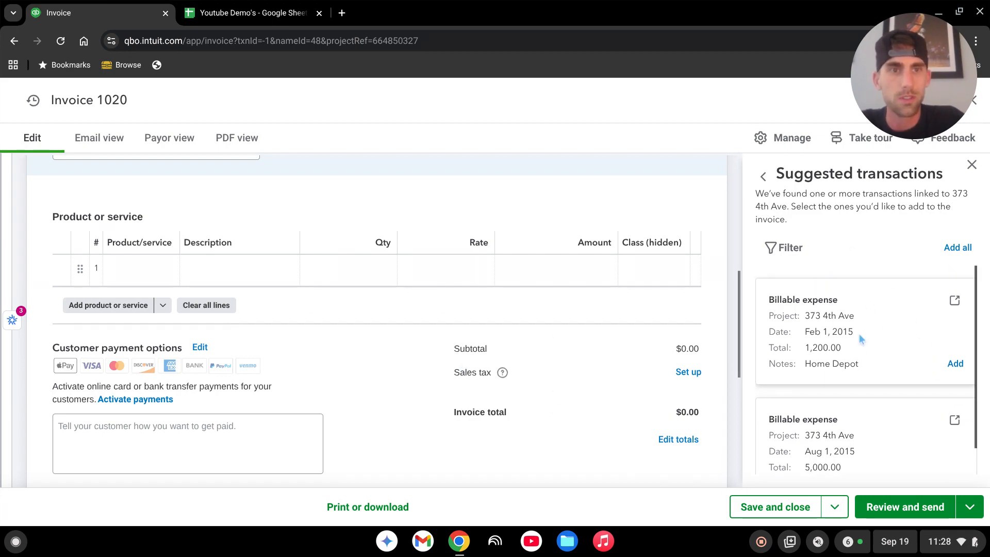
left_click(960, 250)
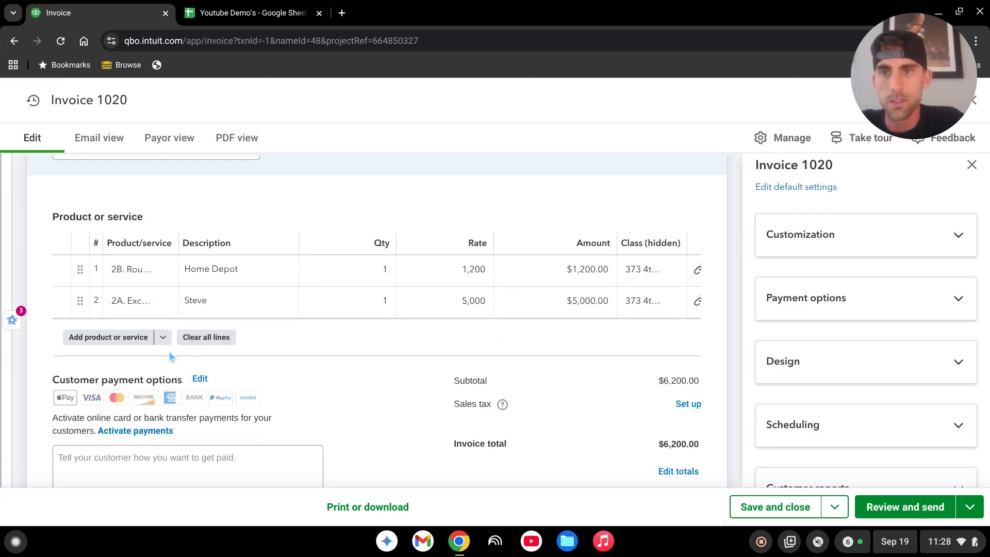
Add a third invoice line for Services with quantity 25 at a rate of 100.
left_click(118, 340)
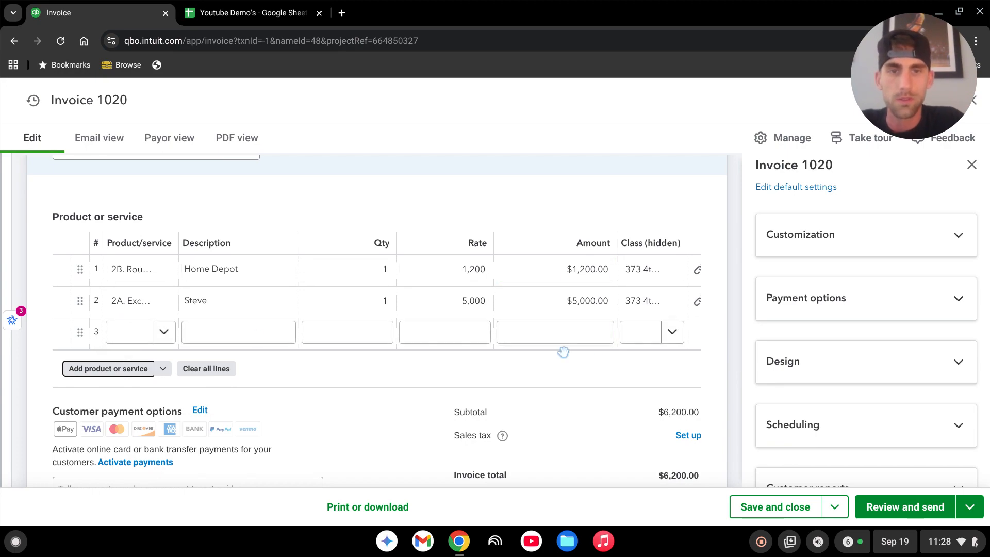
left_click(132, 334)
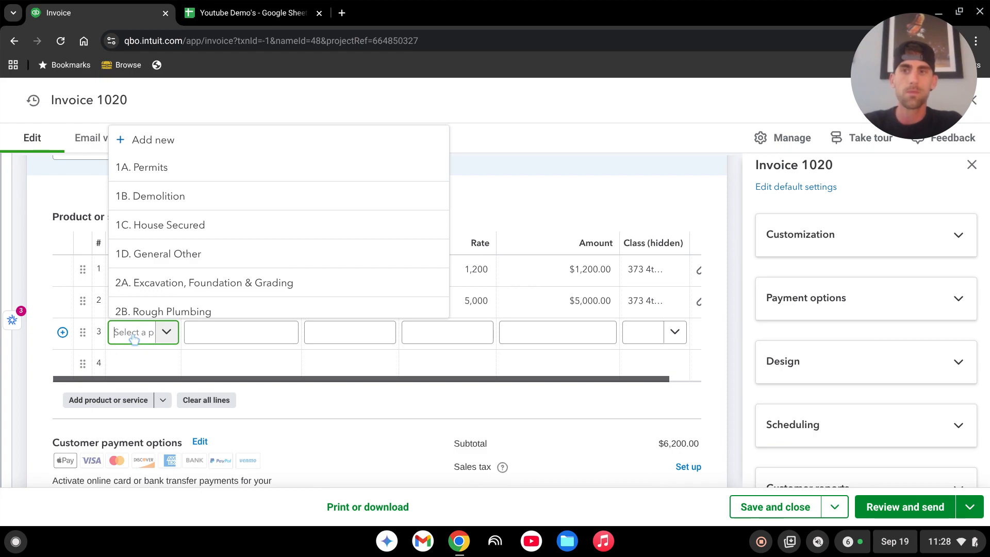
type("servi")
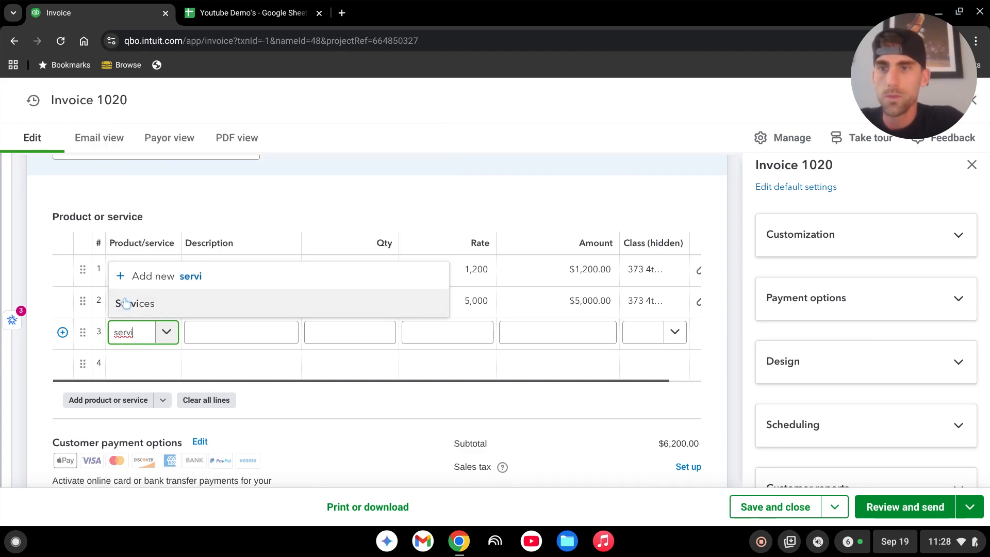
left_click(126, 303)
key("Tab")
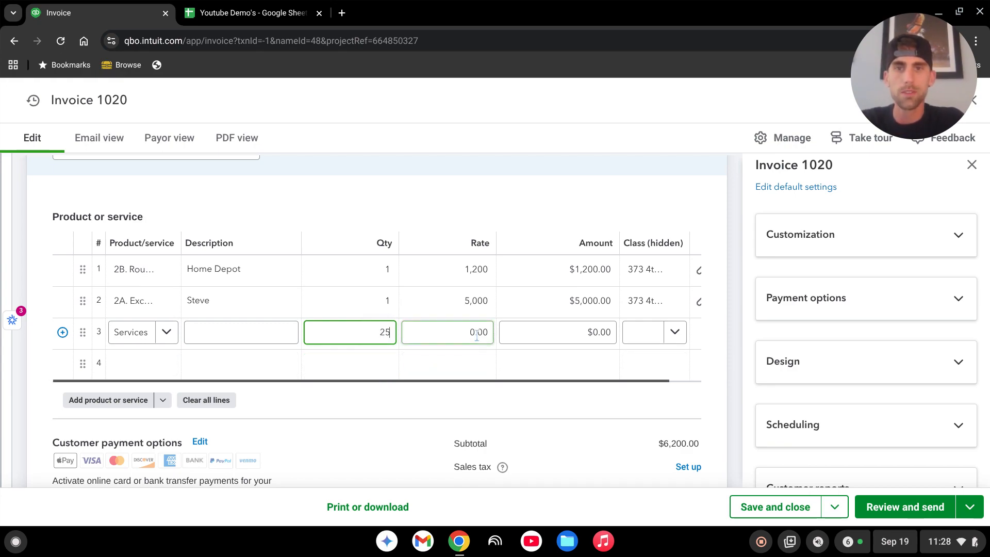
key("Tab")
type("100")
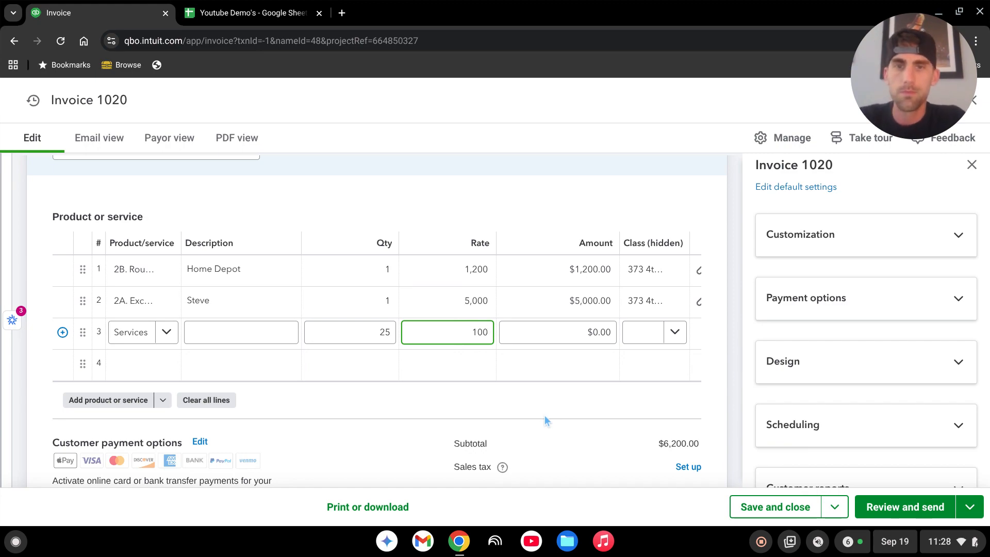
key("Tab")
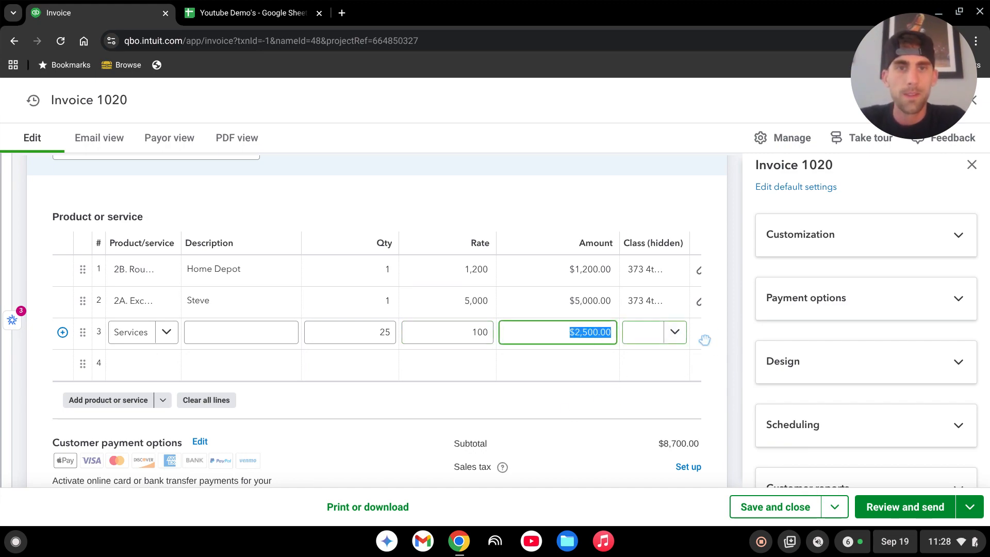
left_click(972, 166)
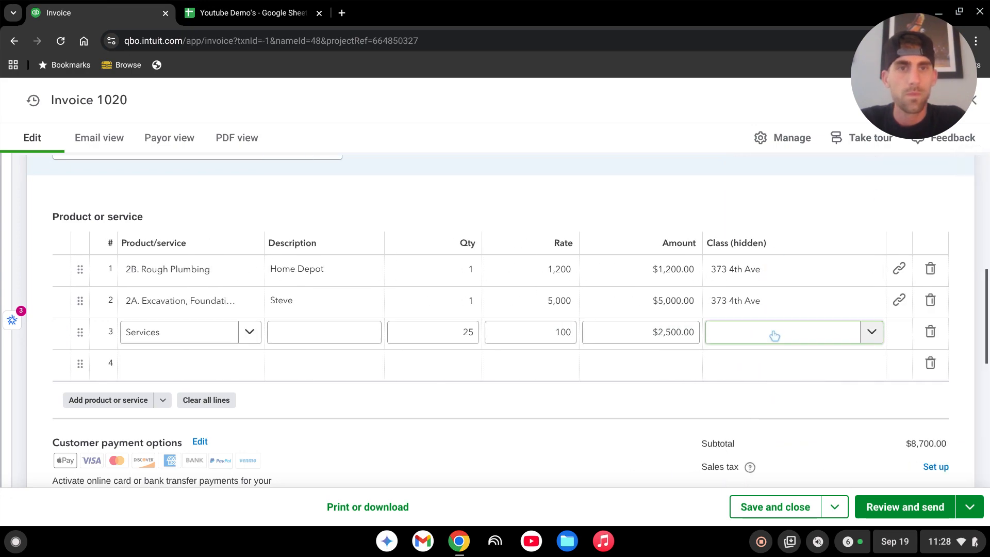
left_click(869, 335)
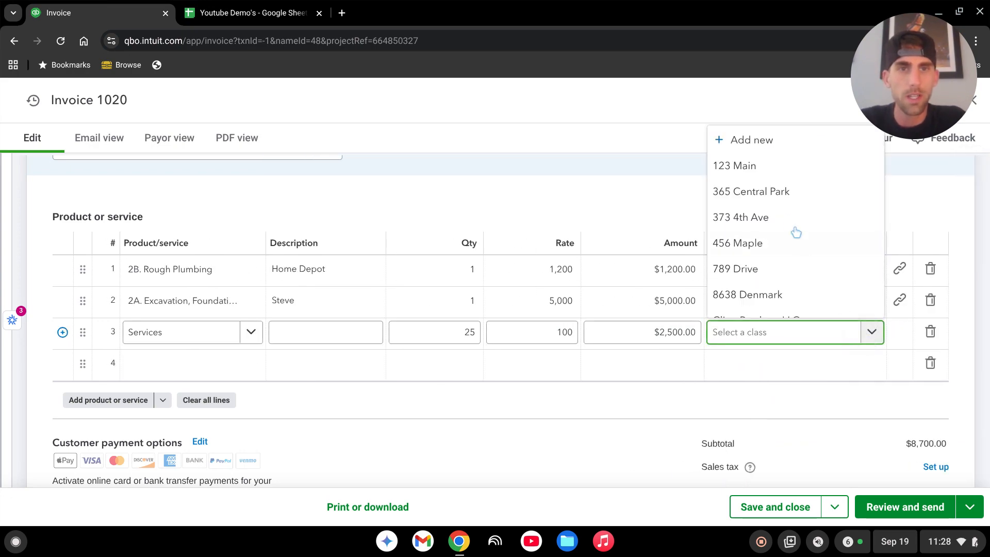
left_click(747, 220)
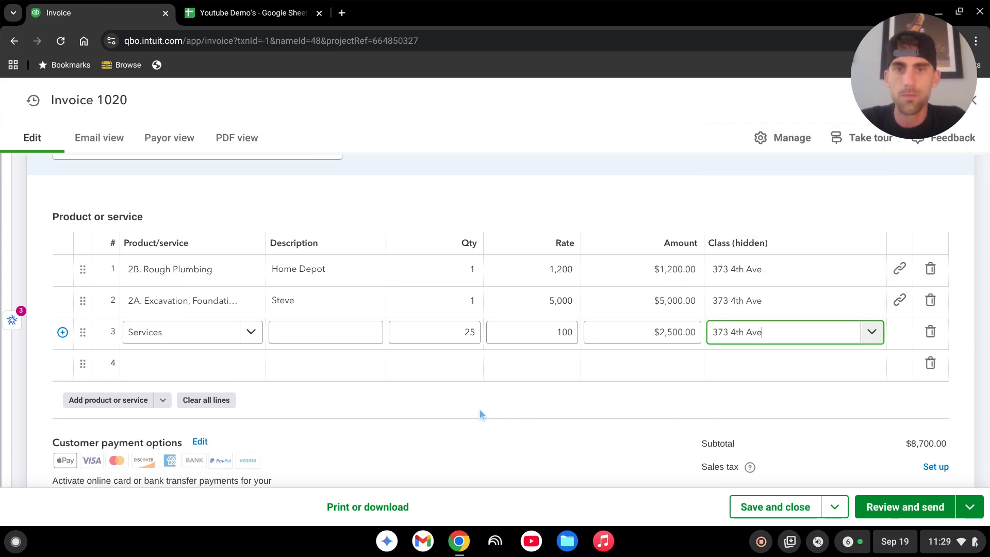
left_click(661, 366)
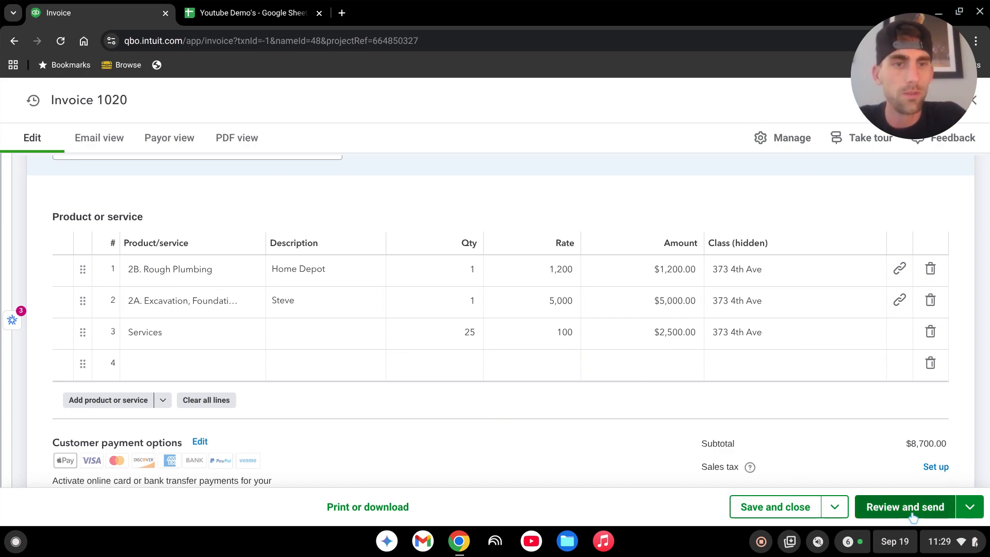
scroll(660, 341, "up", 4)
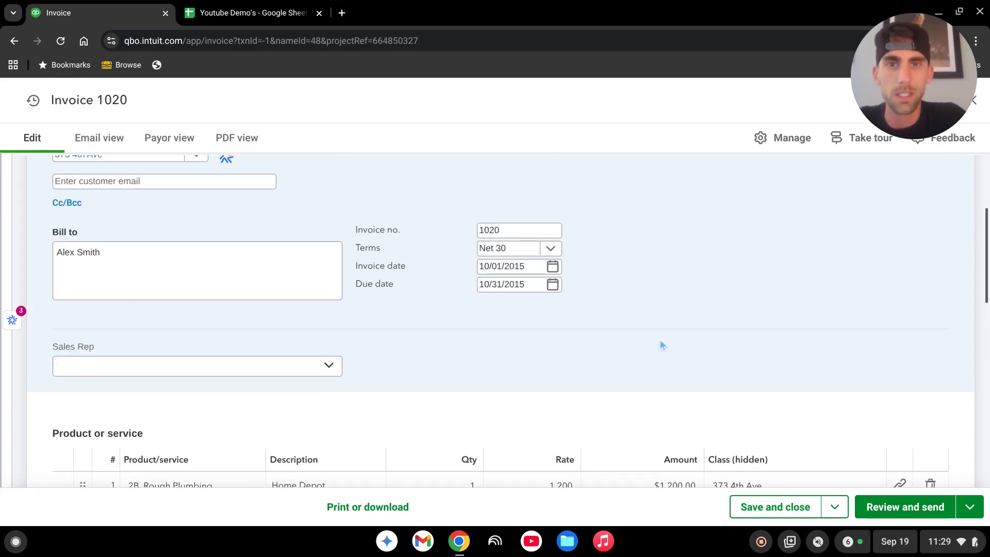
scroll(659, 343, "up", 1)
scroll(507, 249, "down", 5)
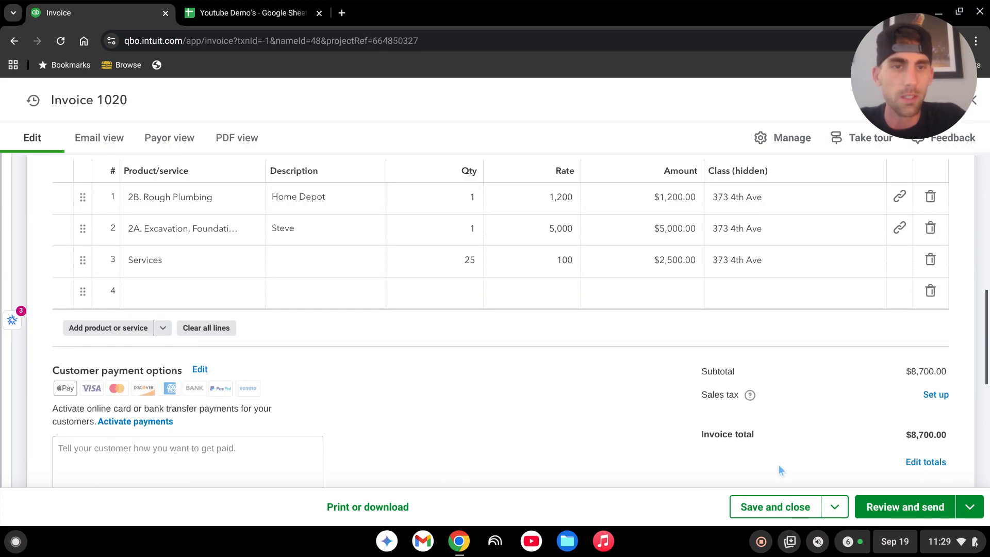
left_click(775, 507)
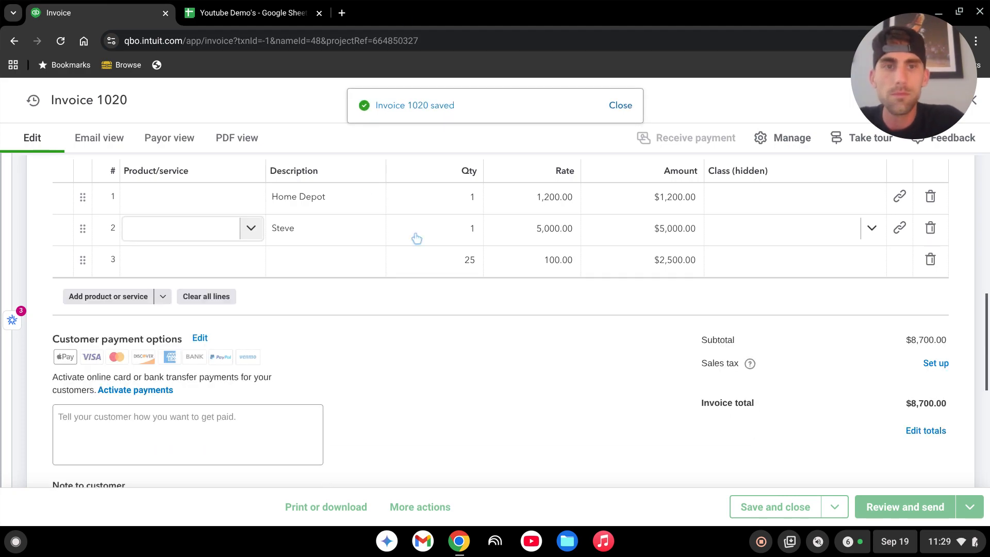
Open the custom report Profit and Loss - 2015 from the reports list.
scroll(529, 222, "down", 3)
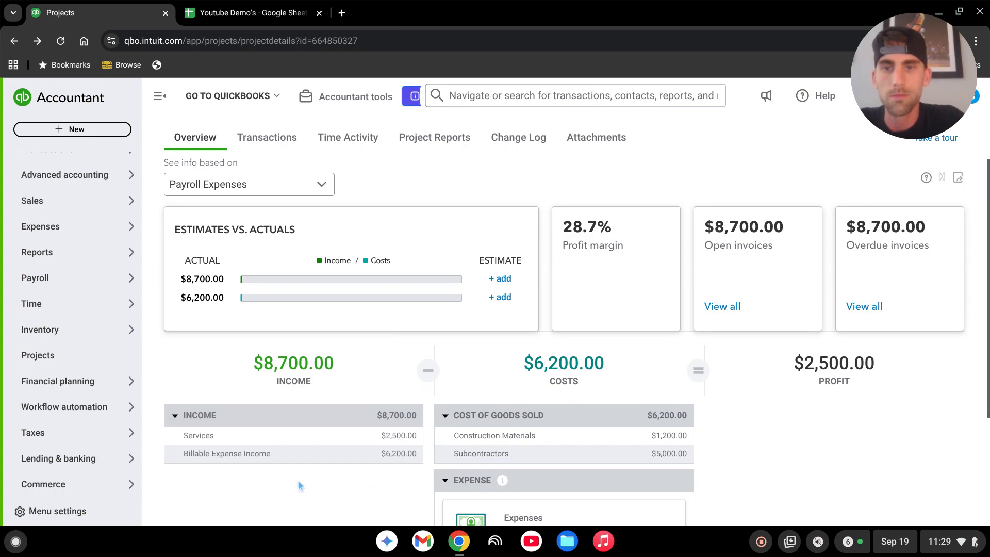
scroll(330, 375, "down", 3)
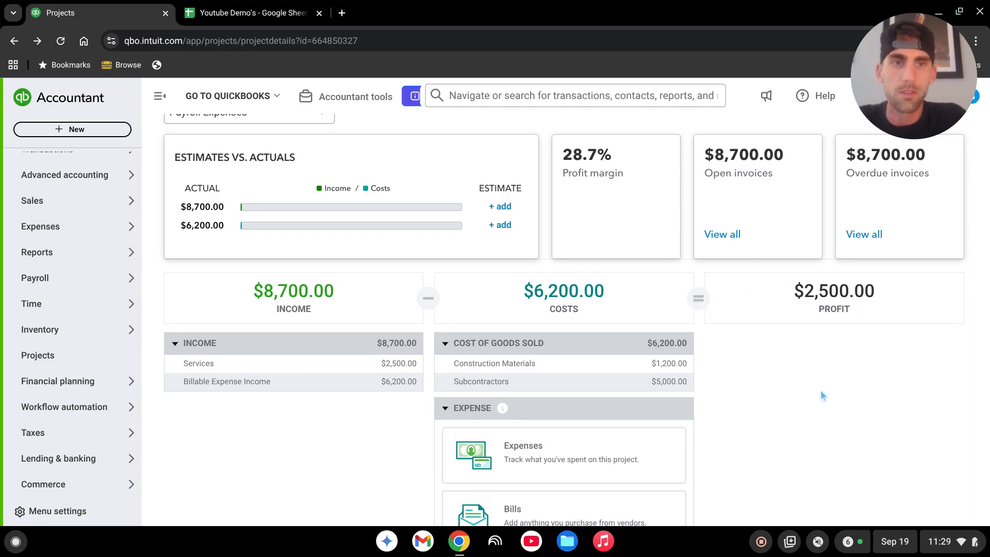
mouse_move(78, 256)
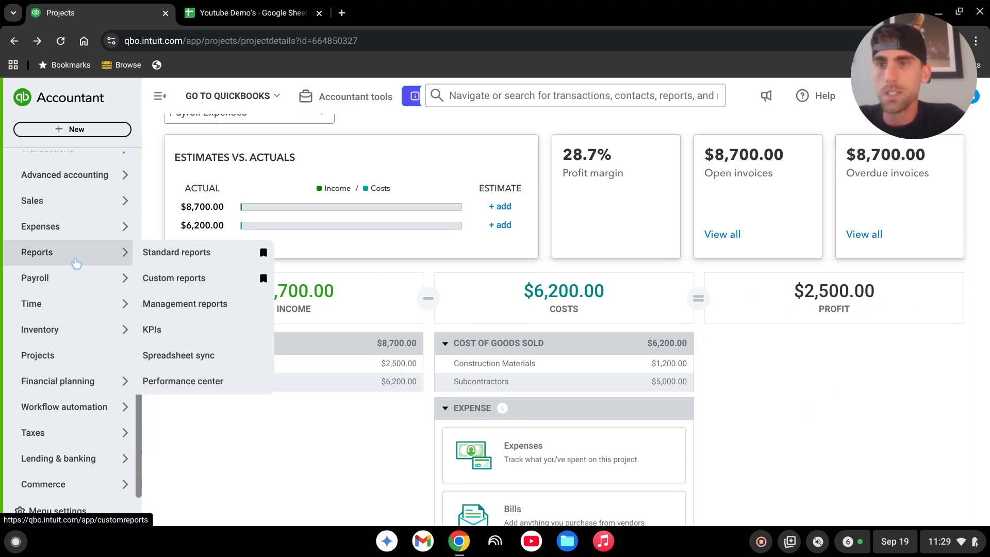
left_click(188, 256)
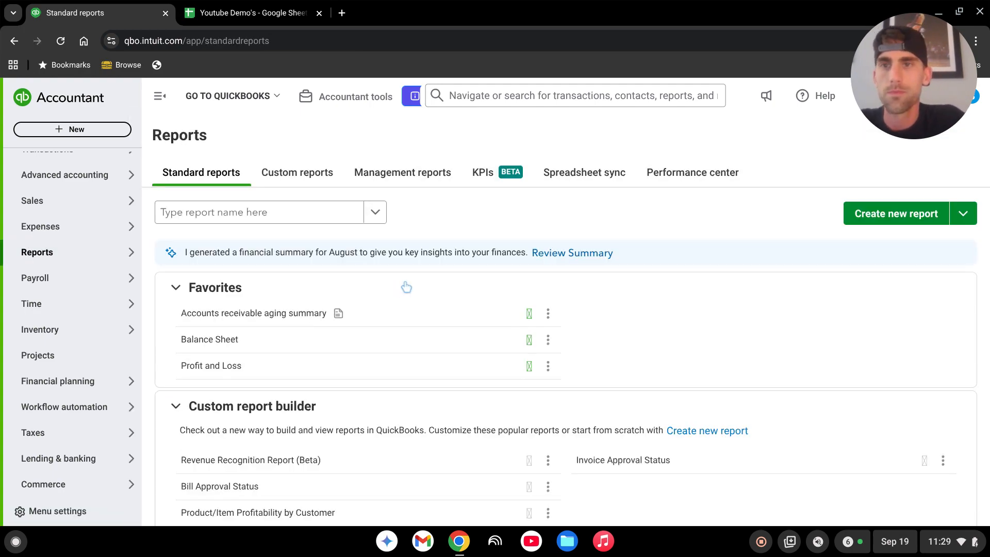
left_click(297, 173)
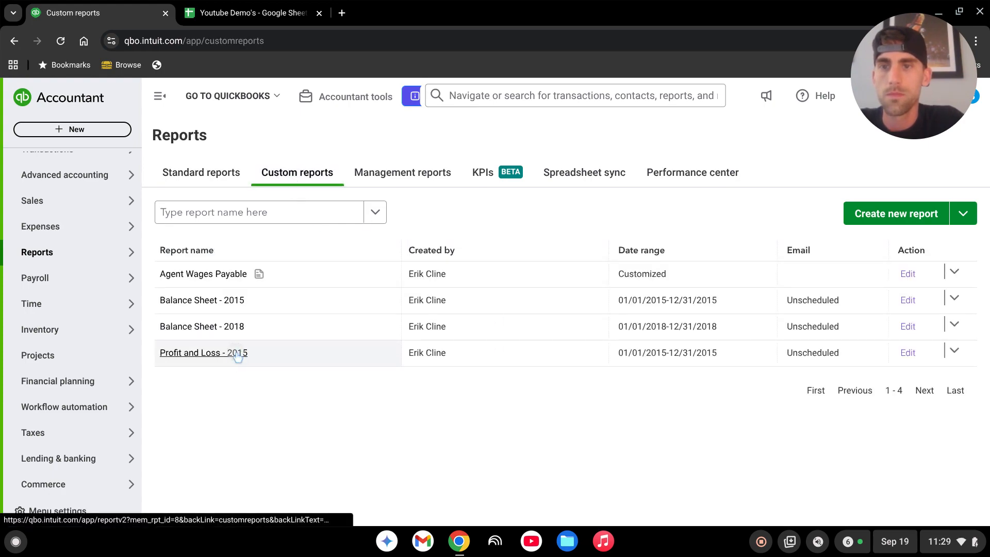
left_click(238, 355)
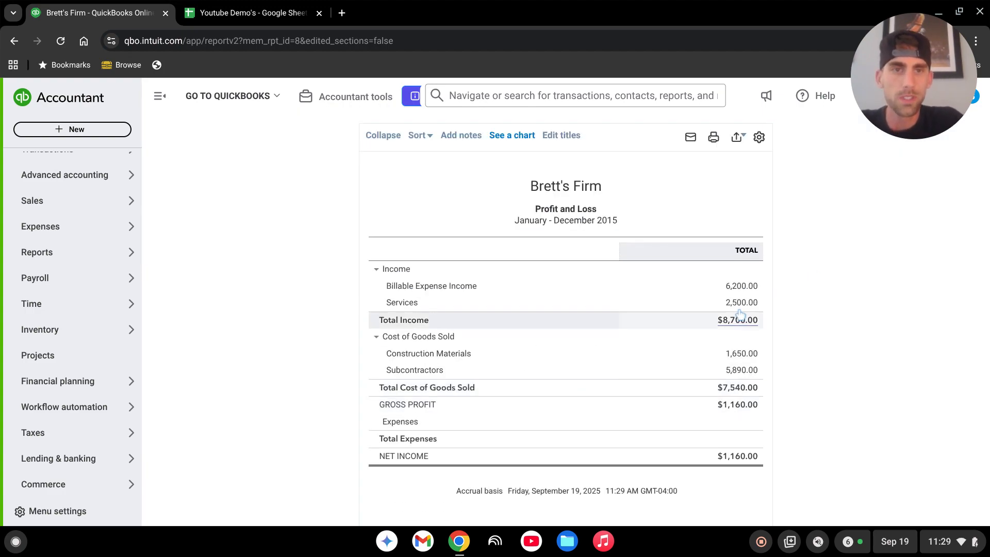
Run the Profit and Loss - 2015 report with columns displayed by Classes and review each property's figures.
scroll(541, 420, "up", 2)
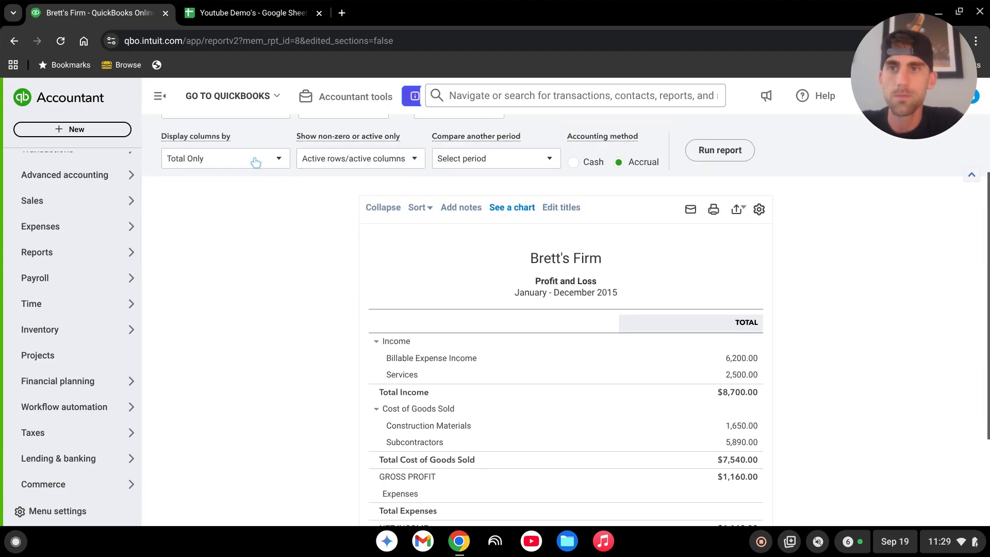
left_click(254, 160)
left_click(213, 355)
scroll(464, 288, "up", 1)
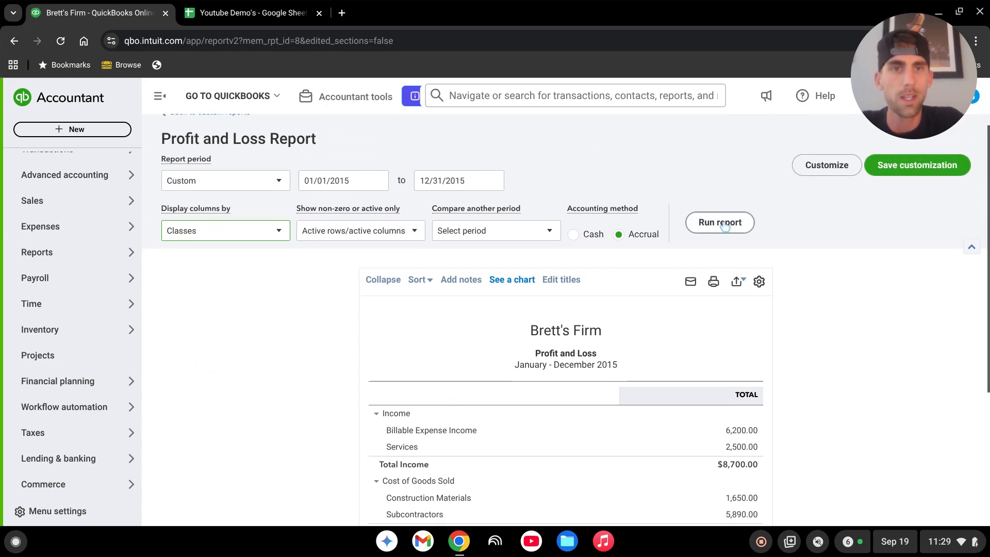
left_click(719, 227)
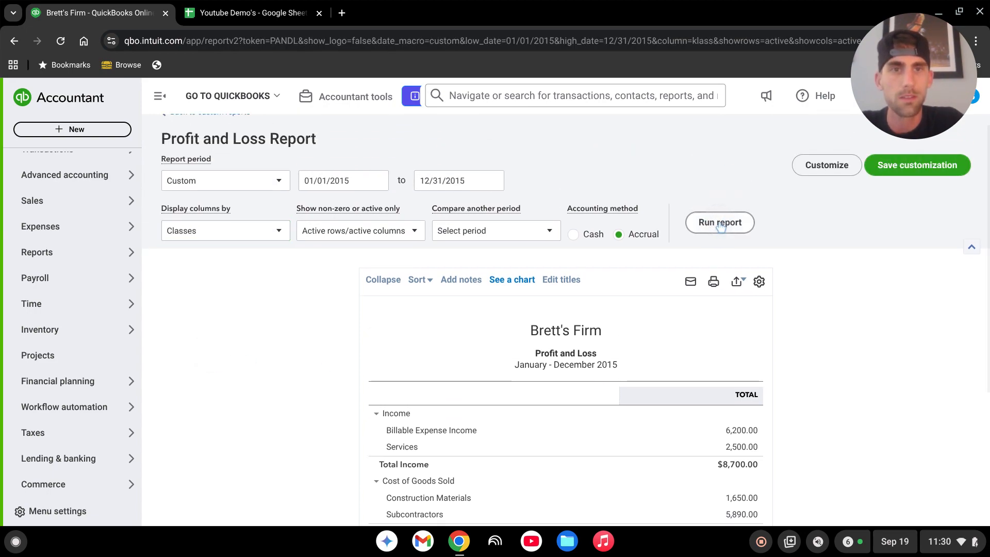
scroll(768, 390, "down", 1)
scroll(769, 391, "down", 3)
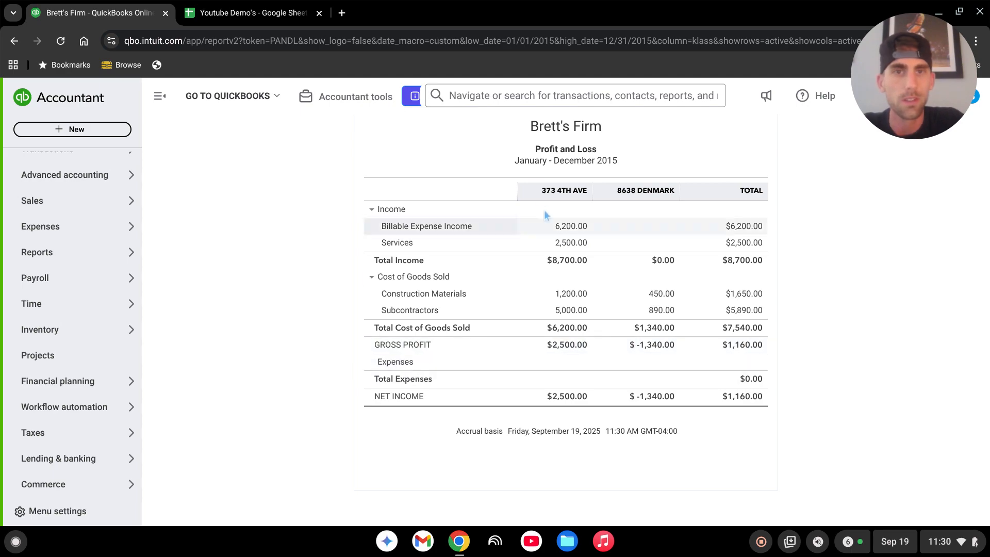
left_click(647, 213)
left_click(436, 259)
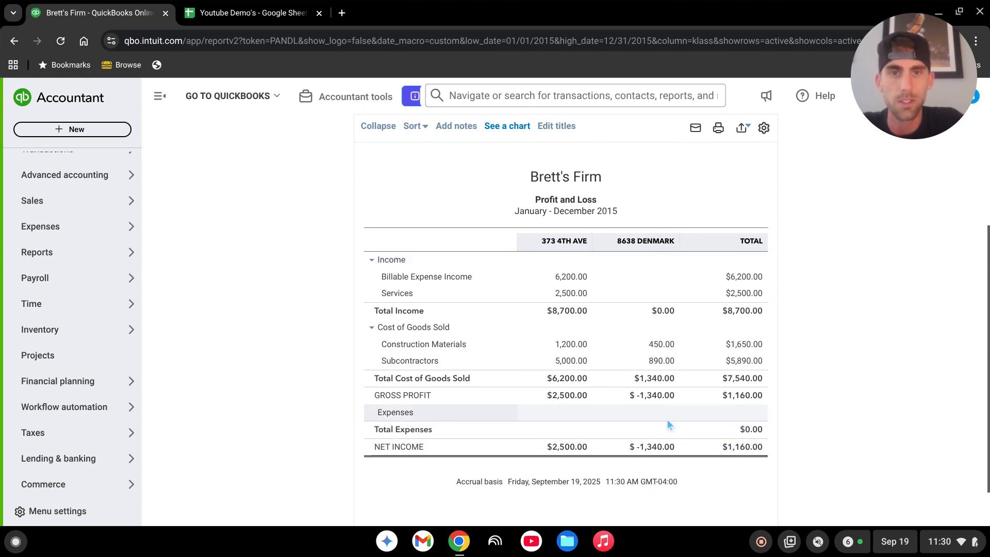
scroll(346, 297, "up", 4)
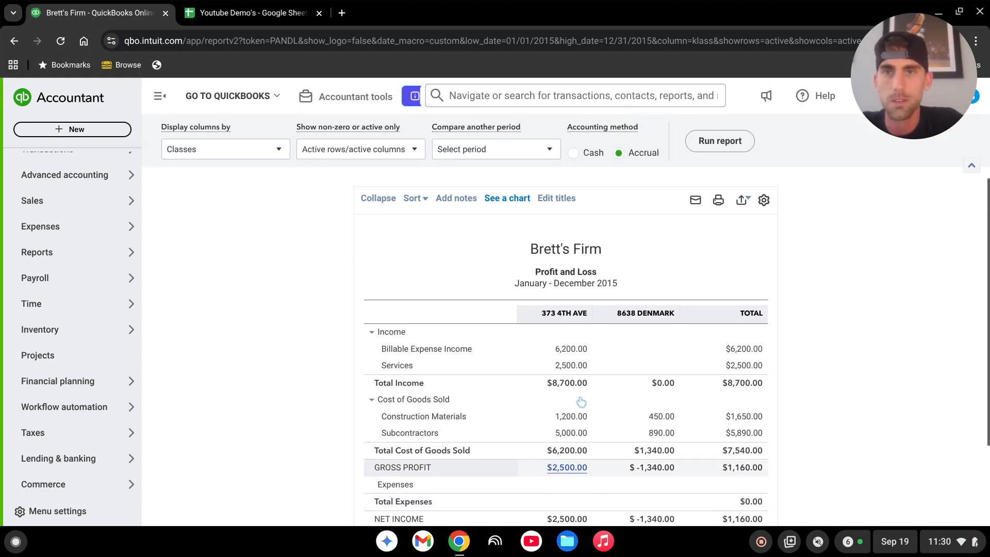
Open the custom Balance Sheet - 2015 report and drill into the Accounts Receivable amount.
left_click(227, 130)
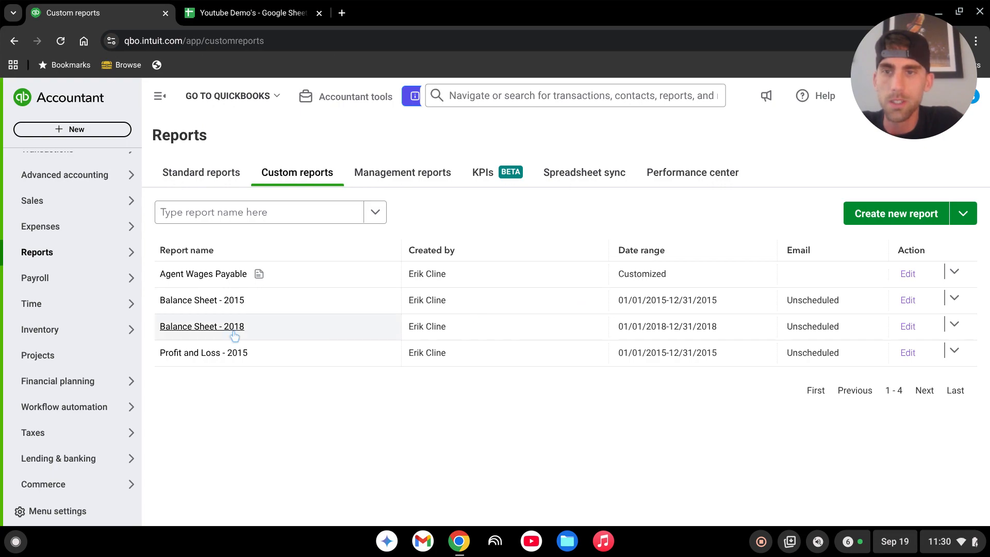
left_click(235, 301)
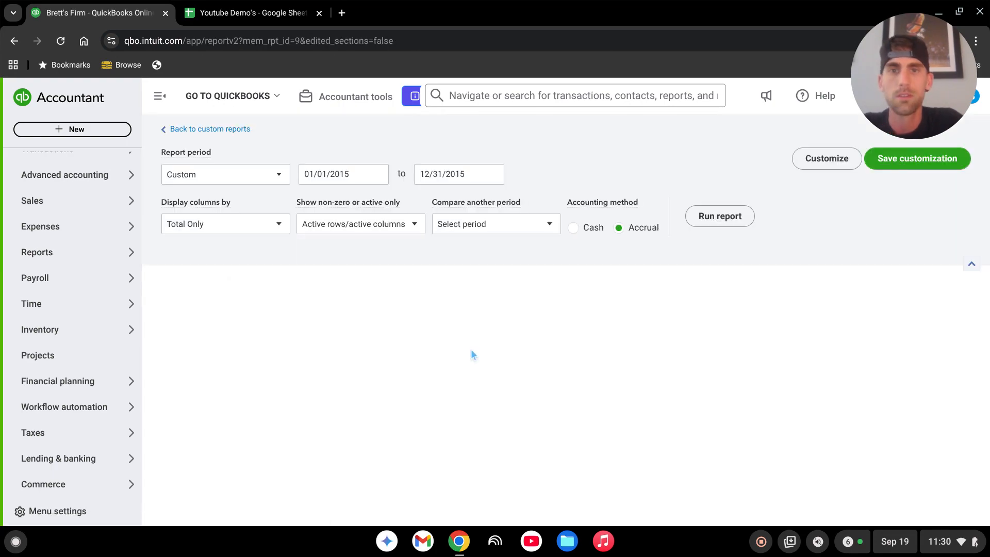
scroll(539, 299, "down", 3)
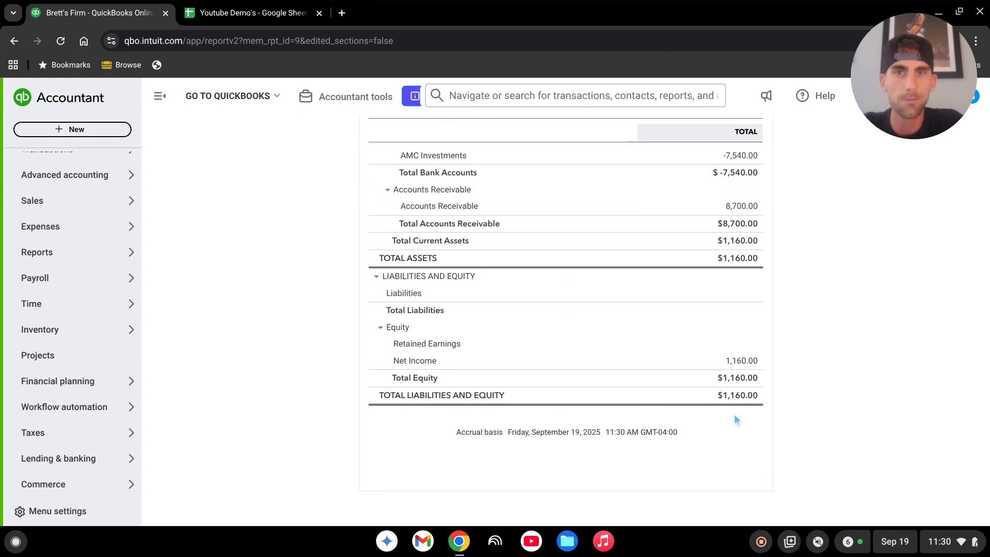
scroll(665, 377, "up", 3)
scroll(666, 377, "down", 1)
left_click(741, 302)
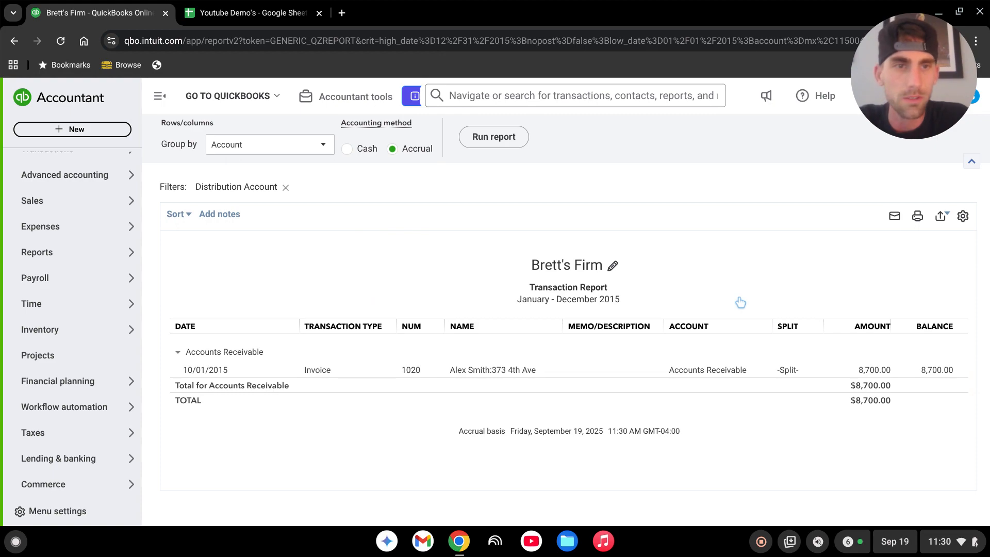
Open the invoice listed in the Accounts Receivable transaction report, review its lines, and close it.
left_click(466, 370)
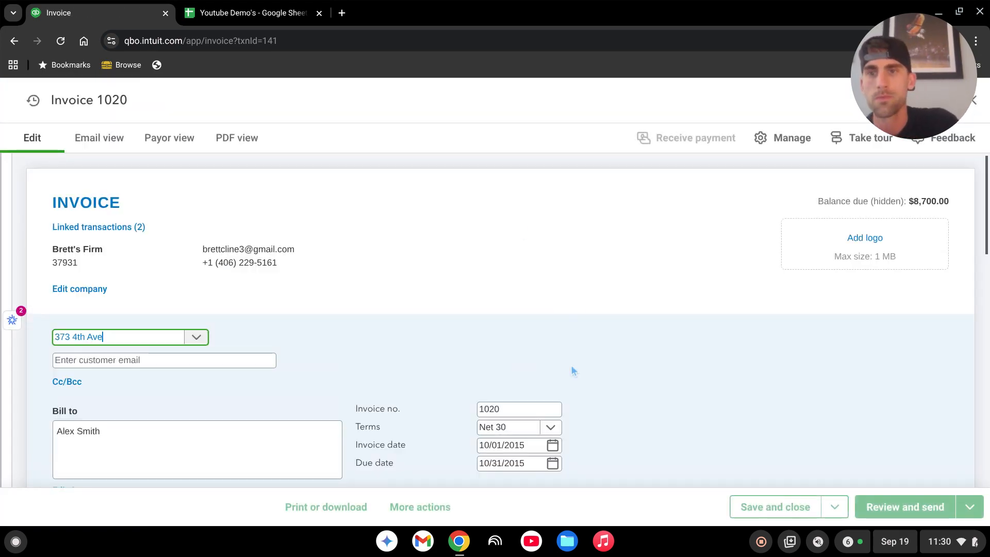
scroll(571, 370, "down", 6)
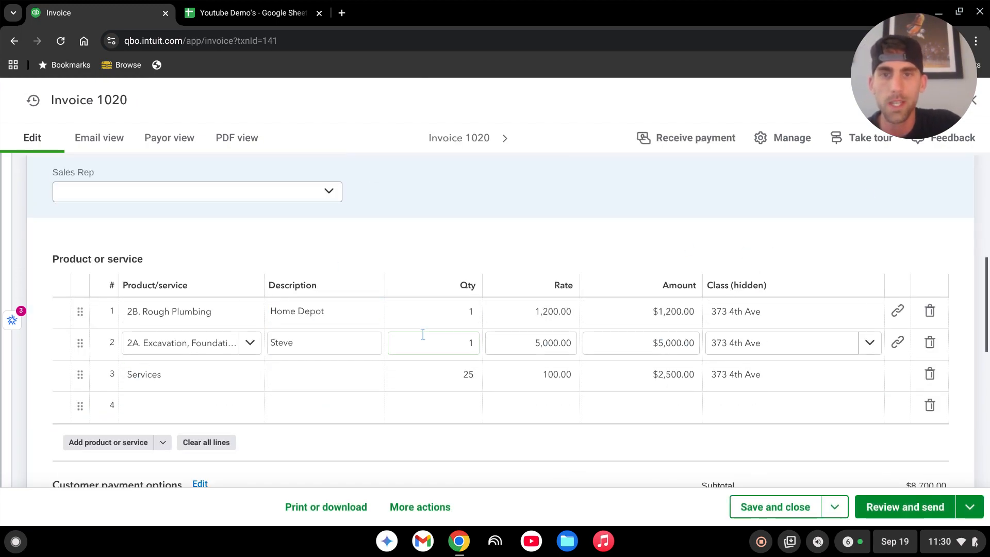
scroll(808, 423, "up", 4)
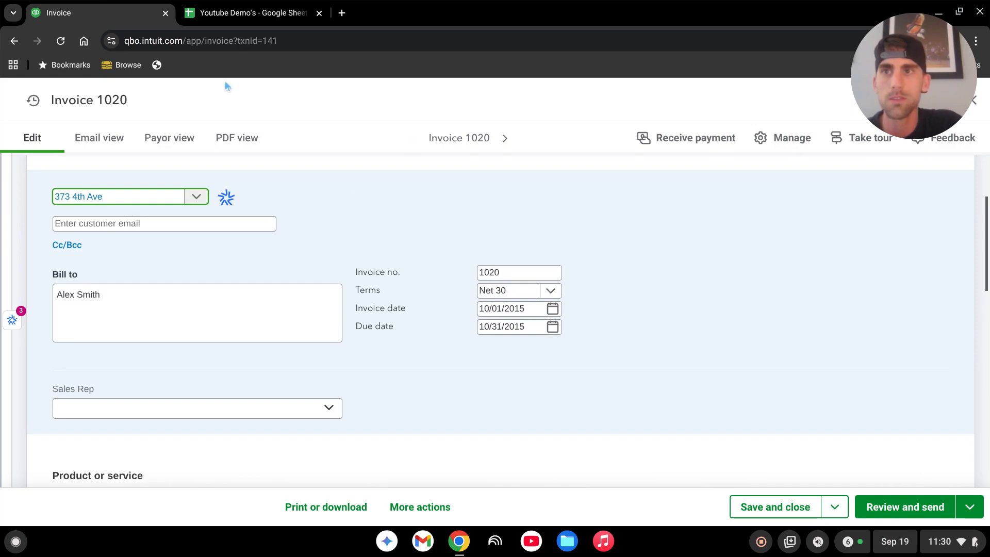
left_click_drag(904, 76, 617, 78)
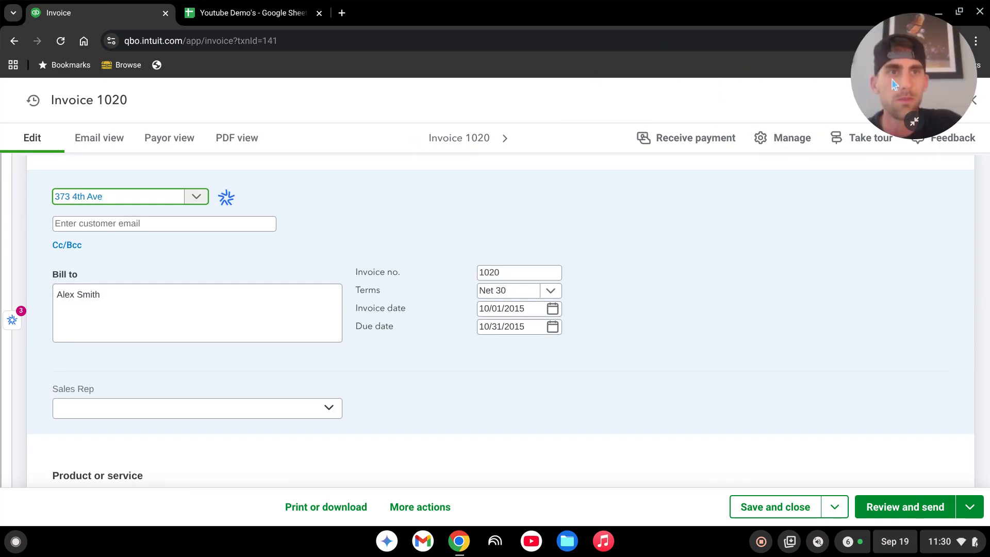
left_click_drag(895, 85, 103, 77)
left_click(973, 100)
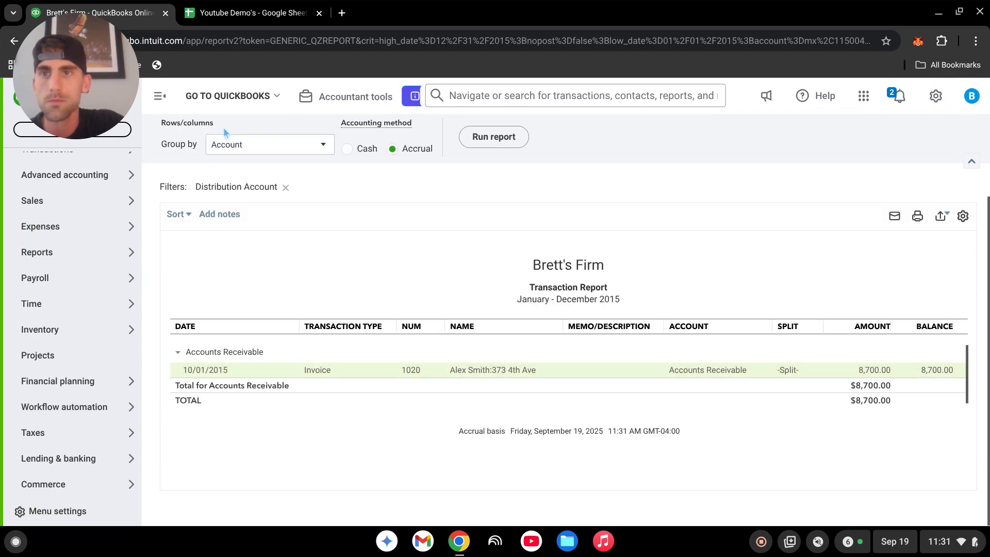
Return to the Balance Sheet report and run it with columns displayed by Classes.
left_click(225, 131)
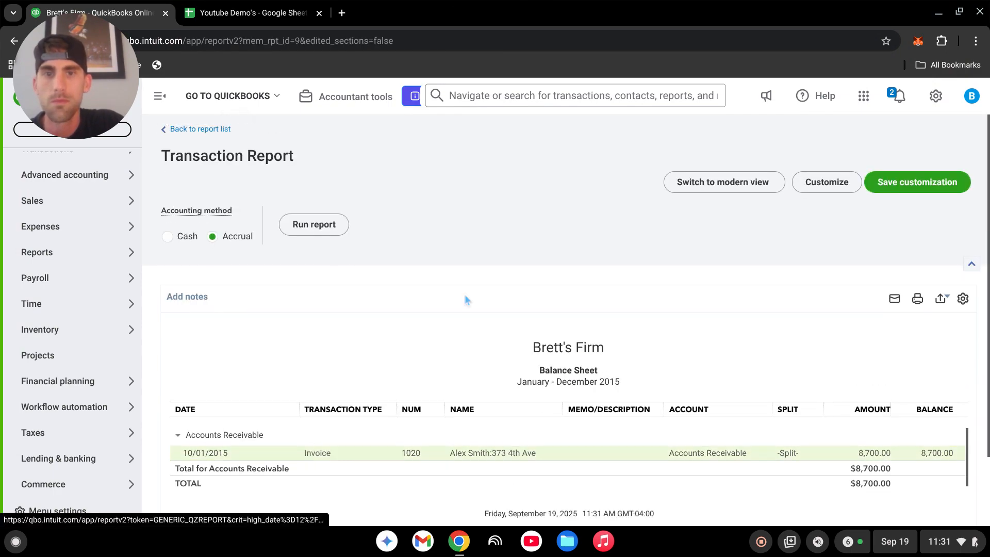
scroll(605, 249, "down", 4)
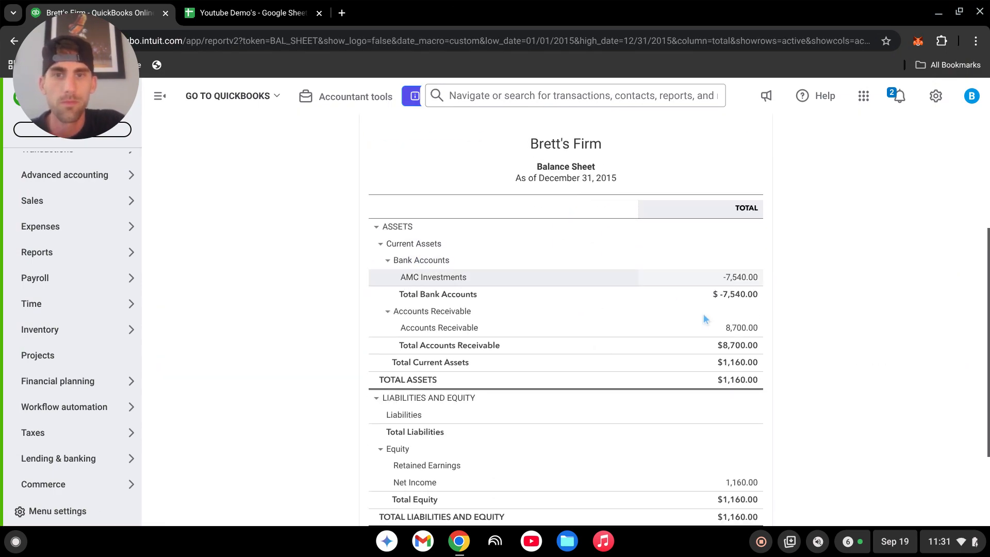
scroll(705, 318, "down", 1)
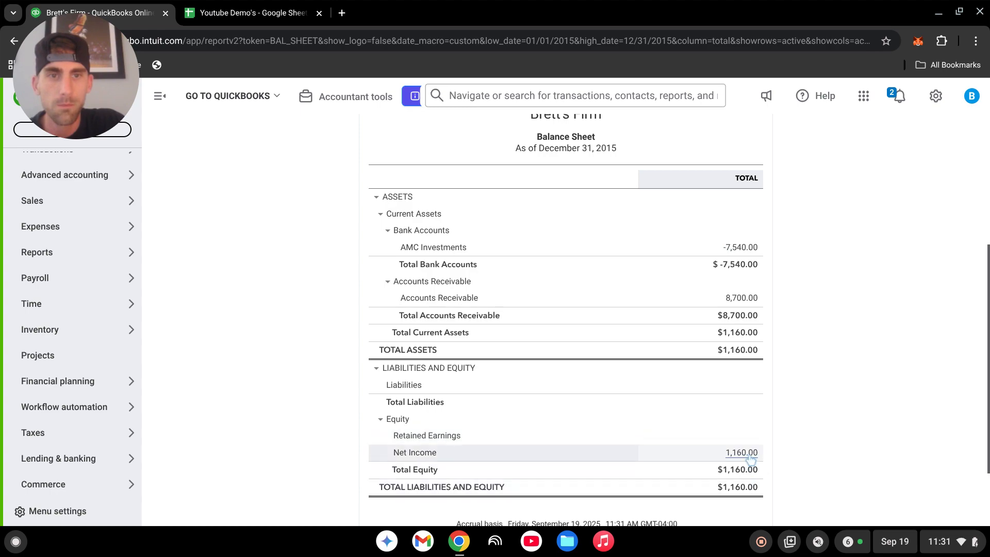
scroll(502, 378, "up", 5)
left_click(226, 230)
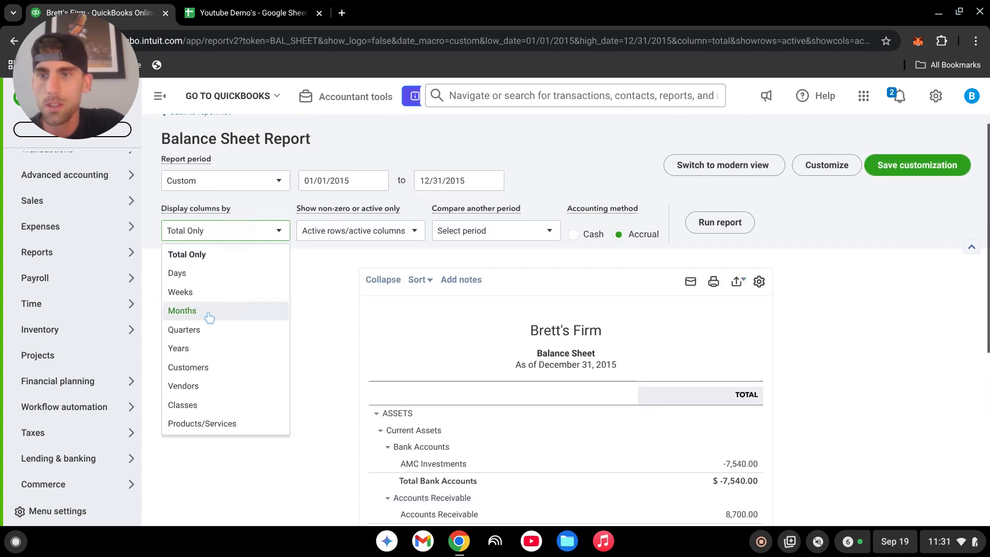
left_click(212, 405)
left_click(720, 223)
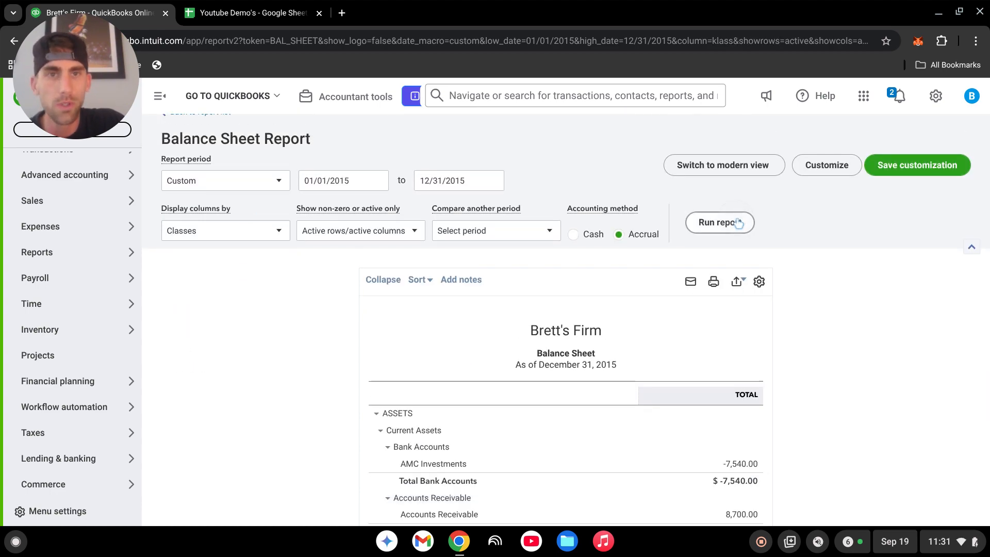
scroll(916, 395, "down", 5)
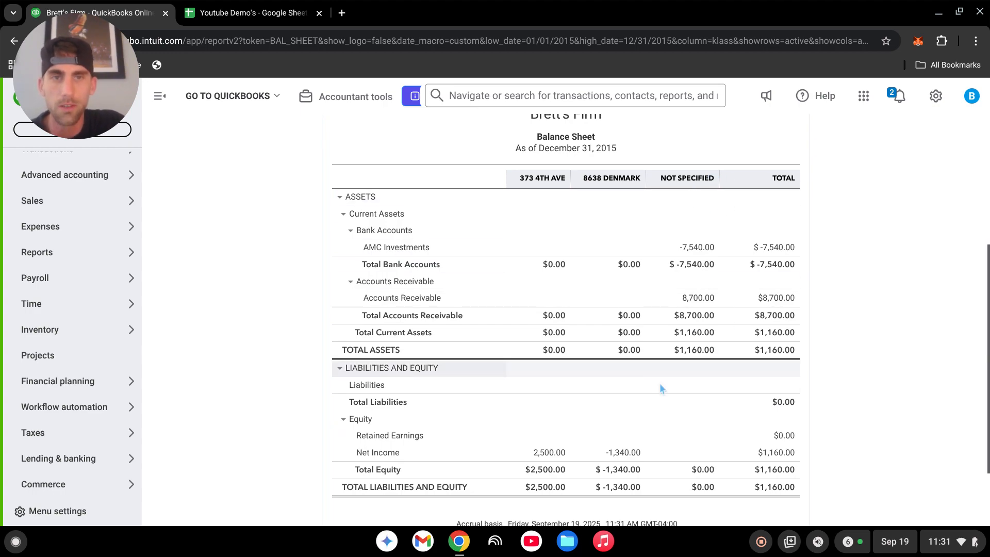
scroll(639, 392, "up", 1)
scroll(640, 394, "down", 1)
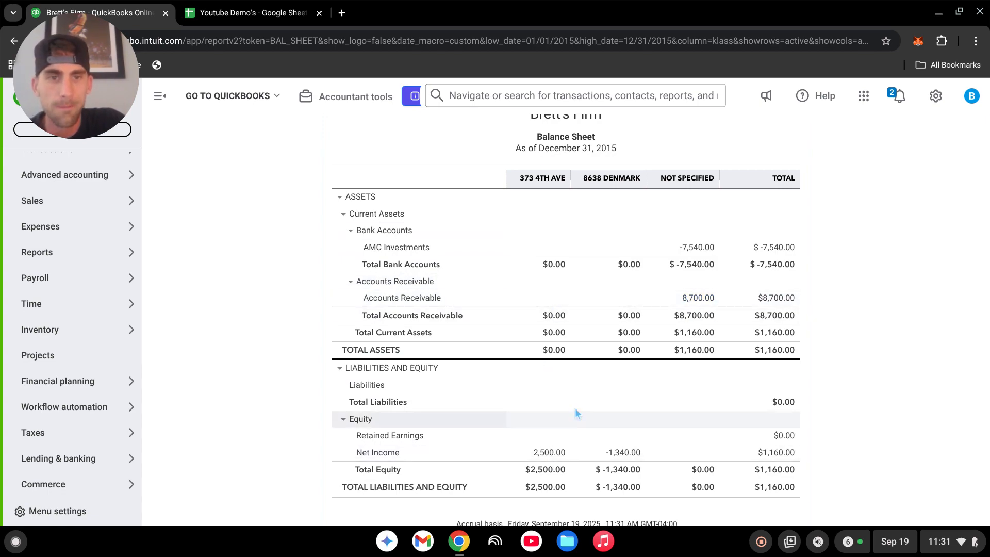
scroll(552, 230, "down", 2)
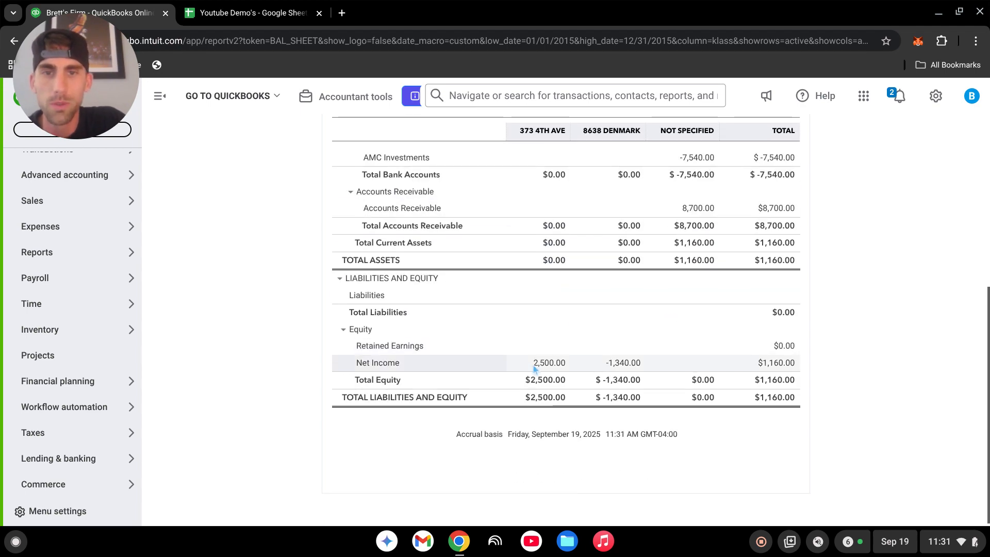
left_click(552, 365)
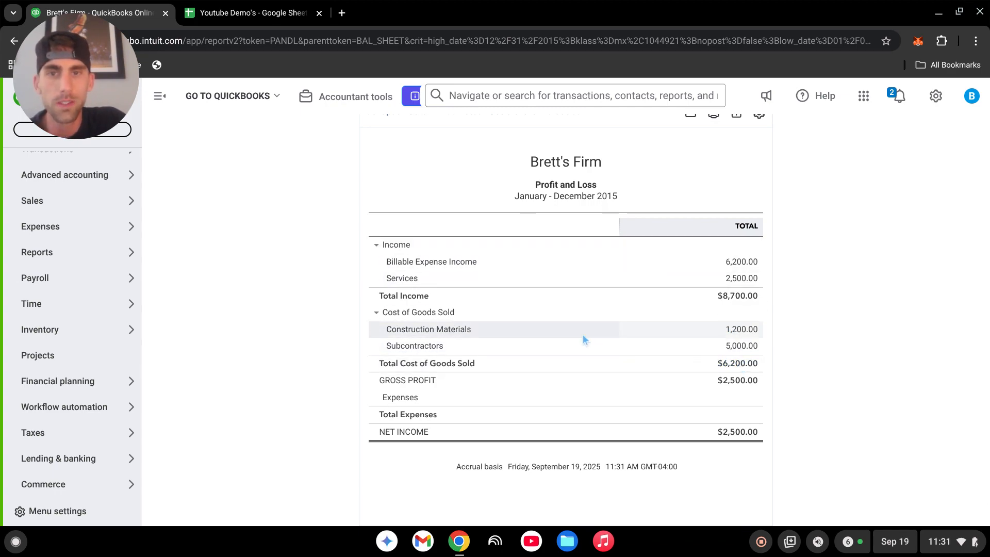
Run the drilled-down Profit and Loss report with columns displayed by Classes.
scroll(569, 308, "up", 2)
scroll(570, 308, "up", 2)
left_click(227, 247)
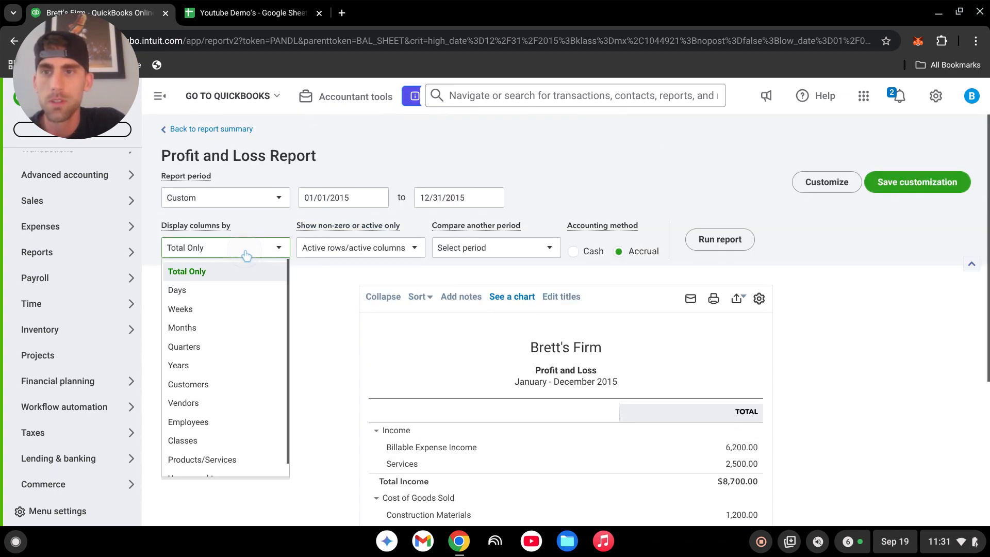
left_click(220, 460)
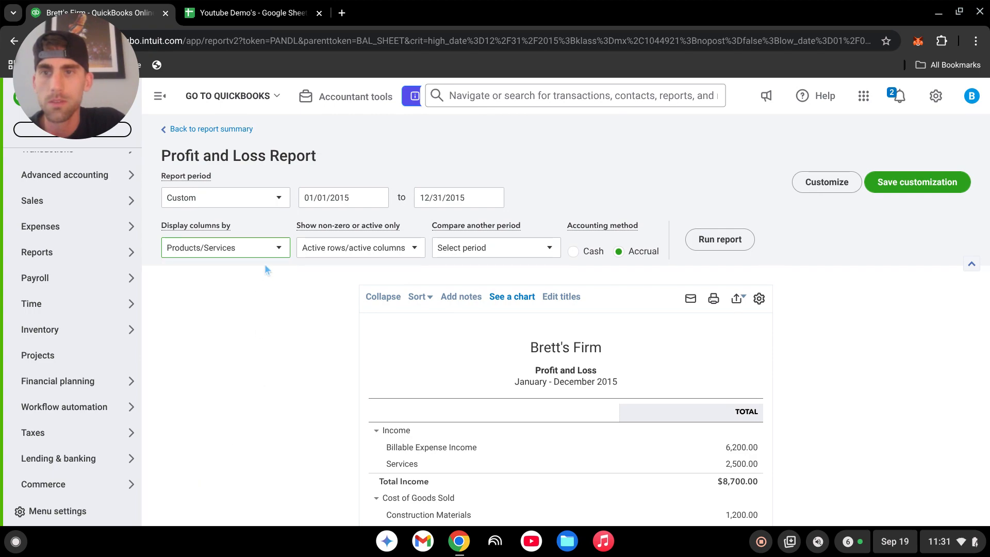
left_click(264, 250)
left_click(205, 442)
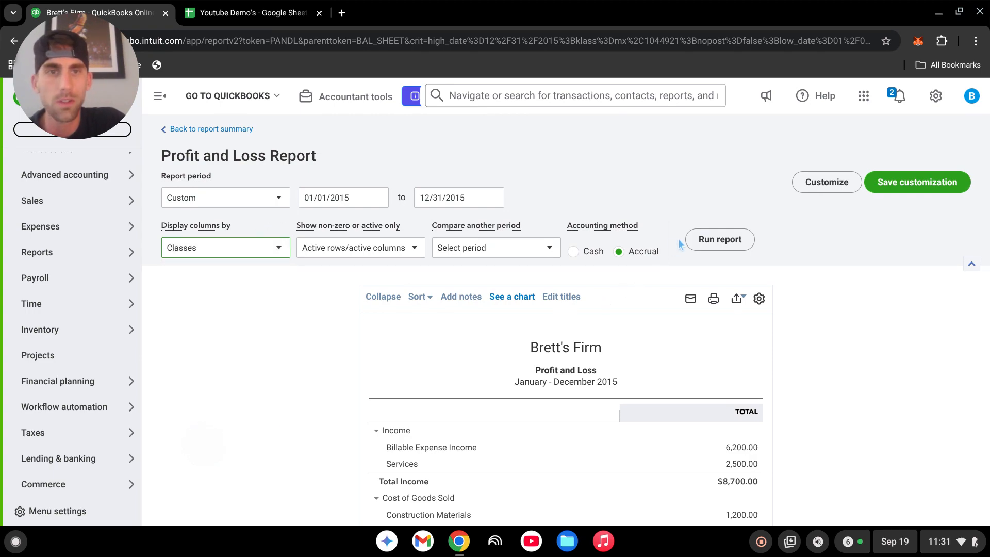
left_click(727, 245)
Review the class-based Profit and Loss income, cost of goods sold and net income lines.
scroll(662, 285, "down", 4)
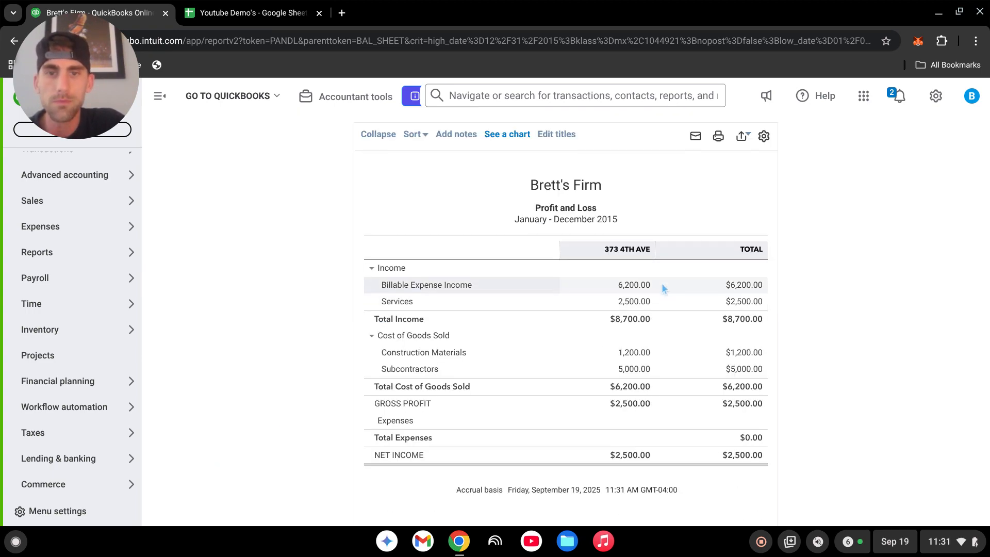
scroll(638, 339, "up", 4)
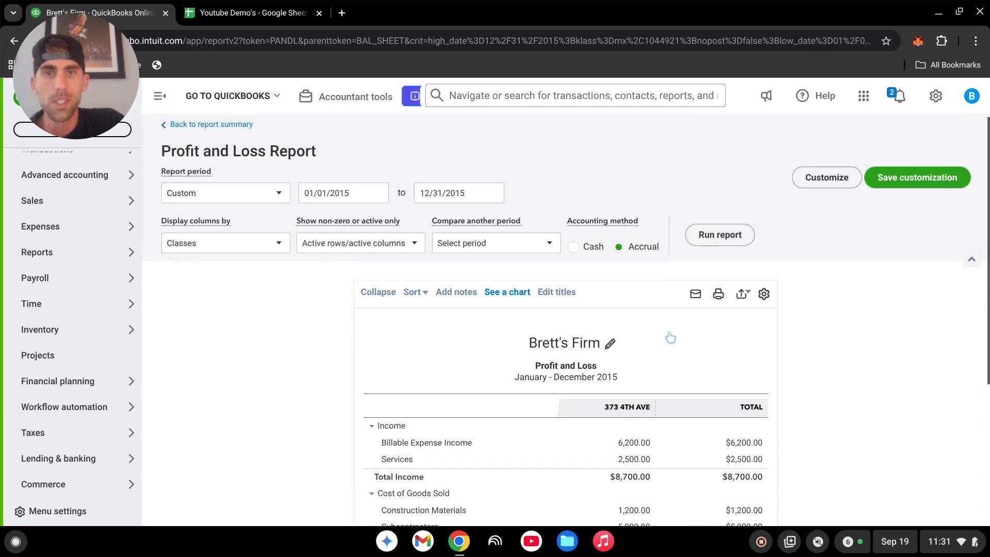
left_click_drag(76, 62, 880, 107)
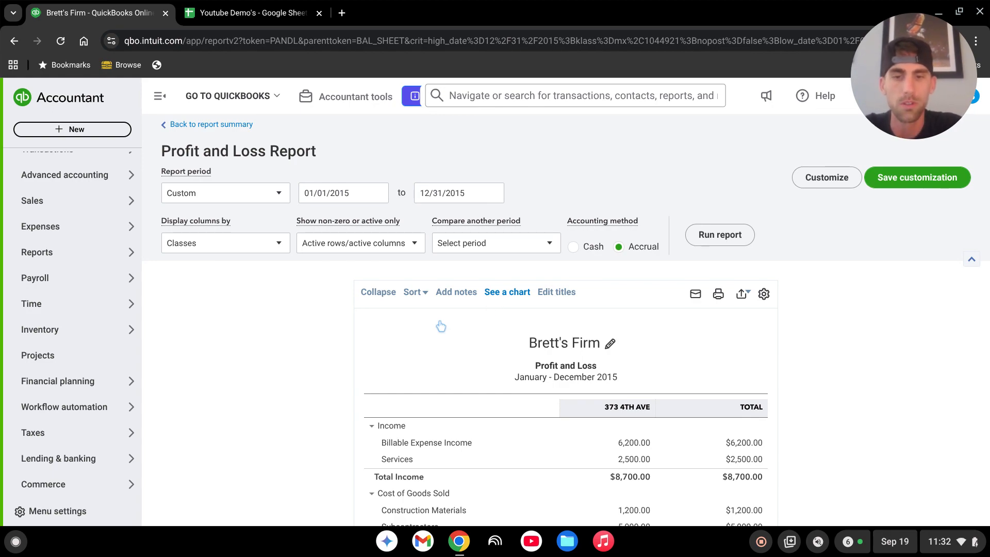
scroll(554, 365, "down", 3)
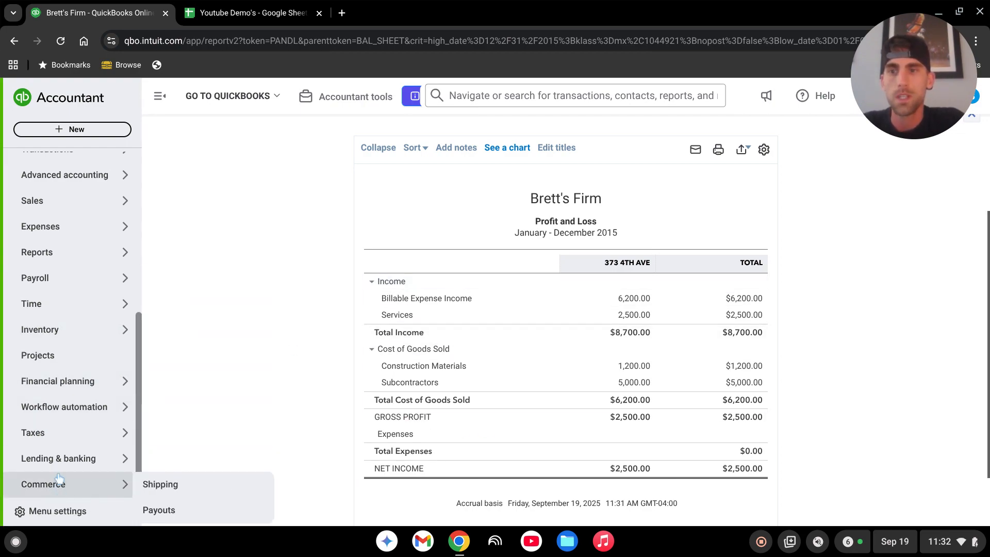
scroll(57, 482, "up", 3)
mouse_move(55, 407)
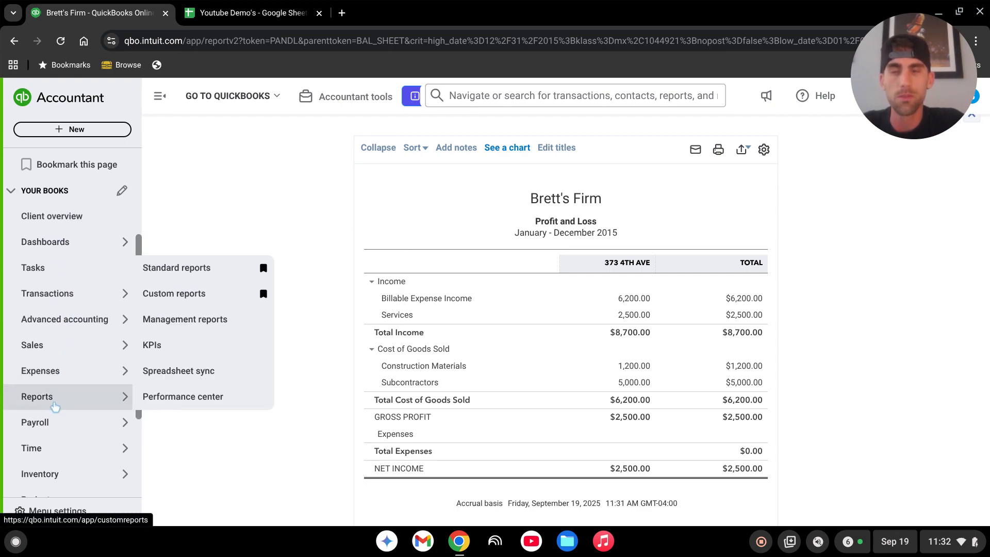
scroll(462, 366, "up", 2)
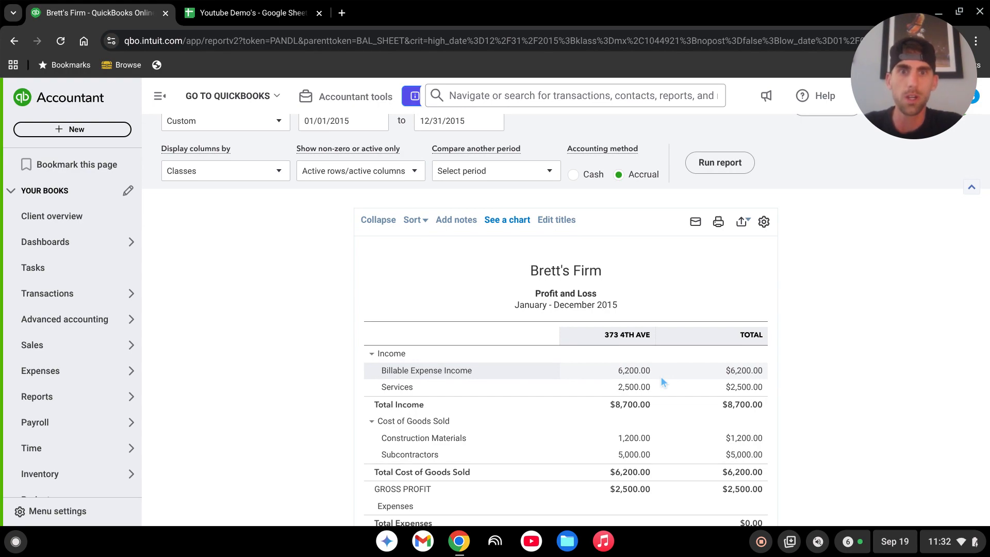
scroll(541, 399, "down", 2)
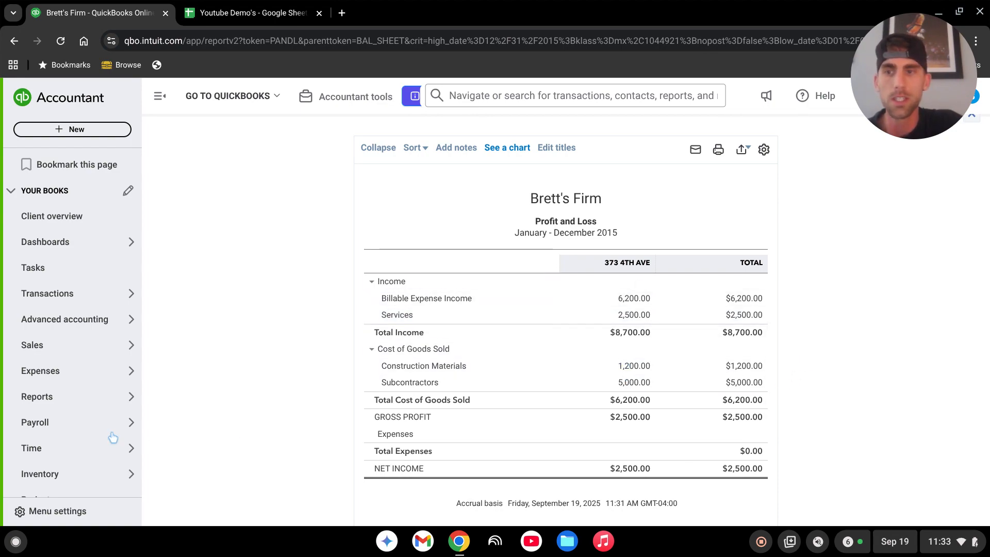
scroll(66, 432, "down", 3)
mouse_move(61, 382)
left_click(45, 355)
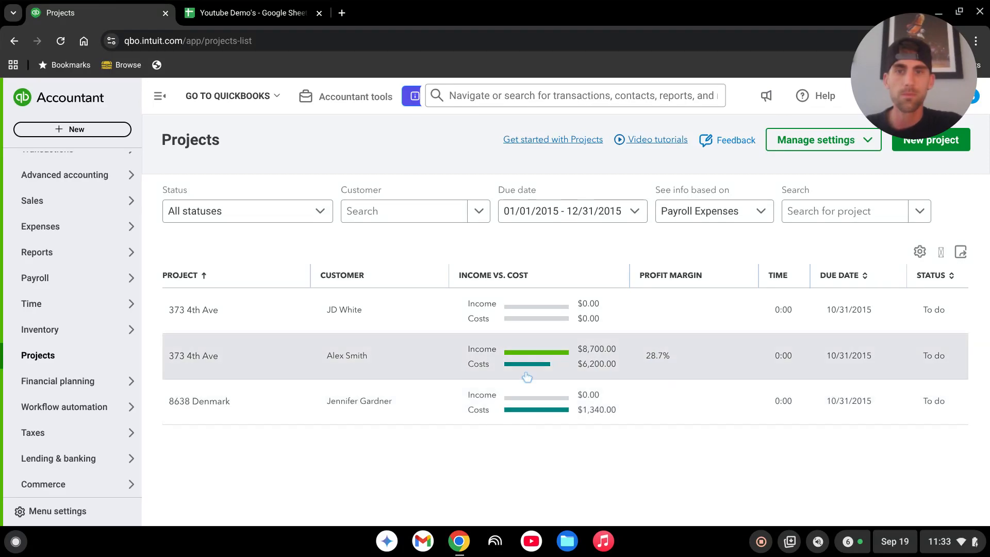
left_click(469, 359)
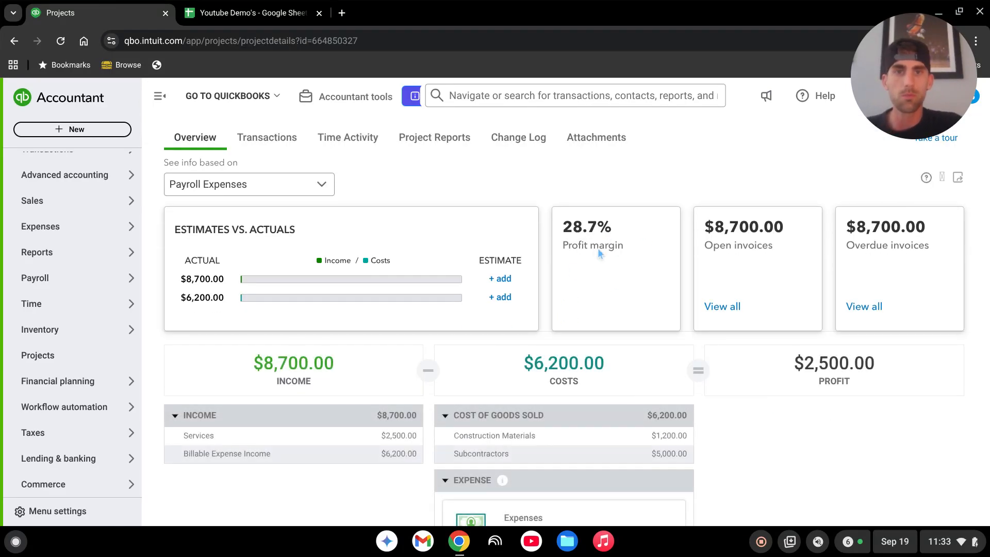
scroll(589, 253, "down", 2)
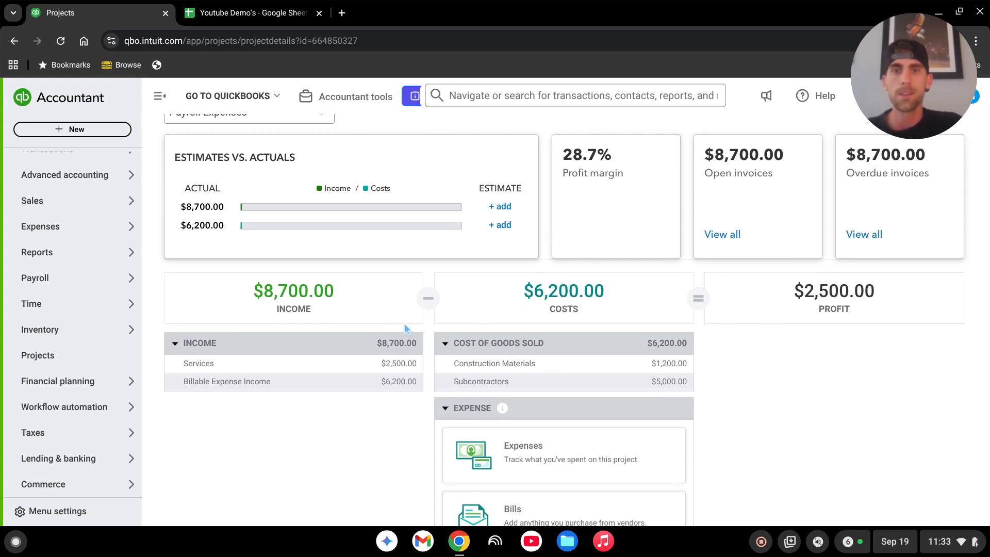
scroll(556, 364, "down", 2)
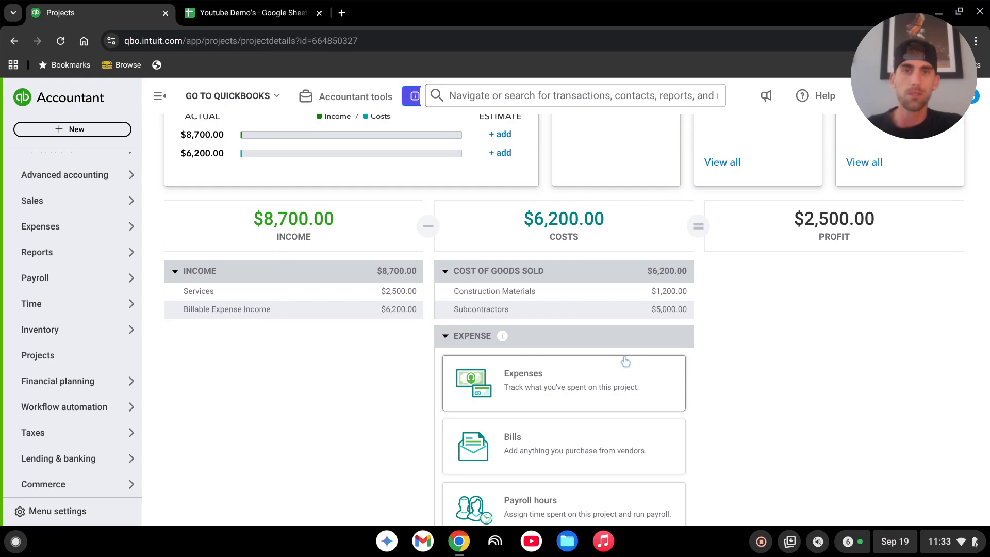
scroll(632, 368, "up", 2)
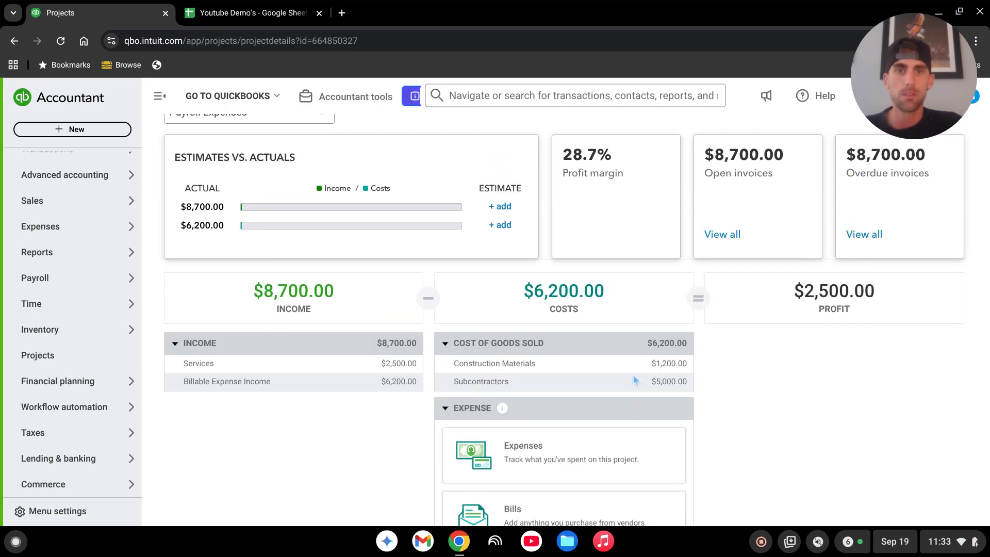
scroll(633, 376, "up", 2)
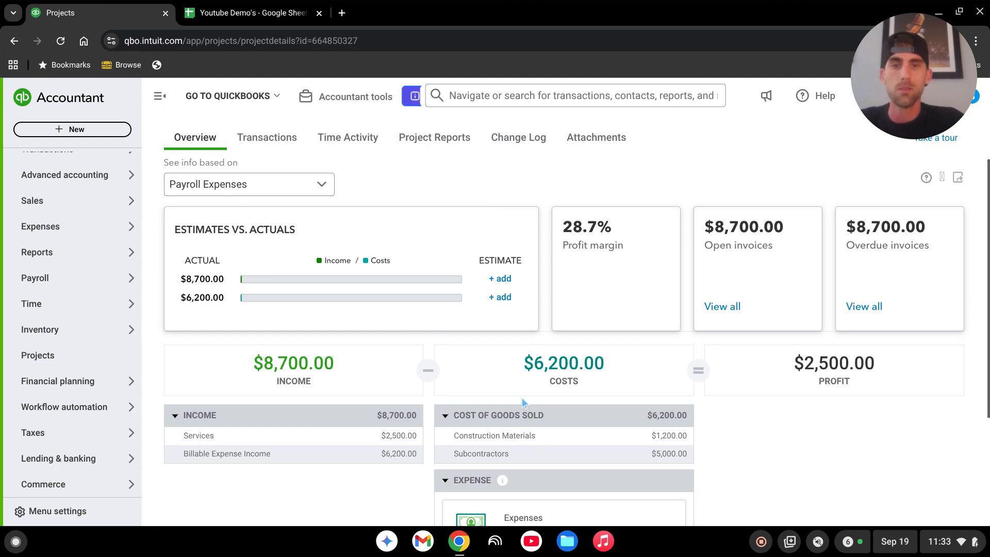
scroll(522, 398, "down", 2)
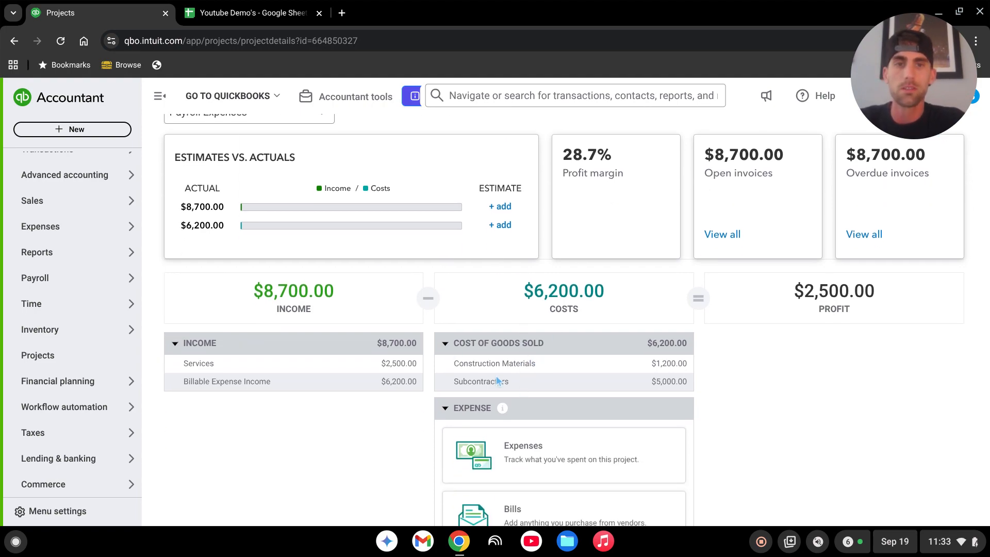